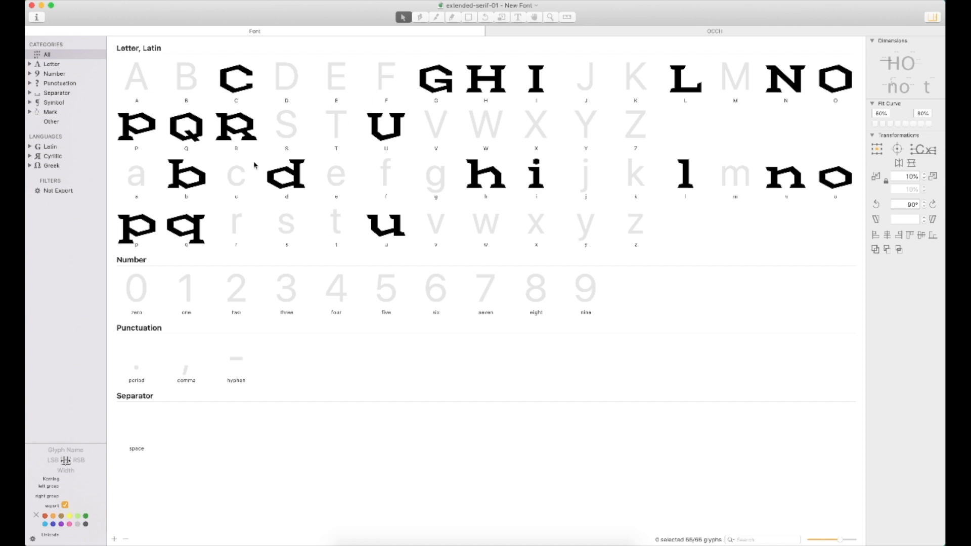
Open the lowercase c glyph for editing and set the sample text to "Cco"
{"action": "double_click", "coordinate": [238, 175]}
{"action": "type", "text": "t"}
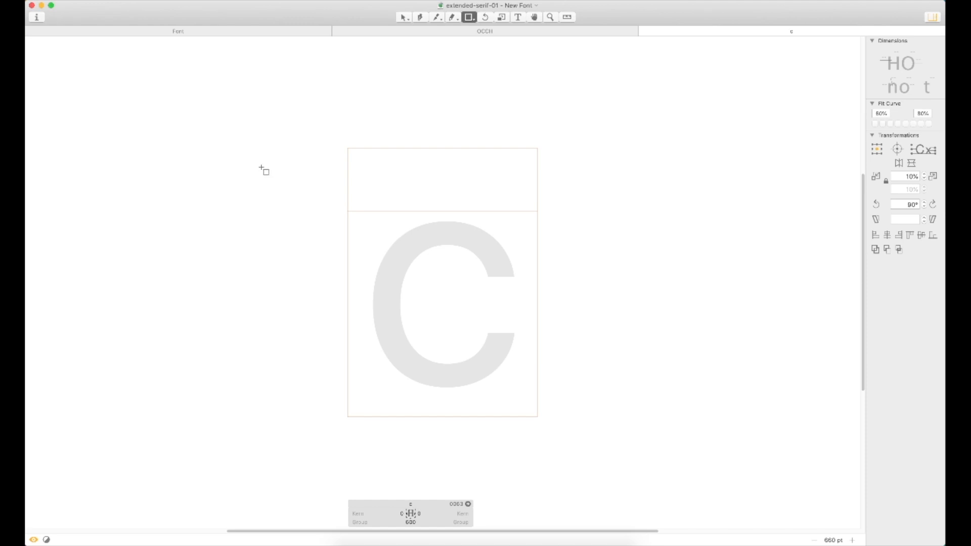
{"action": "type", "text": "c"}
{"action": "key", "text": "BackSpace"}
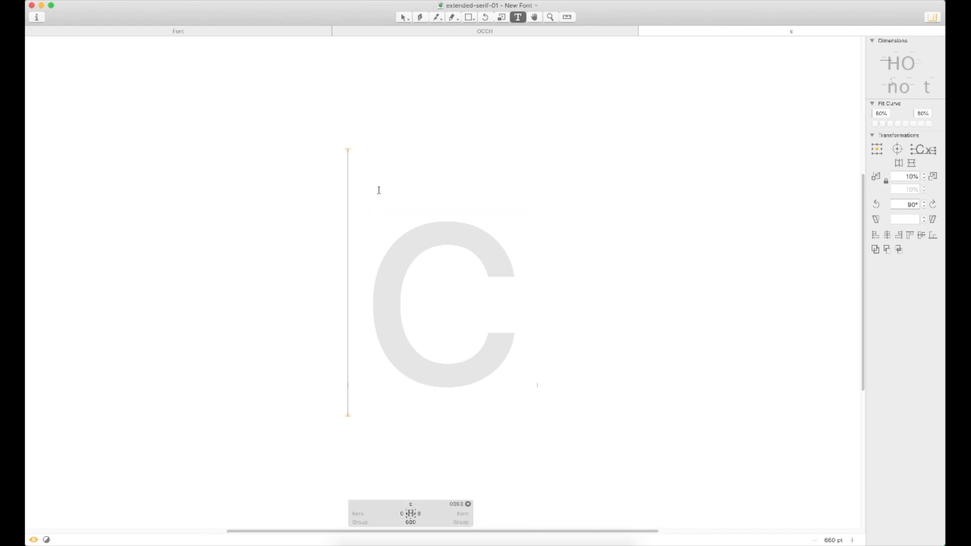
{"action": "type", "text": "Cco"}
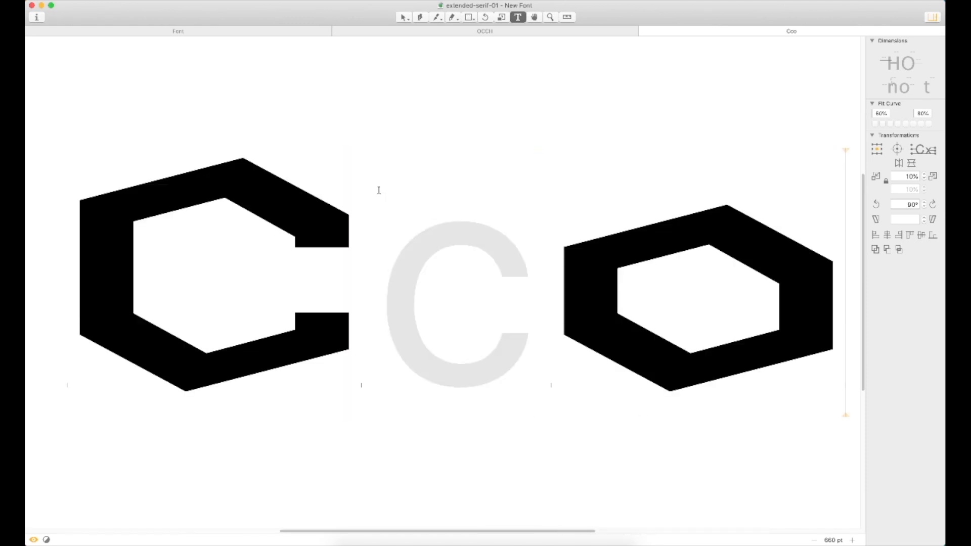
{"action": "key", "text": "Escape"}
{"action": "key", "text": "f"}
{"action": "left_click", "coordinate": [686, 248]}
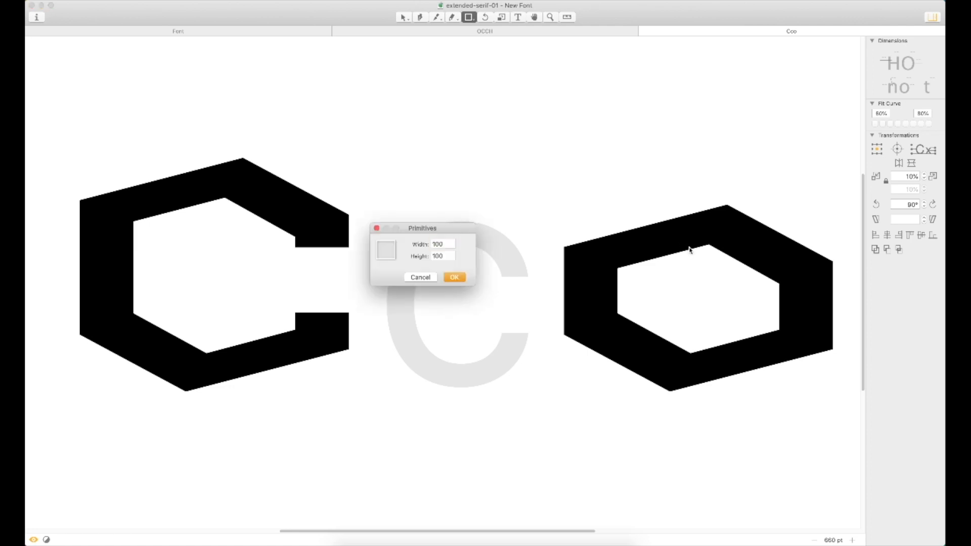
{"action": "key", "text": "Escape"}
Copy the entire lowercase o outline into the empty lowercase c glyph
{"action": "key", "text": "v"}
{"action": "double_click", "coordinate": [704, 242]}
{"action": "key", "text": "super+a"}
{"action": "key", "text": "super+c"}
{"action": "double_click", "coordinate": [495, 298]}
{"action": "key", "text": "super+v"}
Link both sidebearings of the c glyph to those of "o"
{"action": "left_click", "coordinate": [413, 512]}
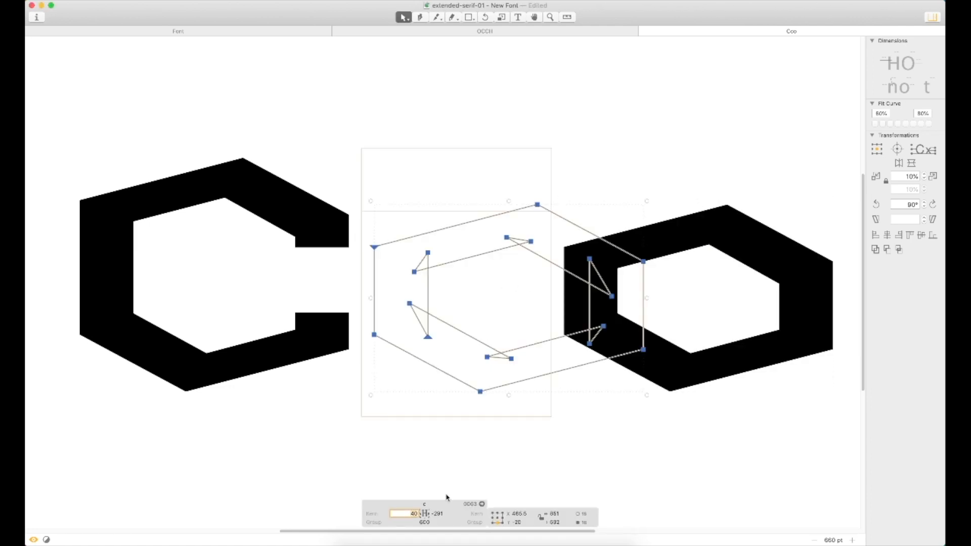
{"action": "type", "text": "o"}
{"action": "key", "text": "Tab"}
{"action": "type", "text": "o"}
{"action": "key", "text": "Return"}
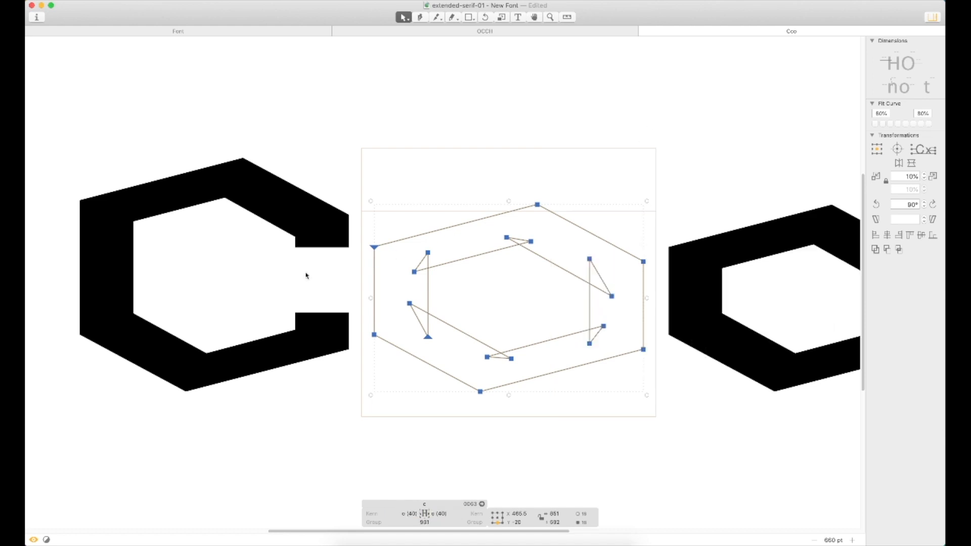
Copy the capital C outline and paste it over the o outline in the lowercase c glyph
{"action": "double_click", "coordinate": [250, 282]}
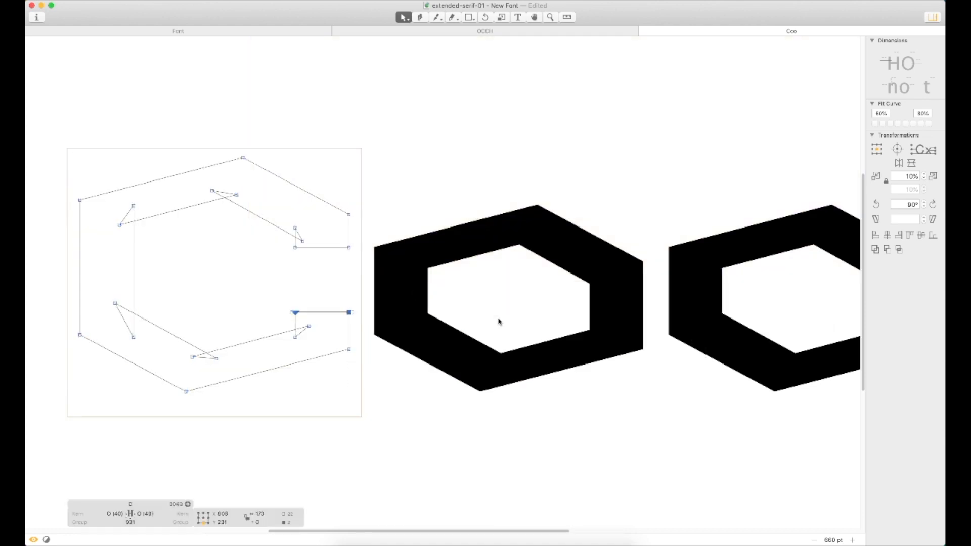
{"action": "double_click", "coordinate": [521, 221]}
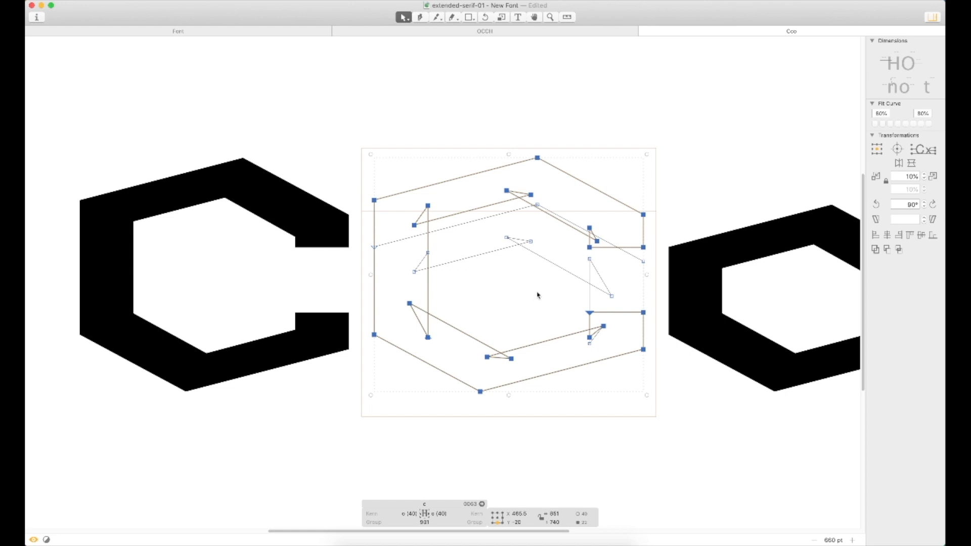
{"action": "left_click", "coordinate": [567, 146]}
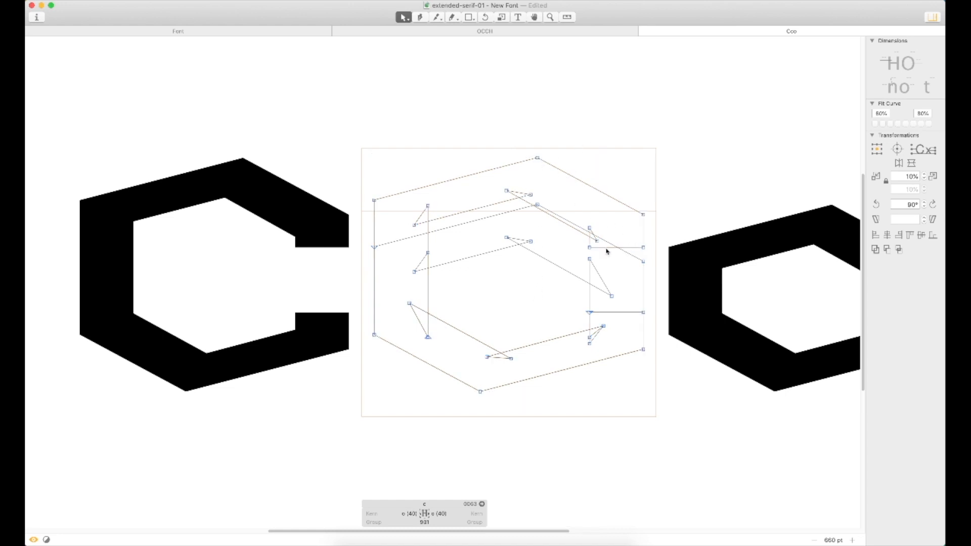
Lower all the upper-half nodes of the pasted capital C outline until its top matches the o outline
{"action": "left_click_drag", "start_coordinate": [590, 251], "coordinate": [601, 227]}
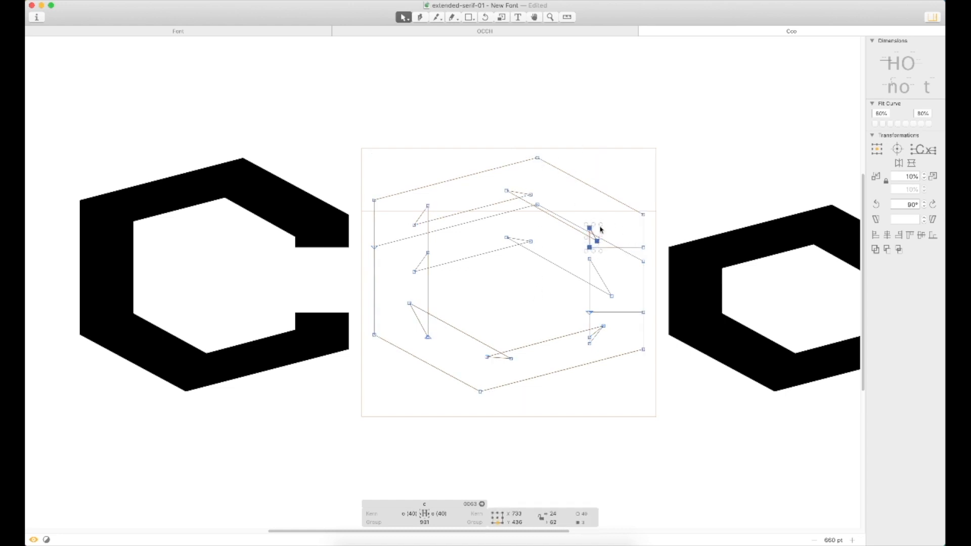
{"action": "left_click_drag", "start_coordinate": [659, 204], "coordinate": [637, 257]}
{"action": "left_click", "coordinate": [530, 195], "text": "shift"}
{"action": "left_click", "coordinate": [506, 190], "text": "shift"}
{"action": "left_click", "coordinate": [428, 206], "text": "shift"}
{"action": "left_click", "coordinate": [414, 225], "text": "shift"}
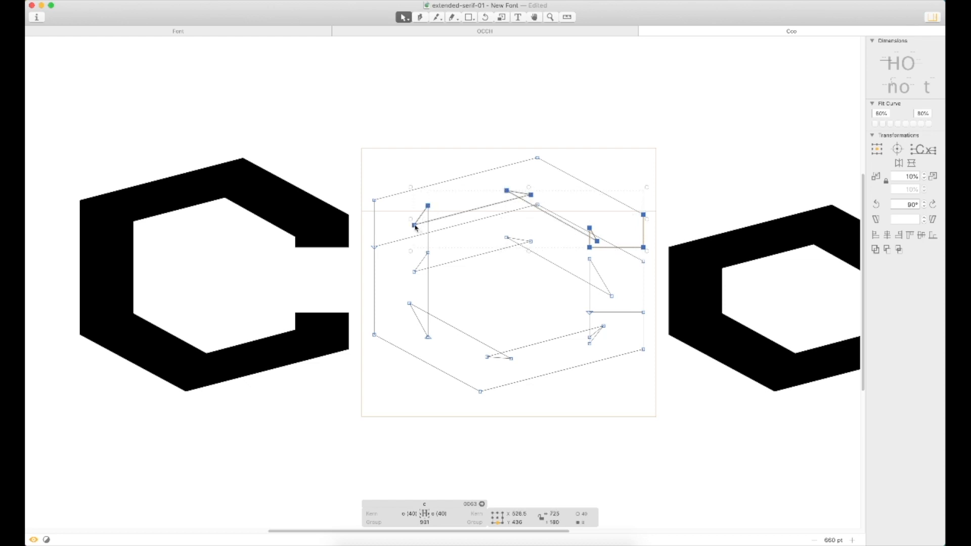
{"action": "left_click", "coordinate": [374, 201], "text": "shift"}
{"action": "left_click", "coordinate": [537, 157], "text": "shift"}
{"action": "left_click_drag", "start_coordinate": [539, 159], "coordinate": [493, 246]}
{"action": "key", "text": "super+space"}
{"action": "key", "text": "Up"}
Delete the o outline from the c glyph, keeping the shortened C outline
{"action": "key", "text": "super+0"}
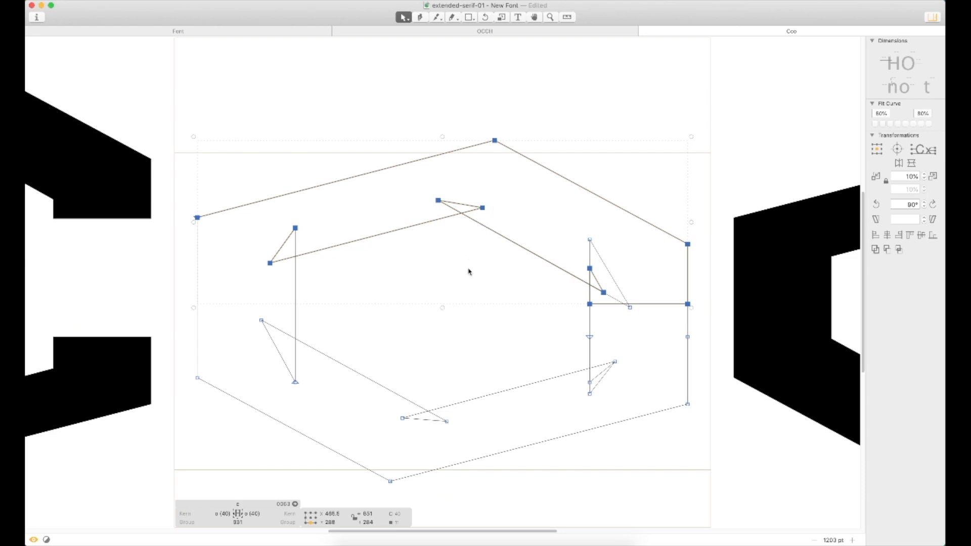
{"action": "key", "text": "super+minus"}
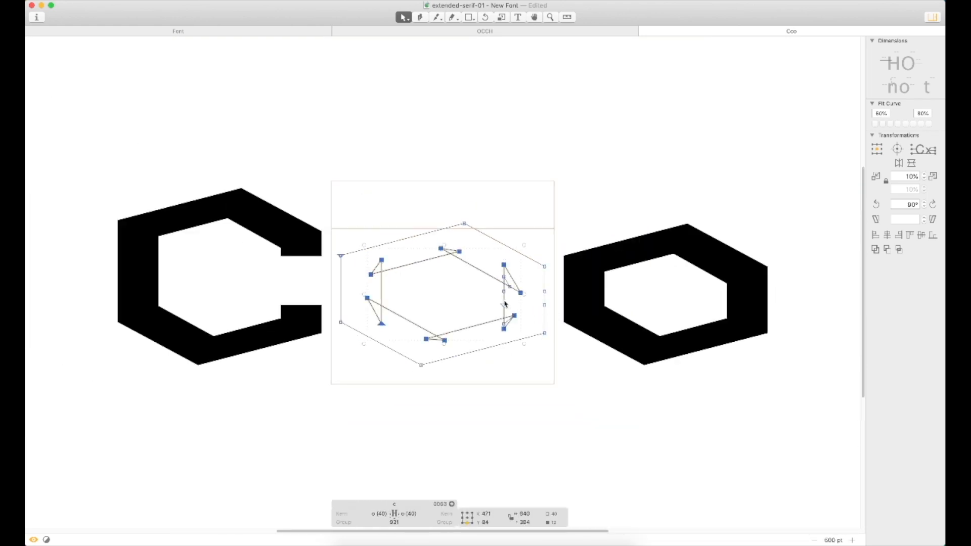
{"action": "left_click", "coordinate": [547, 306]}
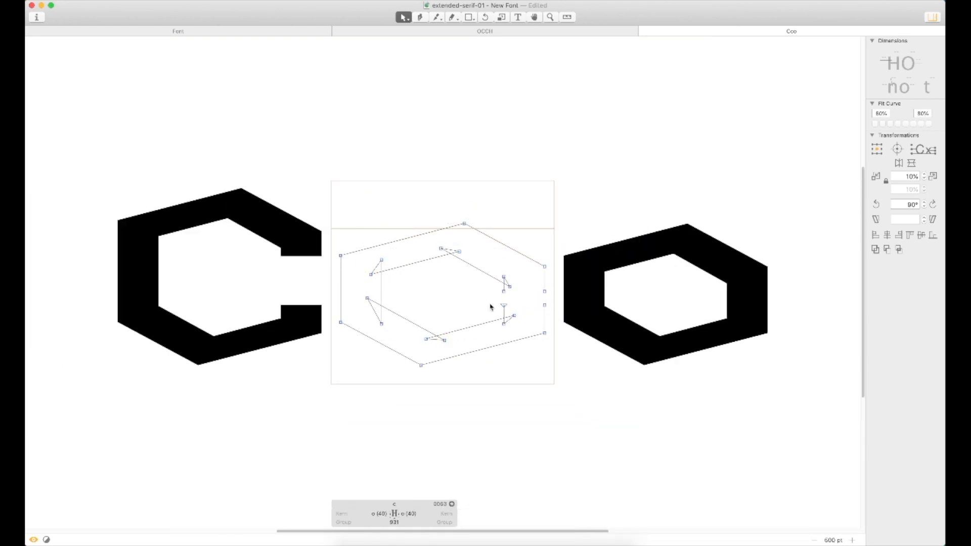
Examine the filled "Cco" text at reduced sizes to compare the new c with its neighbours
{"action": "key", "text": "space"}
{"action": "key", "text": "space"}
{"action": "key", "text": "super+minus"}
{"action": "key", "text": "super+minus"}
{"action": "key", "text": "t"}
{"action": "left_click", "coordinate": [554, 289]}
{"action": "key", "text": "Escape"}
{"action": "key", "text": "super+minus"}
{"action": "key", "text": "super+minus"}
{"action": "key", "text": "super+minus"}
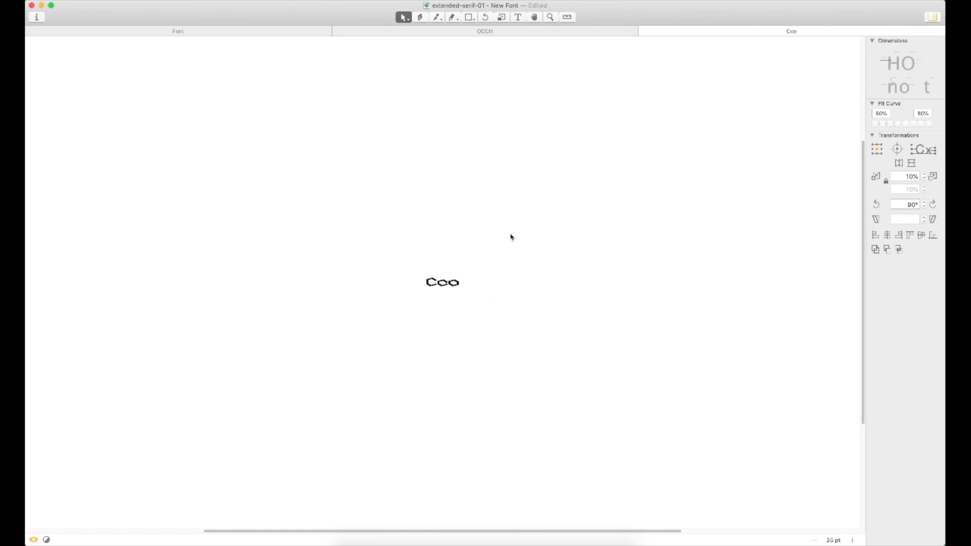
{"action": "key", "text": "super+0"}
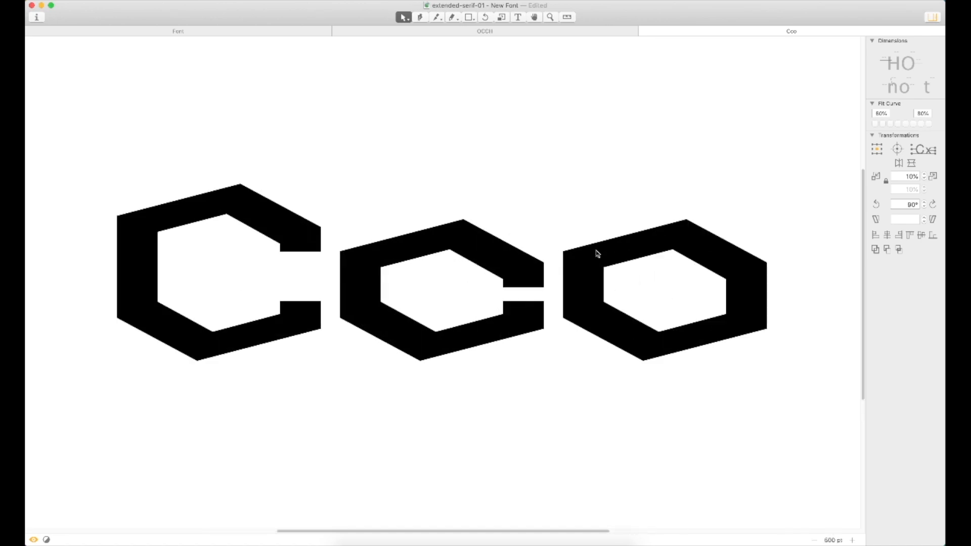
Lower the top edge of the c's lower terminal by 30 units to widen the opening
{"action": "double_click", "coordinate": [495, 326]}
{"action": "left_click_drag", "start_coordinate": [556, 306], "coordinate": [558, 306]}
{"action": "key", "text": "shift+Down"}
{"action": "key", "text": "shift+Down"}
{"action": "key", "text": "shift+Down"}
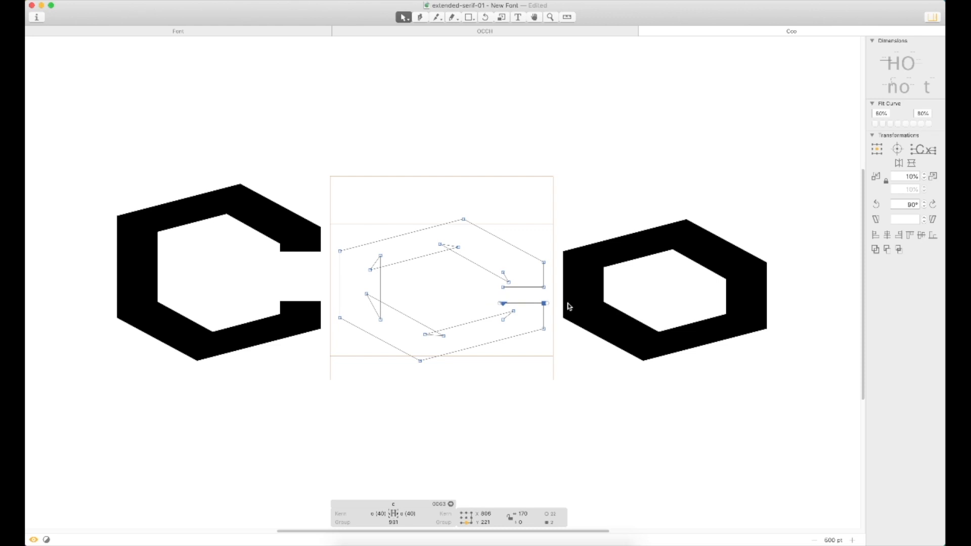
Raise the bottom edge of the c's upper terminal to Y 318
{"action": "left_click", "coordinate": [484, 281]}
{"action": "left_click_drag", "start_coordinate": [473, 286], "coordinate": [565, 302]}
{"action": "left_click", "coordinate": [502, 272]}
{"action": "key", "text": "shift+Up"}
{"action": "left_click_drag", "start_coordinate": [493, 286], "coordinate": [559, 294]}
{"action": "key", "text": "shift+Up"}
{"action": "key", "text": "shift+Up"}
{"action": "key", "text": "shift+Up"}
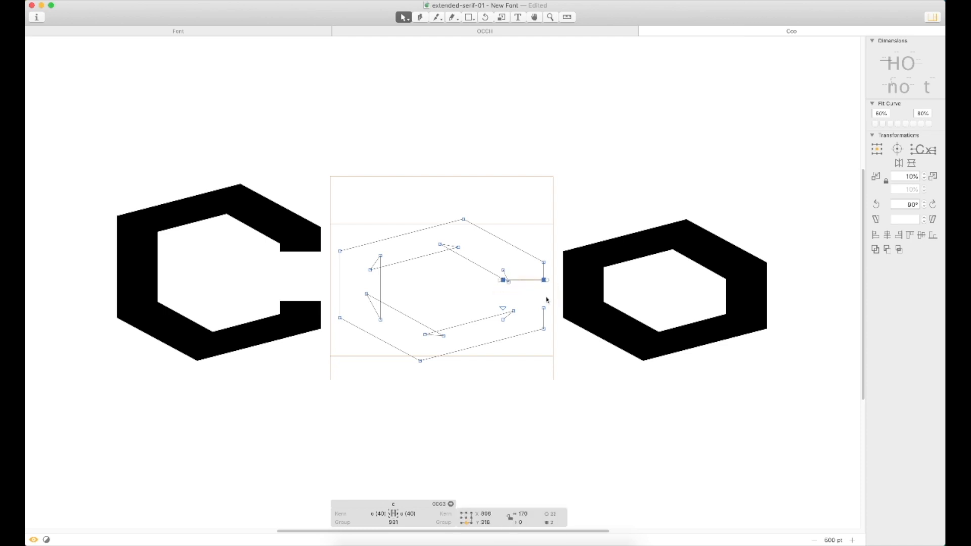
{"action": "left_click", "coordinate": [522, 295]}
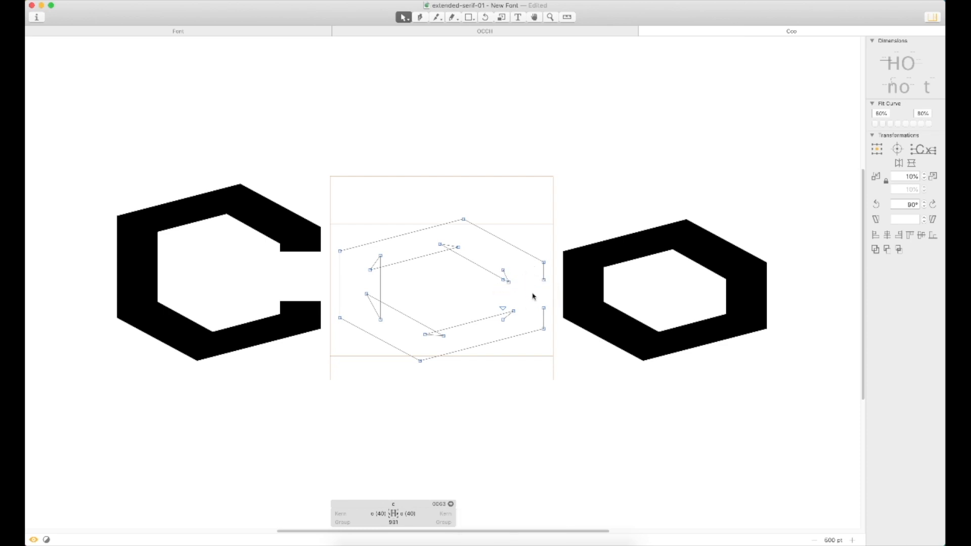
Check the c's widened opening in the "Cco" text at small and medium sizes
{"action": "key", "text": "space"}
{"action": "key", "text": "super+minus"}
{"action": "key", "text": "super+minus"}
{"action": "key", "text": "super+minus"}
{"action": "key", "text": "t"}
{"action": "left_click", "coordinate": [516, 277]}
{"action": "key", "text": "Escape"}
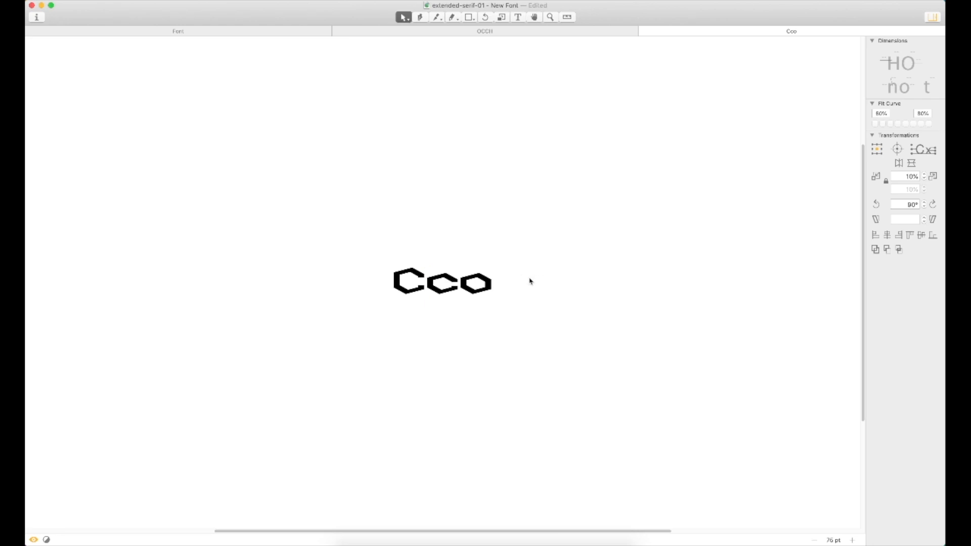
{"action": "key", "text": "super+minus"}
{"action": "key", "text": "super+minus"}
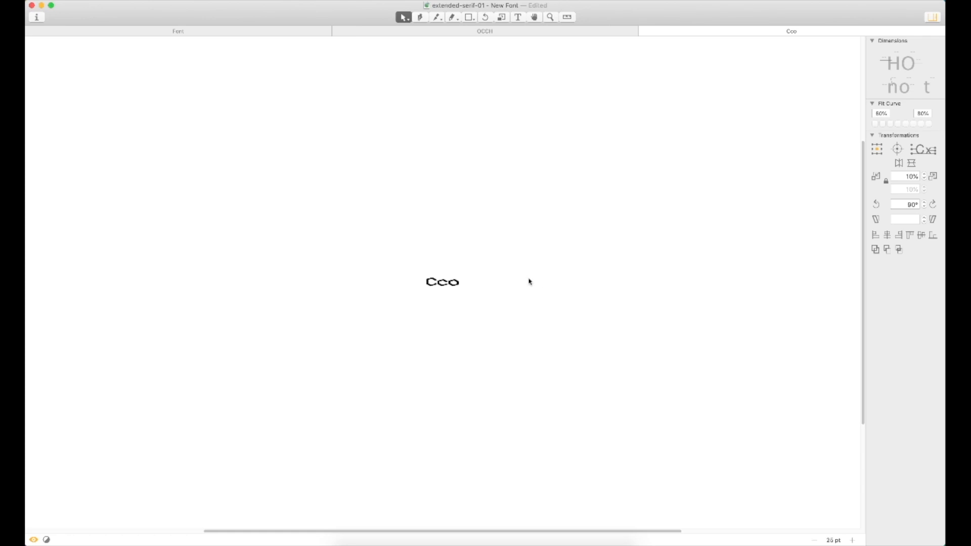
{"action": "key", "text": "super+plus"}
{"action": "key", "text": "super+plus"}
{"action": "key", "text": "super+plus"}
{"action": "key", "text": "super+plus"}
{"action": "key", "text": "super+plus"}
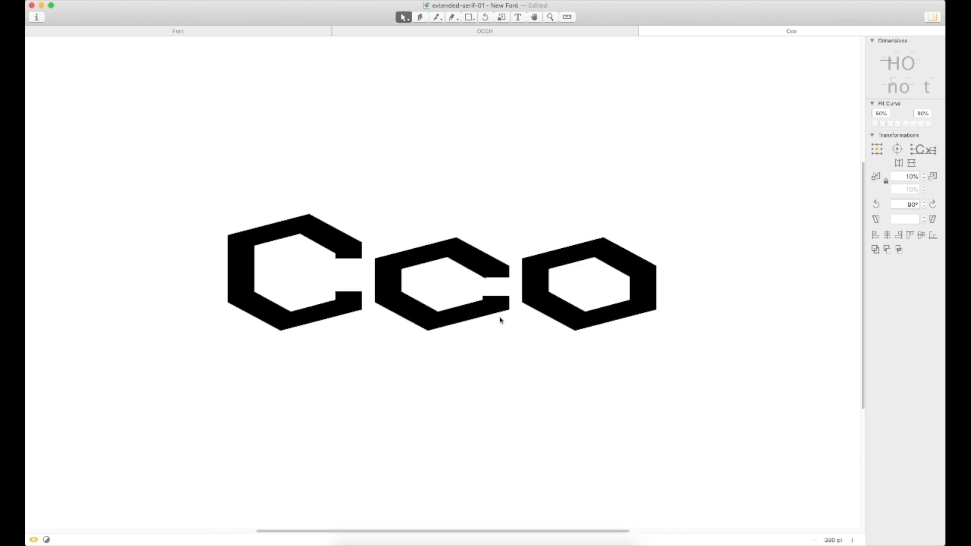
Add a node at X 723, Y 320 on the inner diagonal, just before the spike under the upper terminal
{"action": "key", "text": "super+space"}
{"action": "left_click_drag", "start_coordinate": [616, 206], "coordinate": [456, 394]}
{"action": "key", "text": "super+space"}
{"action": "left_click_drag", "start_coordinate": [555, 116], "coordinate": [357, 283]}
{"action": "key", "text": "space"}
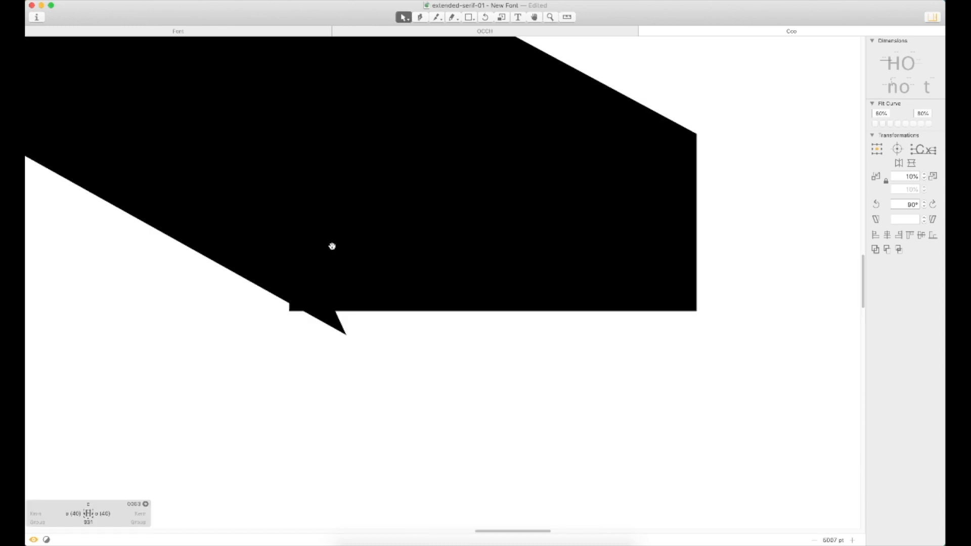
{"action": "left_click_drag", "start_coordinate": [332, 245], "coordinate": [519, 293]}
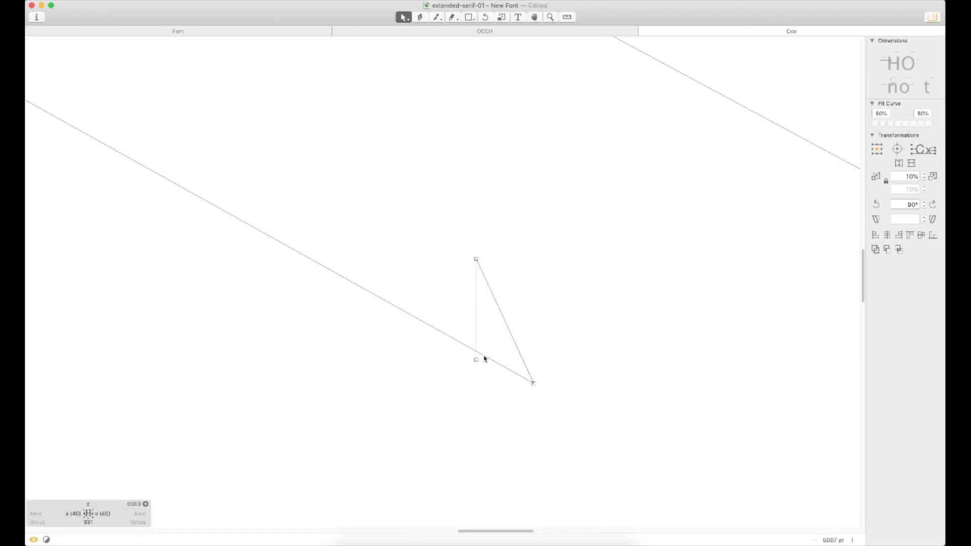
{"action": "key", "text": "p"}
{"action": "left_click", "coordinate": [481, 353]}
{"action": "key", "text": "space"}
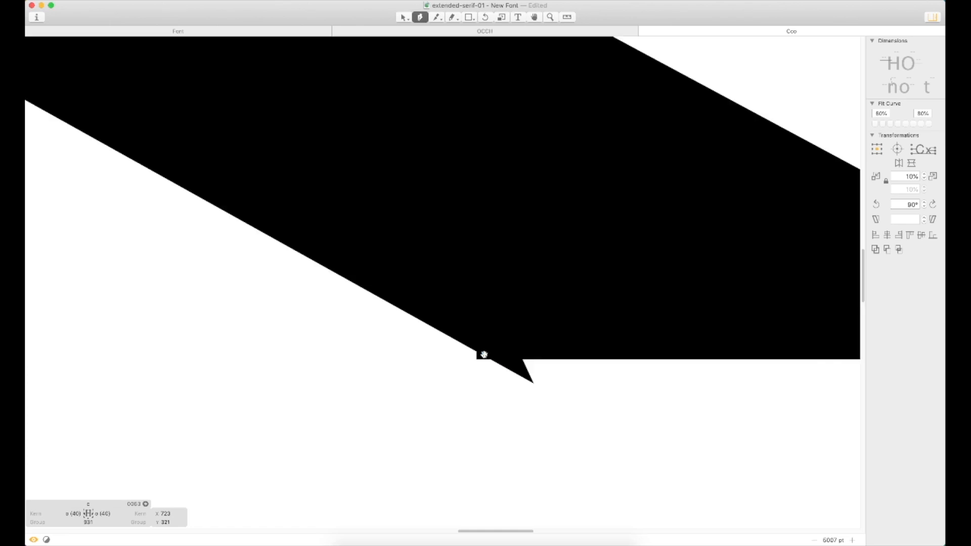
{"action": "key", "text": "super+z"}
{"action": "left_click", "coordinate": [481, 355]}
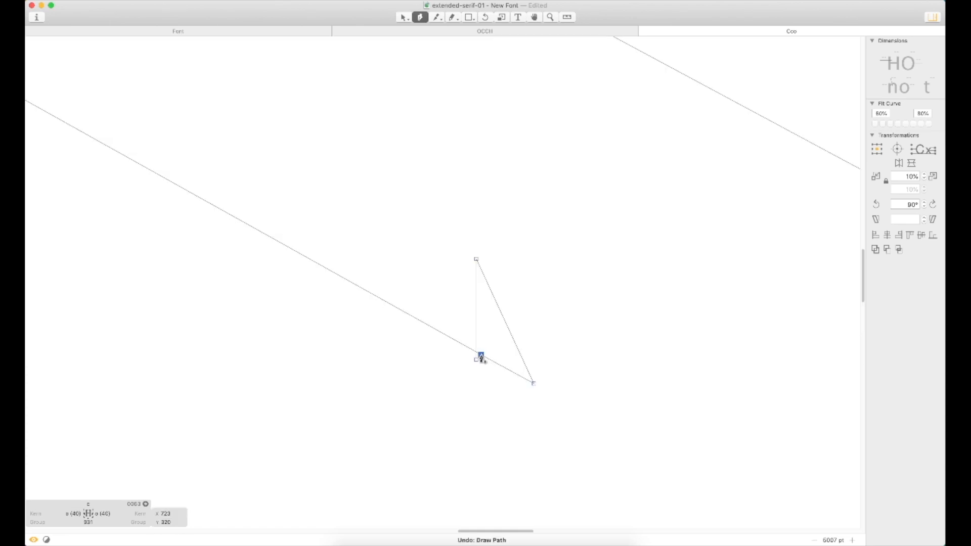
Delete the node at the tip of the spike below the c's upper terminal and check the filled shape
{"action": "key", "text": "v"}
{"action": "left_click", "coordinate": [534, 383]}
{"action": "key", "text": "Delete"}
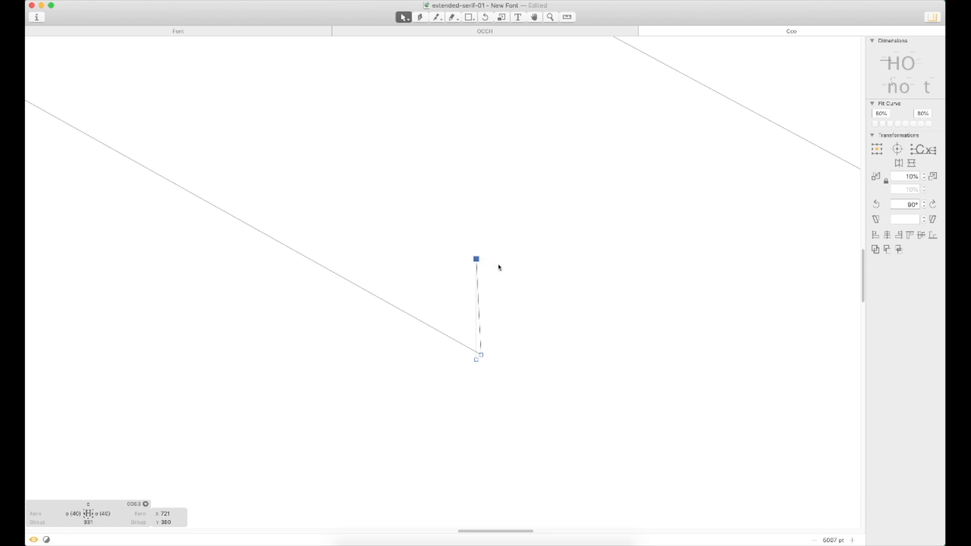
{"action": "scroll", "coordinate": [502, 340], "scroll_direction": "down", "scroll_amount": 10}
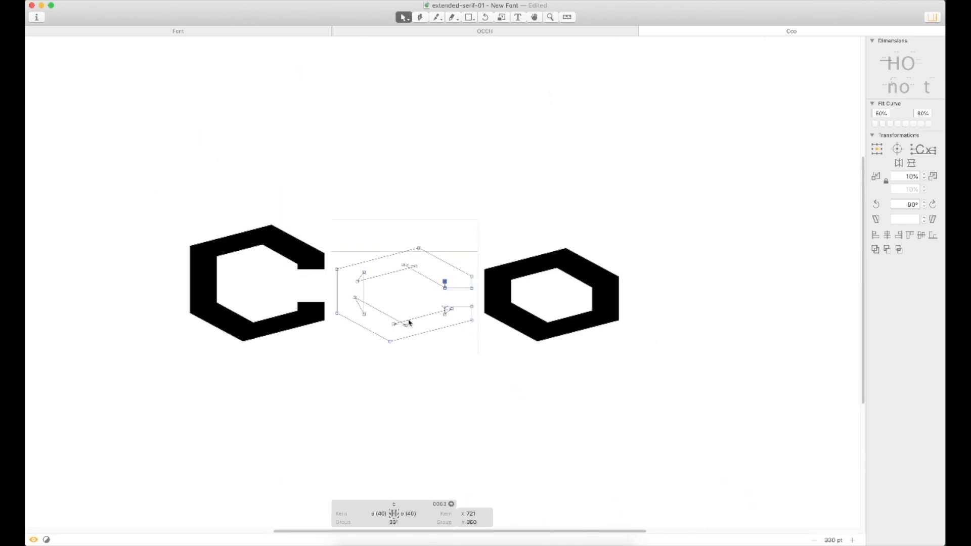
{"action": "key", "text": "space"}
{"action": "left_click_drag", "start_coordinate": [444, 309], "coordinate": [526, 278]}
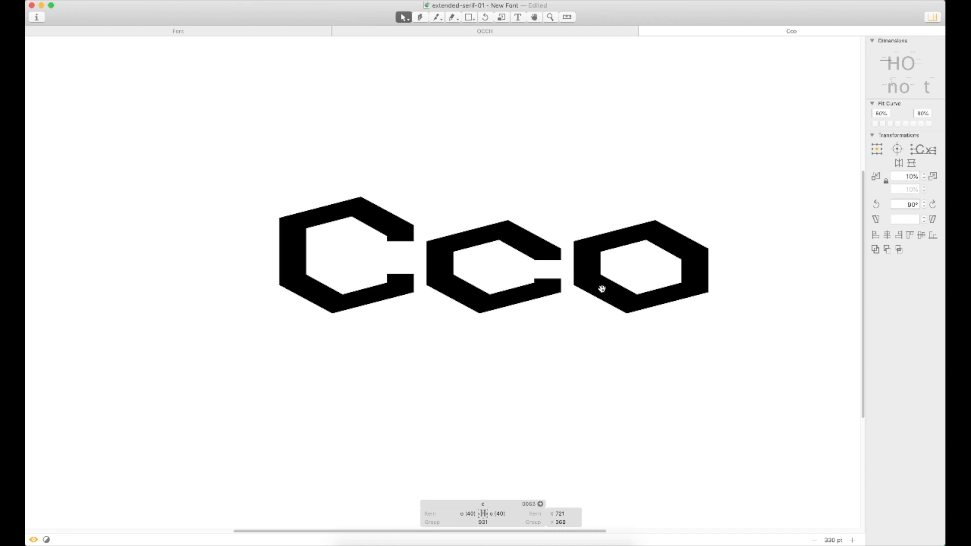
Raise the upper terminal's bottom edge 3 units and move the inner diagonal's end node to X 721, Y 321 for a clean corner
{"action": "key", "text": "super+space"}
{"action": "left_click_drag", "start_coordinate": [594, 216], "coordinate": [480, 346]}
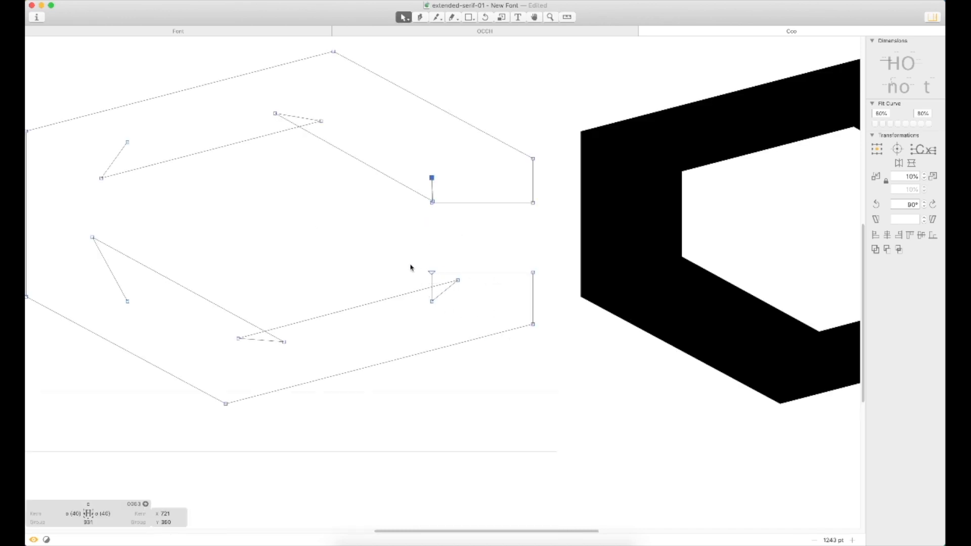
{"action": "key", "text": "space"}
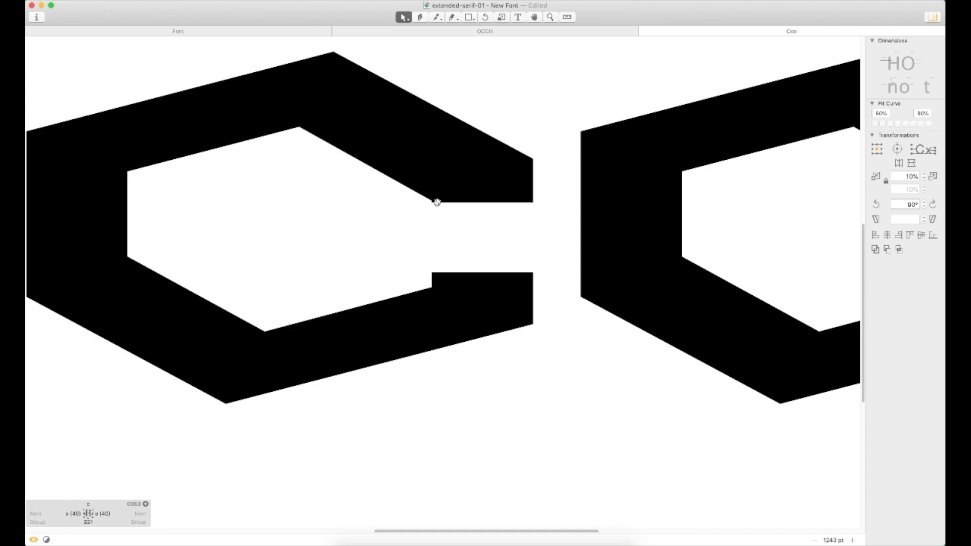
{"action": "key", "text": "super+space"}
{"action": "left_click_drag", "start_coordinate": [510, 154], "coordinate": [849, 260]}
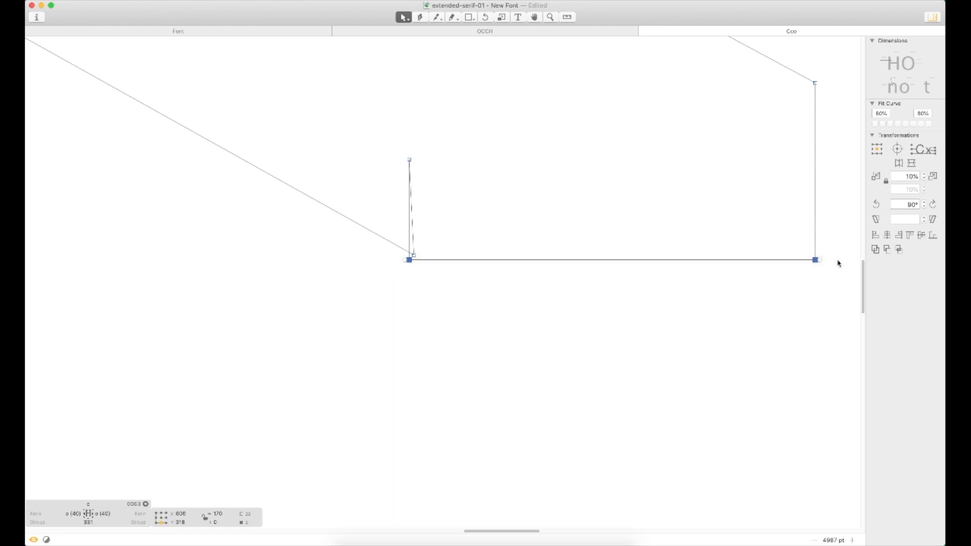
{"action": "key", "text": "super+equal"}
{"action": "key", "text": "super+equal"}
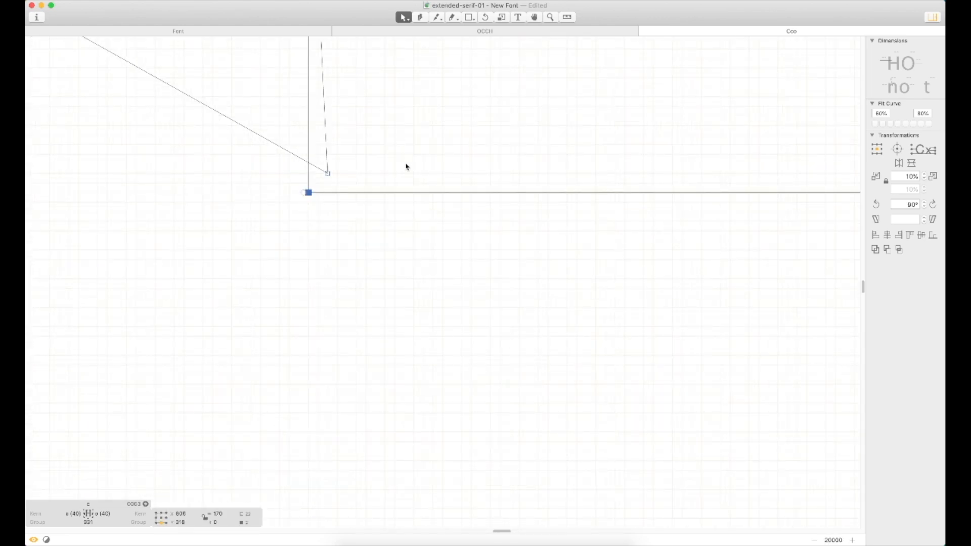
{"action": "key", "text": "Up"}
{"action": "key", "text": "Up"}
{"action": "key", "text": "Up"}
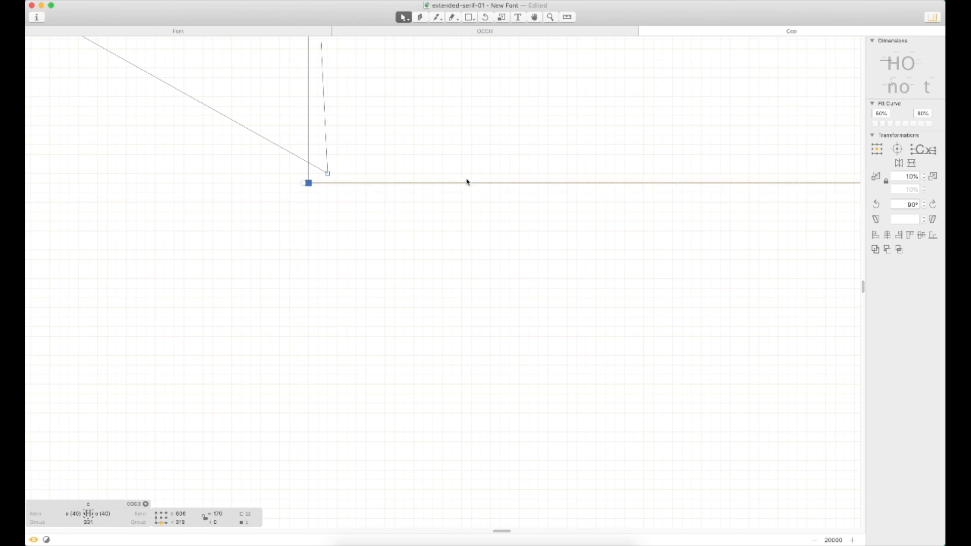
{"action": "key", "text": "Escape"}
{"action": "left_click_drag", "start_coordinate": [332, 162], "coordinate": [377, 239]}
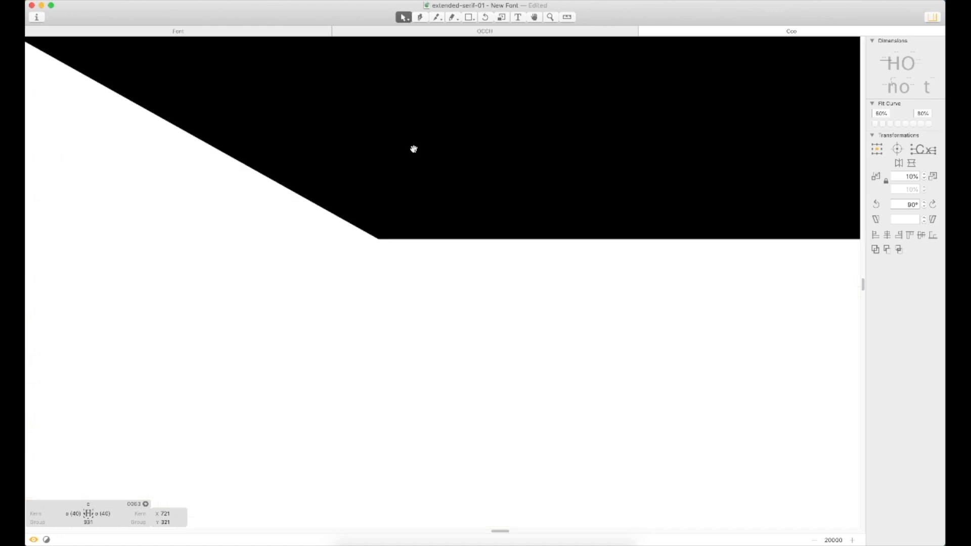
Examine the corner under the c's upper terminal in close-up and in the whole filled letter
{"action": "left_click_drag", "start_coordinate": [414, 149], "coordinate": [439, 267]}
{"action": "left_click_drag", "start_coordinate": [408, 117], "coordinate": [408, 198]}
{"action": "scroll", "coordinate": [409, 197], "scroll_direction": "up", "scroll_amount": 2}
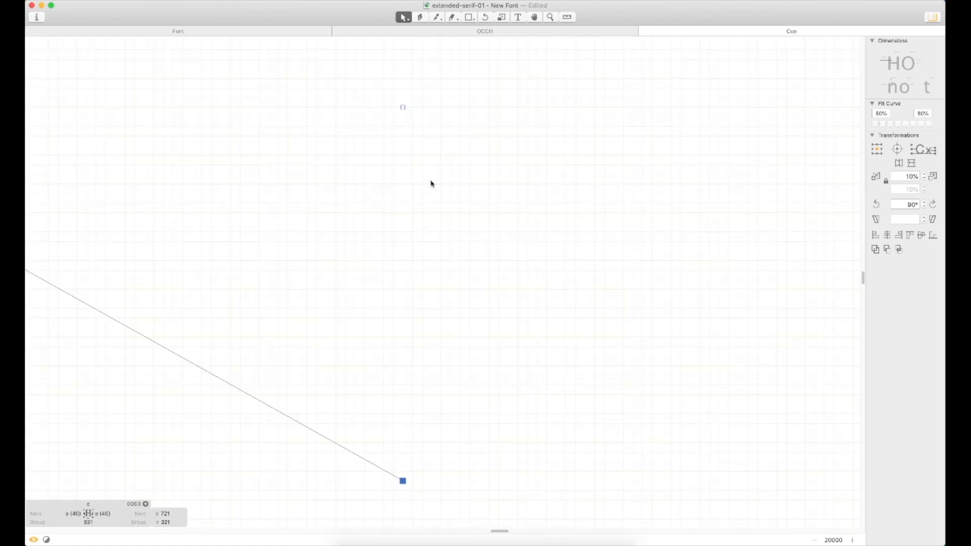
{"action": "key", "text": "super+minus"}
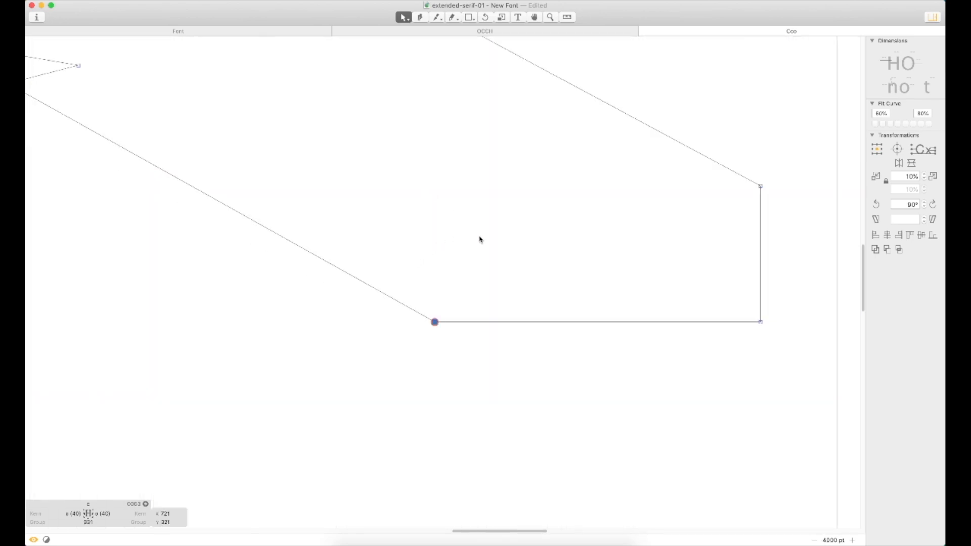
{"action": "key", "text": "z"}
{"action": "left_click_drag", "start_coordinate": [457, 299], "coordinate": [411, 334]}
{"action": "left_click", "coordinate": [500, 307]}
{"action": "left_click", "coordinate": [511, 310]}
{"action": "left_click_drag", "start_coordinate": [502, 307], "coordinate": [558, 285]}
{"action": "key", "text": "super+z"}
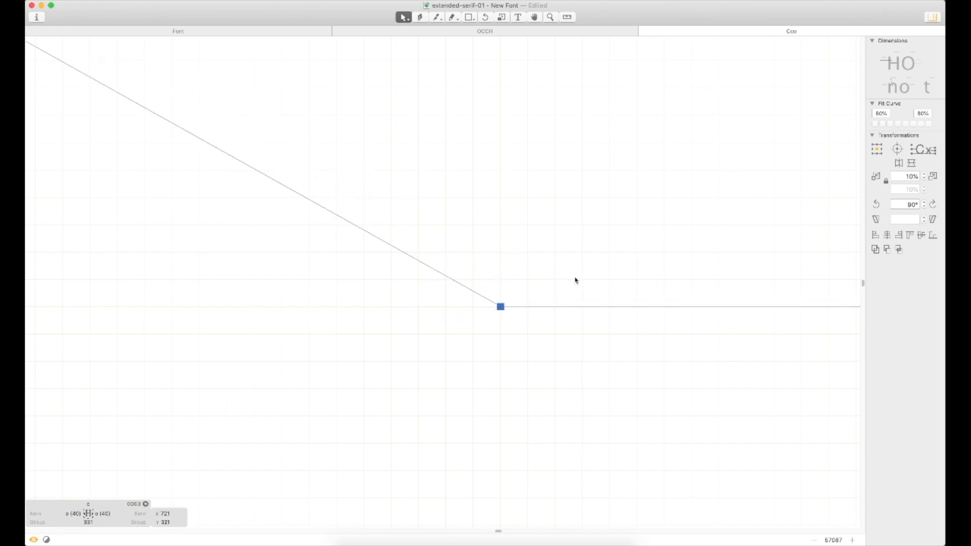
{"action": "key", "text": "super+0"}
{"action": "left_click", "coordinate": [578, 326]}
{"action": "key", "text": "space"}
{"action": "left_click_drag", "start_coordinate": [602, 322], "coordinate": [579, 237]}
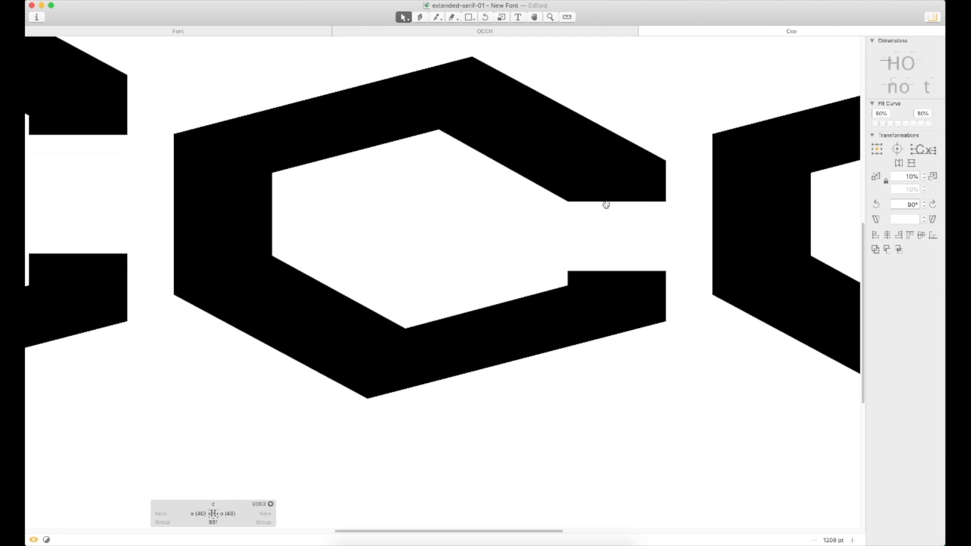
{"action": "key", "text": "space"}
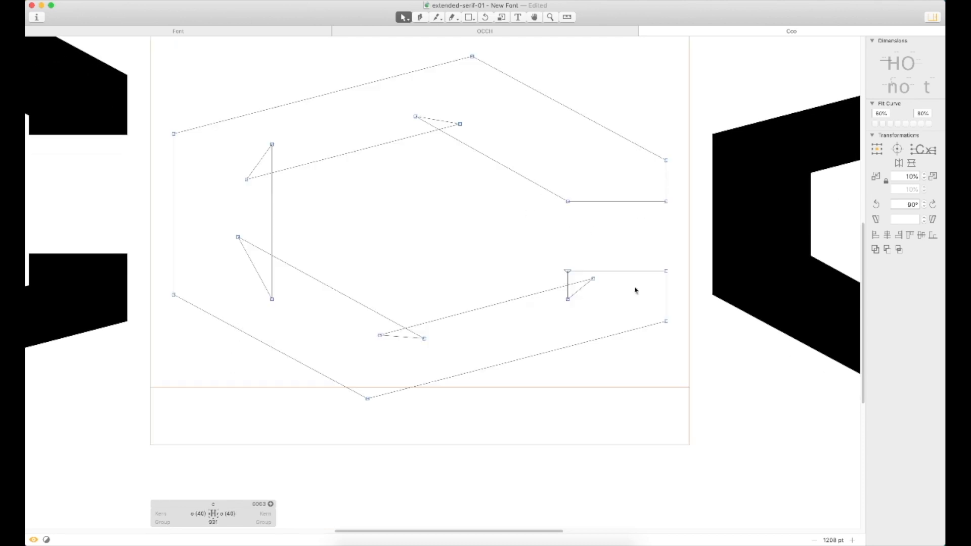
Examine the c's lower terminal in close-up and preview the "Cco" text at 330 pt and 150 pt
{"action": "key", "text": "super+space"}
{"action": "left_click_drag", "start_coordinate": [704, 143], "coordinate": [453, 410]}
{"action": "left_click_drag", "start_coordinate": [401, 253], "coordinate": [457, 290]}
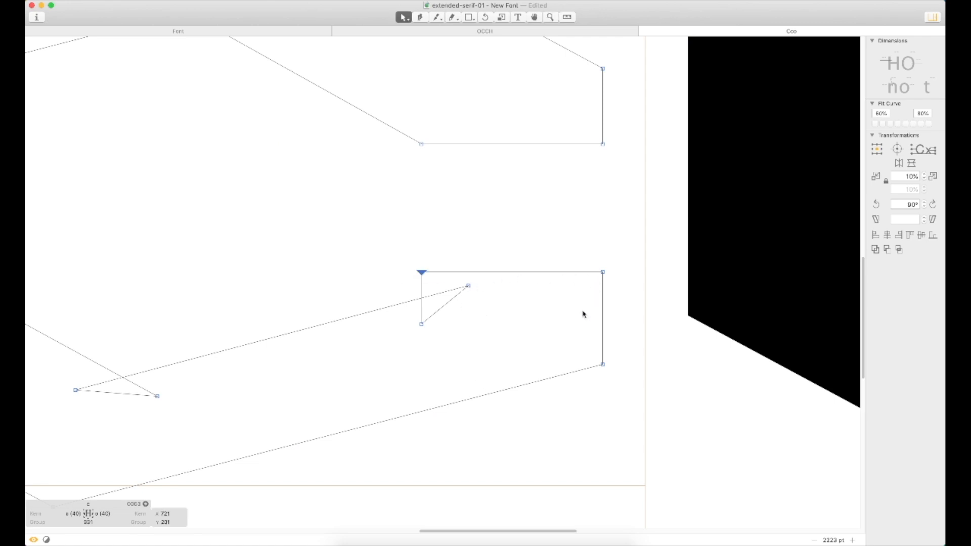
{"action": "left_click", "coordinate": [541, 396]}
{"action": "key", "text": "super+0"}
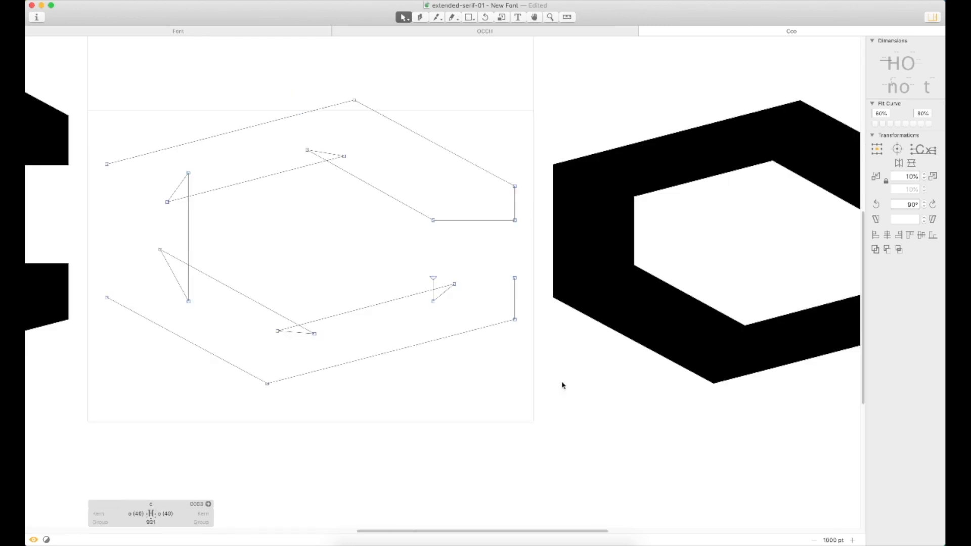
{"action": "key", "text": "t"}
{"action": "key", "text": "Escape"}
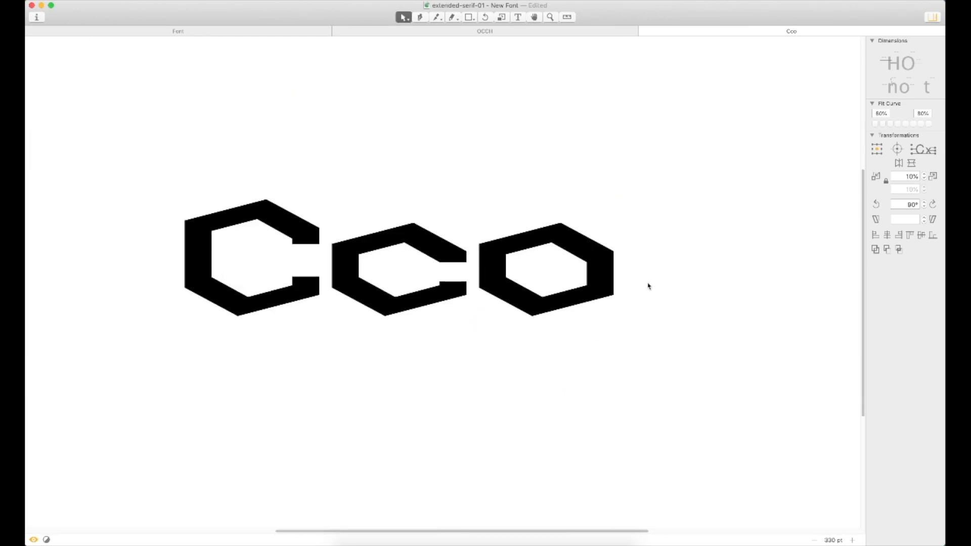
{"action": "key", "text": "super+minus"}
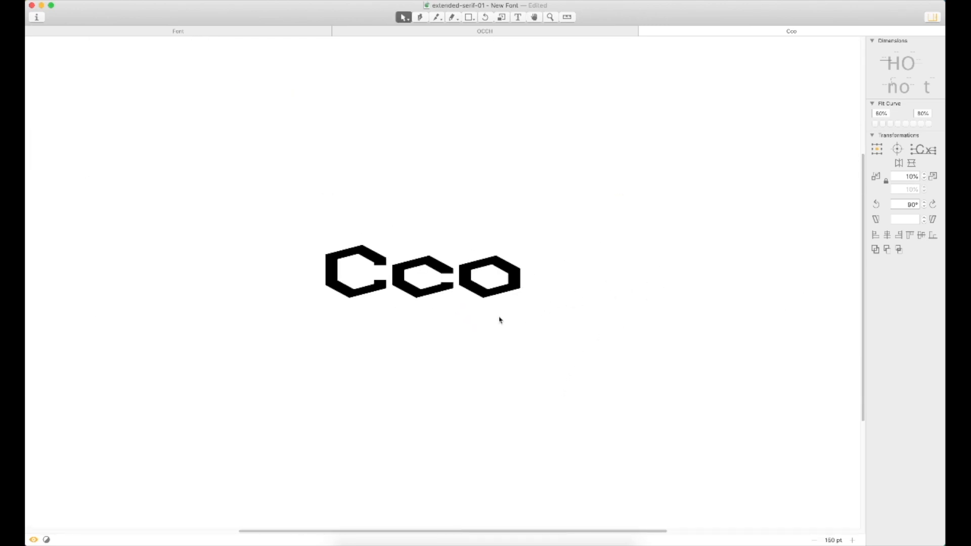
Try lowering the top edge of the c's lower terminal by 13 units to Y 188
{"action": "key", "text": "z"}
{"action": "left_click_drag", "start_coordinate": [503, 237], "coordinate": [377, 327]}
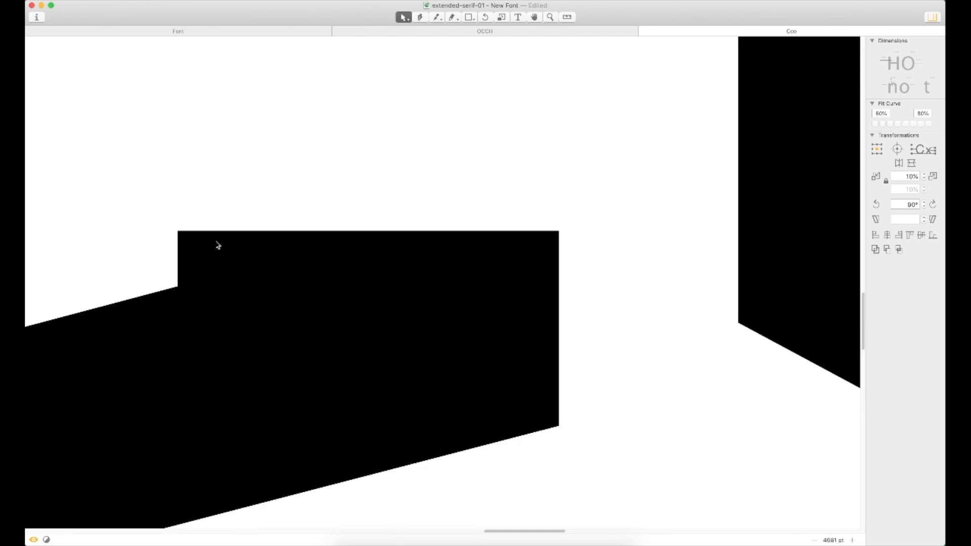
{"action": "left_click_drag", "start_coordinate": [217, 249], "coordinate": [480, 240]}
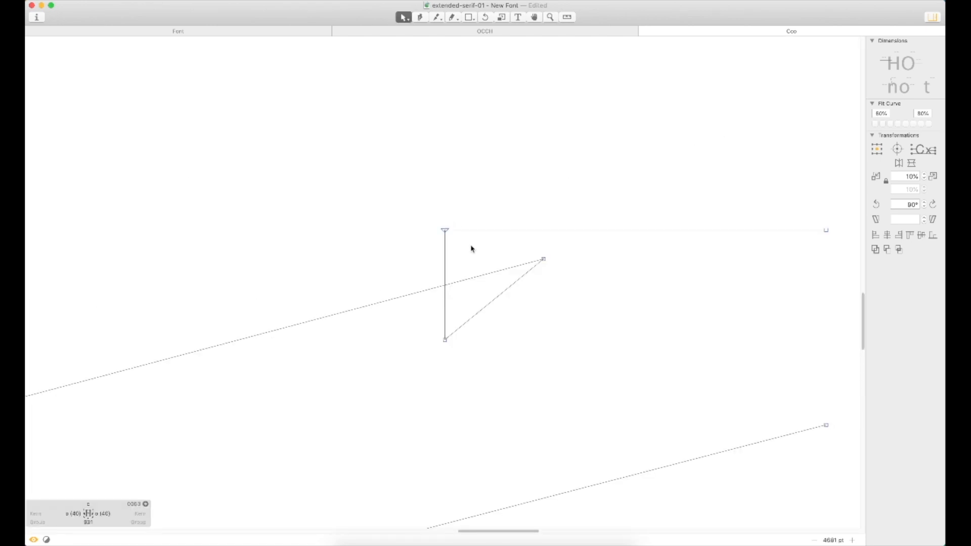
{"action": "key", "text": "super+minus"}
{"action": "key", "text": "super+minus"}
{"action": "key", "text": "super+minus"}
{"action": "key", "text": "super+minus"}
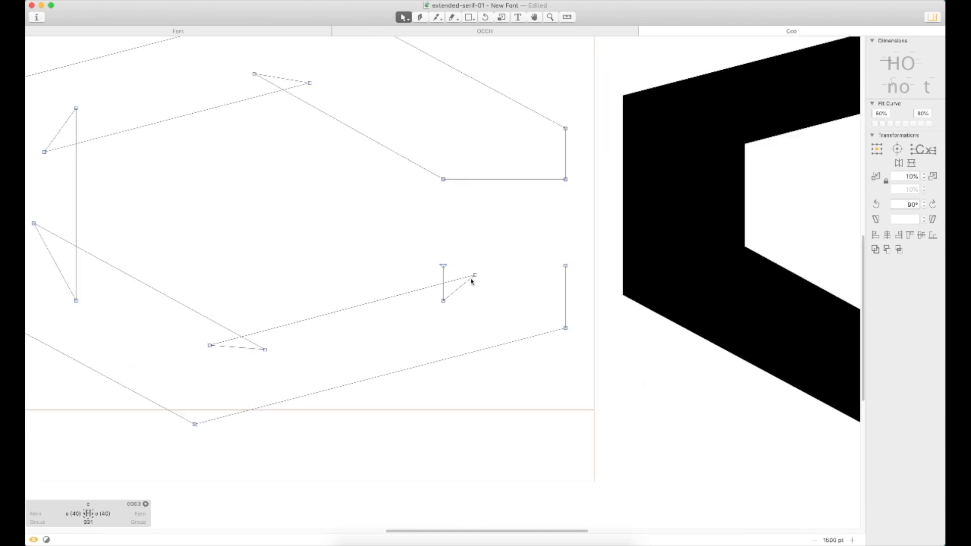
{"action": "left_click_drag", "start_coordinate": [400, 250], "coordinate": [593, 278]}
{"action": "key", "text": "shift+Right"}
{"action": "key", "text": "shift+Left"}
{"action": "key", "text": "shift+Down"}
{"action": "key", "text": "Down"}
{"action": "key", "text": "Down"}
{"action": "key", "text": "Down"}
{"action": "key", "text": "space"}
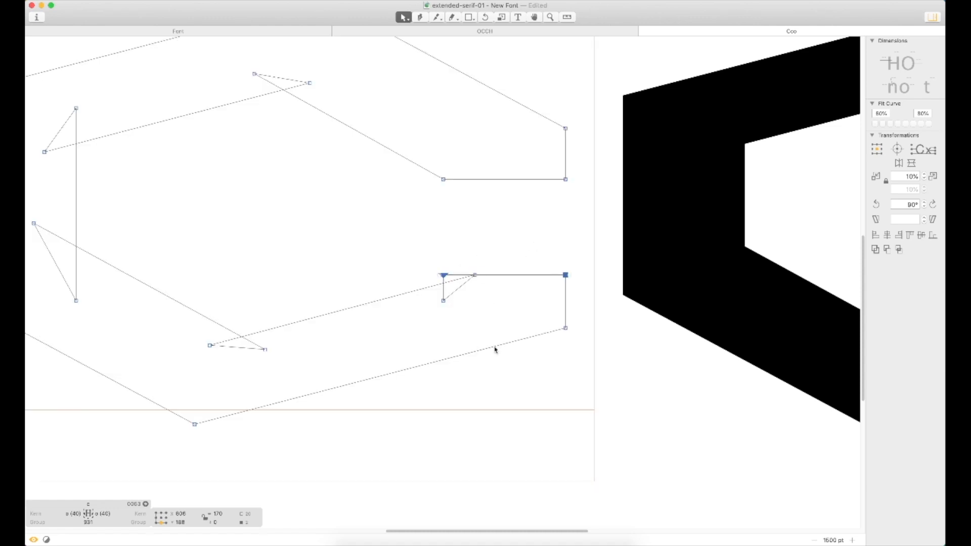
Return the top edge of the c's lower terminal to its earlier height
{"action": "key", "text": "space"}
{"action": "key", "text": "Up"}
{"action": "key", "text": "Up"}
{"action": "key", "text": "Up"}
{"action": "key", "text": "Up"}
{"action": "key", "text": "Up"}
{"action": "key", "text": "Up"}
{"action": "key", "text": "Up"}
{"action": "key", "text": "super+z"}
{"action": "left_click", "coordinate": [551, 374]}
Preview the filled "Cco" text at 250 pt to judge the c beside the C and o
{"action": "key", "text": "super+minus"}
{"action": "key", "text": "super+minus"}
{"action": "key", "text": "super+minus"}
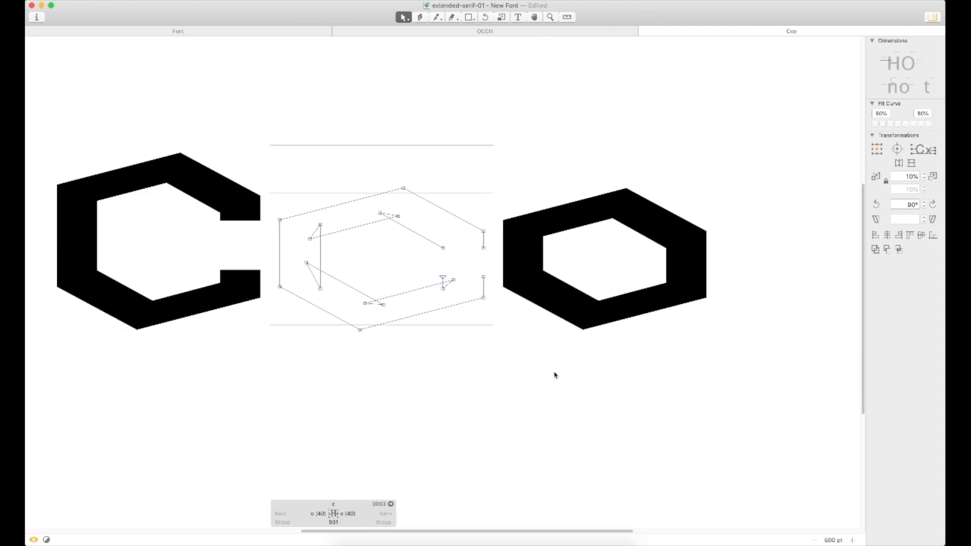
{"action": "key", "text": "super+minus"}
{"action": "key", "text": "t"}
{"action": "key", "text": "Escape"}
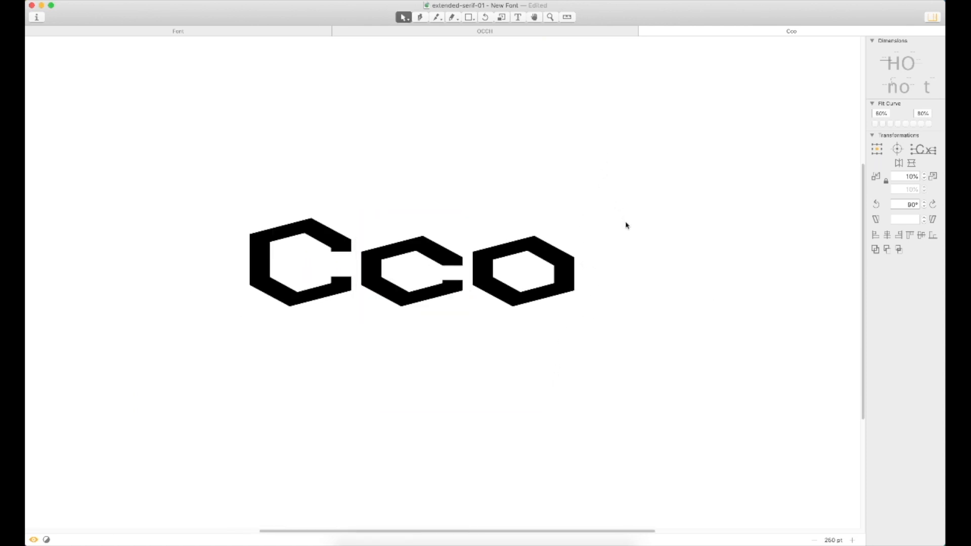
{"action": "left_click_drag", "start_coordinate": [511, 232], "coordinate": [590, 213]}
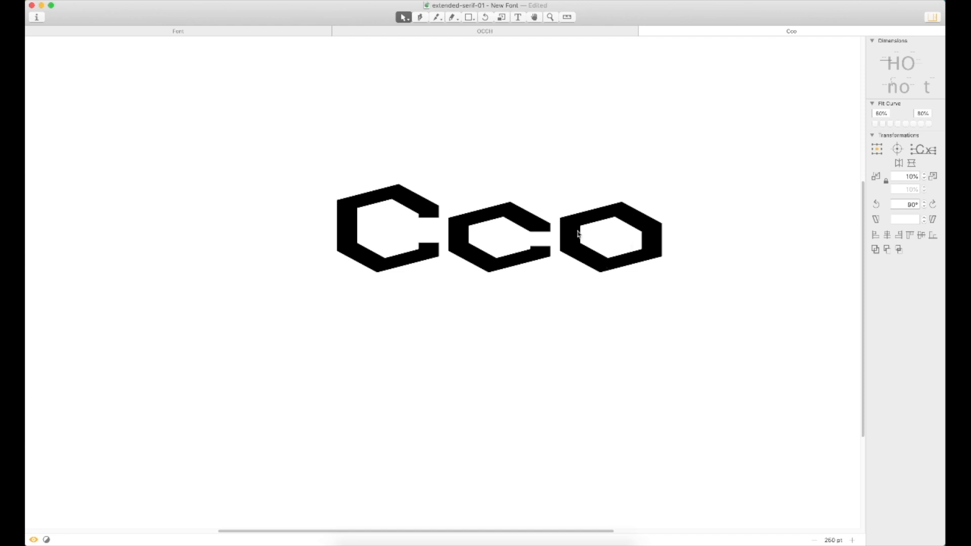
Insert an e after the capital C in the text and paste the c's outline into its empty glyph
{"action": "type", "text": "te"}
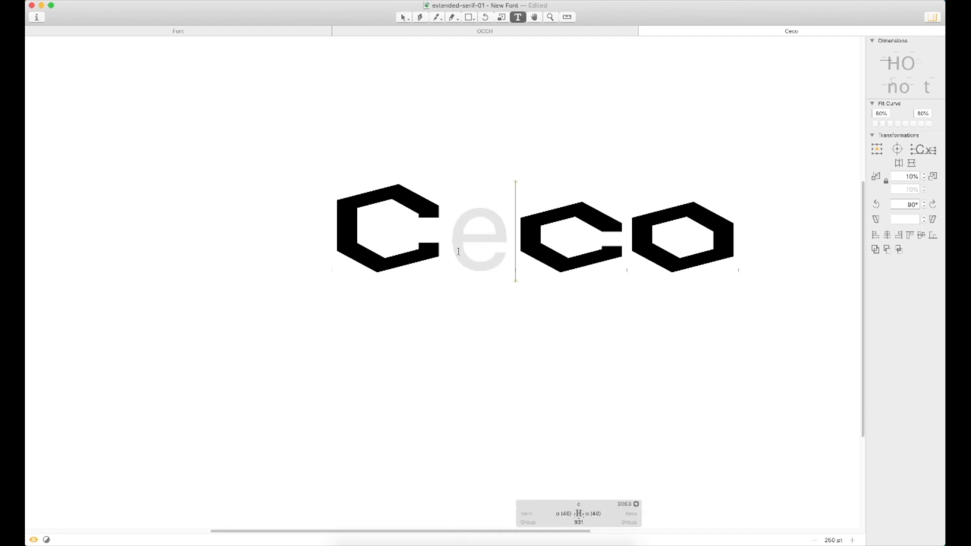
{"action": "key", "text": "Escape"}
{"action": "left_click_drag", "start_coordinate": [632, 173], "coordinate": [484, 292]}
{"action": "left_click", "coordinate": [464, 262]}
{"action": "double_click", "coordinate": [482, 253]}
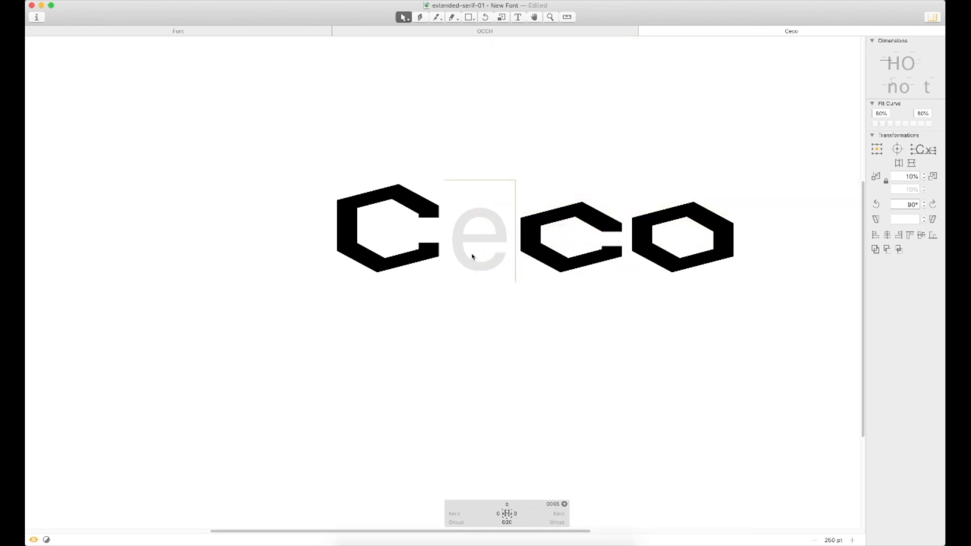
{"action": "key", "text": "super+v"}
Set the e's left and right sidebearings to match those of the o
{"action": "left_click", "coordinate": [632, 510]}
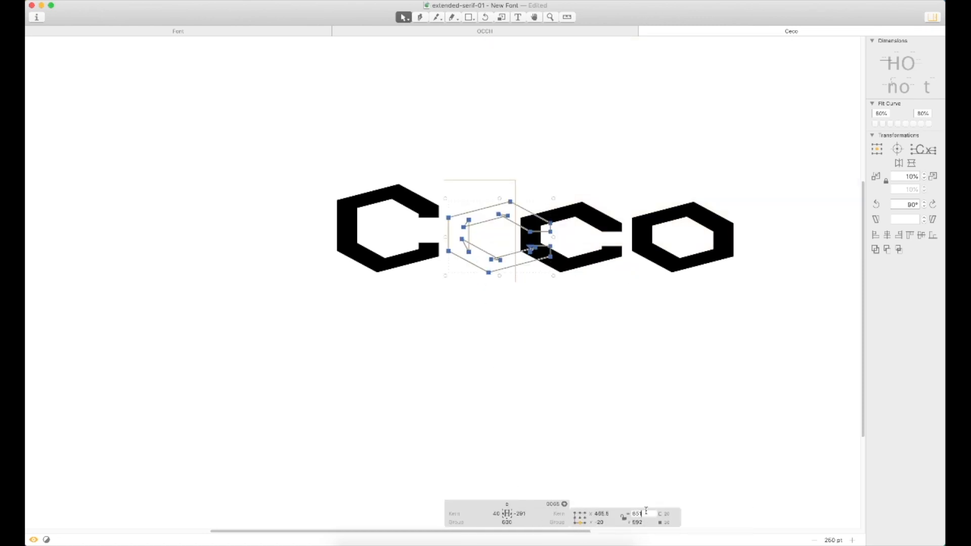
{"action": "left_click", "coordinate": [491, 512]}
{"action": "type", "text": "o"}
{"action": "key", "text": "Tab"}
{"action": "type", "text": "o"}
{"action": "key", "text": "Return"}
Close the "OCCH" text view and go to the font's glyph overview
{"action": "key", "text": "z"}
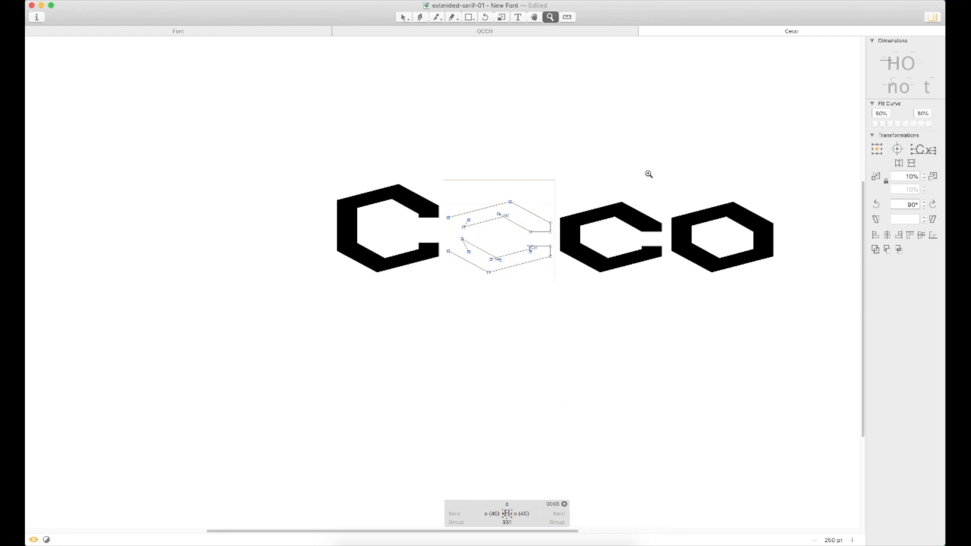
{"action": "left_click_drag", "start_coordinate": [654, 148], "coordinate": [350, 317]}
{"action": "key", "text": "space"}
{"action": "left_click_drag", "start_coordinate": [636, 258], "coordinate": [537, 223]}
{"action": "key", "text": "t"}
{"action": "key", "text": "Escape"}
{"action": "left_click", "coordinate": [511, 33]}
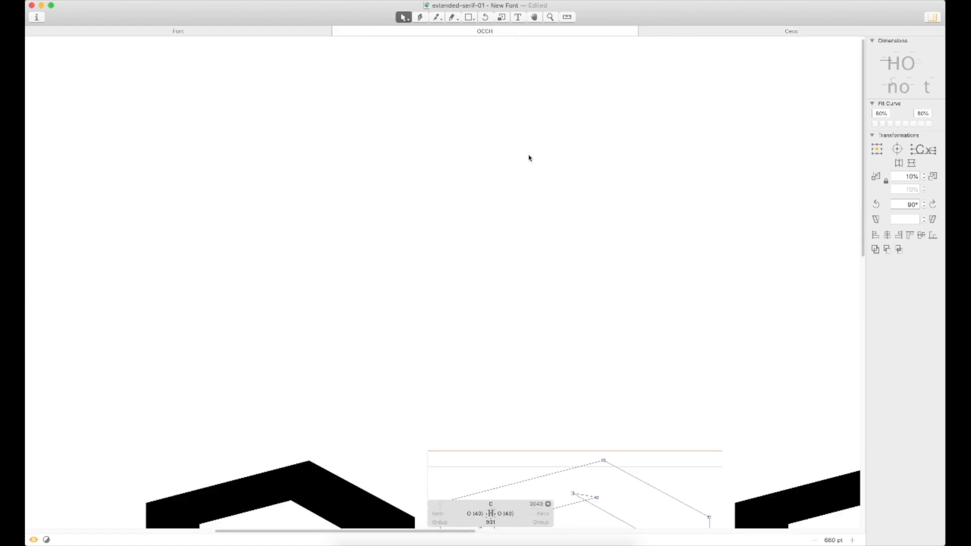
{"action": "key", "text": "super+w"}
{"action": "left_click", "coordinate": [271, 30]}
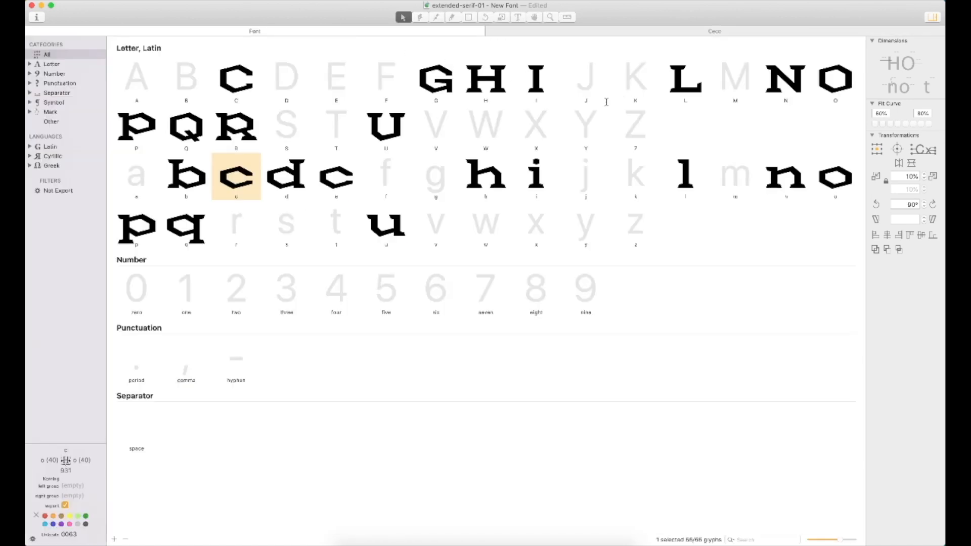
Copy the crossbar of the capital H and paste it into the e in the "Ceco" text
{"action": "double_click", "coordinate": [477, 79]}
{"action": "left_click", "coordinate": [450, 252]}
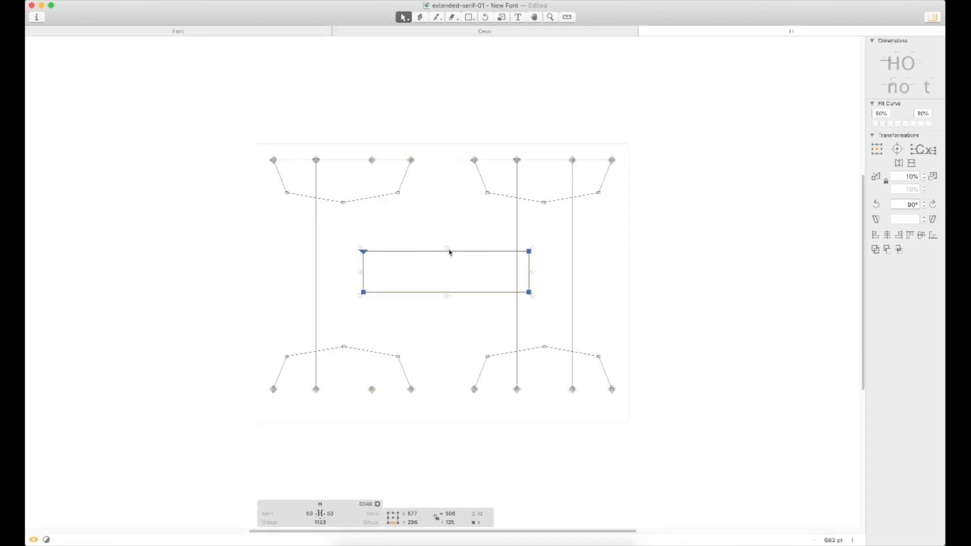
{"action": "left_click", "coordinate": [444, 30]}
{"action": "key", "text": "super+v"}
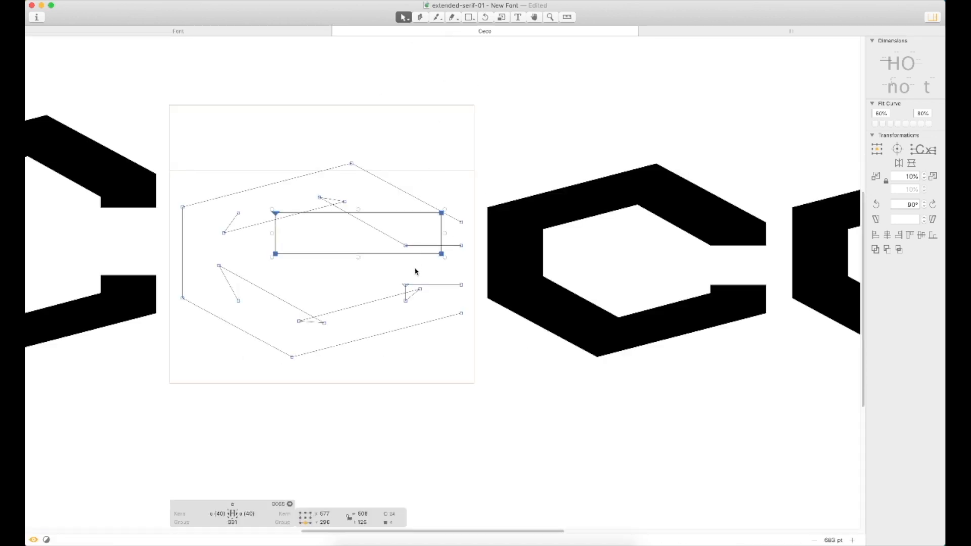
Move the pasted crossbar inside the e's counter to X 415, Y 221
{"action": "left_click_drag", "start_coordinate": [436, 246], "coordinate": [379, 273]}
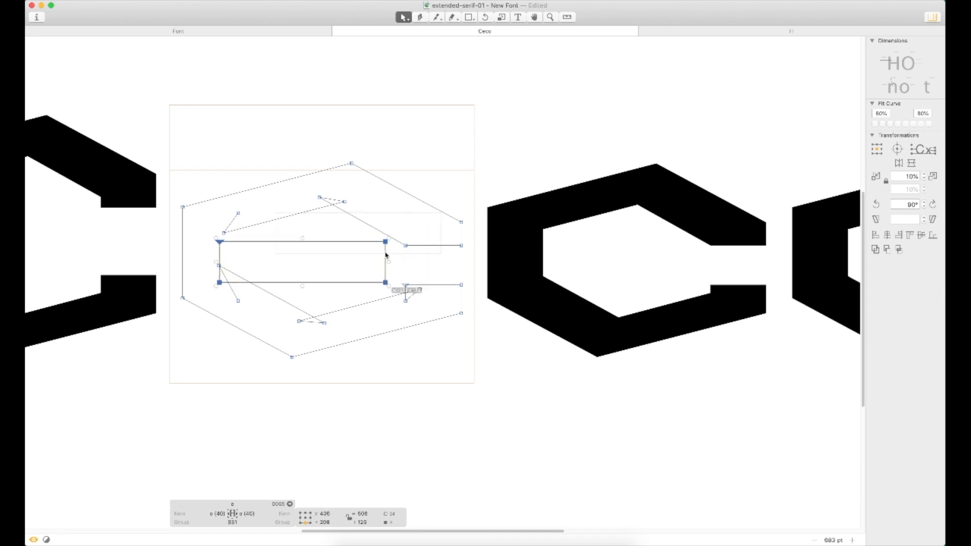
{"action": "key", "text": "space"}
{"action": "left_click_drag", "start_coordinate": [330, 292], "coordinate": [412, 281]}
{"action": "left_click", "coordinate": [404, 231]}
{"action": "left_click", "coordinate": [410, 236]}
{"action": "key", "text": "shift+Right"}
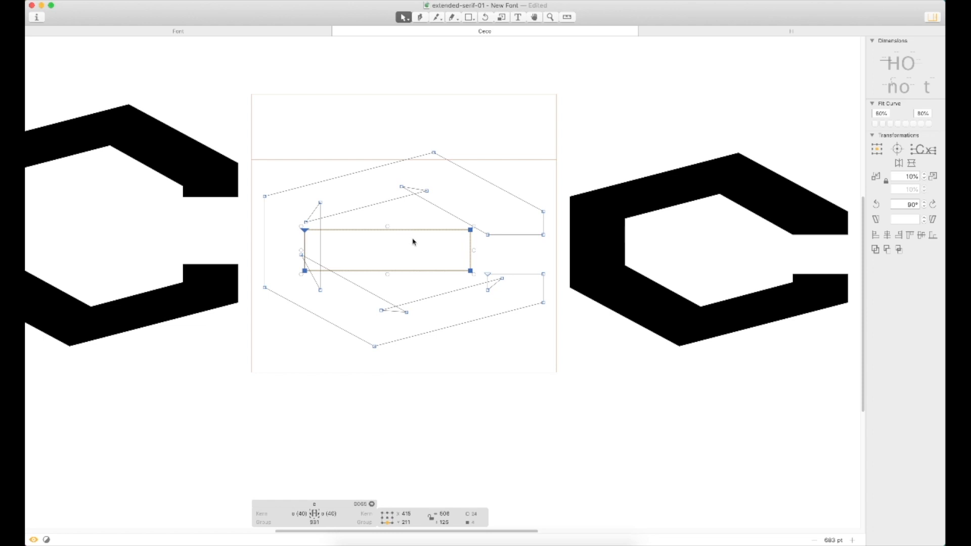
{"action": "key", "text": "shift+Up"}
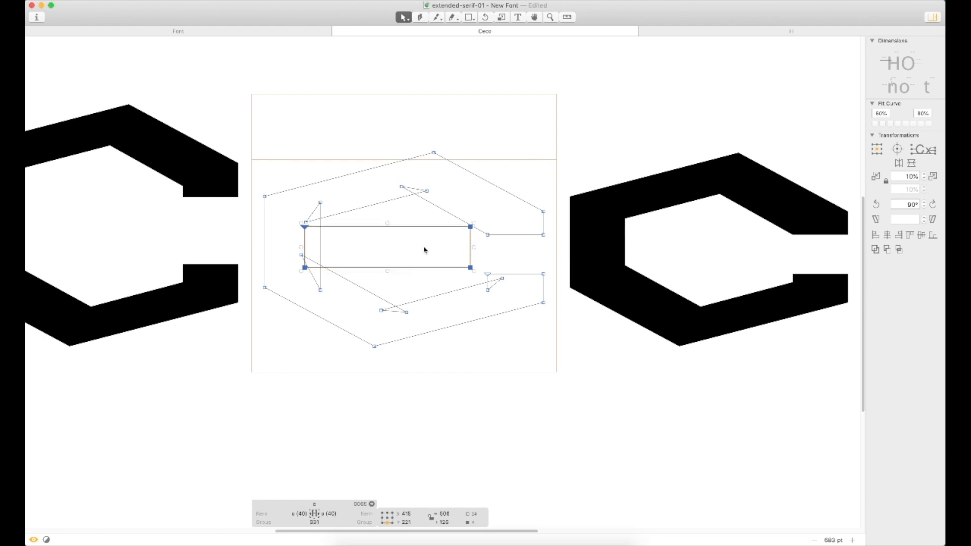
{"action": "left_click", "coordinate": [419, 287]}
Extend the crossbar's right end to the e's right edge and check the filled shape
{"action": "left_click", "coordinate": [469, 227]}
{"action": "left_click", "coordinate": [470, 268], "text": "shift"}
{"action": "left_click_drag", "start_coordinate": [471, 269], "coordinate": [544, 264]}
{"action": "key", "text": "space"}
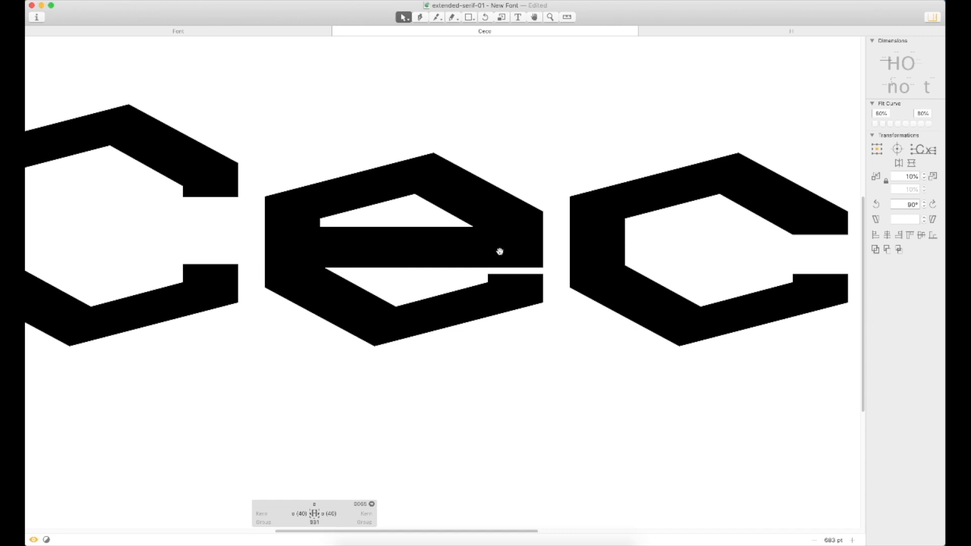
{"action": "key", "text": "space"}
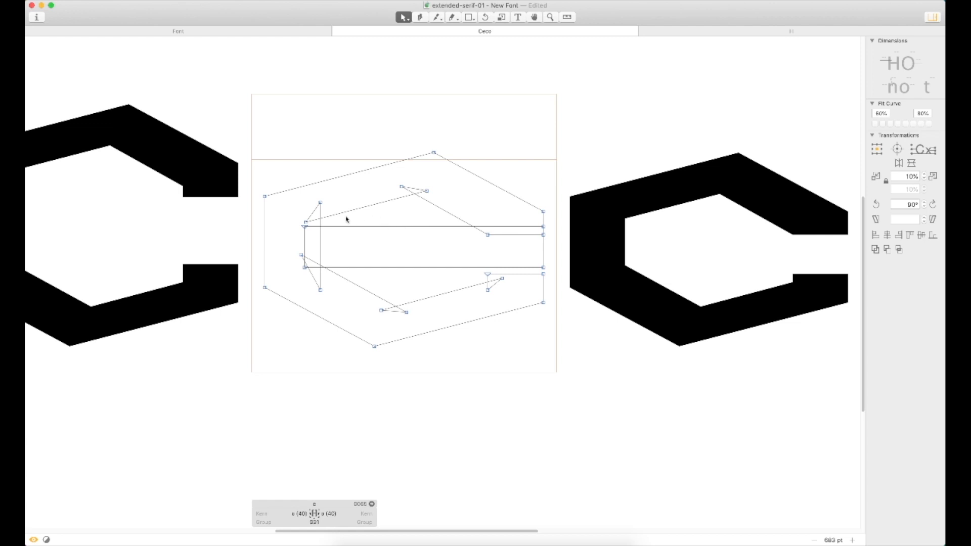
Thin the e's crossbar from both sides to a height of 94 units with its bottom at Y 232
{"action": "double_click", "coordinate": [357, 229]}
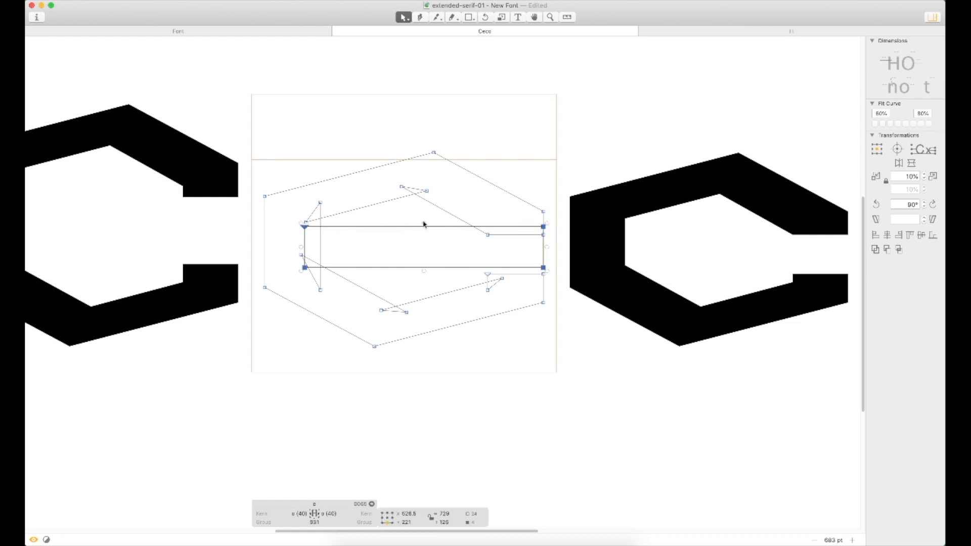
{"action": "mouse_move", "coordinate": [425, 273]}
{"action": "left_mouse_down"}
{"action": "mouse_move", "coordinate": [442, 262]}
{"action": "mouse_move", "coordinate": [436, 270]}
{"action": "left_mouse_up"}
{"action": "left_click", "coordinate": [427, 279]}
{"action": "double_click", "coordinate": [441, 258]}
{"action": "key", "text": "space"}
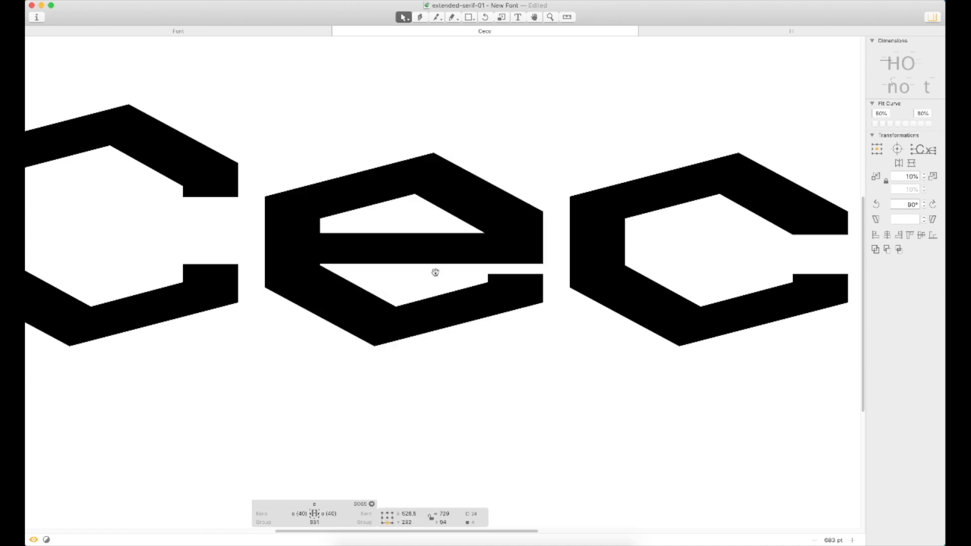
Raise the crossbar's top edge to make the bar 105 units high and check the filled e
{"action": "left_click", "coordinate": [434, 239]}
{"action": "double_click", "coordinate": [430, 234]}
{"action": "left_click_drag", "start_coordinate": [423, 231], "coordinate": [424, 226]}
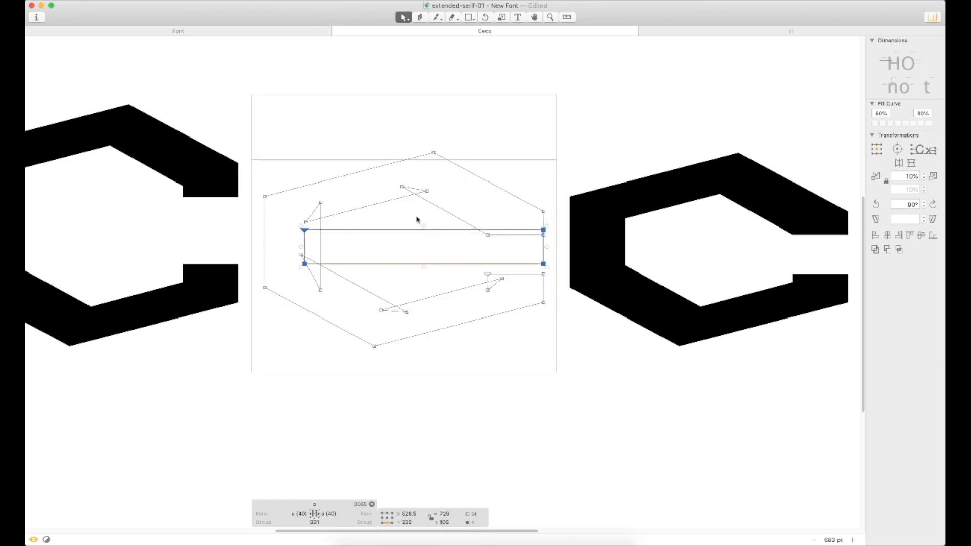
{"action": "left_click", "coordinate": [417, 217]}
{"action": "key", "text": "space"}
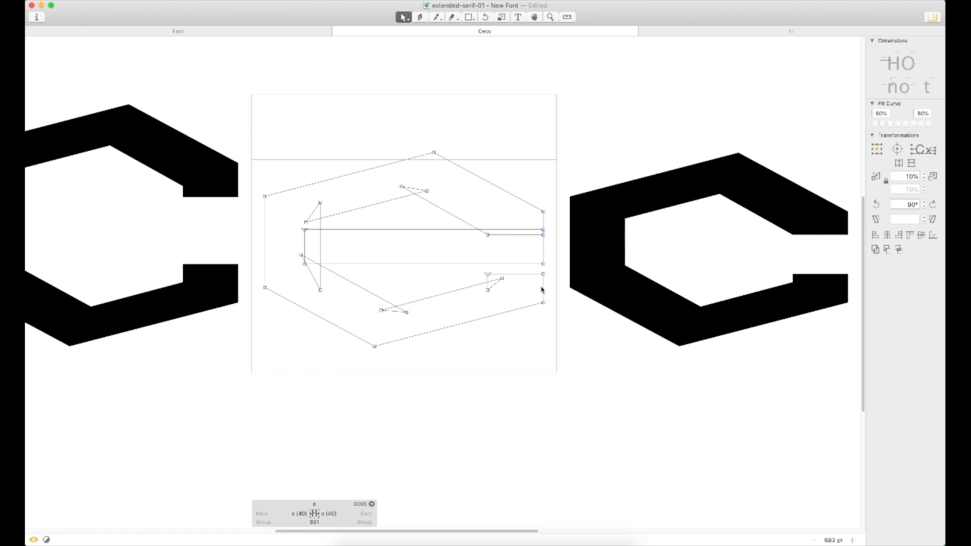
Preview the filled "Ceco" text at 250 pt and at progressively smaller sizes down to 26 pt
{"action": "key", "text": "super+minus"}
{"action": "key", "text": "super+minus"}
{"action": "key", "text": "super+minus"}
{"action": "key", "text": "t"}
{"action": "left_click", "coordinate": [723, 273]}
{"action": "key", "text": "Escape"}
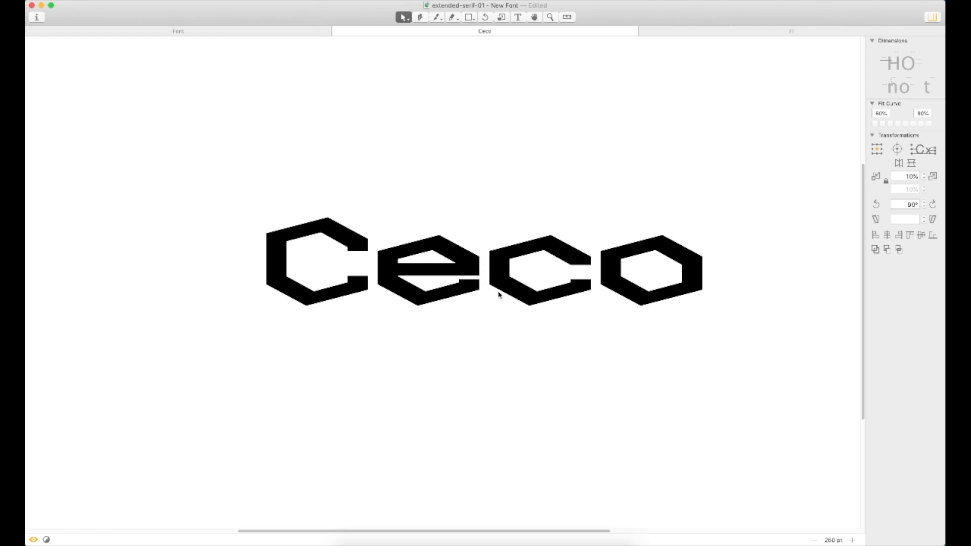
{"action": "key", "text": "super+minus"}
{"action": "key", "text": "super+minus"}
{"action": "key", "text": "super+minus"}
{"action": "key", "text": "super+minus"}
{"action": "key", "text": "super+minus"}
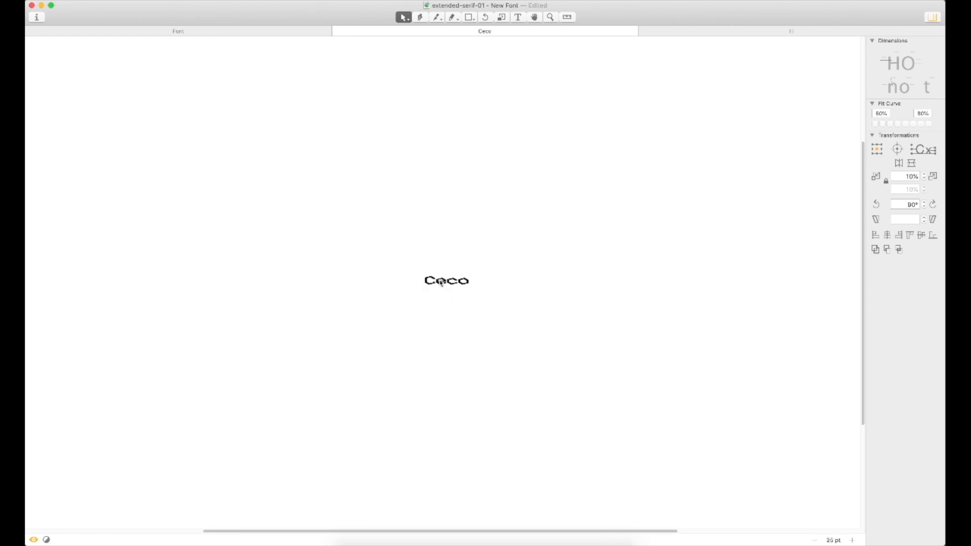
Preview the filled "Ceco" text at 250 pt and 100 pt to judge the e beside its neighbours
{"action": "key", "text": "super+plus"}
{"action": "key", "text": "super+plus"}
{"action": "key", "text": "super+plus"}
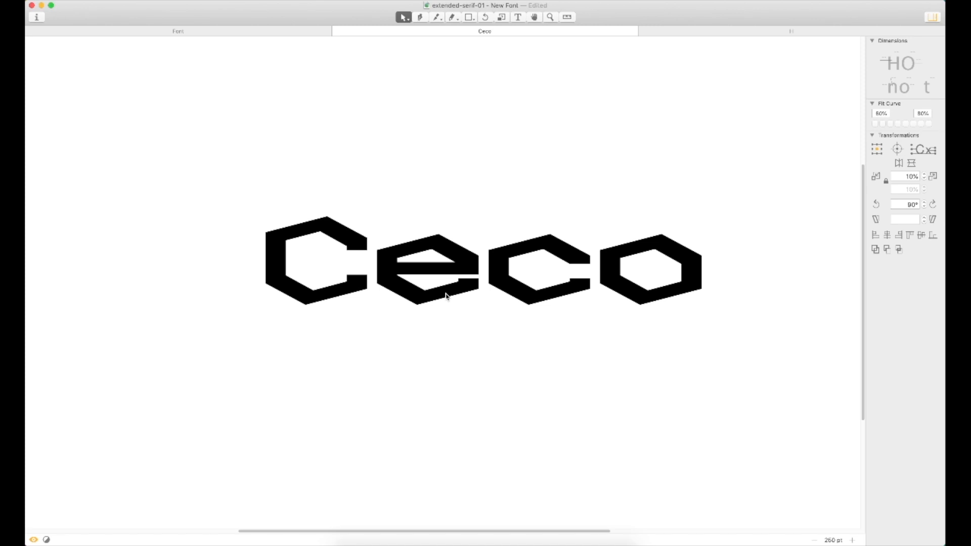
{"action": "scroll", "coordinate": [432, 301], "scroll_direction": "down", "scroll_amount": 5}
{"action": "scroll", "coordinate": [438, 303], "scroll_direction": "up", "scroll_amount": 4}
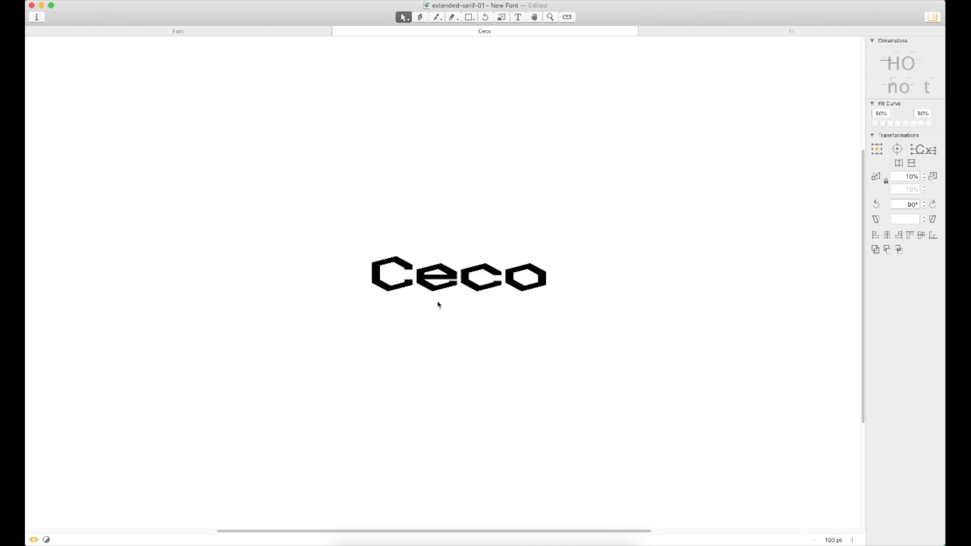
{"action": "scroll", "coordinate": [459, 275], "scroll_direction": "up", "scroll_amount": 5}
Open the e's outline for editing and merge the lower terminal's upper outer corner into its lower outer corner
{"action": "double_click", "coordinate": [455, 259]}
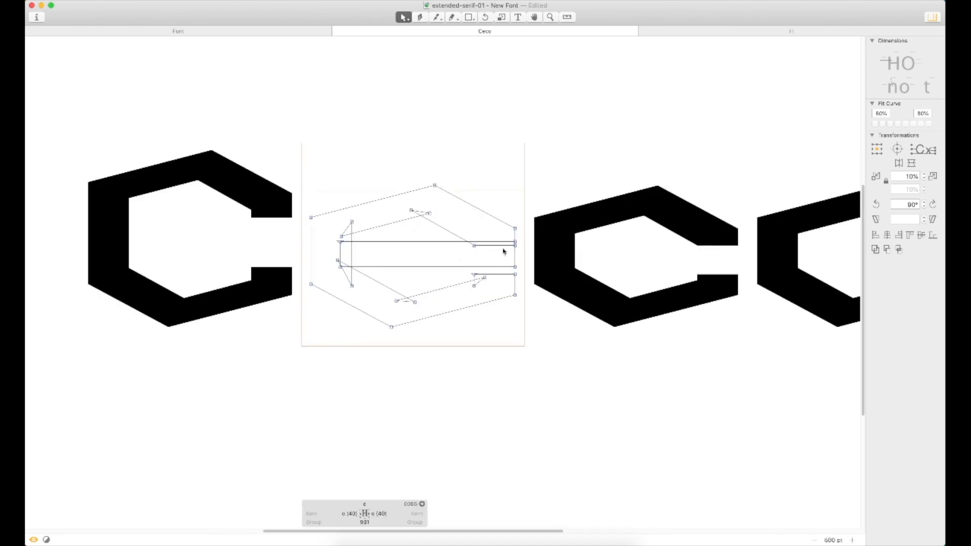
{"action": "scroll", "coordinate": [501, 249], "scroll_direction": "down", "scroll_amount": 4}
{"action": "scroll", "coordinate": [493, 280], "scroll_direction": "up", "scroll_amount": 5}
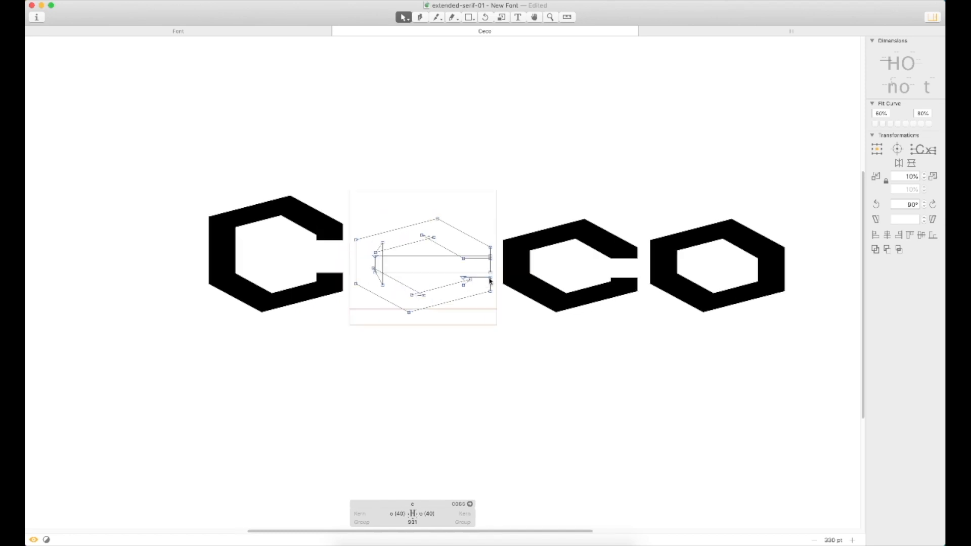
{"action": "left_click", "coordinate": [484, 274]}
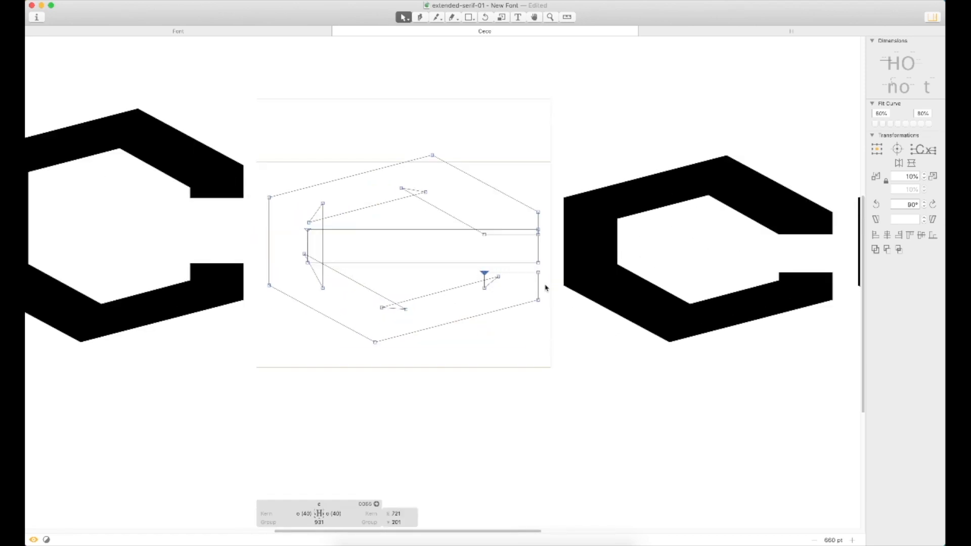
{"action": "scroll", "coordinate": [545, 288], "scroll_direction": "up", "scroll_amount": 2}
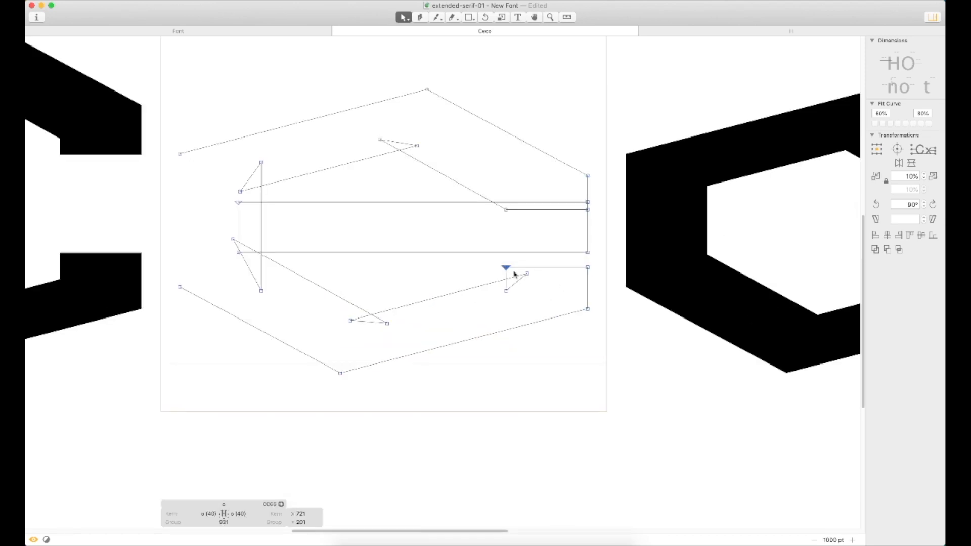
{"action": "left_click", "coordinate": [586, 268]}
{"action": "left_click", "coordinate": [592, 291]}
{"action": "left_click_drag", "start_coordinate": [587, 268], "coordinate": [588, 310]}
Reposition the lower terminal's inner nodes along the arm's inner edge, giving the e a diagonally cut end
{"action": "left_click_drag", "start_coordinate": [508, 272], "coordinate": [611, 292]}
{"action": "key", "text": "z"}
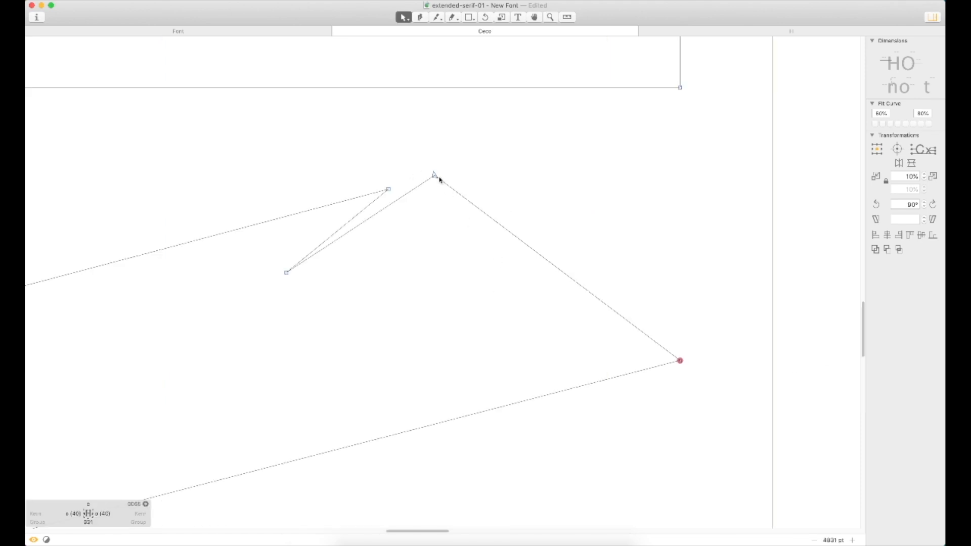
{"action": "left_click_drag", "start_coordinate": [285, 273], "coordinate": [413, 183]}
{"action": "key", "text": "super+0"}
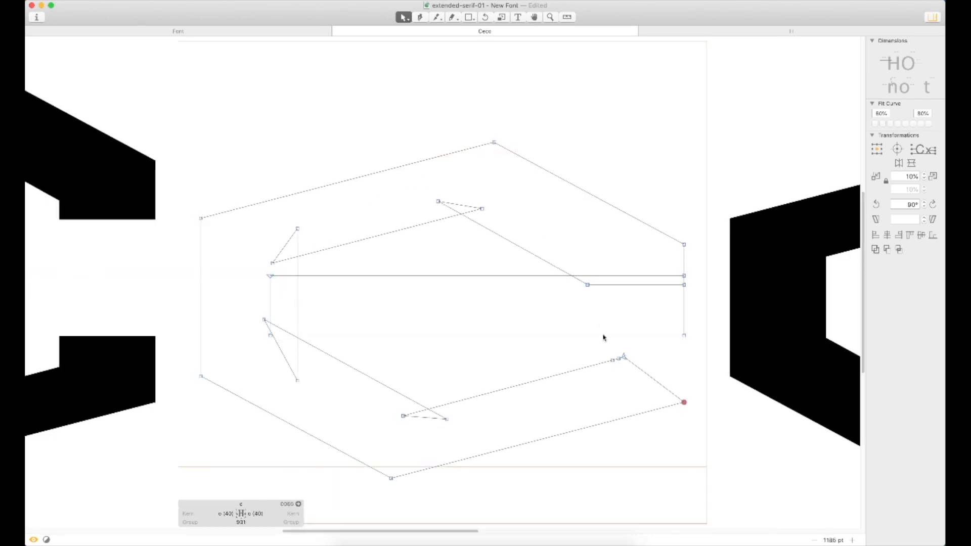
Check the filled e with its diagonal terminal within the "Ceco" text at 330 pt
{"action": "key", "text": "t"}
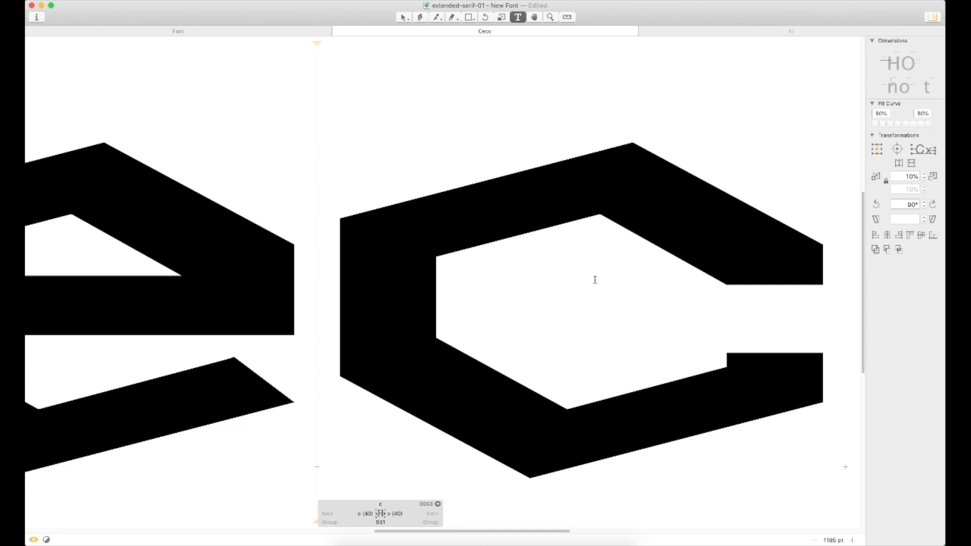
{"action": "key", "text": "super+minus"}
{"action": "key", "text": "super+minus"}
{"action": "key", "text": "super+minus"}
{"action": "double_click", "coordinate": [501, 288]}
{"action": "key", "text": "space"}
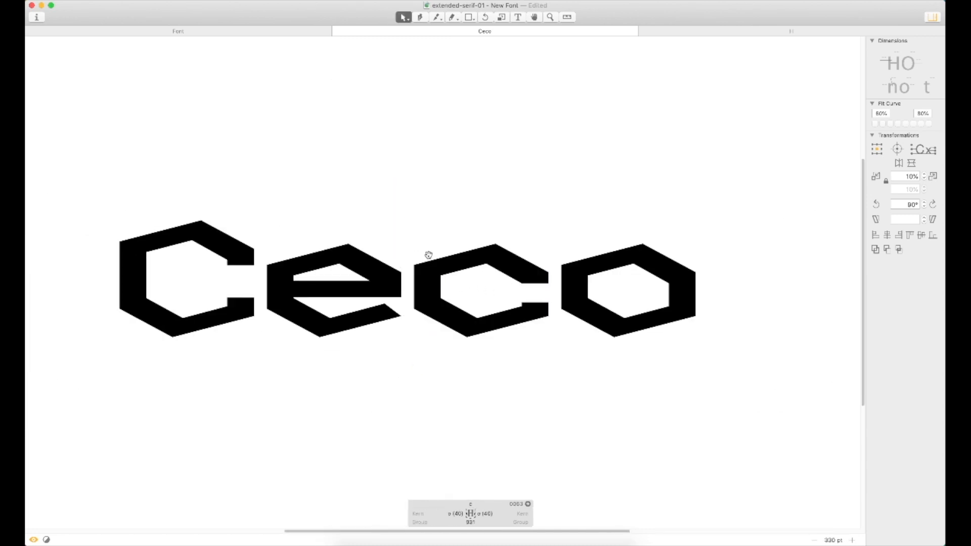
{"action": "left_click_drag", "start_coordinate": [428, 255], "coordinate": [562, 220]}
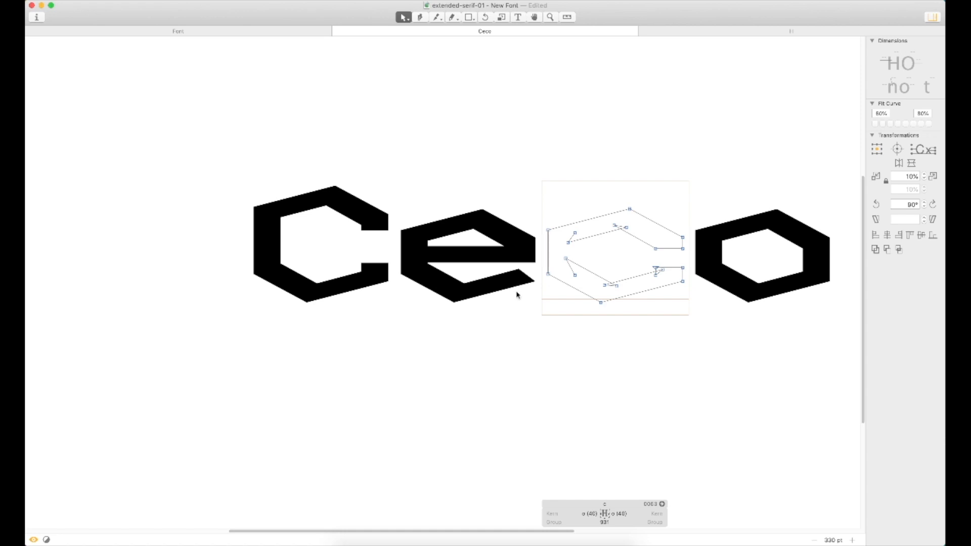
Delete a spare node beside the inner corner of the e's lower terminal
{"action": "key", "text": "super+space"}
{"action": "left_click_drag", "start_coordinate": [595, 205], "coordinate": [391, 326]}
{"action": "double_click", "coordinate": [458, 318]}
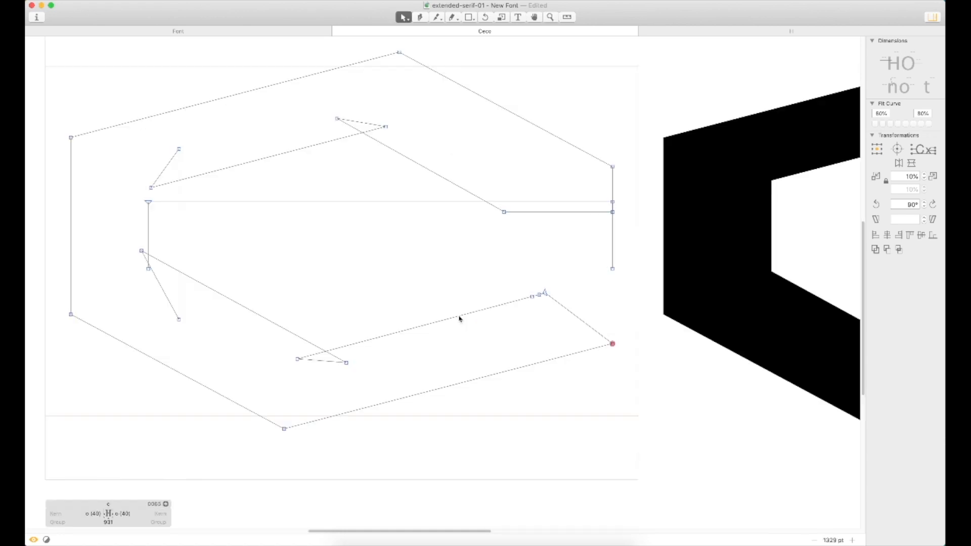
{"action": "left_click", "coordinate": [532, 297]}
{"action": "key", "text": "BackSpace"}
Try lowering the e's diagonal terminal until its outer tip sits on the baseline, and check the filled shape
{"action": "left_click", "coordinate": [544, 292]}
{"action": "left_click", "coordinate": [612, 343], "text": "shift"}
{"action": "left_click_drag", "start_coordinate": [614, 344], "coordinate": [619, 384]}
{"action": "left_click_drag", "start_coordinate": [516, 286], "coordinate": [615, 419]}
{"action": "left_click", "coordinate": [620, 418]}
{"action": "left_click", "coordinate": [612, 416]}
{"action": "left_click_drag", "start_coordinate": [578, 344], "coordinate": [534, 385]}
{"action": "key", "text": "shift+Right"}
{"action": "key", "text": "shift+Left"}
{"action": "key", "text": "shift+Up"}
{"action": "key", "text": "shift+Up"}
{"action": "left_click", "coordinate": [603, 343]}
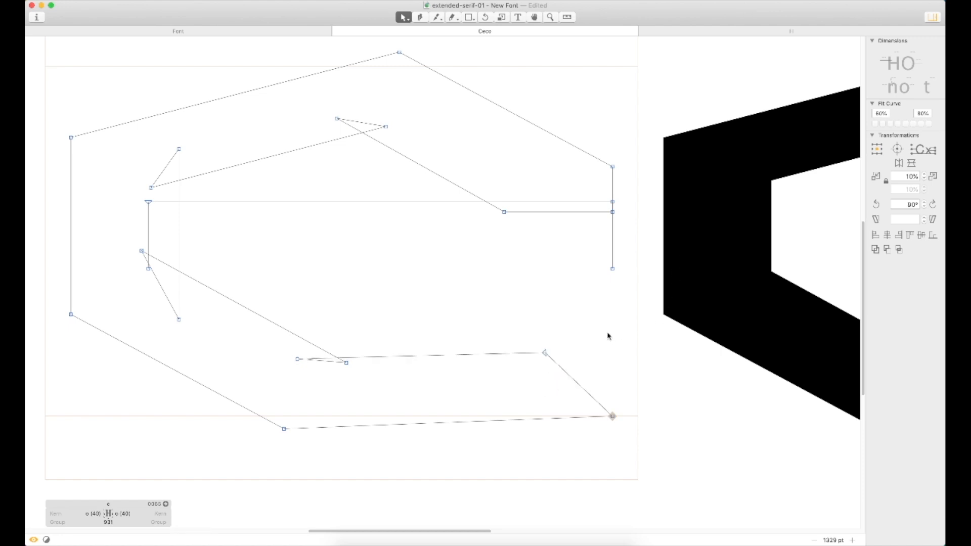
{"action": "key", "text": "super+minus"}
{"action": "key", "text": "t"}
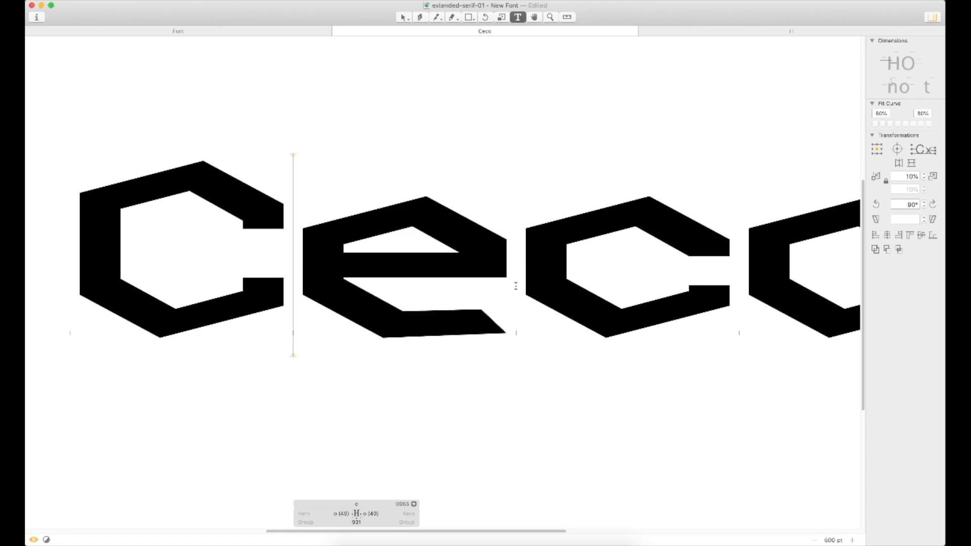
Try raising the terminal's two end nodes by 50 units and shifting them 10 units right, then check the filled text
{"action": "key", "text": "Escape"}
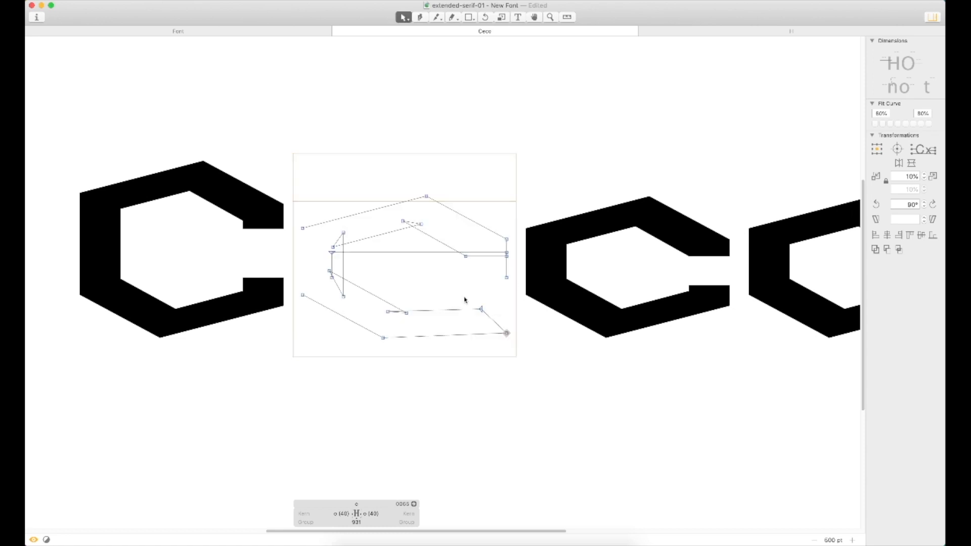
{"action": "left_click_drag", "start_coordinate": [463, 303], "coordinate": [521, 355]}
{"action": "key", "text": "shift+Up"}
{"action": "key", "text": "shift+Up"}
{"action": "key", "text": "shift+Up"}
{"action": "key", "text": "shift+Up"}
{"action": "key", "text": "shift+Up"}
{"action": "key", "text": "shift+Left"}
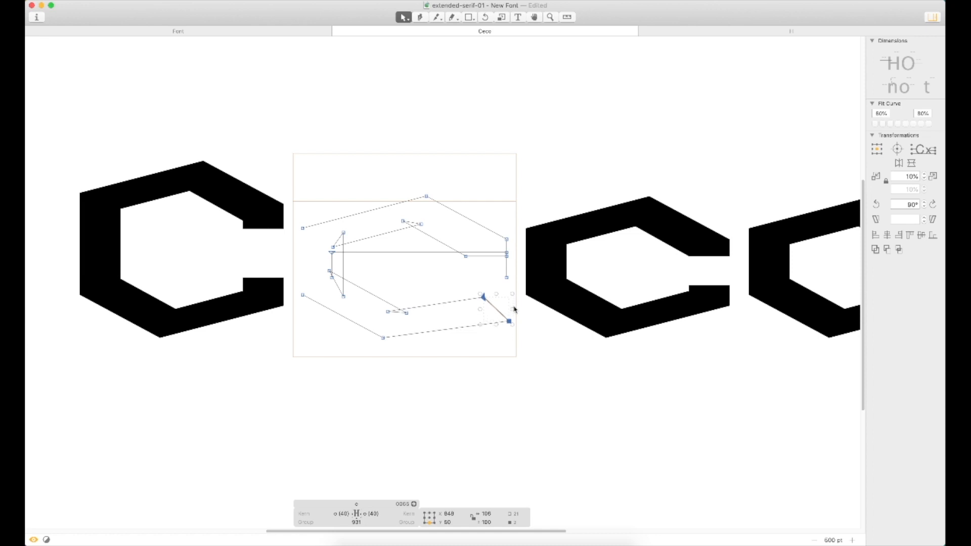
{"action": "key", "text": "space"}
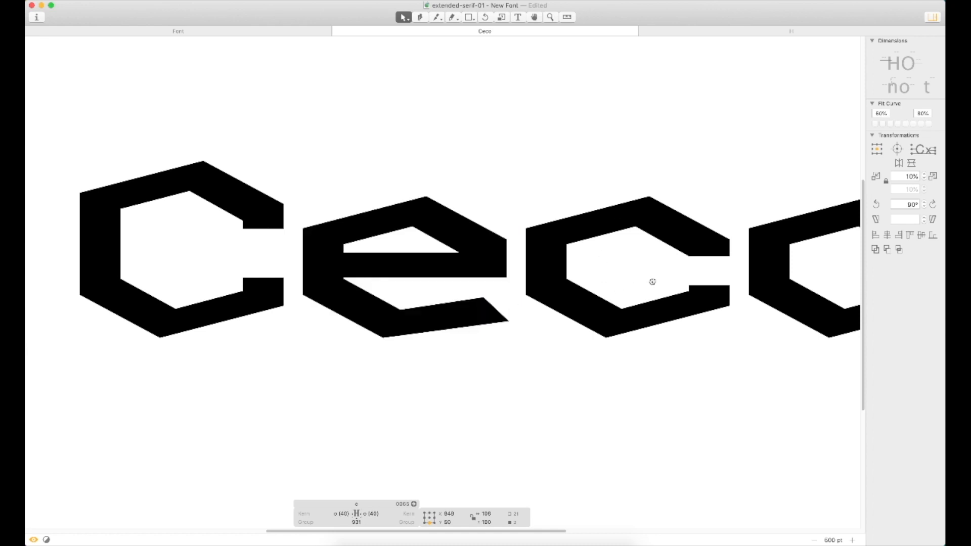
{"action": "left_click_drag", "start_coordinate": [656, 281], "coordinate": [604, 267]}
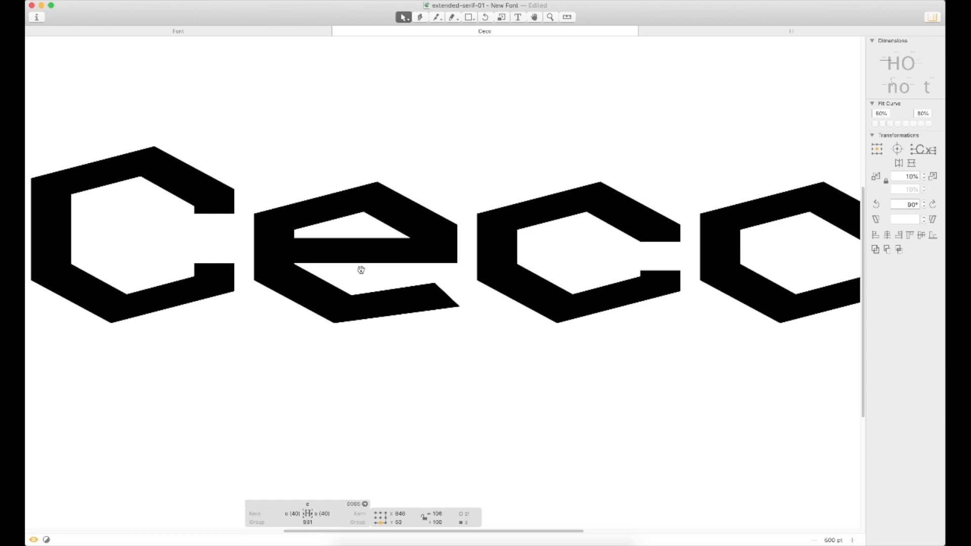
Try nudging the three nodes at the bend of the e's lower arm downward
{"action": "left_click_drag", "start_coordinate": [326, 332], "coordinate": [365, 282]}
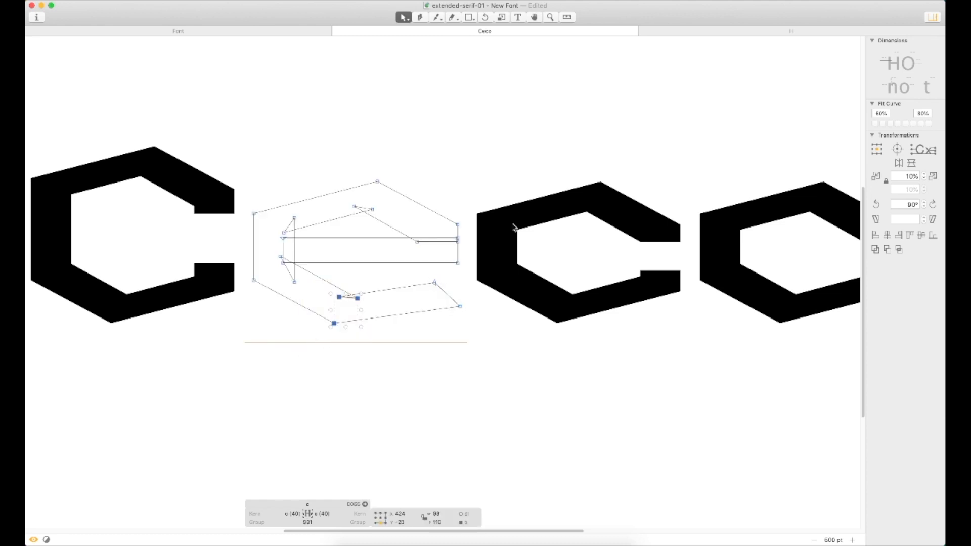
{"action": "key", "text": "Down"}
{"action": "key", "text": "Down"}
{"action": "key", "text": "Down"}
{"action": "key", "text": "Down"}
{"action": "key", "text": "Down"}
Undo the e's lower arm edits back to the original diagonal terminal with its spare nodes
{"action": "key", "text": "super+z"}
{"action": "key", "text": "super+z"}
{"action": "key", "text": "super+z"}
{"action": "key", "text": "super+z"}
{"action": "key", "text": "super+z"}
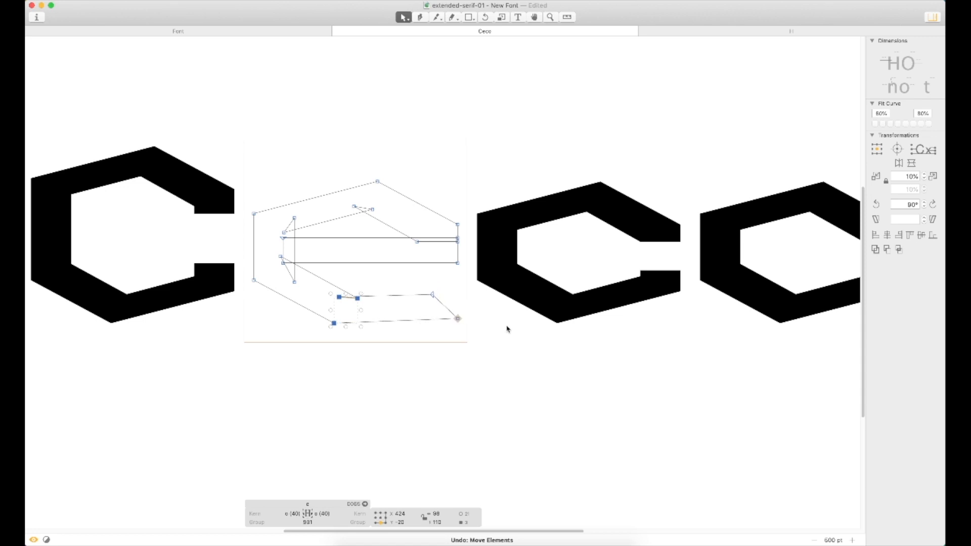
{"action": "key", "text": "BackSpace"}
{"action": "left_click", "coordinate": [511, 325]}
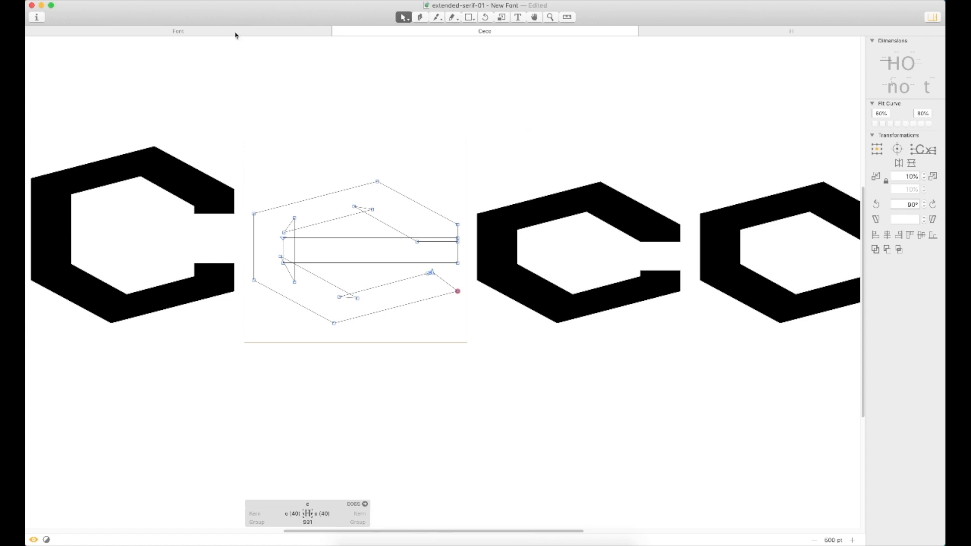
Open the lowercase e from the font overview and delete the two spare nodes beside its lower terminal's inner corner
{"action": "left_click", "coordinate": [236, 33]}
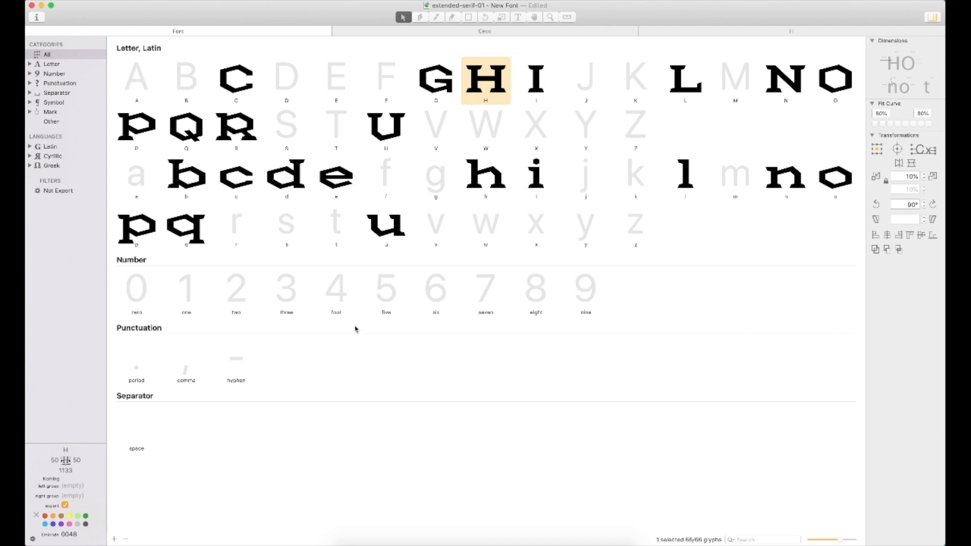
{"action": "double_click", "coordinate": [348, 180]}
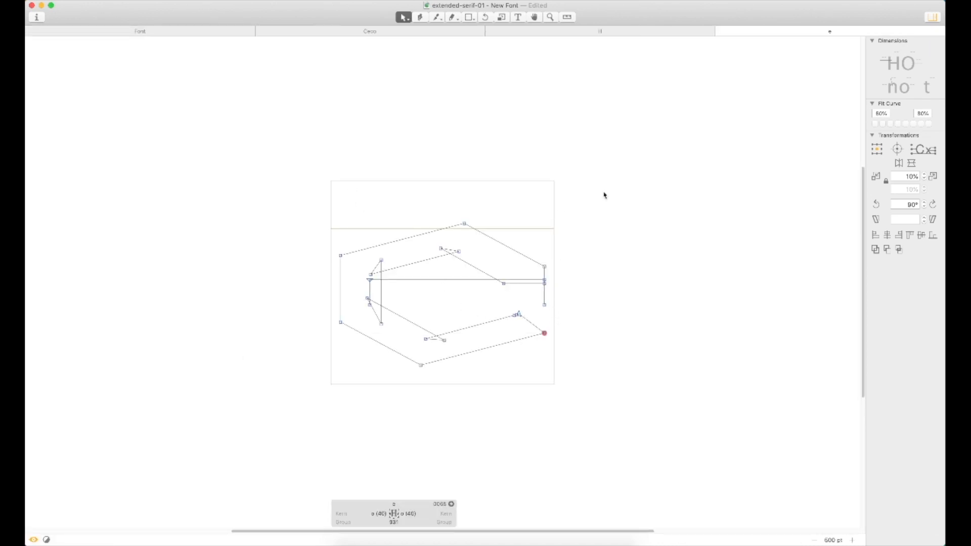
{"action": "key", "text": "super+space"}
{"action": "left_click_drag", "start_coordinate": [598, 198], "coordinate": [264, 412]}
{"action": "scroll", "coordinate": [555, 257], "scroll_direction": "down", "scroll_amount": 3}
{"action": "scroll", "coordinate": [555, 258], "scroll_direction": "right", "scroll_amount": 3}
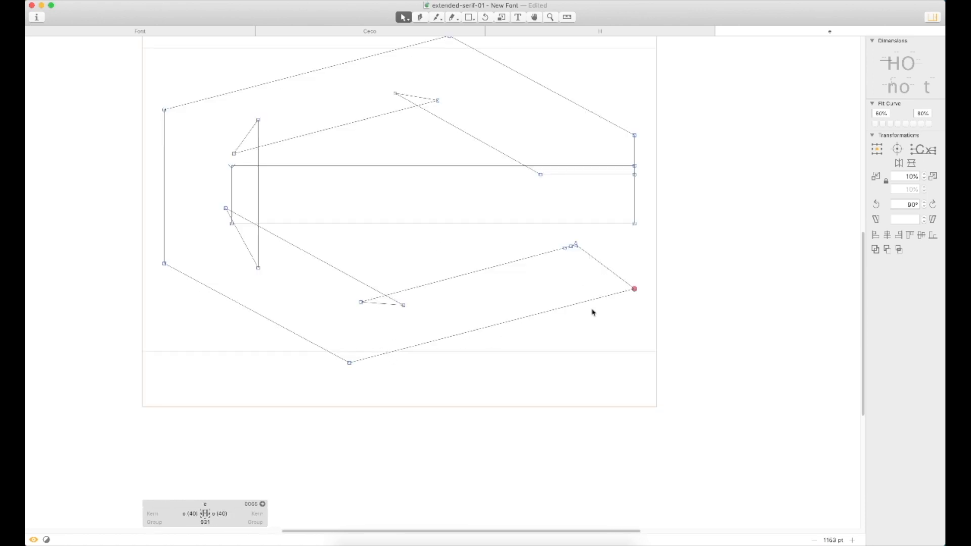
{"action": "left_click_drag", "start_coordinate": [556, 238], "coordinate": [600, 264]}
{"action": "key", "text": "BackSpace"}
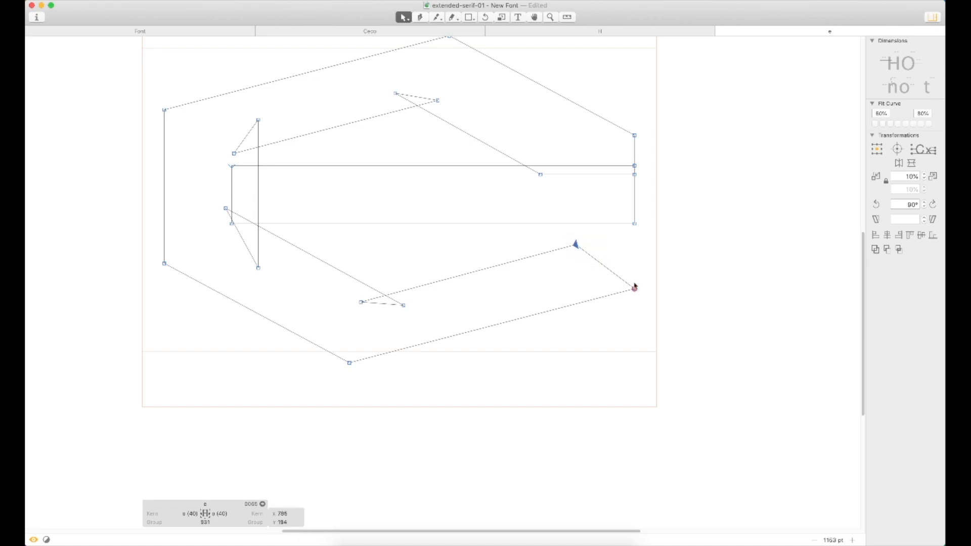
Lower the e's terminal so its outer corner sits on the baseline and its inner corner lies at Y 102
{"action": "left_click_drag", "start_coordinate": [672, 241], "coordinate": [549, 318]}
{"action": "left_click_drag", "start_coordinate": [635, 289], "coordinate": [639, 353]}
{"action": "left_click_drag", "start_coordinate": [601, 288], "coordinate": [559, 328]}
{"action": "key", "text": "shift+Up"}
{"action": "key", "text": "shift+Up"}
{"action": "key", "text": "shift+Up"}
{"action": "key", "text": "Down"}
{"action": "key", "text": "Down"}
{"action": "key", "text": "Down"}
{"action": "key", "text": "Down"}
{"action": "key", "text": "Down"}
{"action": "key", "text": "Down"}
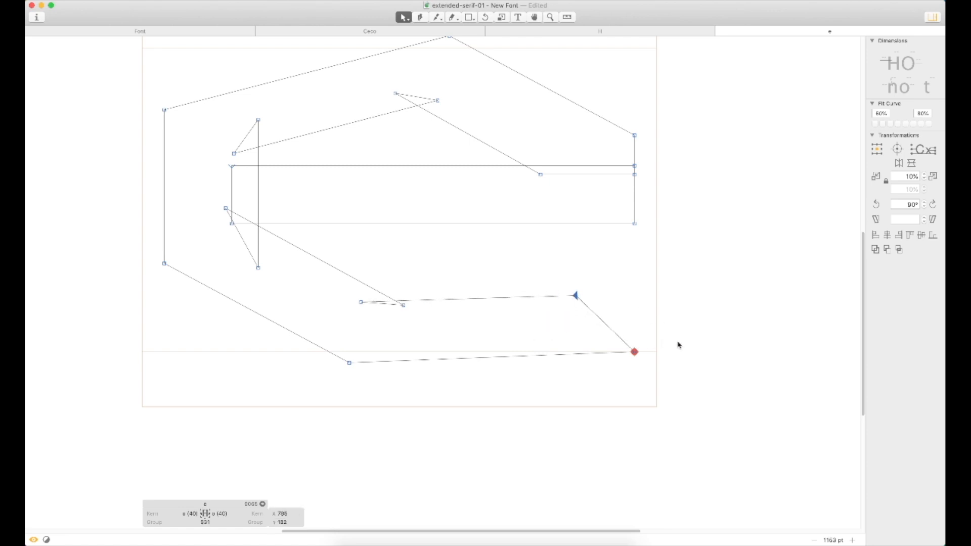
Move the terminal's inner corner to X 891, forming a vertical end about 113 units high, and check the filled e
{"action": "left_click_drag", "start_coordinate": [577, 299], "coordinate": [633, 291]}
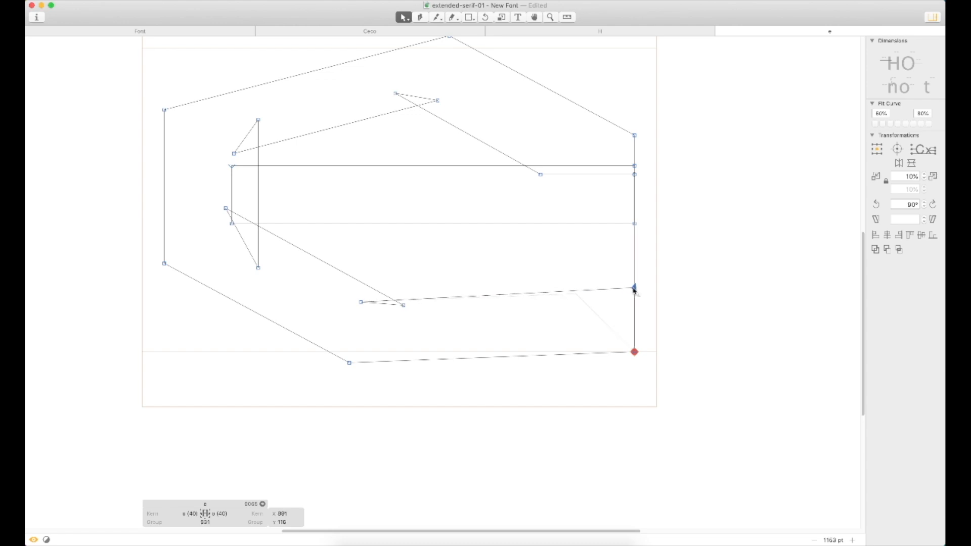
{"action": "key", "text": "t"}
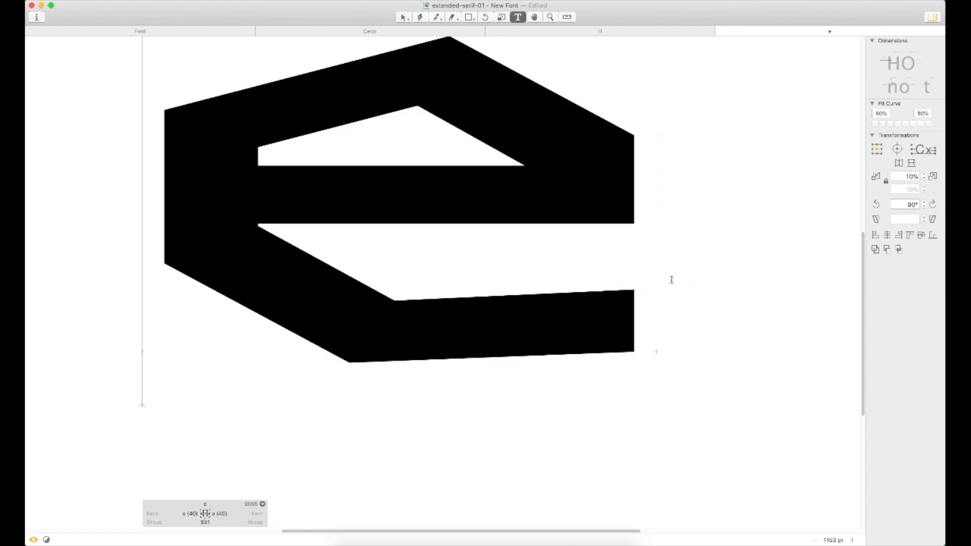
{"action": "scroll", "coordinate": [671, 280], "scroll_direction": "up", "scroll_amount": 3}
{"action": "scroll", "coordinate": [671, 281], "scroll_direction": "down", "scroll_amount": 8}
{"action": "key", "text": "Escape"}
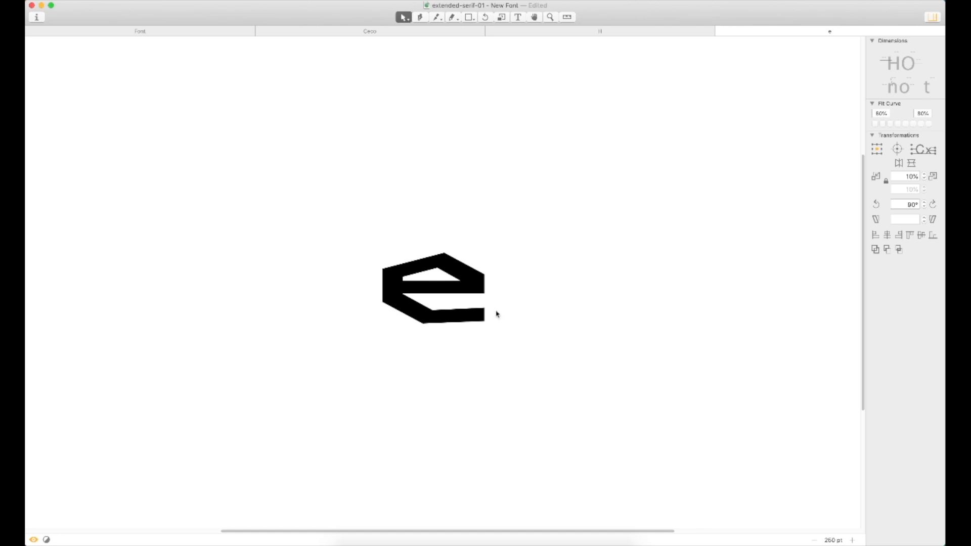
{"action": "key", "text": "t"}
{"action": "key", "text": "Escape"}
Shorten the e's lower arm by moving both nodes of its vertical end left to X 801
{"action": "key", "text": "super+space"}
{"action": "left_click_drag", "start_coordinate": [546, 225], "coordinate": [347, 376]}
{"action": "left_click_drag", "start_coordinate": [611, 288], "coordinate": [524, 374]}
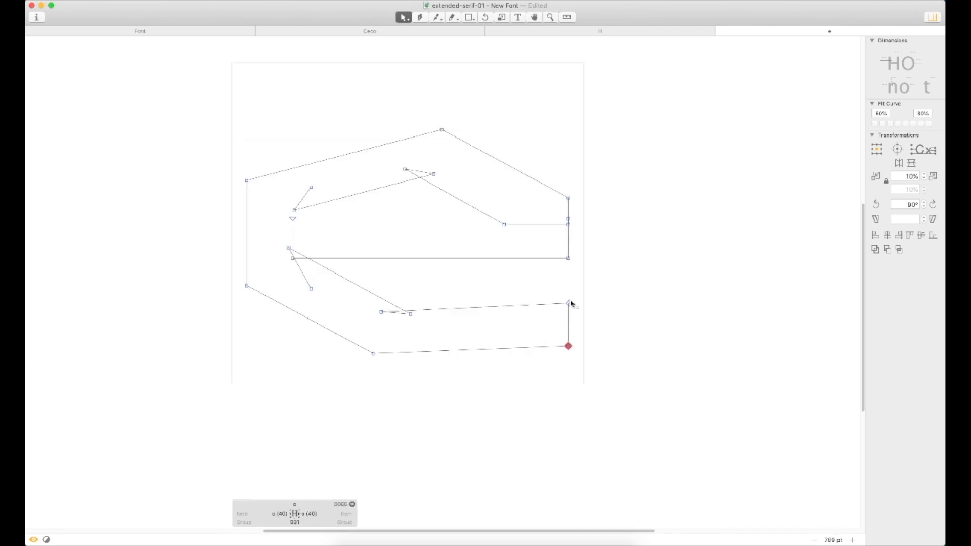
{"action": "key", "text": "shift+Left"}
{"action": "key", "text": "shift+Left"}
{"action": "key", "text": "shift+Left"}
{"action": "key", "text": "shift+Left"}
{"action": "key", "text": "shift+Left"}
{"action": "key", "text": "shift+Left"}
{"action": "key", "text": "shift+Left"}
{"action": "key", "text": "shift+Left"}
{"action": "key", "text": "shift+Left"}
{"action": "key", "text": "shift+Left"}
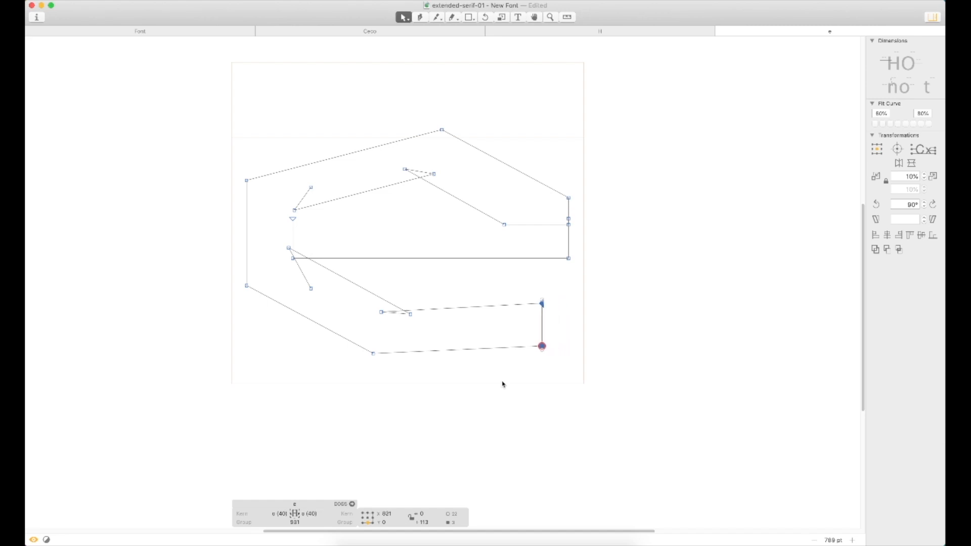
{"action": "key", "text": "shift+Right"}
Check the filled e with its shortened lower arm on its own and within the "Ceco" text at 150 pt
{"action": "key", "text": "t"}
{"action": "left_click", "coordinate": [560, 298]}
{"action": "key", "text": "super+minus"}
{"action": "key", "text": "super+minus"}
{"action": "key", "text": "super+minus"}
{"action": "left_click", "coordinate": [426, 29]}
{"action": "key", "text": "Escape"}
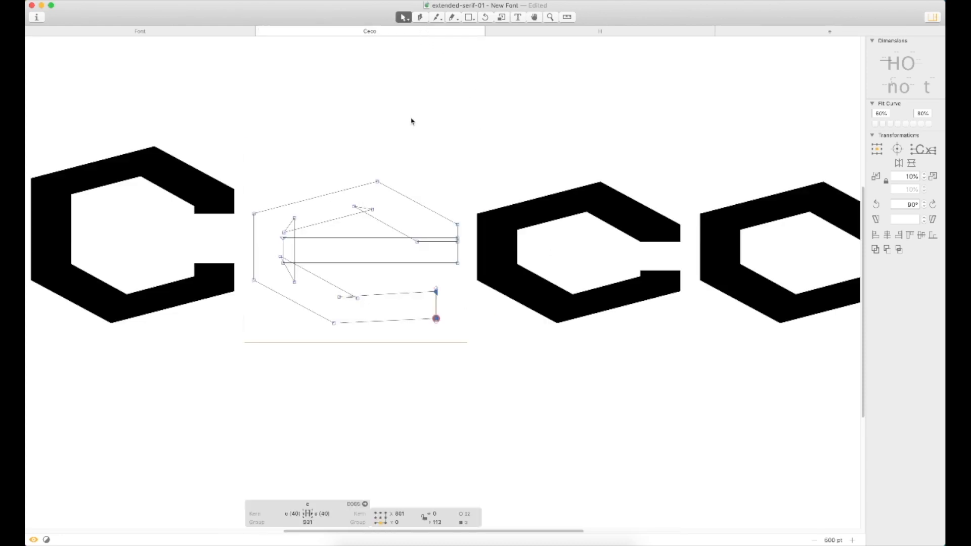
{"action": "key", "text": "super+minus"}
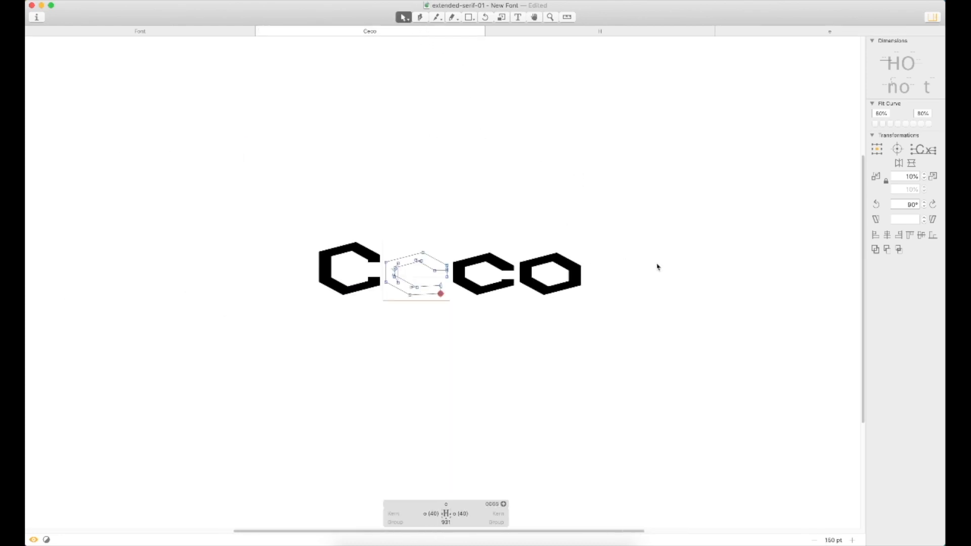
{"action": "key", "text": "t"}
{"action": "key", "text": "Escape"}
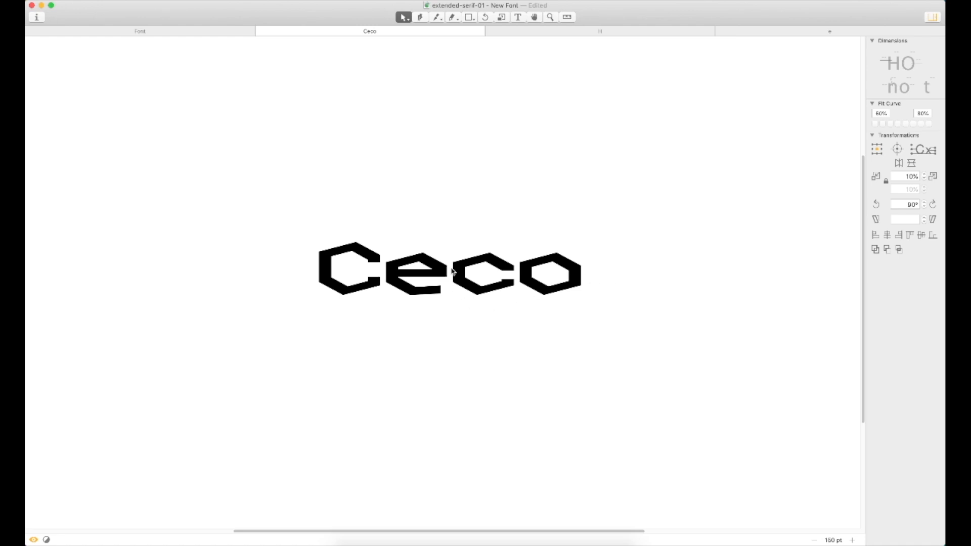
Lengthen the e's lower arm by moving both nodes of its vertical end right to X 851, and check the filled text
{"action": "key", "text": "super+space"}
{"action": "left_click_drag", "start_coordinate": [651, 214], "coordinate": [262, 302]}
{"action": "double_click", "coordinate": [385, 357]}
{"action": "left_click", "coordinate": [407, 340]}
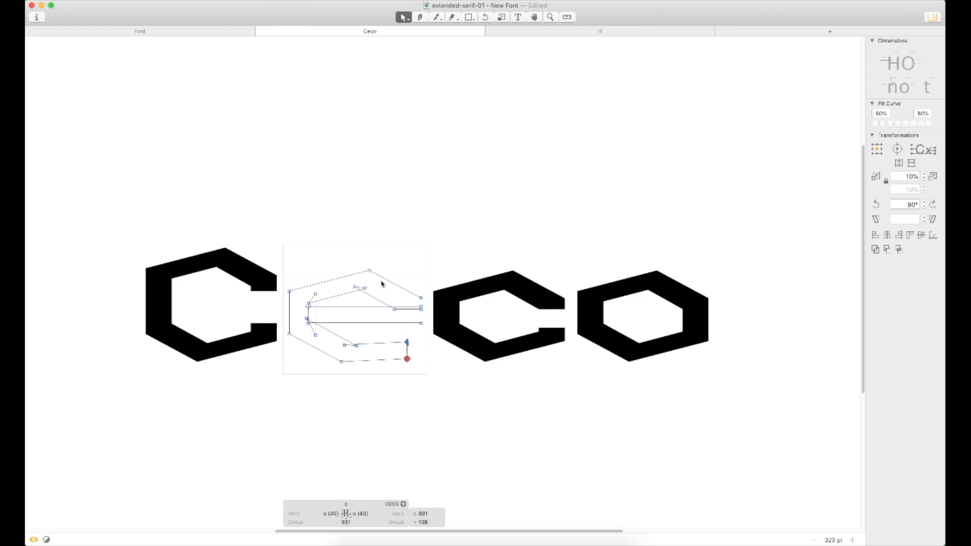
{"action": "key", "text": "space"}
{"action": "left_click", "coordinate": [397, 363]}
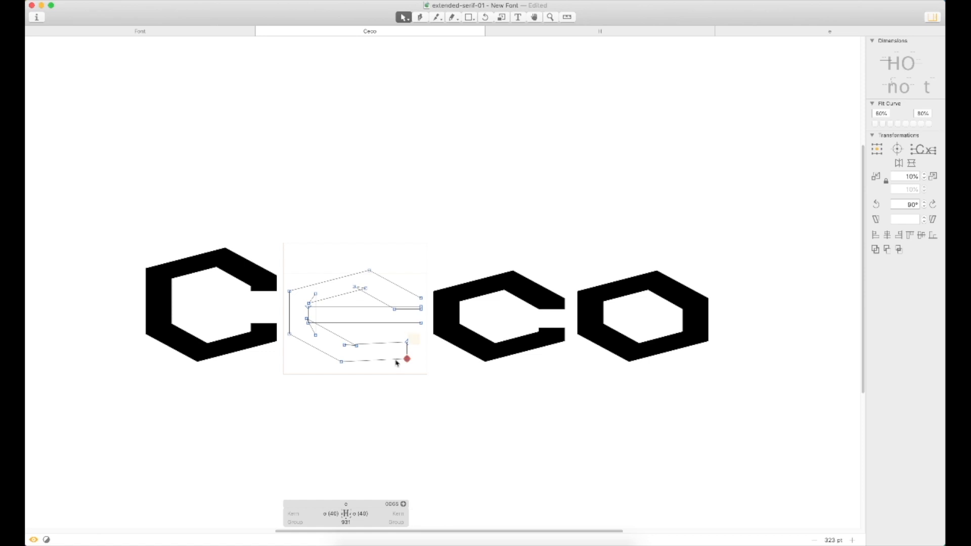
{"action": "left_click_drag", "start_coordinate": [396, 361], "coordinate": [388, 375]}
{"action": "key", "text": "shift+Right"}
{"action": "key", "text": "shift+Right"}
{"action": "key", "text": "shift+Right"}
{"action": "key", "text": "shift+Right"}
{"action": "key", "text": "shift+Right"}
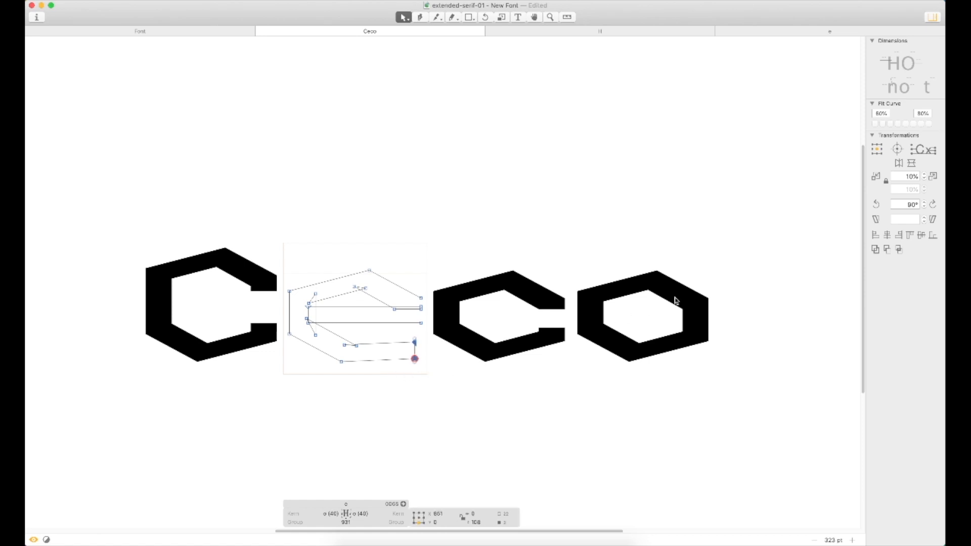
{"action": "key", "text": "space"}
{"action": "left_click_drag", "start_coordinate": [537, 325], "coordinate": [590, 313]}
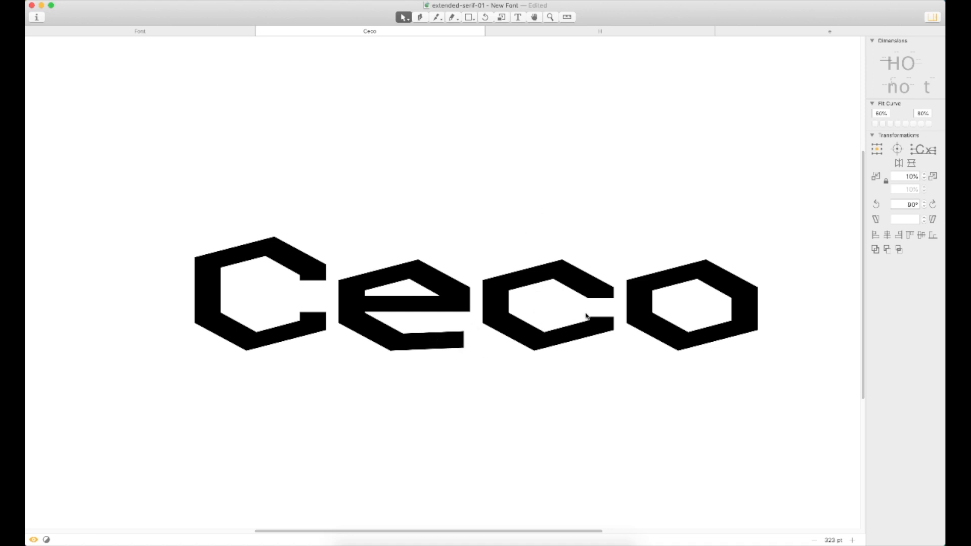
Lower the e's crossbar to leave a narrow gap beneath the upper arm, and check it in the filled "Ceco" text
{"action": "key", "text": "super+space"}
{"action": "left_click_drag", "start_coordinate": [553, 233], "coordinate": [276, 379]}
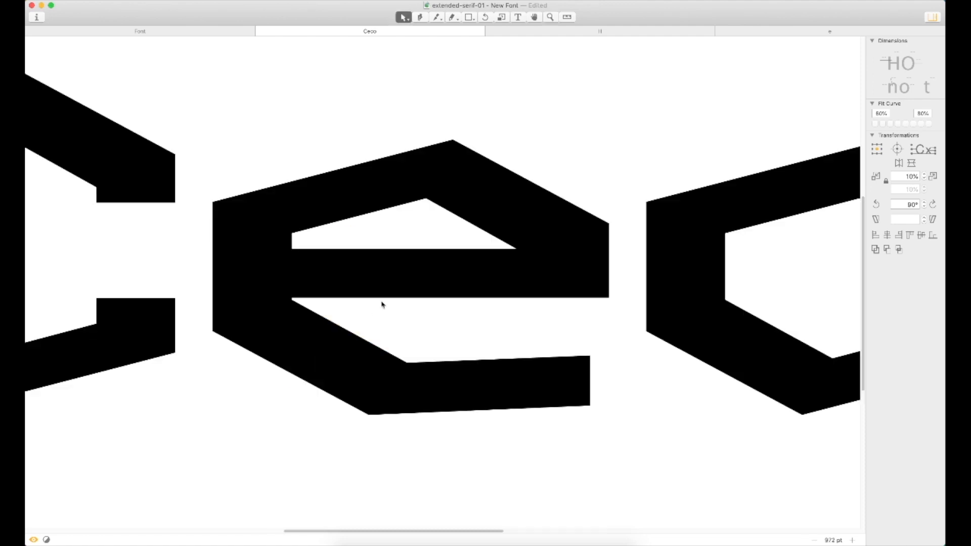
{"action": "double_click", "coordinate": [401, 293]}
{"action": "double_click", "coordinate": [416, 303]}
{"action": "left_click_drag", "start_coordinate": [416, 303], "coordinate": [424, 321]}
{"action": "left_click", "coordinate": [433, 341]}
{"action": "key", "text": "super+minus"}
{"action": "key", "text": "super+minus"}
{"action": "key", "text": "super+minus"}
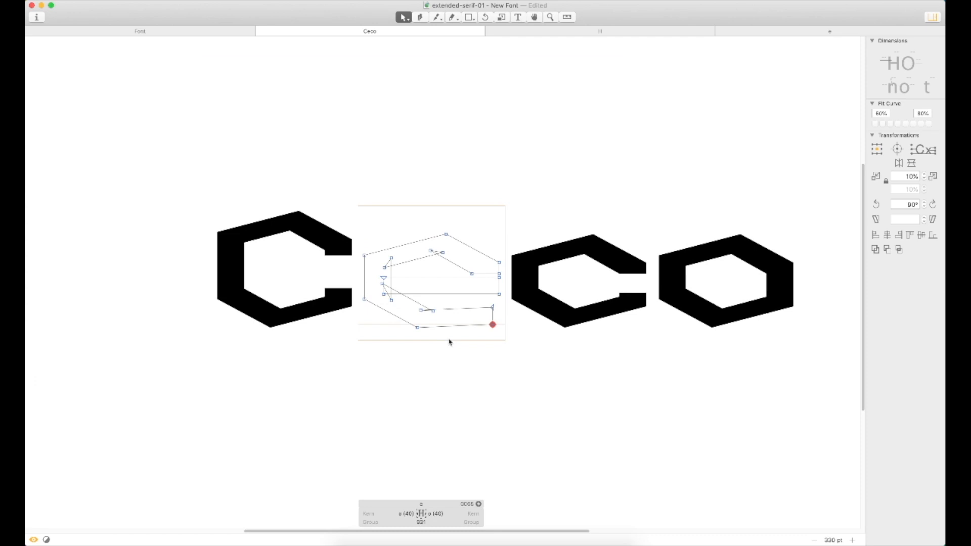
{"action": "key", "text": "t"}
{"action": "left_click", "coordinate": [745, 280]}
{"action": "key", "text": "Escape"}
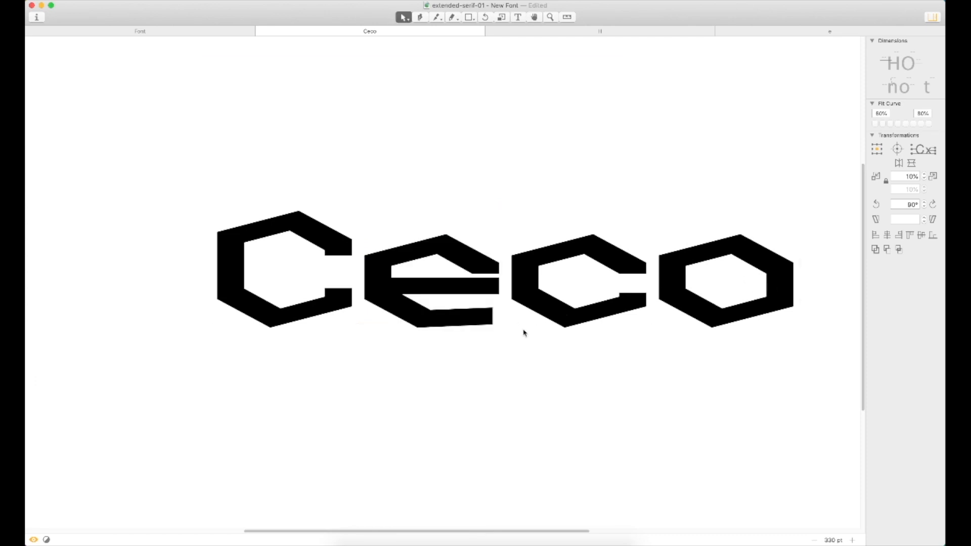
Try shortening the e's crossbar from its right end to roughly half its length
{"action": "double_click", "coordinate": [472, 293]}
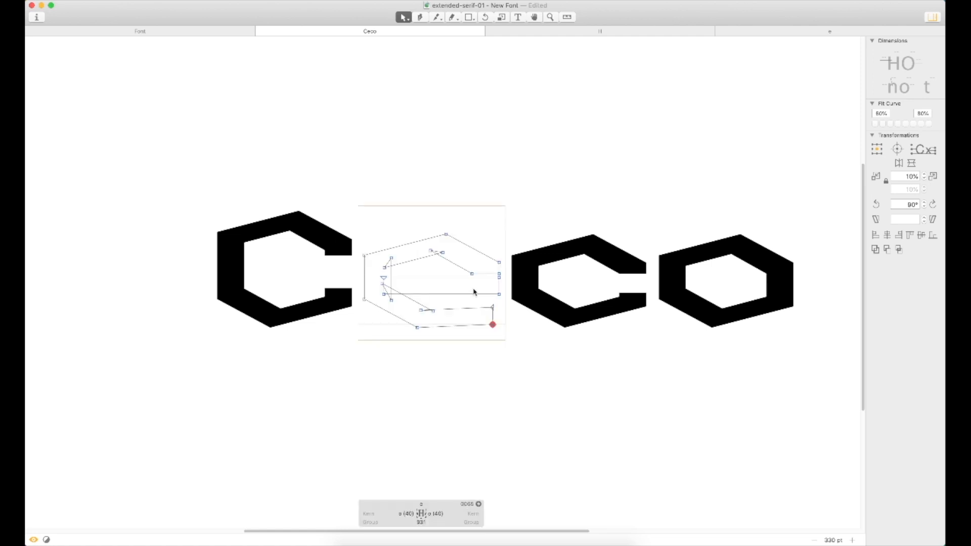
{"action": "left_click", "coordinate": [499, 285]}
{"action": "left_click_drag", "start_coordinate": [500, 285], "coordinate": [445, 291]}
{"action": "double_click", "coordinate": [513, 289]}
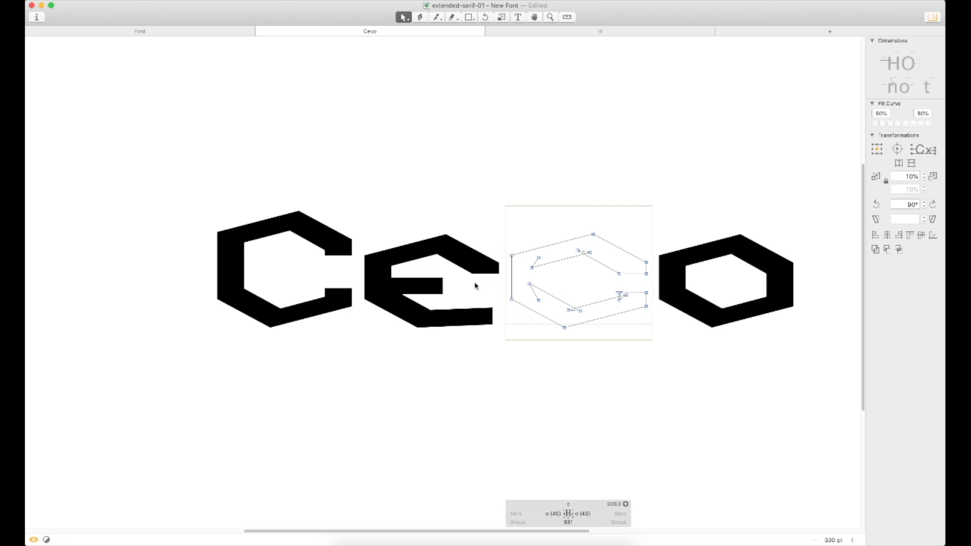
Undo the crossbar's shortening and its last small move
{"action": "key", "text": "super+z"}
{"action": "key", "text": "super+z"}
{"action": "key", "text": "super+z"}
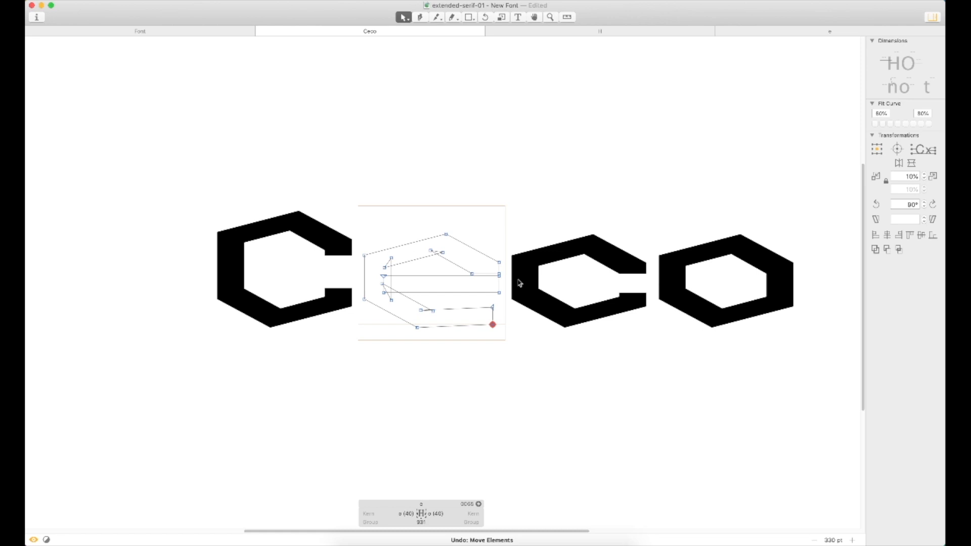
Extend the e's upper arm down into the crossbar by lowering its end node vertically and moving its inner node to X 794, Y 281
{"action": "key", "text": "z"}
{"action": "left_click_drag", "start_coordinate": [553, 201], "coordinate": [412, 335]}
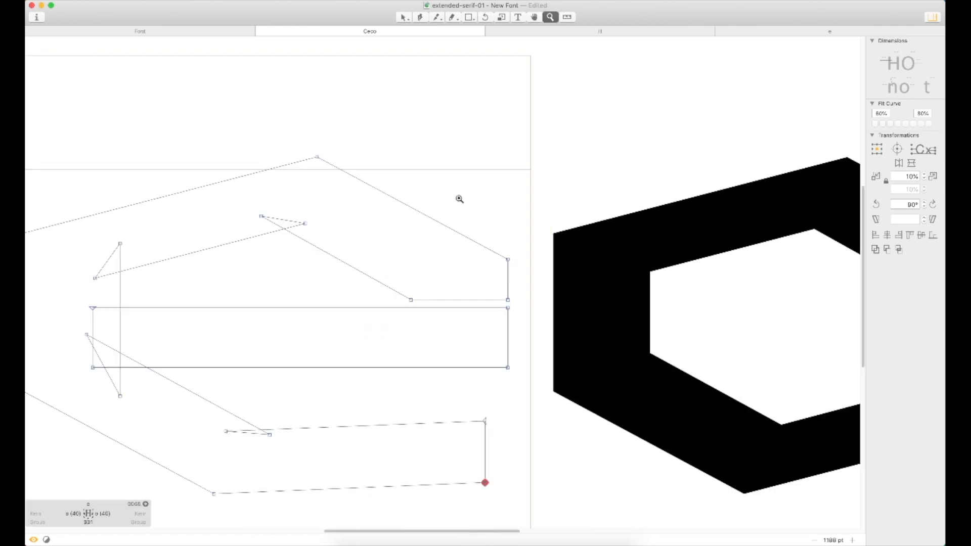
{"action": "left_click", "coordinate": [411, 300]}
{"action": "left_click", "coordinate": [508, 300]}
{"action": "left_click_drag", "start_coordinate": [508, 300], "coordinate": [508, 326]}
{"action": "left_click_drag", "start_coordinate": [411, 300], "coordinate": [452, 323]}
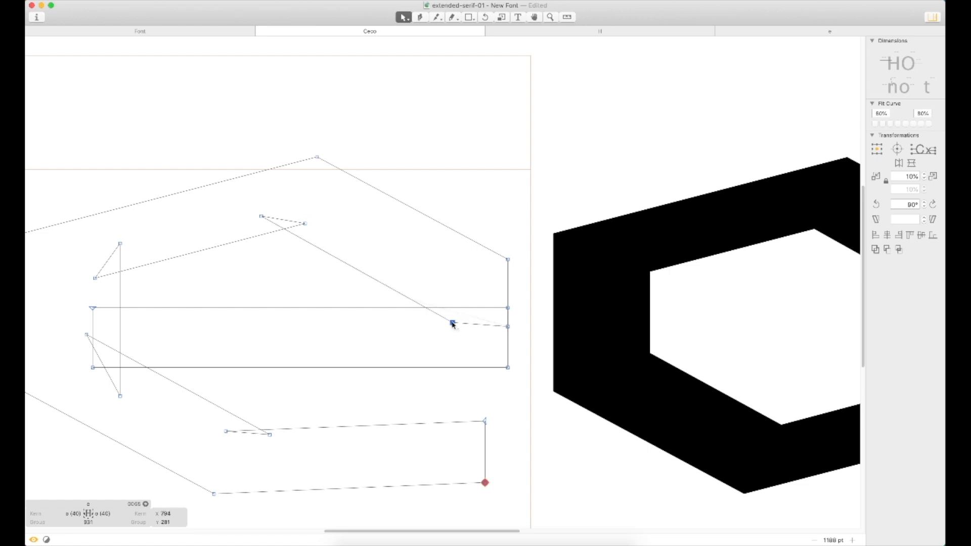
{"action": "left_click", "coordinate": [528, 305]}
Check the filled e with its extended upper arm within the "Ceco" text
{"action": "key", "text": "super+minus"}
{"action": "key", "text": "super+minus"}
{"action": "key", "text": "super+minus"}
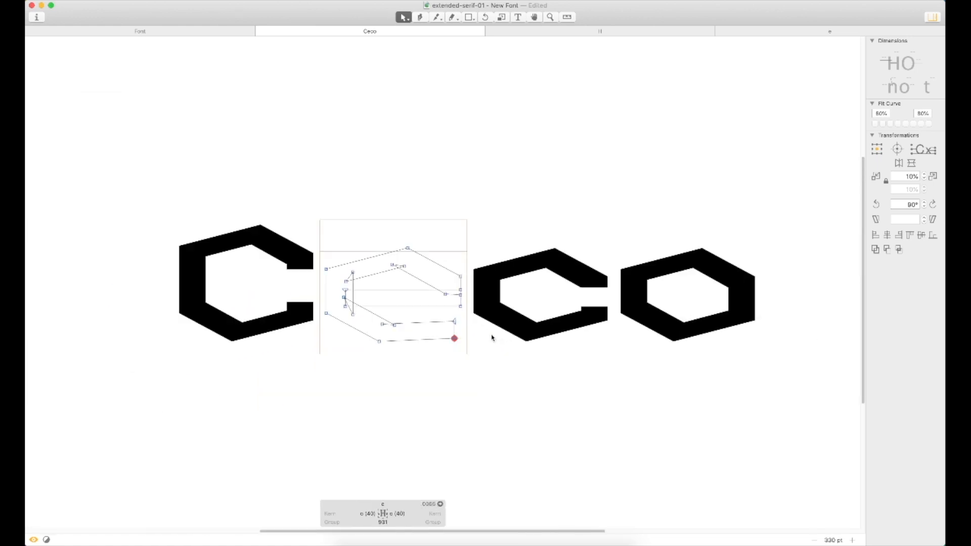
{"action": "key", "text": "space"}
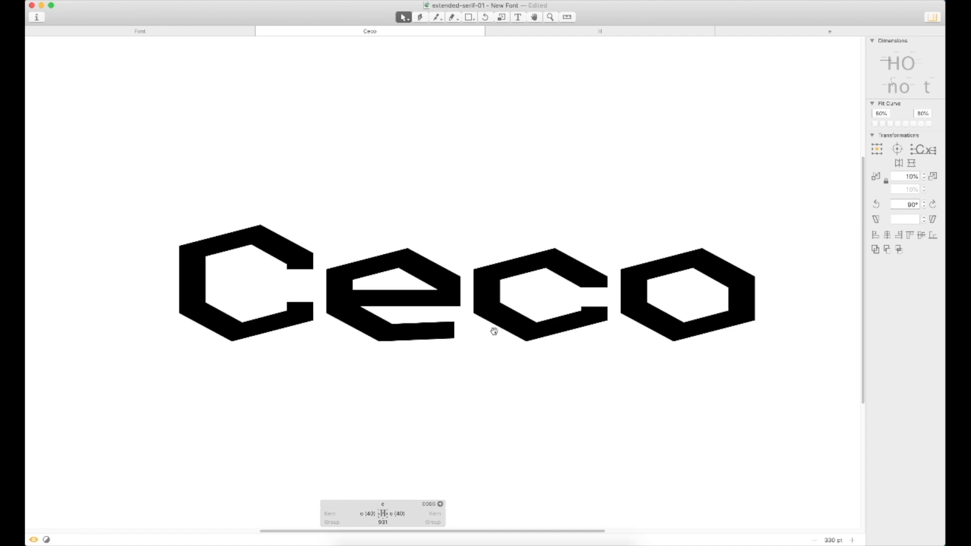
{"action": "key", "text": "t"}
{"action": "left_click", "coordinate": [745, 307]}
{"action": "key", "text": "Escape"}
Raise the e's entire crossbar by 10 units and preview the filled letter
{"action": "key", "text": "super+space"}
{"action": "left_click_drag", "start_coordinate": [520, 234], "coordinate": [285, 384]}
{"action": "double_click", "coordinate": [508, 252]}
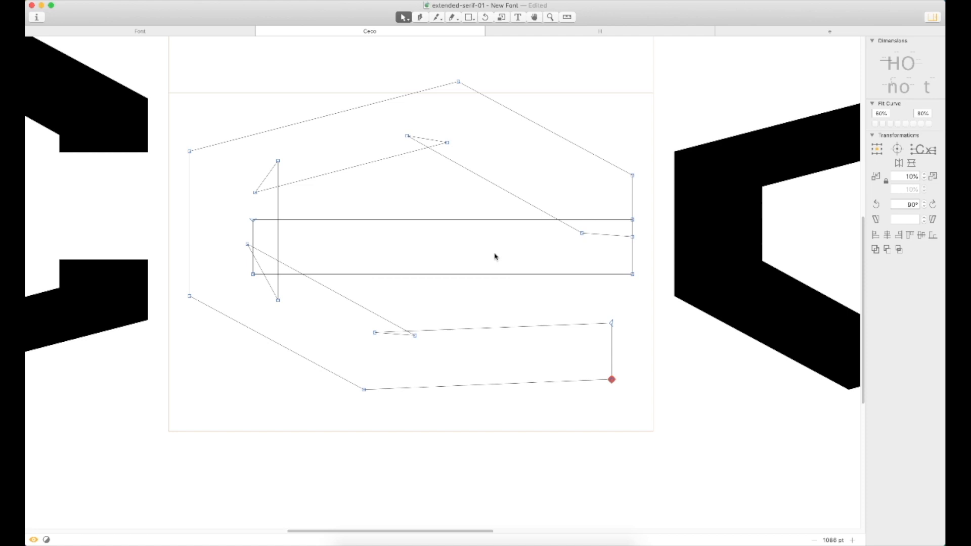
{"action": "double_click", "coordinate": [587, 220]}
{"action": "key", "text": "shift+Down"}
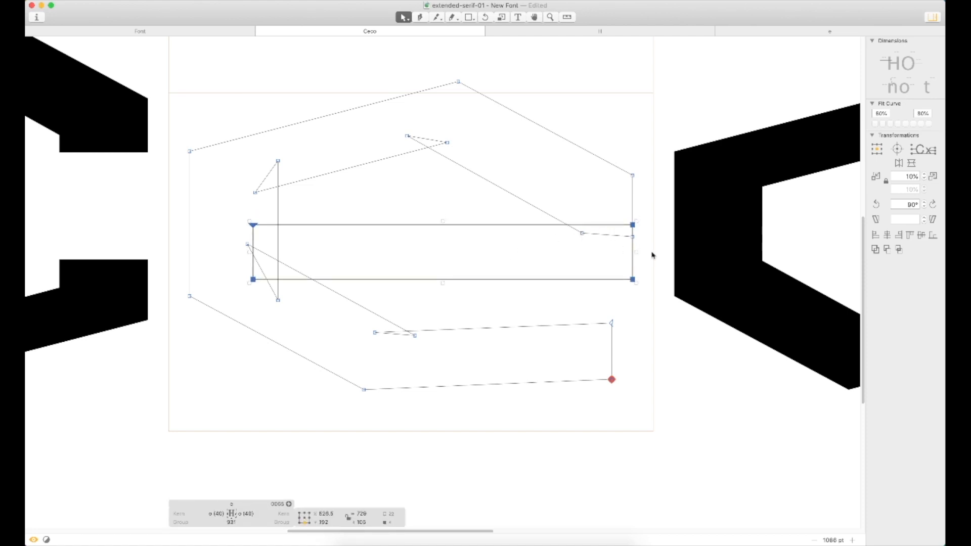
{"action": "key", "text": "shift+Up"}
{"action": "key", "text": "shift+Up"}
{"action": "left_click", "coordinate": [653, 280]}
{"action": "key", "text": "space"}
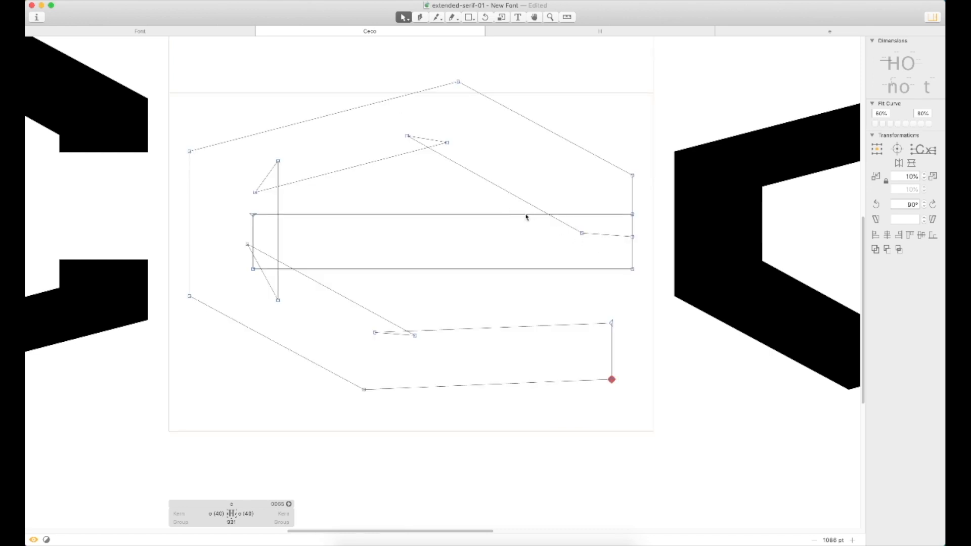
Lower the crossbar's upper-right node by 10 units to narrow the bar towards its right end
{"action": "left_click", "coordinate": [632, 215]}
{"action": "key", "text": "space"}
{"action": "key", "text": "shift+Down"}
{"action": "key", "text": "space"}
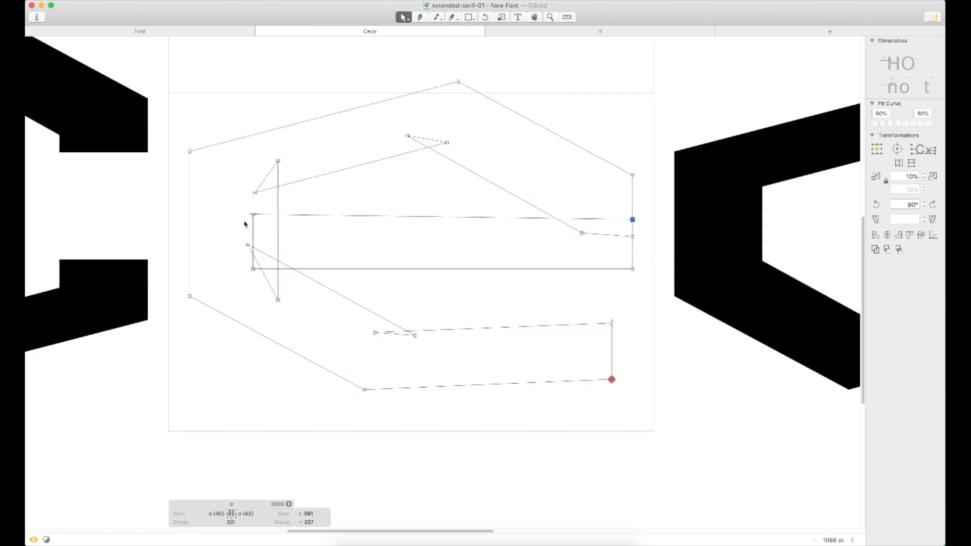
Check the e's tapered crossbar within the filled "Ceco" text at 250 pt and 150 pt
{"action": "key", "text": "super+minus"}
{"action": "key", "text": "super+minus"}
{"action": "key", "text": "super+minus"}
{"action": "key", "text": "super+minus"}
{"action": "key", "text": "t"}
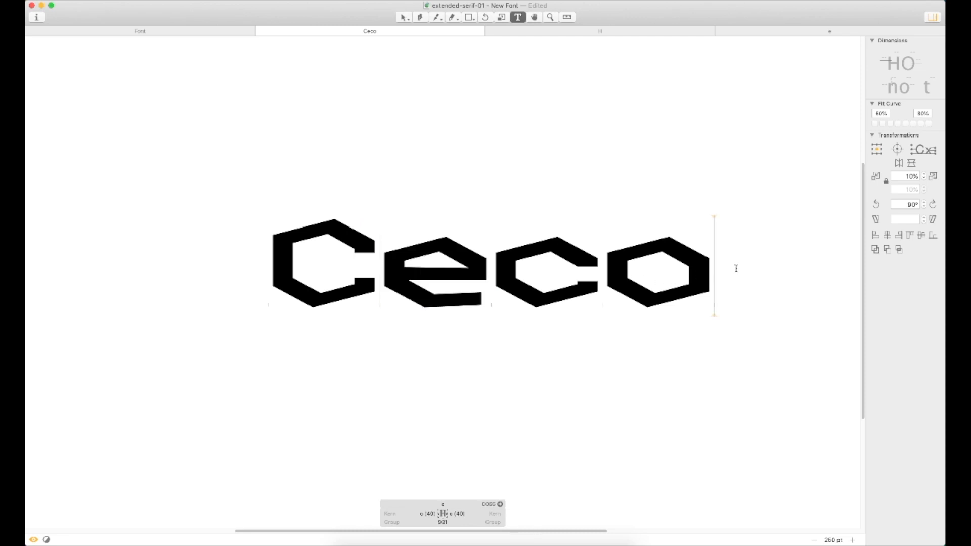
{"action": "left_click", "coordinate": [734, 267]}
{"action": "key", "text": "Escape"}
{"action": "key", "text": "super+minus"}
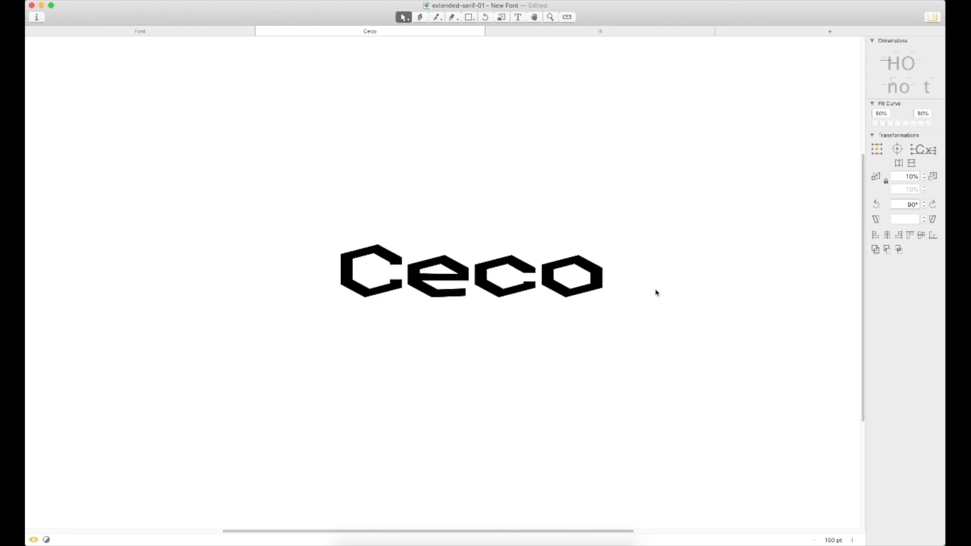
Lower both left-end nodes of the e's crossbar by 5 units
{"action": "key", "text": "super+plus"}
{"action": "key", "text": "super+plus"}
{"action": "key", "text": "super+plus"}
{"action": "key", "text": "super+plus"}
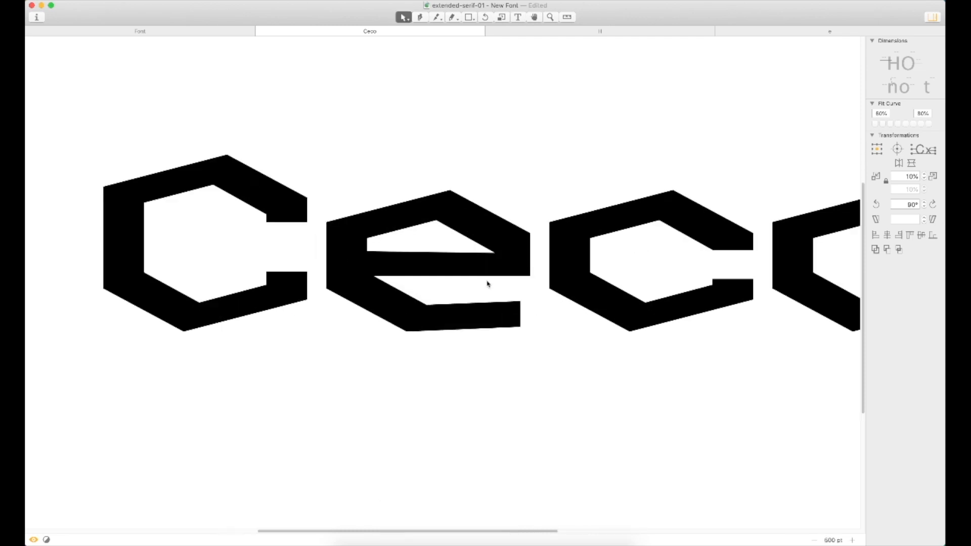
{"action": "double_click", "coordinate": [287, 239]}
{"action": "left_click", "coordinate": [181, 188]}
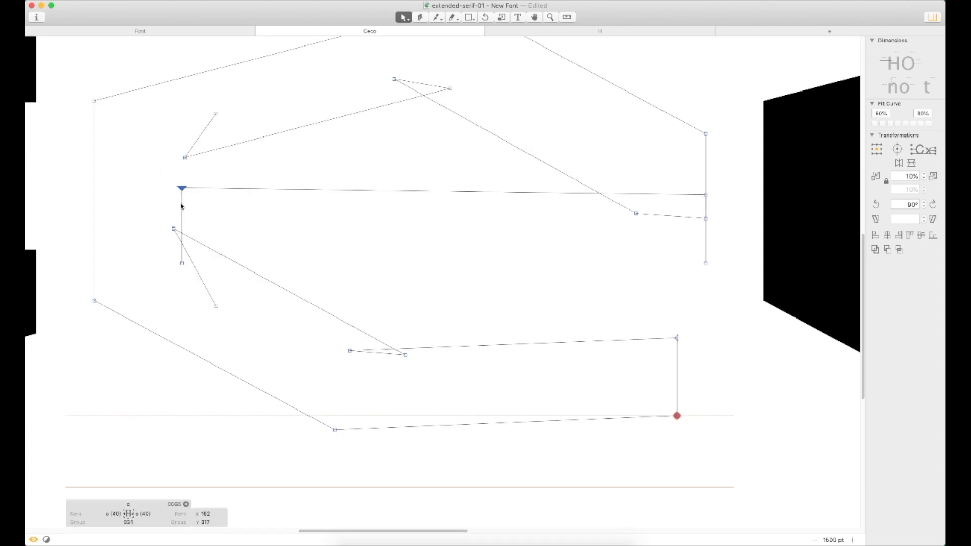
{"action": "left_click", "coordinate": [182, 263], "text": "shift"}
{"action": "key", "text": "Down"}
{"action": "key", "text": "Down"}
{"action": "key", "text": "Down"}
{"action": "key", "text": "Down"}
{"action": "key", "text": "Down"}
{"action": "left_click", "coordinate": [395, 245]}
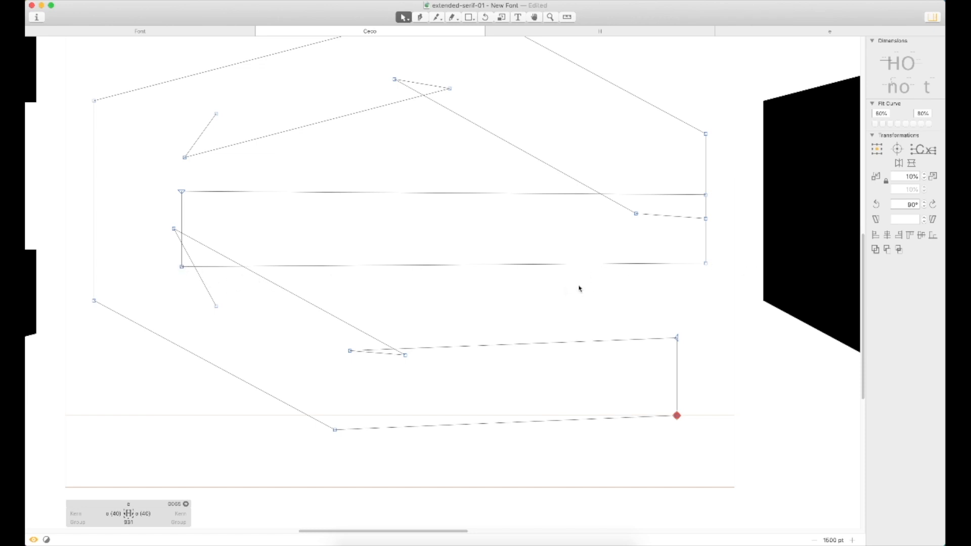
Check the adjusted crossbar in the filled "Ceco" text at 250 pt and up close at 1000 pt
{"action": "key", "text": "super+minus"}
{"action": "key", "text": "super+minus"}
{"action": "key", "text": "super+minus"}
{"action": "key", "text": "super+minus"}
{"action": "key", "text": "super+minus"}
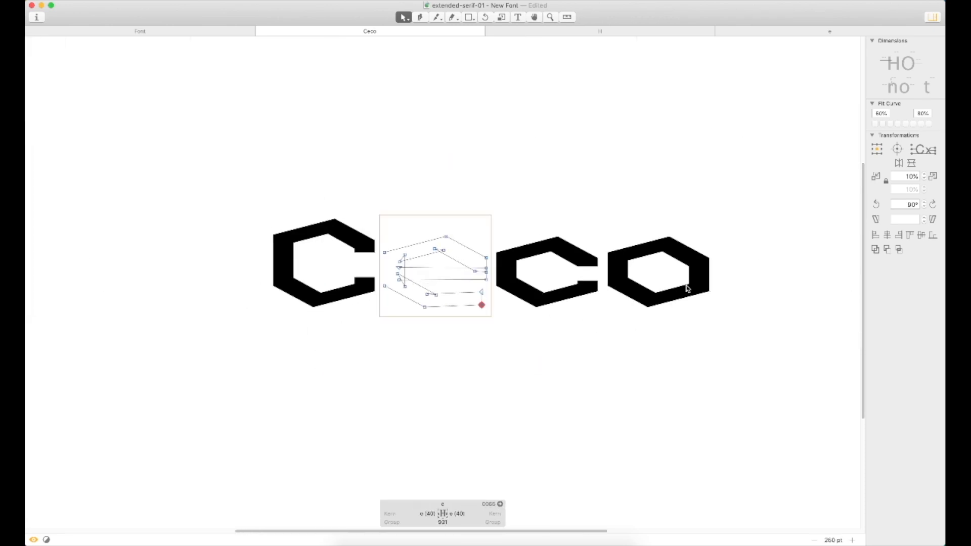
{"action": "key", "text": "t"}
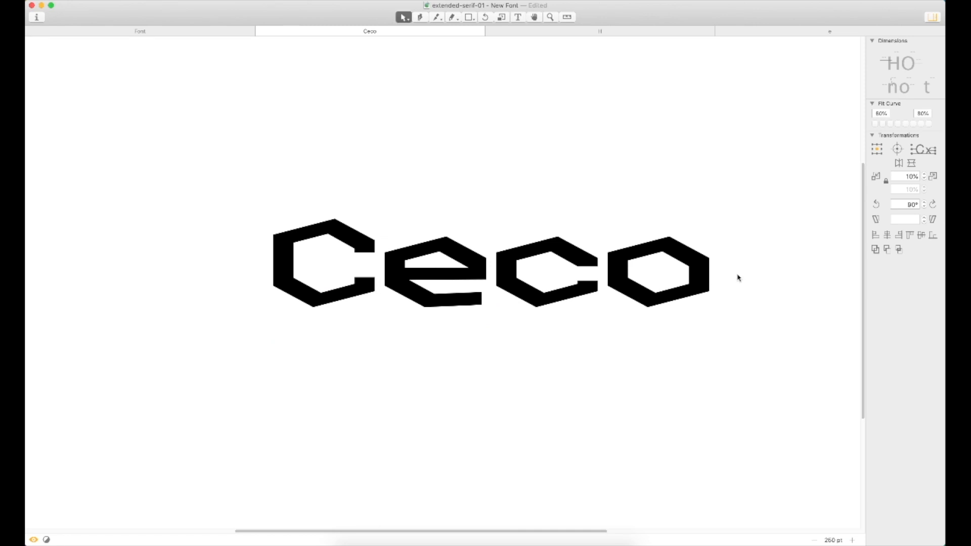
{"action": "scroll", "coordinate": [736, 275], "scroll_direction": "down", "scroll_amount": 5}
{"action": "scroll", "coordinate": [358, 249], "scroll_direction": "up", "scroll_amount": 12}
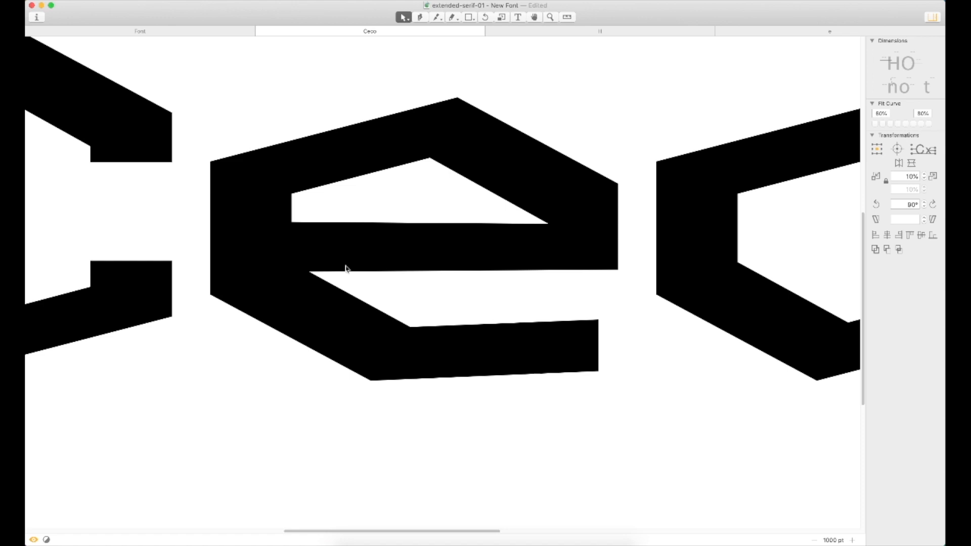
Move the overlapping node at the left end of the e's lower inner diagonal left to X 121, and preview the filled letter
{"action": "double_click", "coordinate": [361, 281]}
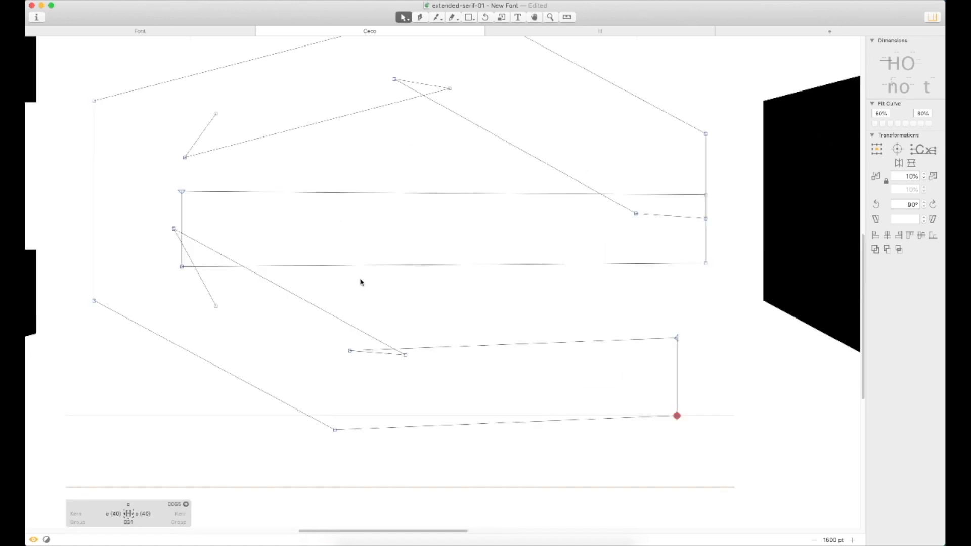
{"action": "key", "text": "t"}
{"action": "key", "text": "Escape"}
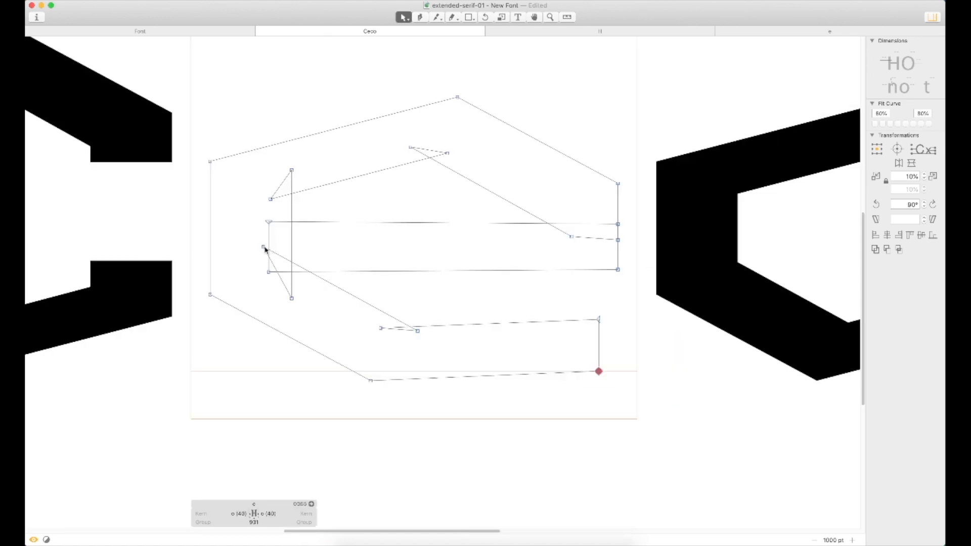
{"action": "left_click", "coordinate": [263, 247]}
{"action": "key", "text": "shift+Left"}
{"action": "key", "text": "shift+Left"}
{"action": "key", "text": "shift+Left"}
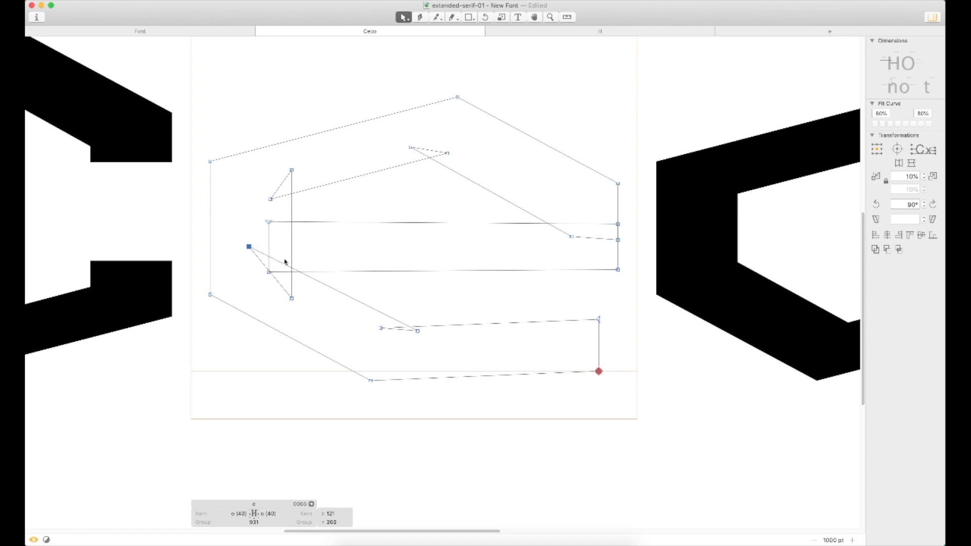
{"action": "key", "text": "space"}
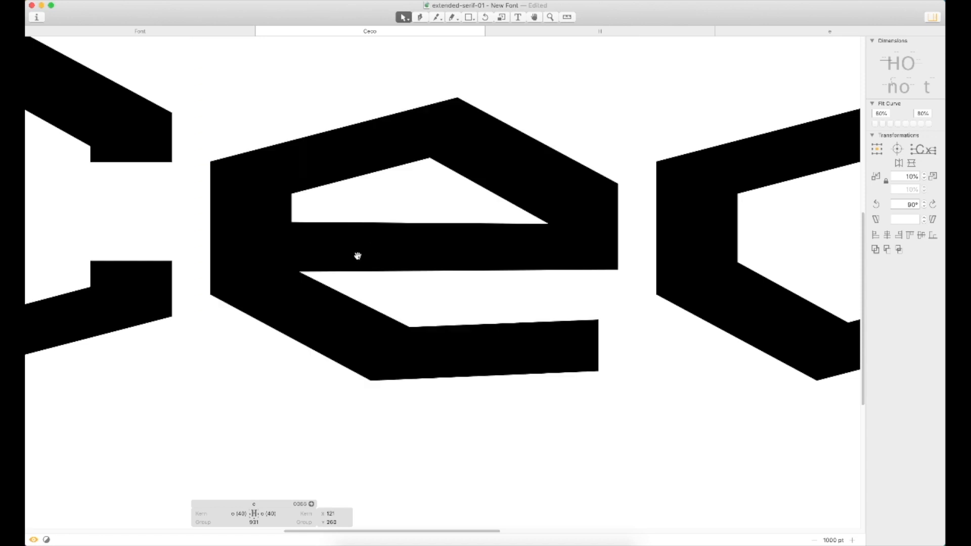
Move the overlapping node at the left end of the e's upper inner slope about 22 units left, following the slope
{"action": "key", "text": "super+minus"}
{"action": "key", "text": "super+plus"}
{"action": "left_click_drag", "start_coordinate": [239, 163], "coordinate": [320, 312]}
{"action": "left_click", "coordinate": [347, 222]}
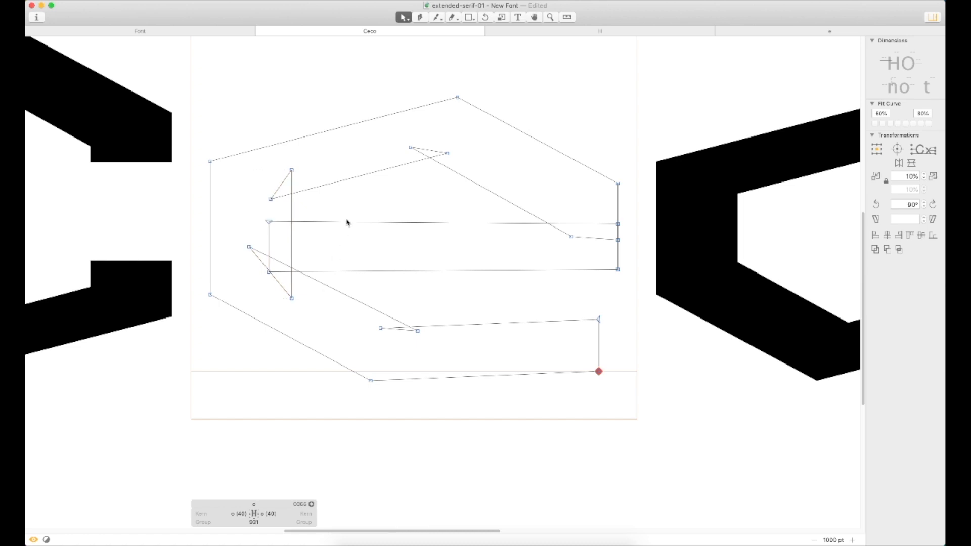
{"action": "left_click", "coordinate": [270, 199]}
{"action": "left_click_drag", "start_coordinate": [271, 199], "coordinate": [260, 201]}
Shift the inner vertical edge of the e's left stem 20 units left to X 190
{"action": "left_click", "coordinate": [297, 218]}
{"action": "left_click", "coordinate": [295, 221]}
{"action": "key", "text": "shift+Left"}
{"action": "key", "text": "shift+Left"}
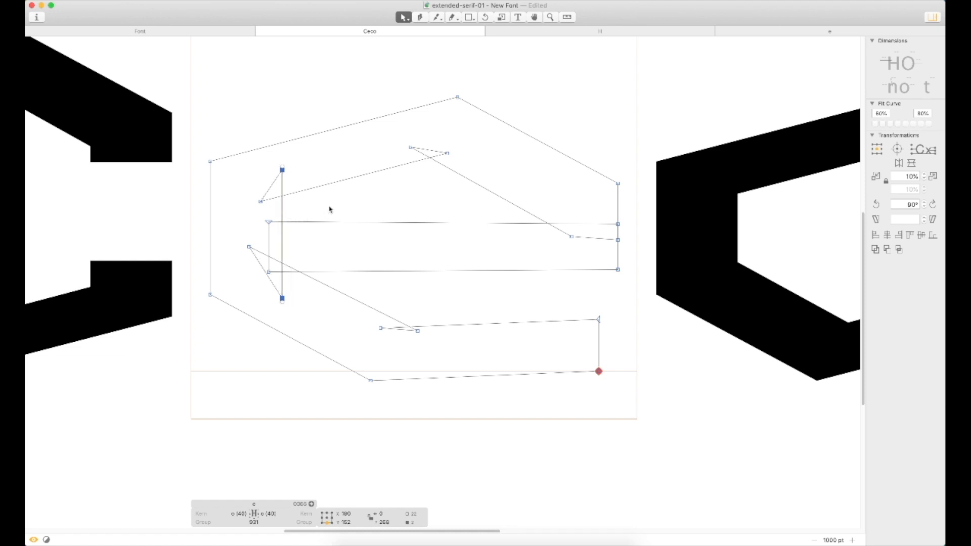
{"action": "left_click", "coordinate": [330, 210]}
Check the e with its slimmer left stem within the filled "Ceco" text at 250 pt
{"action": "key", "text": "t"}
{"action": "left_click", "coordinate": [586, 209]}
{"action": "key", "text": "Escape"}
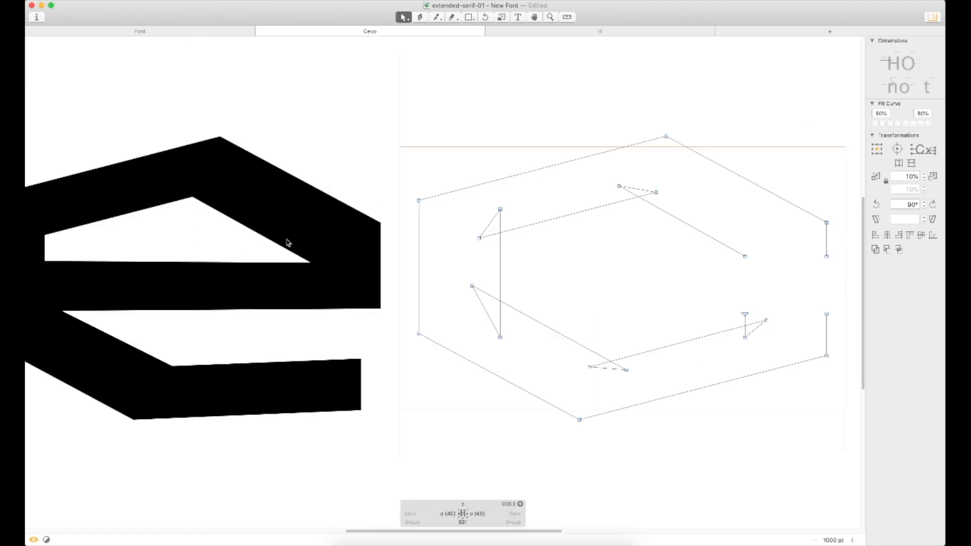
{"action": "key", "text": "super+minus"}
{"action": "key", "text": "super+minus"}
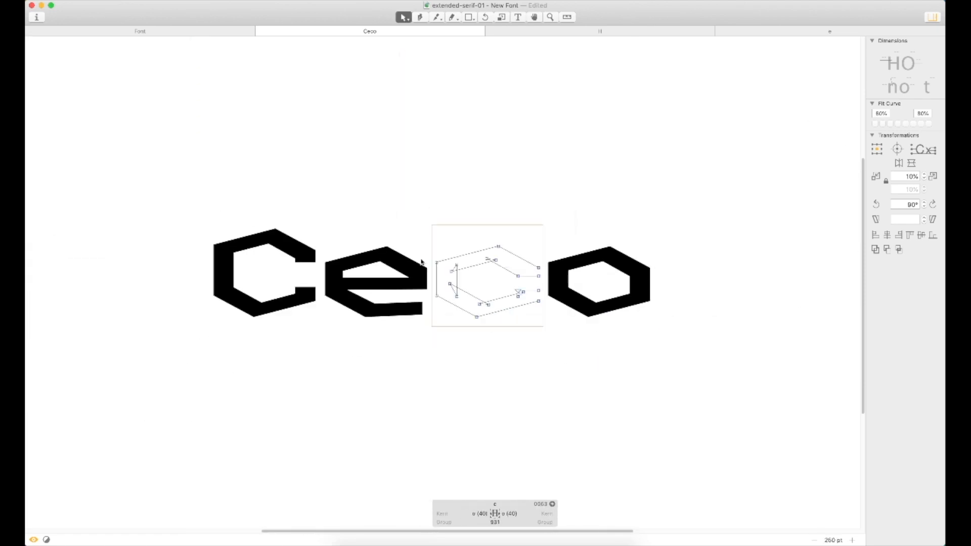
{"action": "key", "text": "t"}
{"action": "left_click", "coordinate": [655, 289]}
{"action": "key", "text": "Escape"}
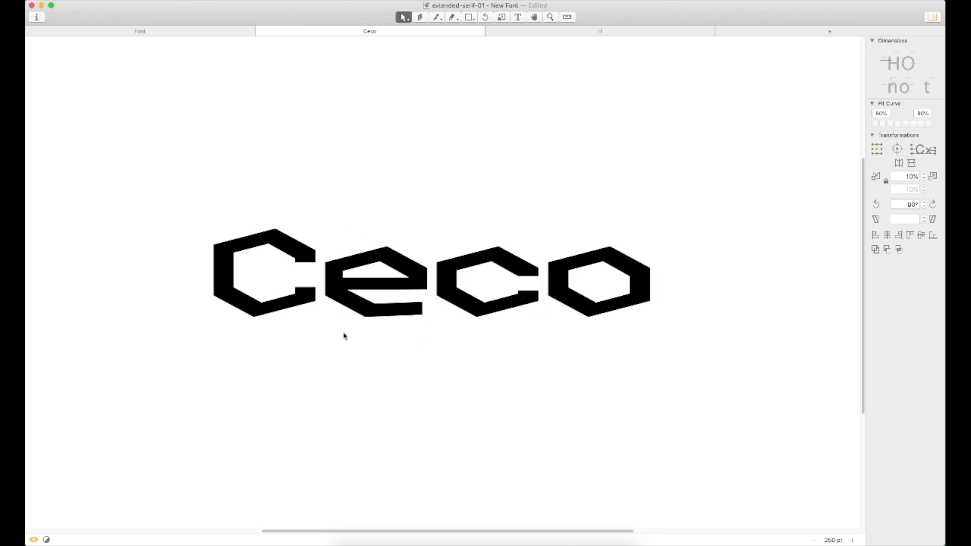
Move the overlapping node at the left end of the e's lower inner diagonal 20 units right to X 141
{"action": "key", "text": "z"}
{"action": "left_click", "coordinate": [370, 292]}
{"action": "key", "text": "v"}
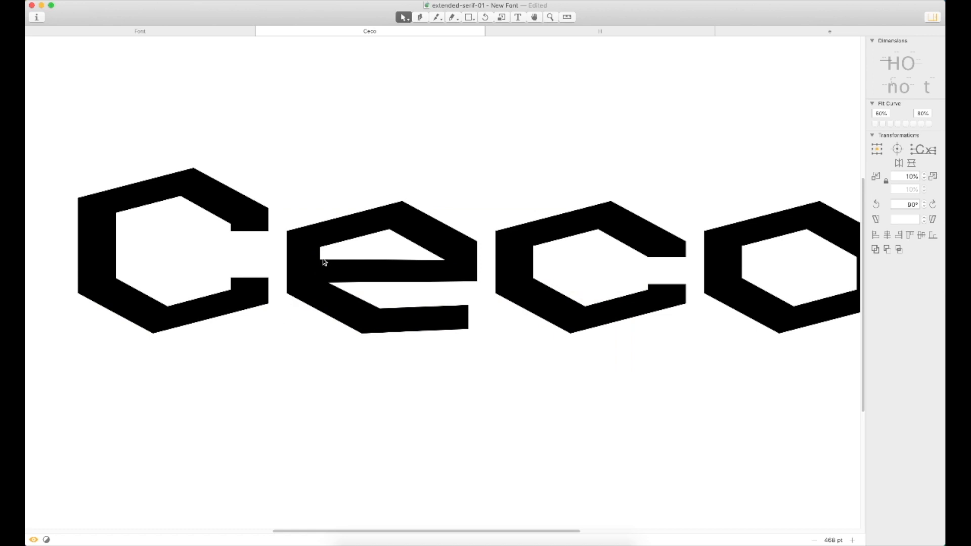
{"action": "double_click", "coordinate": [323, 257]}
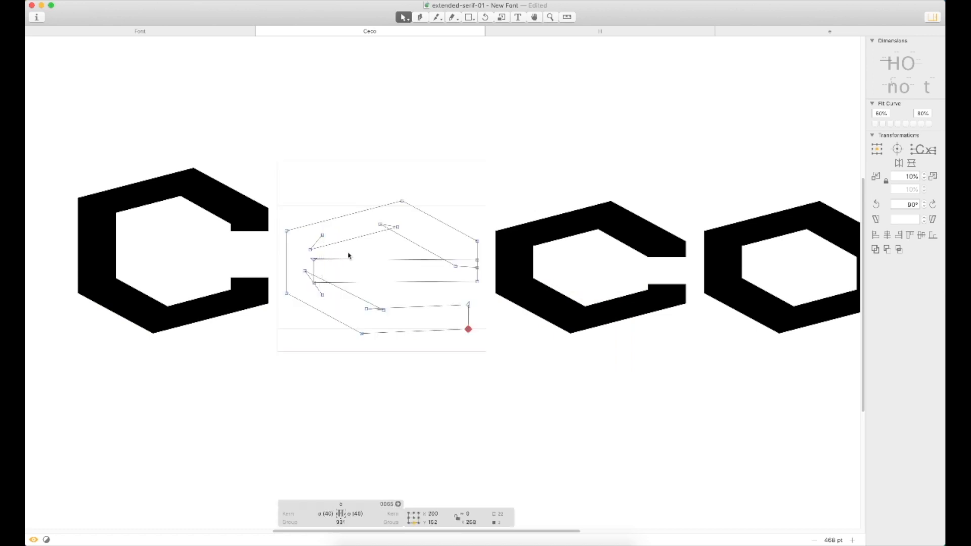
{"action": "key", "text": "space"}
{"action": "key", "text": "z"}
{"action": "left_click_drag", "start_coordinate": [494, 167], "coordinate": [236, 340]}
{"action": "left_click", "coordinate": [276, 335]}
{"action": "left_click", "coordinate": [254, 350]}
{"action": "left_click", "coordinate": [272, 331]}
{"action": "key", "text": "shift+Right"}
{"action": "key", "text": "shift+Right"}
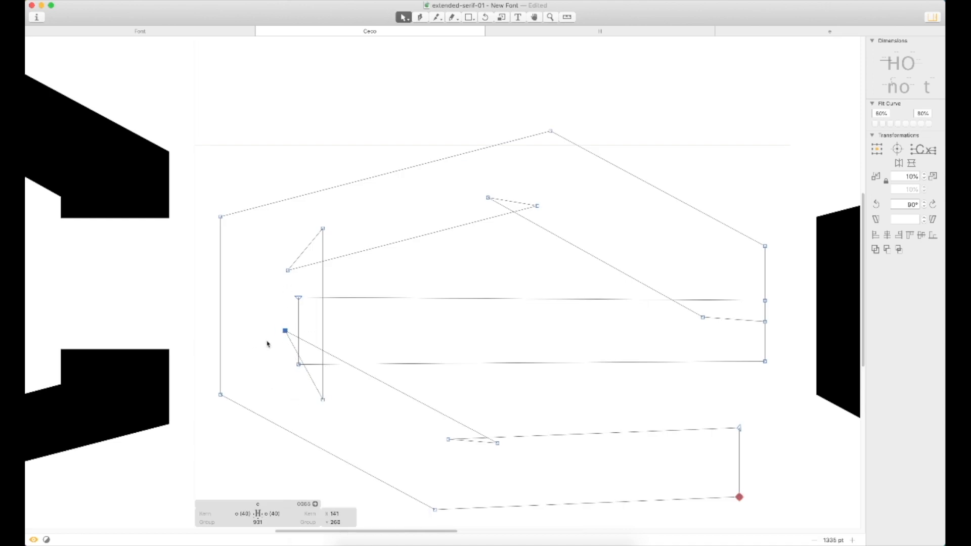
Preview the e's adjusted lower inner diagonal within the filled "Ceco" text at 250 pt
{"action": "key", "text": "space"}
{"action": "key", "text": "super+minus"}
{"action": "key", "text": "super+minus"}
{"action": "key", "text": "super+plus"}
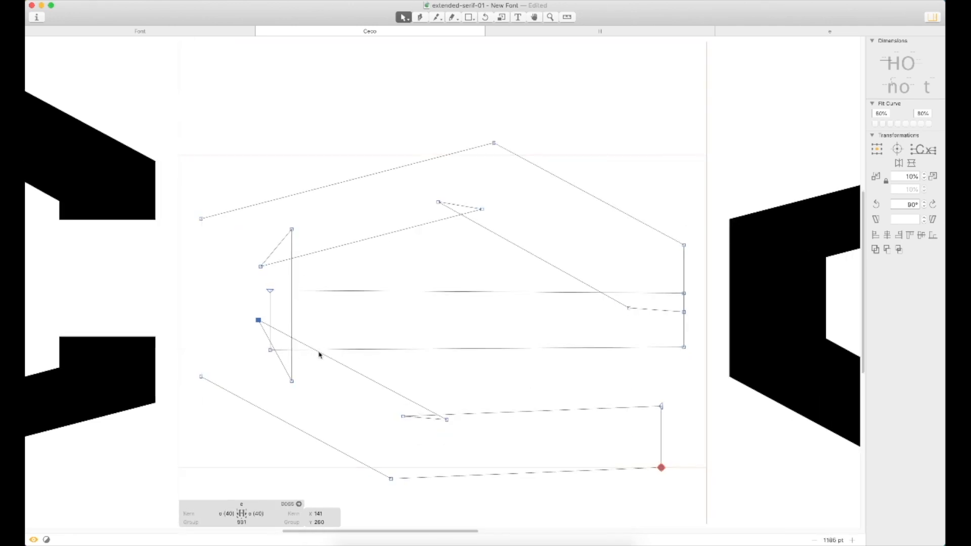
{"action": "scroll", "coordinate": [339, 349], "scroll_direction": "down", "scroll_amount": 8}
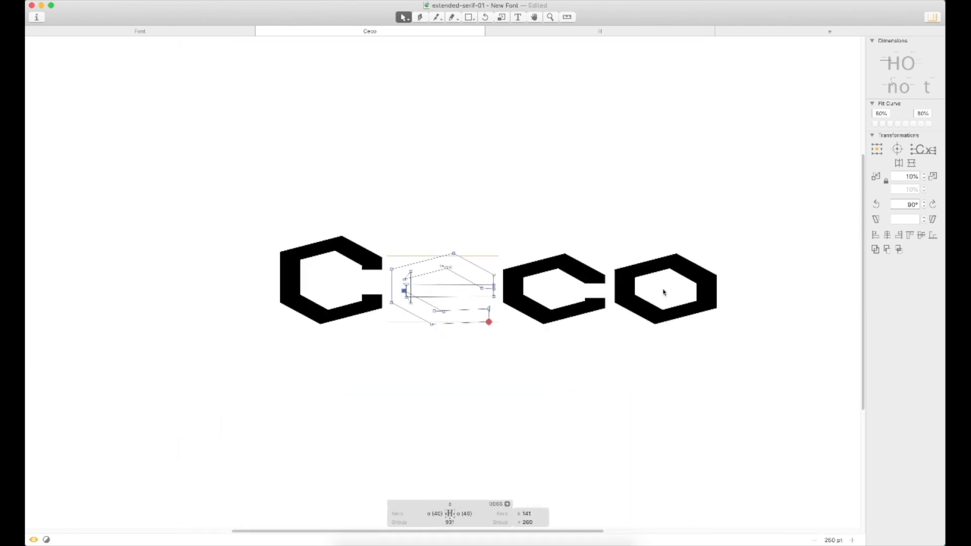
{"action": "key", "text": "Escape"}
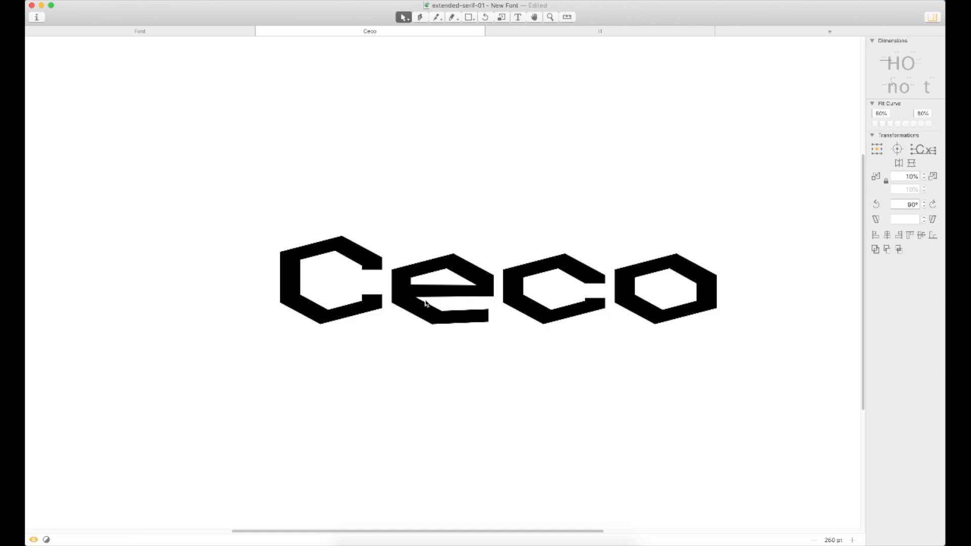
Lower the overlapping node at the left end of the e's lower inner diagonal to Y 250, keeping X 141
{"action": "key", "text": "z"}
{"action": "left_click_drag", "start_coordinate": [535, 242], "coordinate": [347, 337]}
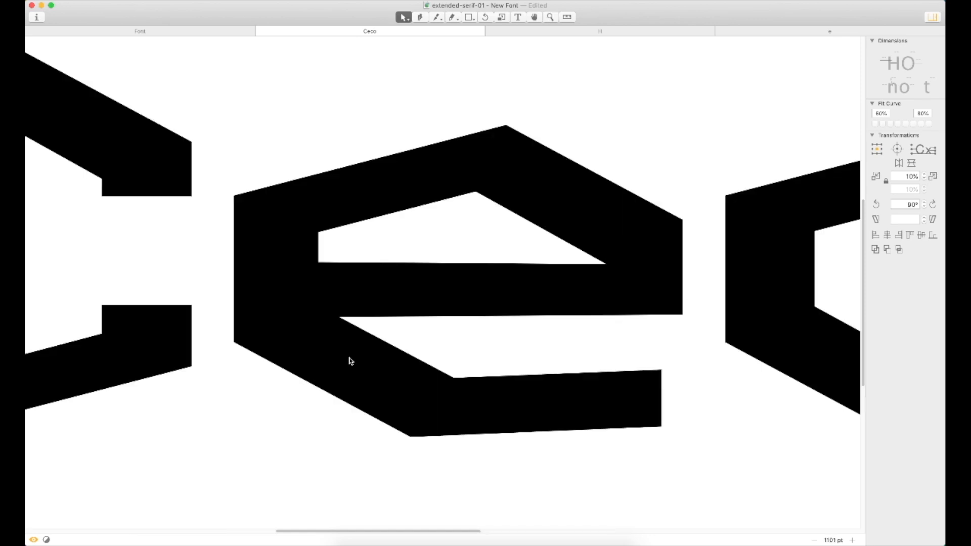
{"action": "key", "text": "shift+Right"}
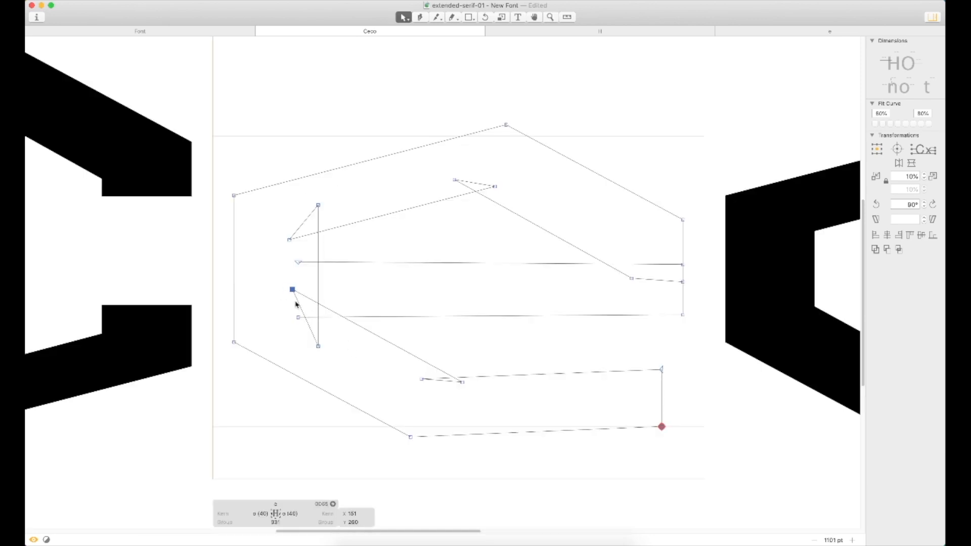
{"action": "key", "text": "shift+Left"}
{"action": "key", "text": "shift+Down"}
{"action": "key", "text": "t"}
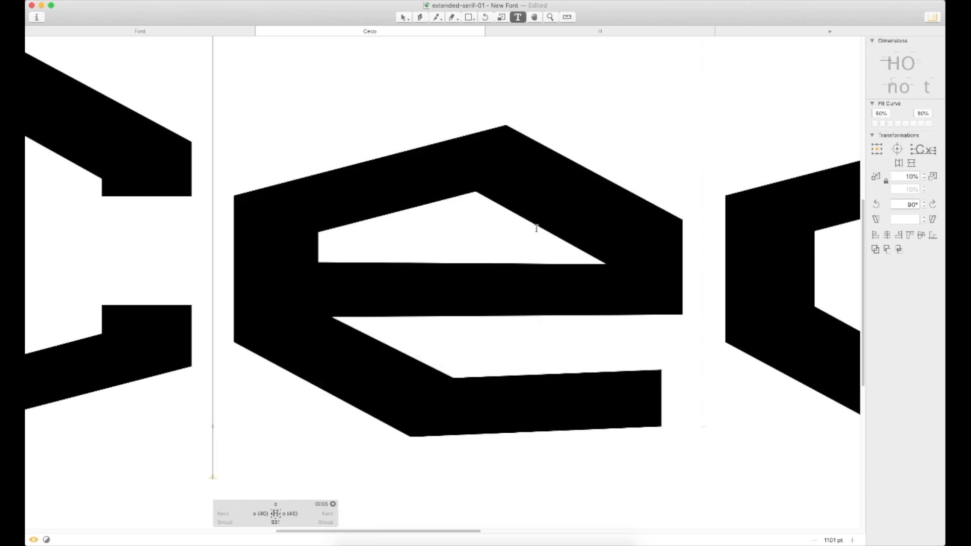
Compare the e with its thinned lower diagonal against the C, c and o in the filled text at 250 pt
{"action": "key", "text": "super+minus"}
{"action": "key", "text": "super+minus"}
{"action": "key", "text": "super+minus"}
{"action": "left_click", "coordinate": [693, 289]}
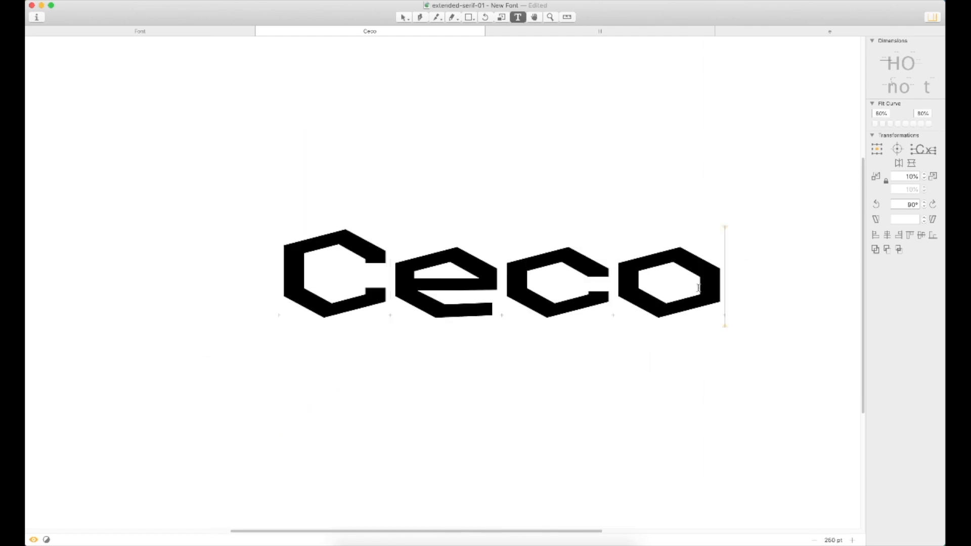
{"action": "key", "text": "Escape"}
{"action": "scroll", "coordinate": [693, 293], "scroll_direction": "down", "scroll_amount": 1}
{"action": "scroll", "coordinate": [544, 310], "scroll_direction": "up", "scroll_amount": 3}
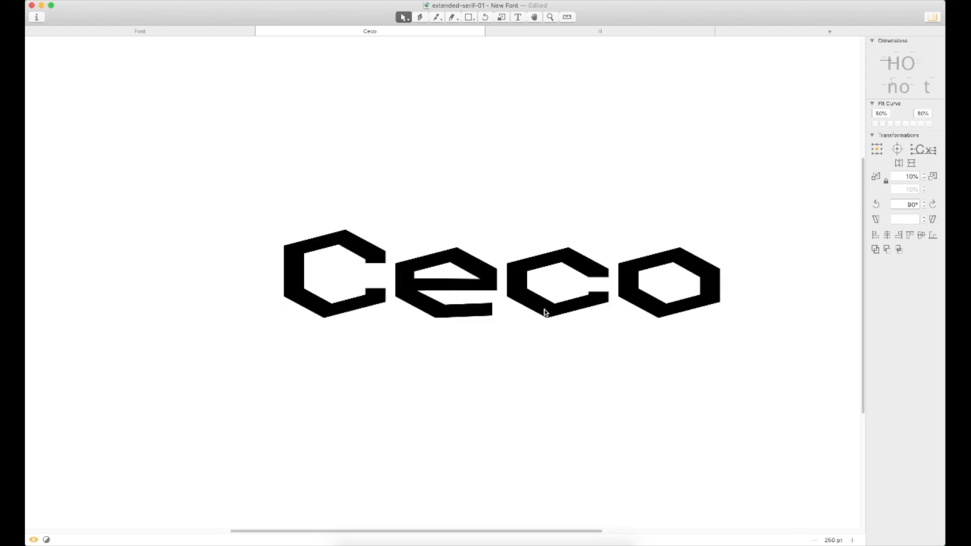
Raise the two nodes ending the e's lower arm by 20 units, to Y 20
{"action": "double_click", "coordinate": [500, 322]}
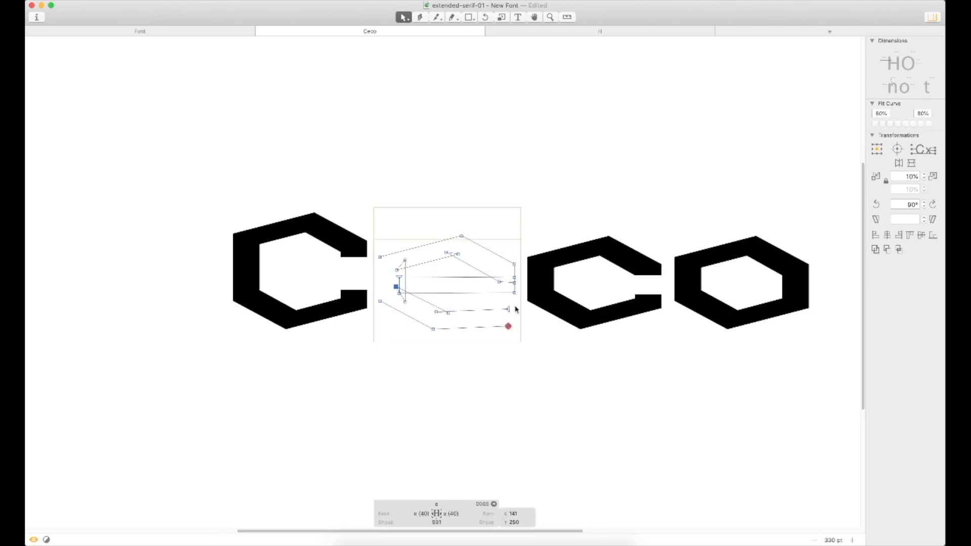
{"action": "left_click_drag", "start_coordinate": [516, 310], "coordinate": [493, 343]}
{"action": "key", "text": "shift+Up"}
{"action": "key", "text": "shift+Up"}
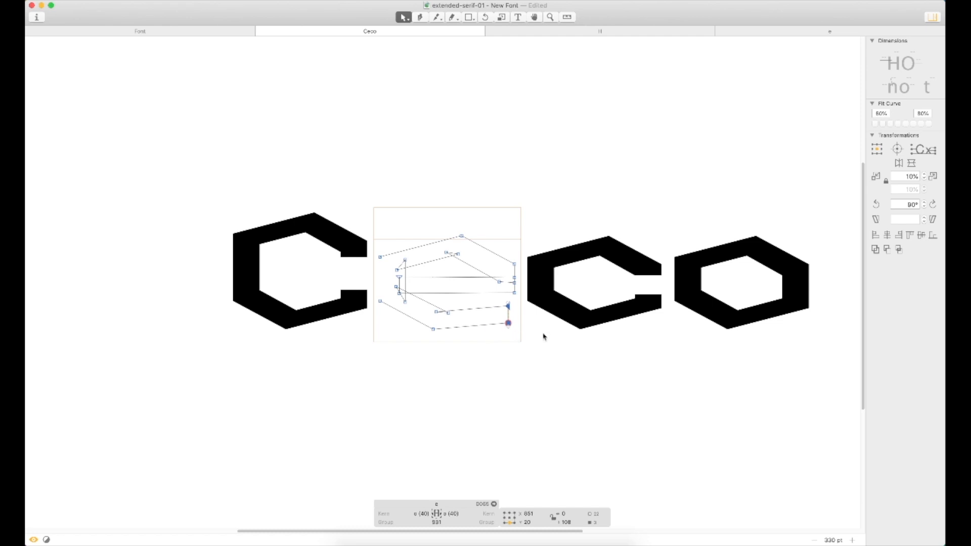
{"action": "left_click", "coordinate": [542, 333]}
Check the e's steeper lower arm in the filled "Ceco" text at 150 pt and close up
{"action": "key", "text": "space"}
{"action": "left_click_drag", "start_coordinate": [791, 297], "coordinate": [751, 295]}
{"action": "scroll", "coordinate": [751, 295], "scroll_direction": "right", "scroll_amount": 2}
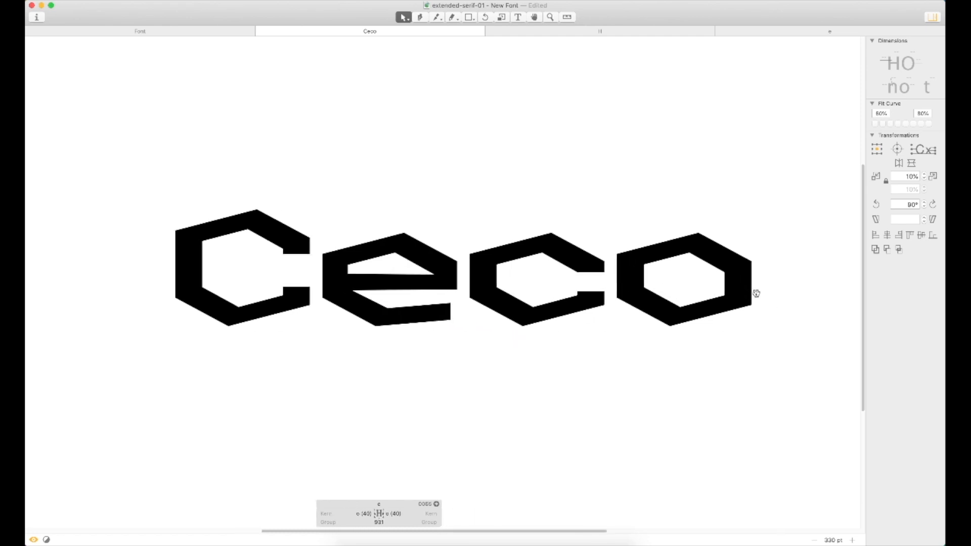
{"action": "key", "text": "t"}
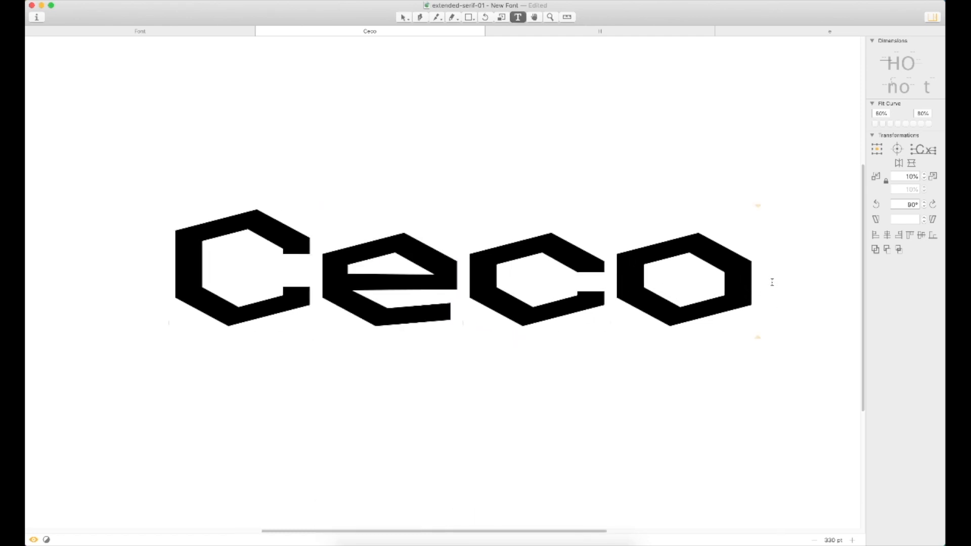
{"action": "key", "text": "super+minus"}
{"action": "key", "text": "super+minus"}
{"action": "key", "text": "super+minus"}
{"action": "key", "text": "super+plus"}
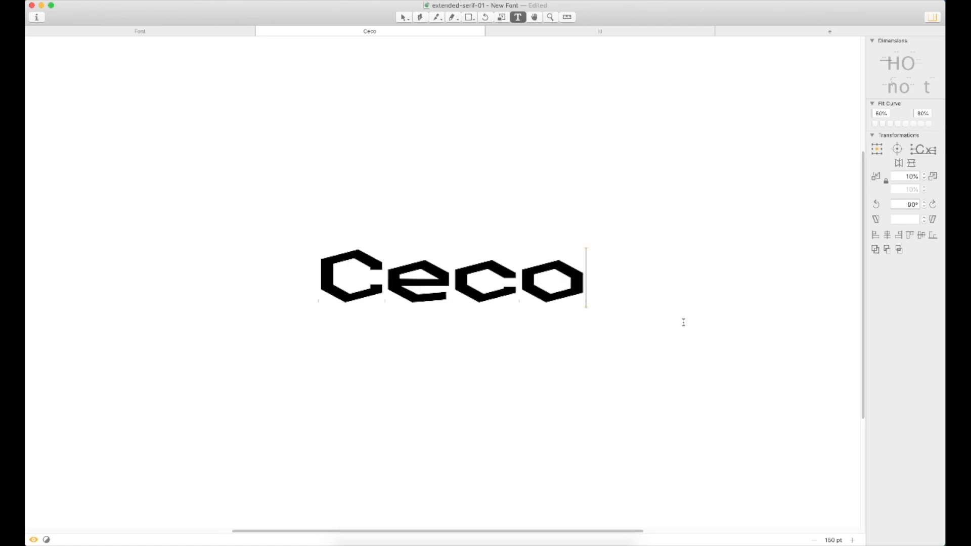
{"action": "scroll", "coordinate": [528, 330], "scroll_direction": "up", "scroll_amount": 8}
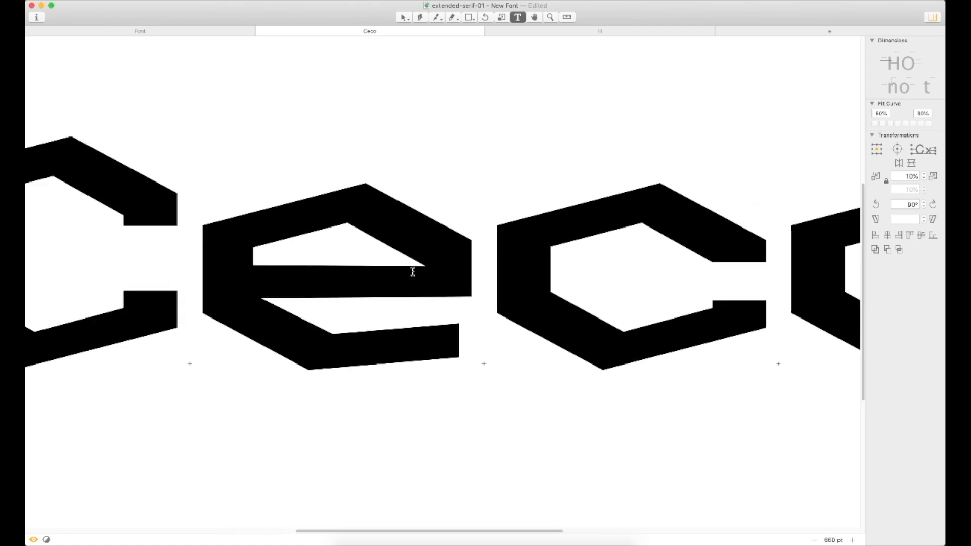
Open the lowercase c and delete its whole outline
{"action": "key", "text": "v"}
{"action": "double_click", "coordinate": [617, 244]}
{"action": "key", "text": "super+a"}
{"action": "key", "text": "BackSpace"}
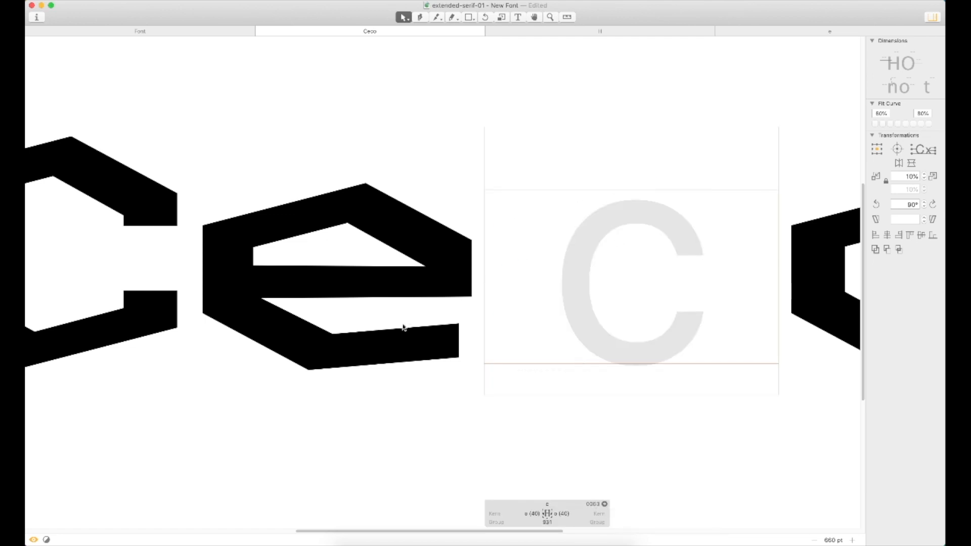
Copy the e's main outline without the crossbar into the empty lowercase c and preview it
{"action": "double_click", "coordinate": [403, 327]}
{"action": "key", "text": "super+a"}
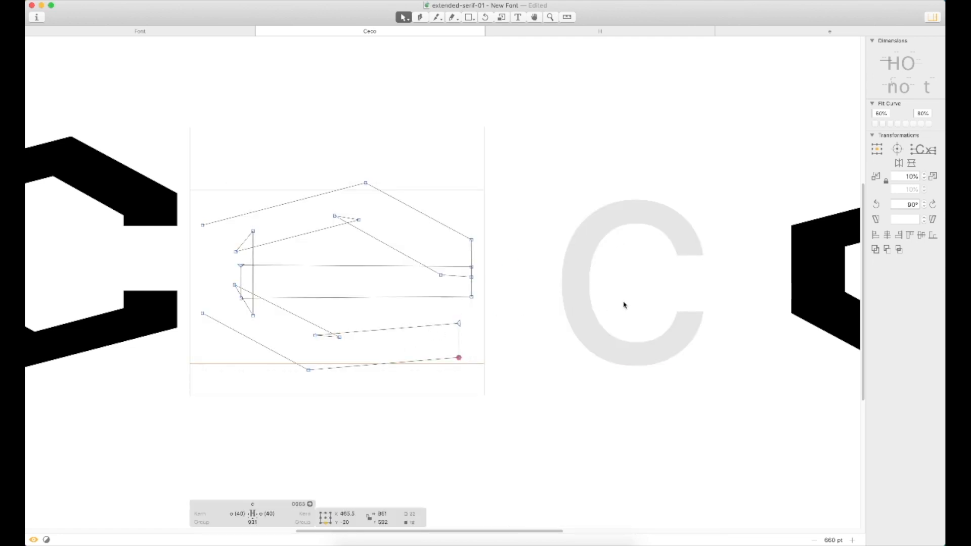
{"action": "key", "text": "super+c"}
{"action": "double_click", "coordinate": [624, 305]}
{"action": "key", "text": "super+v"}
{"action": "key", "text": "space"}
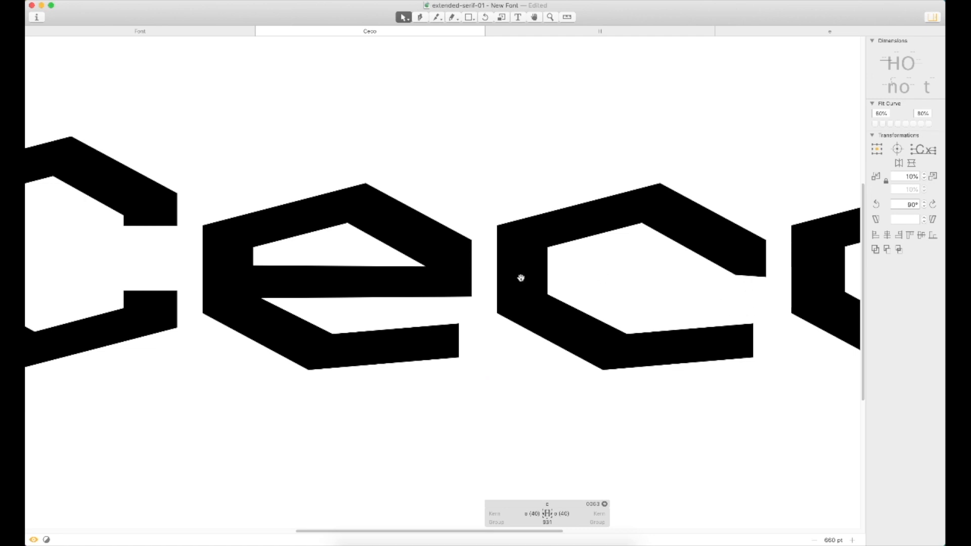
Compare the new c's upper terminal and lower arm with the capital C, the e and the o
{"action": "double_click", "coordinate": [132, 241]}
{"action": "key", "text": "space"}
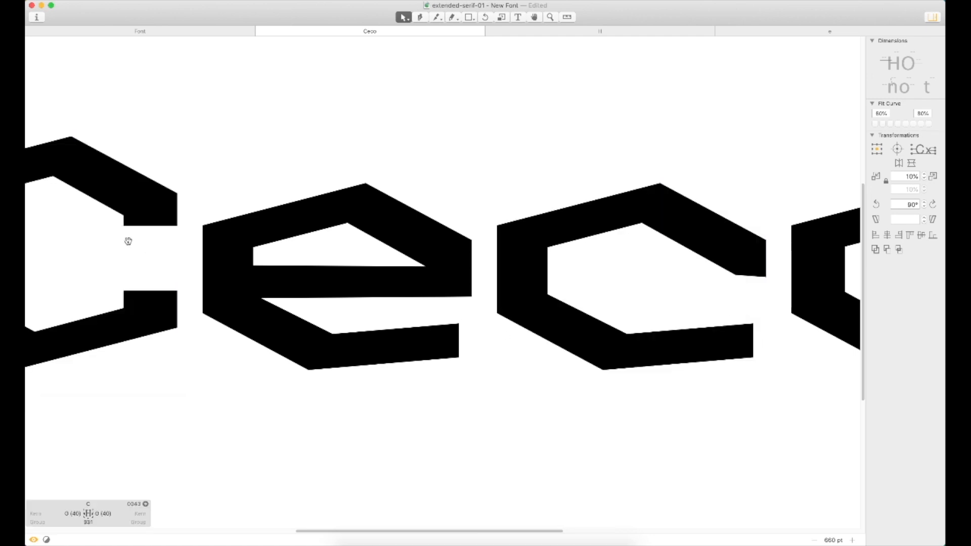
{"action": "left_click_drag", "start_coordinate": [132, 241], "coordinate": [231, 235]}
{"action": "key", "text": "space"}
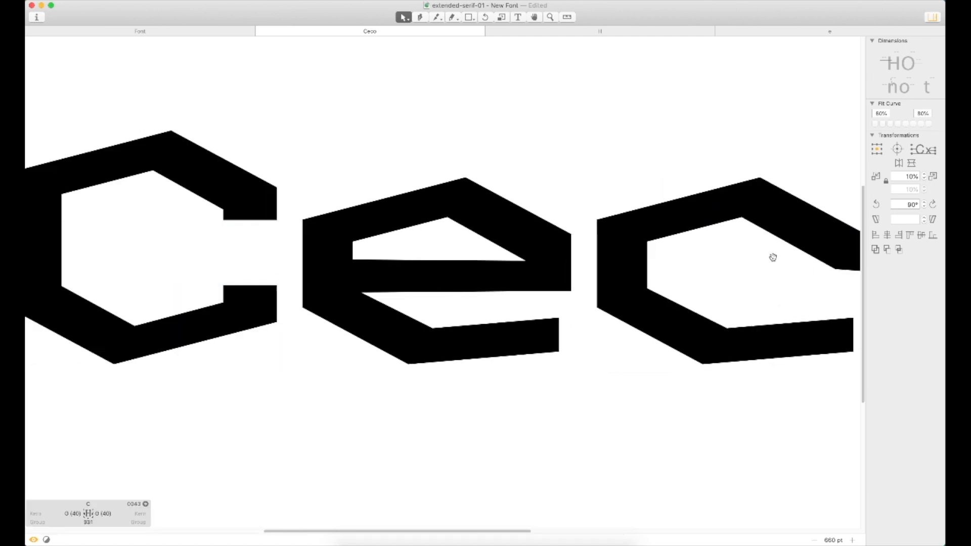
{"action": "left_click_drag", "start_coordinate": [773, 257], "coordinate": [501, 256]}
{"action": "double_click", "coordinate": [502, 261]}
{"action": "key", "text": "space"}
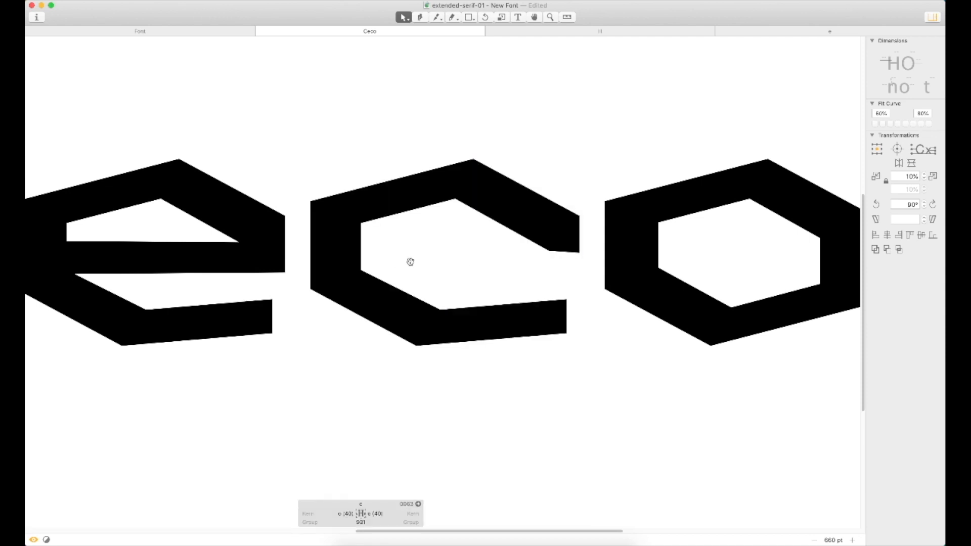
{"action": "left_click_drag", "start_coordinate": [410, 262], "coordinate": [699, 239]}
{"action": "double_click", "coordinate": [213, 236]}
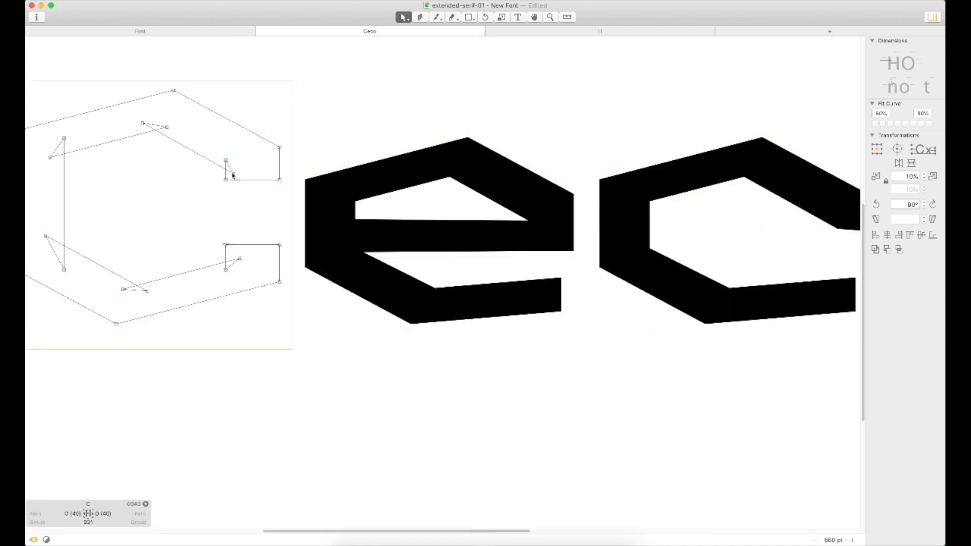
Copy the capital C's outline into the c as a guide and lower it to Y -168 so their upper arms coincide
{"action": "key", "text": "super+a"}
{"action": "key", "text": "super+shift+o"}
{"action": "key", "text": "super+z"}
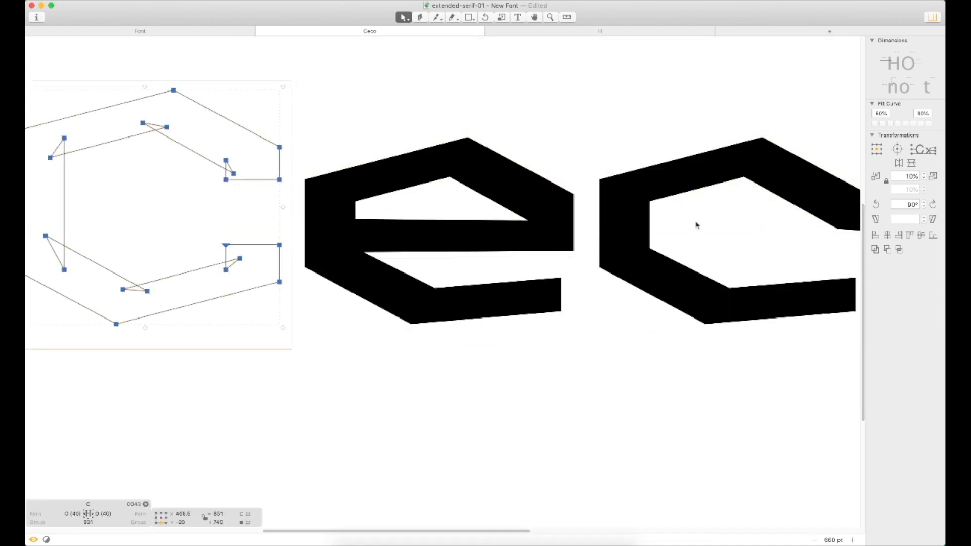
{"action": "double_click", "coordinate": [696, 224]}
{"action": "key", "text": "space"}
{"action": "left_click_drag", "start_coordinate": [702, 220], "coordinate": [459, 238]}
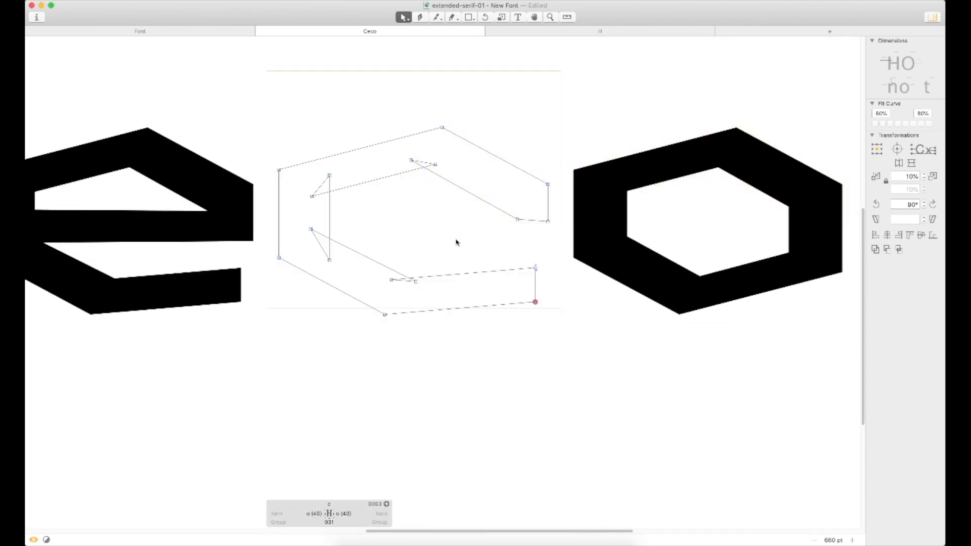
{"action": "key", "text": "super+a"}
{"action": "left_click_drag", "start_coordinate": [629, 193], "coordinate": [445, 79]}
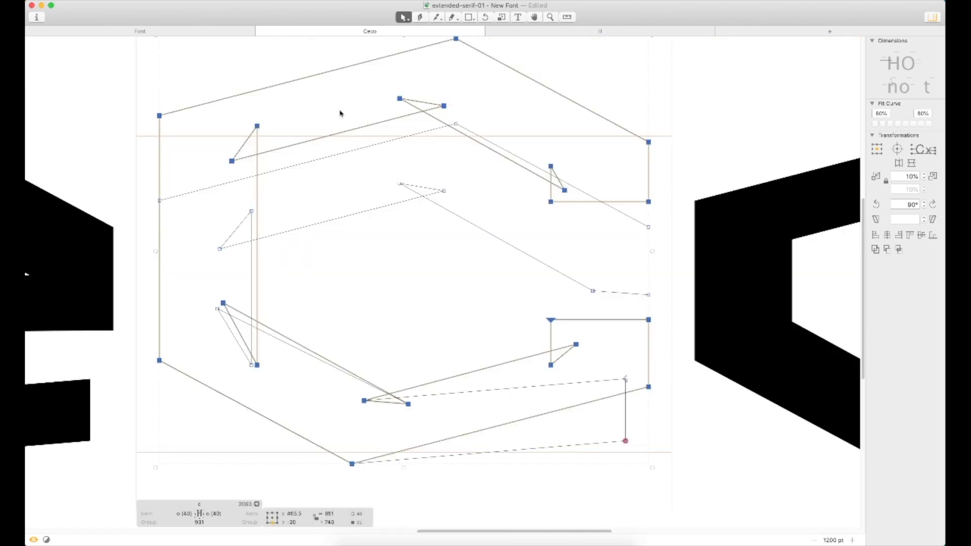
{"action": "left_click_drag", "start_coordinate": [443, 107], "coordinate": [441, 192]}
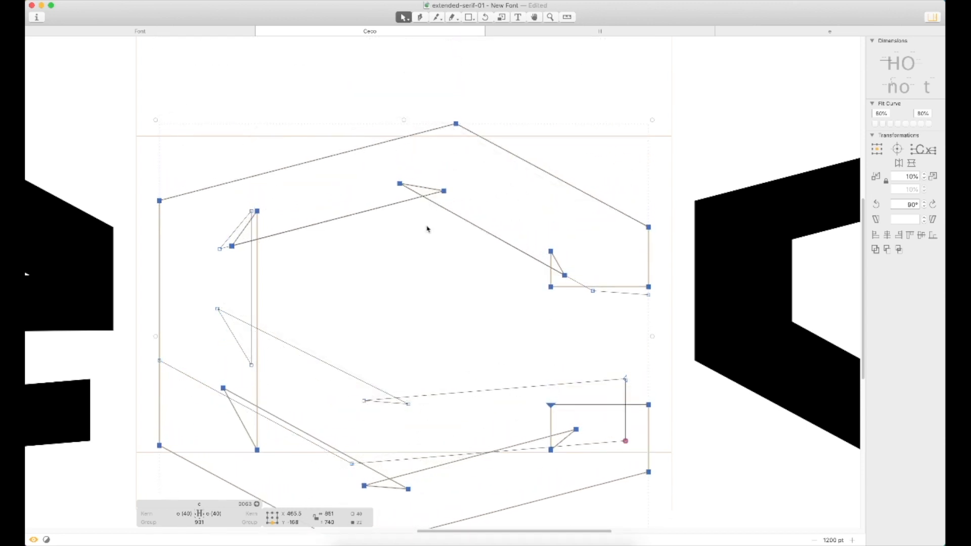
{"action": "left_click", "coordinate": [432, 280]}
Move the lower nodes of the c's upper terminal onto the horizontal base of the guide C's upper terminal
{"action": "key", "text": "z"}
{"action": "left_click", "coordinate": [503, 279]}
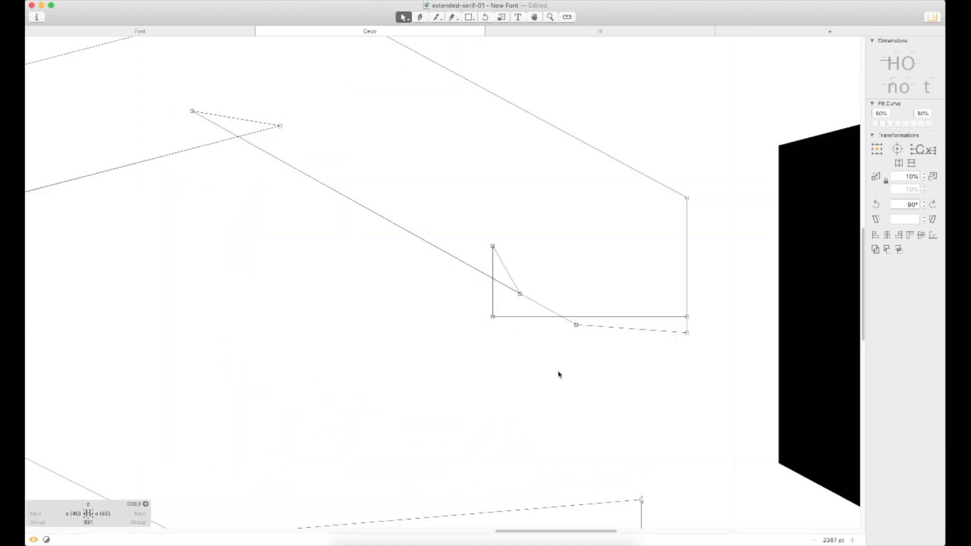
{"action": "left_click", "coordinate": [686, 333]}
{"action": "key", "text": "shift+Up"}
{"action": "key", "text": "shift+Up"}
{"action": "key", "text": "Down"}
{"action": "key", "text": "Down"}
{"action": "key", "text": "Down"}
{"action": "key", "text": "Down"}
{"action": "left_click", "coordinate": [658, 345]}
{"action": "left_click_drag", "start_coordinate": [575, 325], "coordinate": [492, 317]}
Add two nodes to the c's upper inner diagonal and snap them to the guide's terminal corner and overlap node
{"action": "key", "text": "p"}
{"action": "left_click", "coordinate": [453, 291]}
{"action": "left_click", "coordinate": [437, 279]}
{"action": "key", "text": "v"}
{"action": "left_click_drag", "start_coordinate": [439, 281], "coordinate": [520, 296]}
{"action": "left_click_drag", "start_coordinate": [454, 291], "coordinate": [492, 246]}
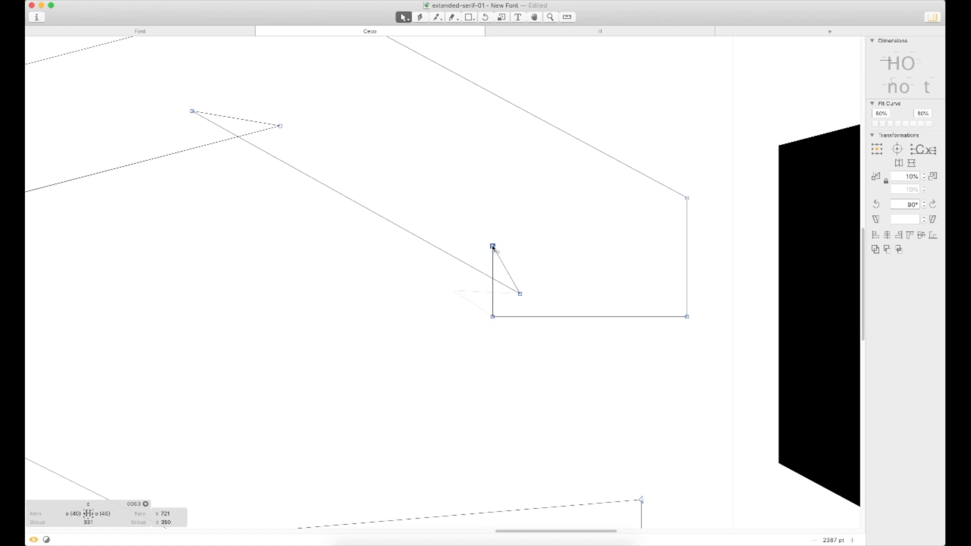
{"action": "left_click", "coordinate": [461, 298]}
Delete the guide C outline from the lowercase c and close the glyph to preview it
{"action": "key", "text": "super+minus"}
{"action": "key", "text": "super+minus"}
{"action": "key", "text": "super+minus"}
{"action": "key", "text": "super+minus"}
{"action": "key", "text": "super+minus"}
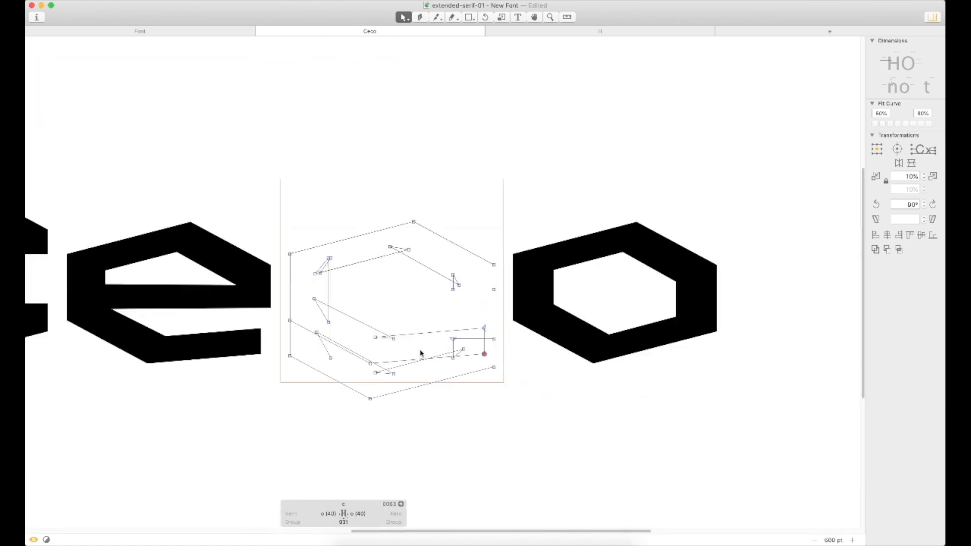
{"action": "double_click", "coordinate": [410, 389]}
{"action": "key", "text": "Delete"}
{"action": "key", "text": "Escape"}
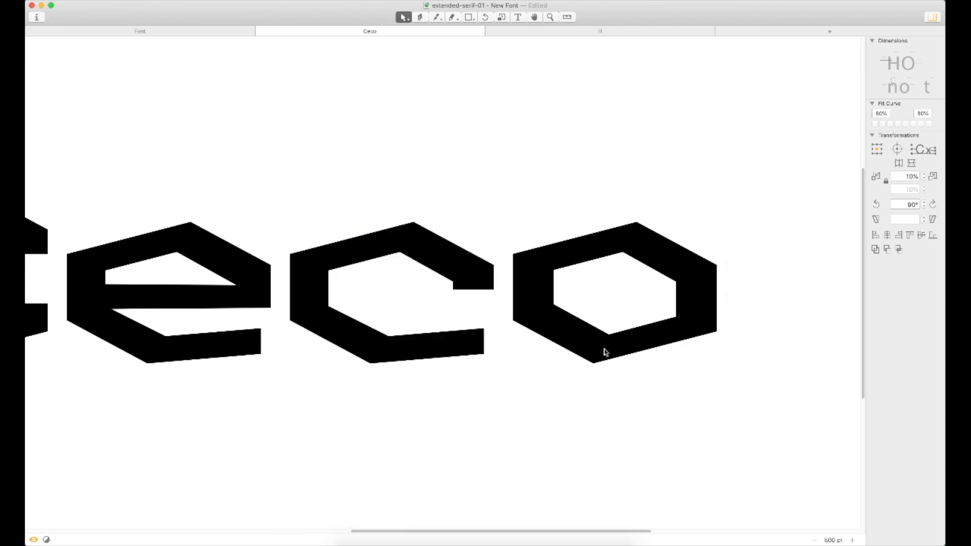
Check the redrawn c beside the C, e and o in the filled text at smaller sizes
{"action": "key", "text": "super+minus"}
{"action": "key", "text": "super+minus"}
{"action": "left_click_drag", "start_coordinate": [474, 308], "coordinate": [573, 298]}
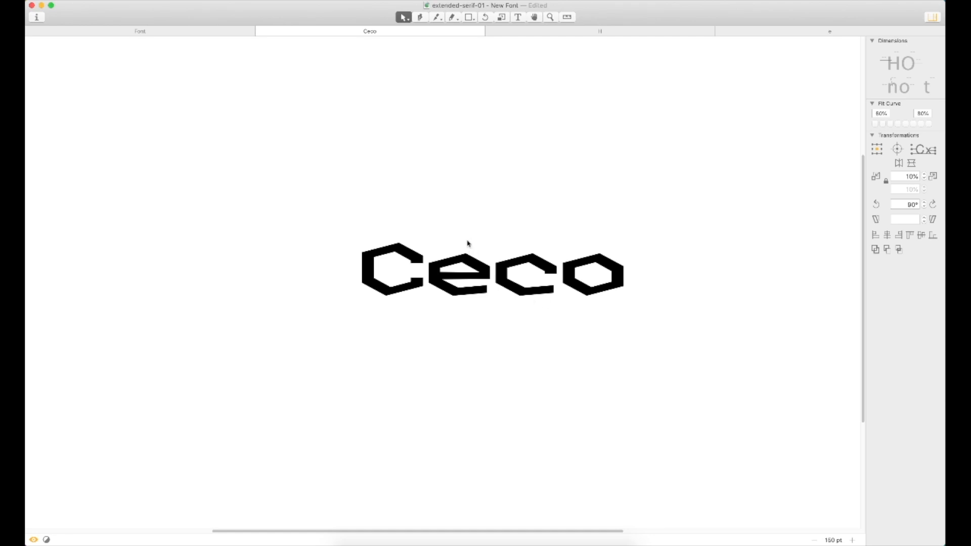
{"action": "key", "text": "super+minus"}
{"action": "key", "text": "super+minus"}
{"action": "key", "text": "t"}
{"action": "key", "text": "Escape"}
{"action": "key", "text": "z"}
{"action": "left_click_drag", "start_coordinate": [537, 238], "coordinate": [355, 299]}
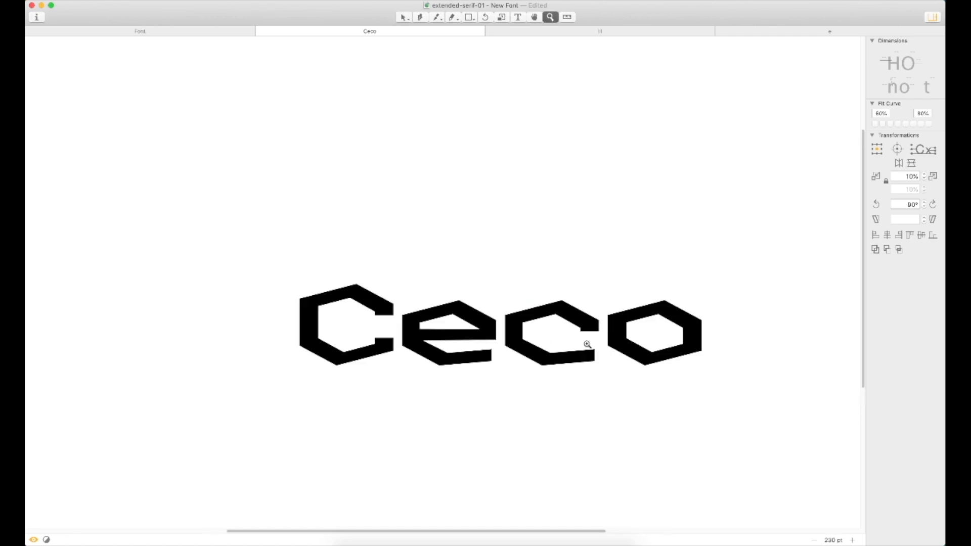
Open the lowercase c for editing and move the two base nodes of its upper terminal slightly down
{"action": "left_click_drag", "start_coordinate": [694, 289], "coordinate": [459, 390]}
{"action": "key", "text": "v"}
{"action": "double_click", "coordinate": [478, 260]}
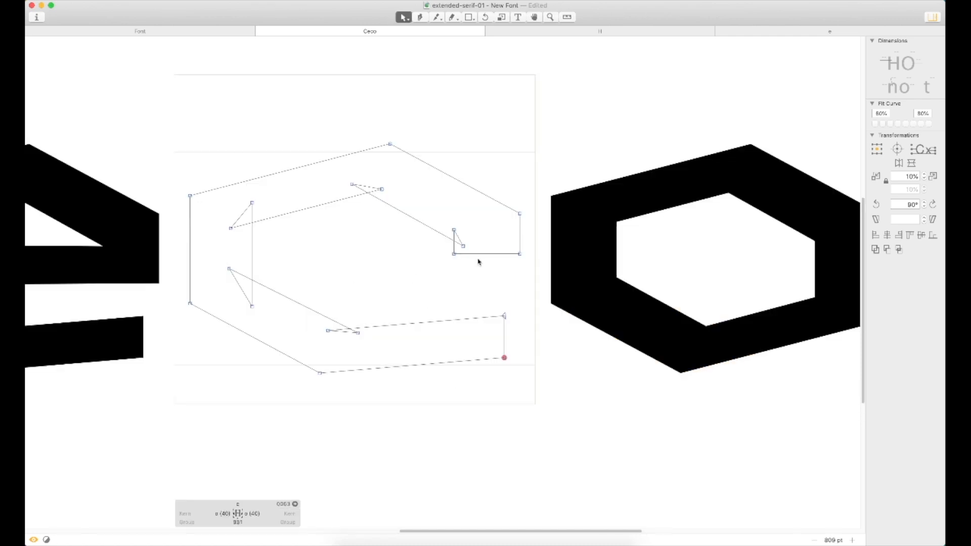
{"action": "left_click_drag", "start_coordinate": [445, 249], "coordinate": [461, 260]}
{"action": "left_click_drag", "start_coordinate": [529, 246], "coordinate": [512, 264]}
{"action": "key", "text": "shift+Down"}
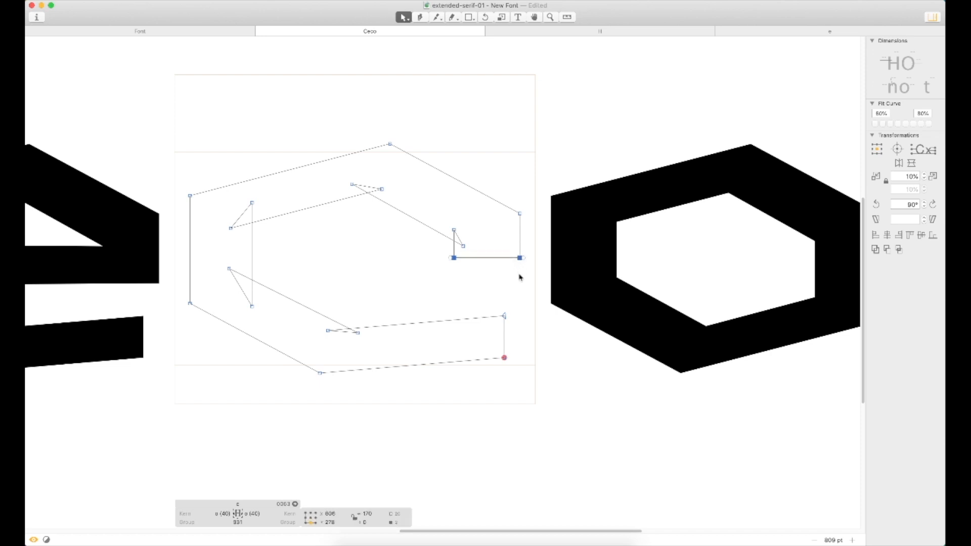
{"action": "left_click", "coordinate": [518, 273]}
Check the c with its deeper upper terminal beside the C, e and o in the filled text
{"action": "key", "text": "super+minus"}
{"action": "key", "text": "super+minus"}
{"action": "key", "text": "t"}
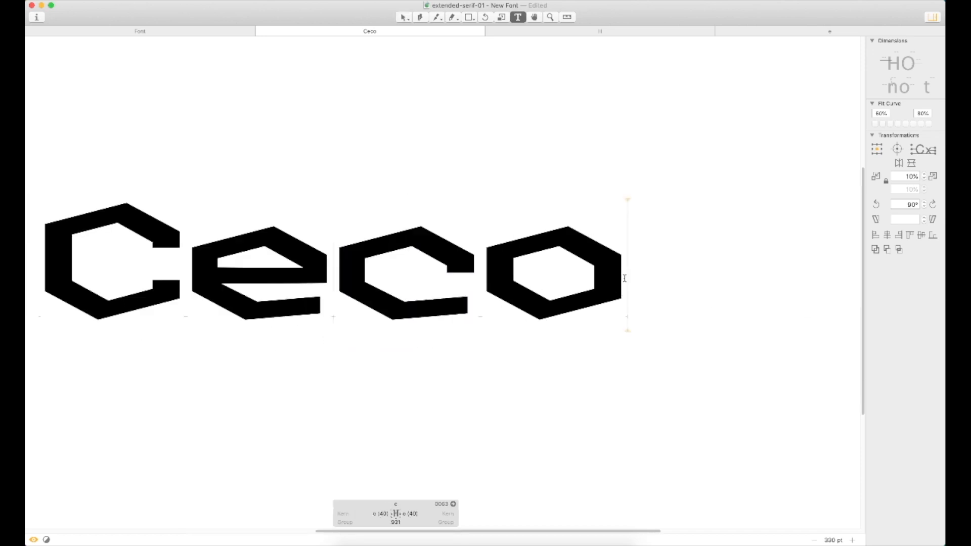
{"action": "left_click", "coordinate": [625, 278]}
{"action": "key", "text": "Escape"}
{"action": "key", "text": "super+minus"}
{"action": "key", "text": "super+minus"}
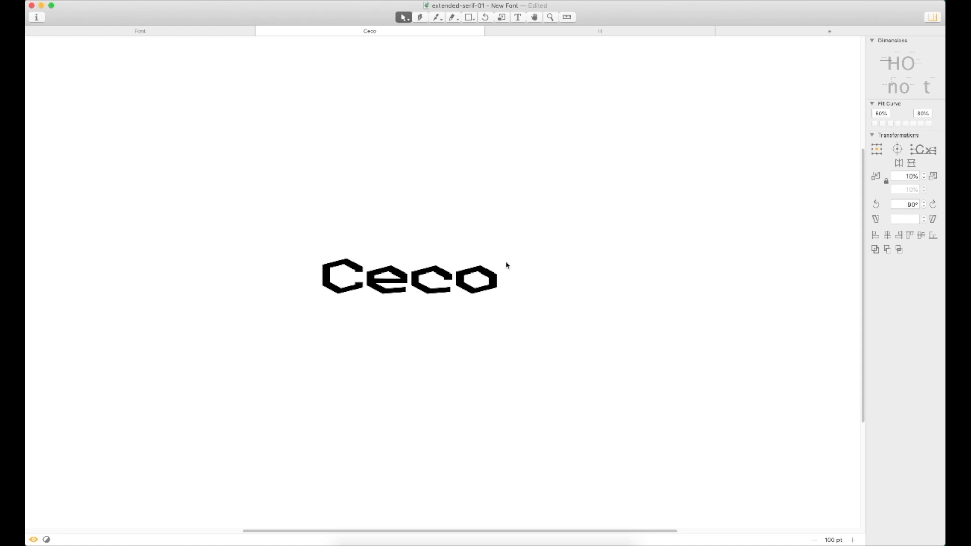
Copy the o's inner counter contour and paste it into the lowercase c as a guide
{"action": "key", "text": "super+space"}
{"action": "left_click_drag", "start_coordinate": [504, 248], "coordinate": [381, 306]}
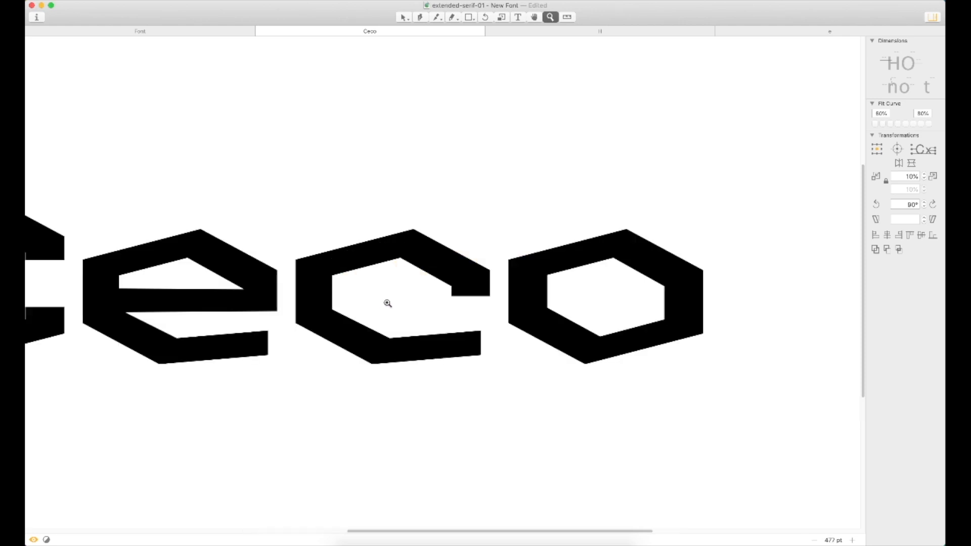
{"action": "double_click", "coordinate": [576, 256]}
{"action": "double_click", "coordinate": [581, 264]}
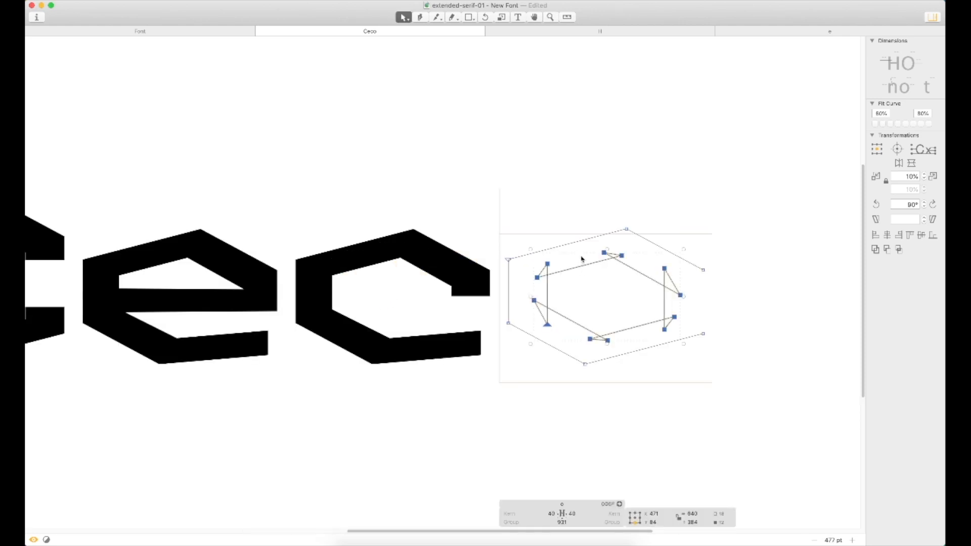
{"action": "double_click", "coordinate": [581, 240], "text": "shift"}
{"action": "left_click", "coordinate": [589, 286]}
{"action": "double_click", "coordinate": [582, 265]}
{"action": "double_click", "coordinate": [360, 309]}
{"action": "key", "text": "super+v"}
Snap the four inner nodes beside the c's vertical stem onto the matching nodes of the pasted o counter
{"action": "key", "text": "super+space"}
{"action": "left_click_drag", "start_coordinate": [372, 249], "coordinate": [291, 326]}
{"action": "left_click", "coordinate": [423, 224]}
{"action": "left_click", "coordinate": [442, 180]}
{"action": "left_click", "coordinate": [450, 260]}
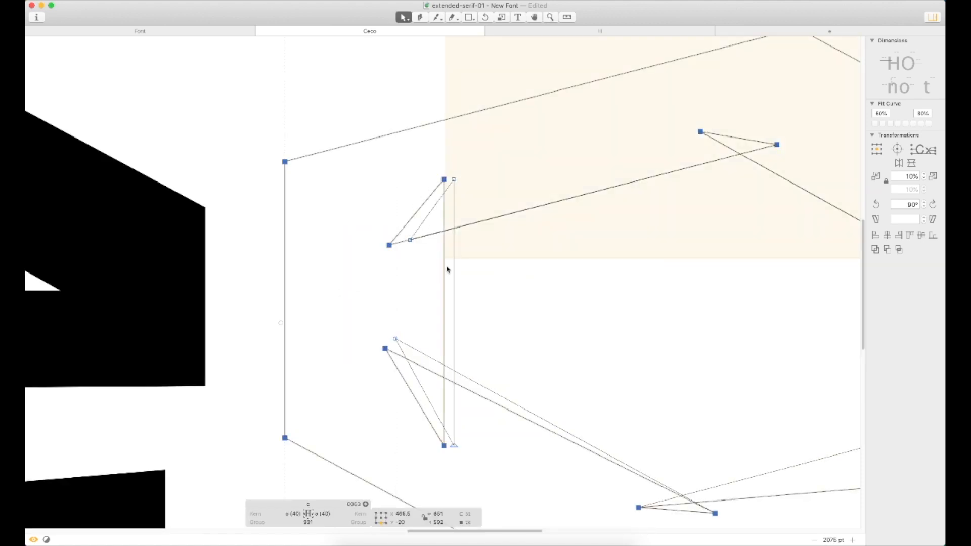
{"action": "left_click_drag", "start_coordinate": [386, 349], "coordinate": [395, 340]}
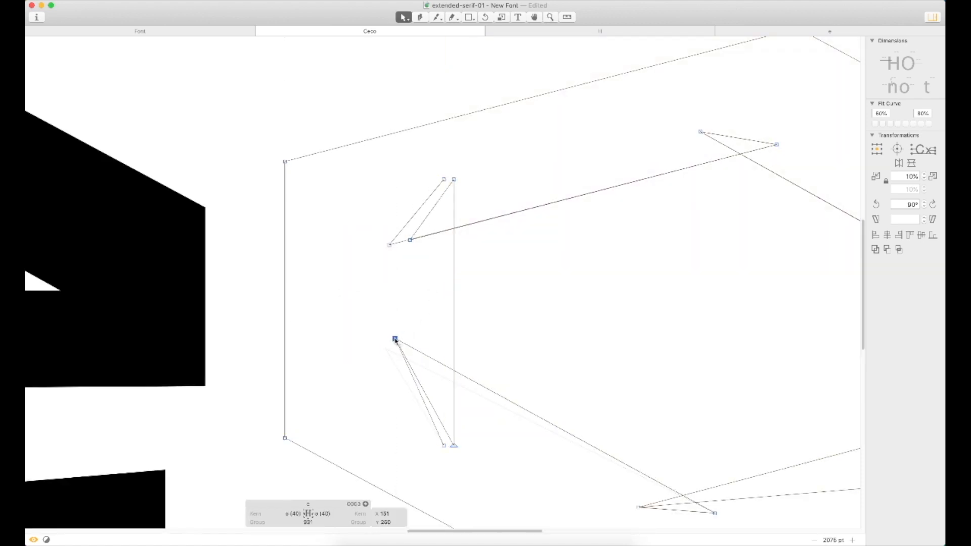
{"action": "left_click_drag", "start_coordinate": [444, 444], "coordinate": [453, 445]}
{"action": "left_click_drag", "start_coordinate": [446, 180], "coordinate": [454, 180]}
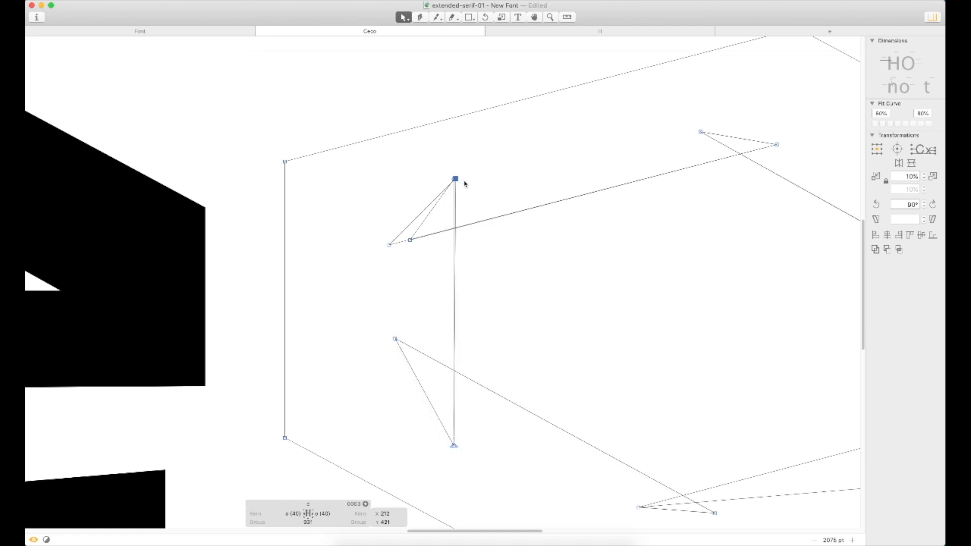
{"action": "key", "text": "Left"}
{"action": "key", "text": "Down"}
{"action": "left_click_drag", "start_coordinate": [388, 247], "coordinate": [410, 240]}
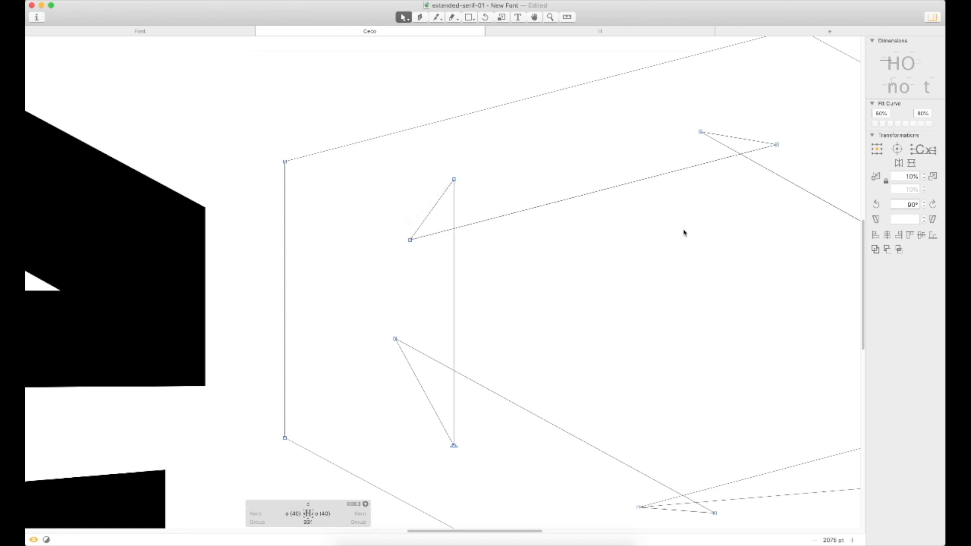
Delete the guide o counter from the c and close the glyph for preview
{"action": "key", "text": "super+minus"}
{"action": "key", "text": "super+minus"}
{"action": "double_click", "coordinate": [607, 303]}
{"action": "key", "text": "BackSpace"}
{"action": "key", "text": "super+minus"}
{"action": "key", "text": "super+minus"}
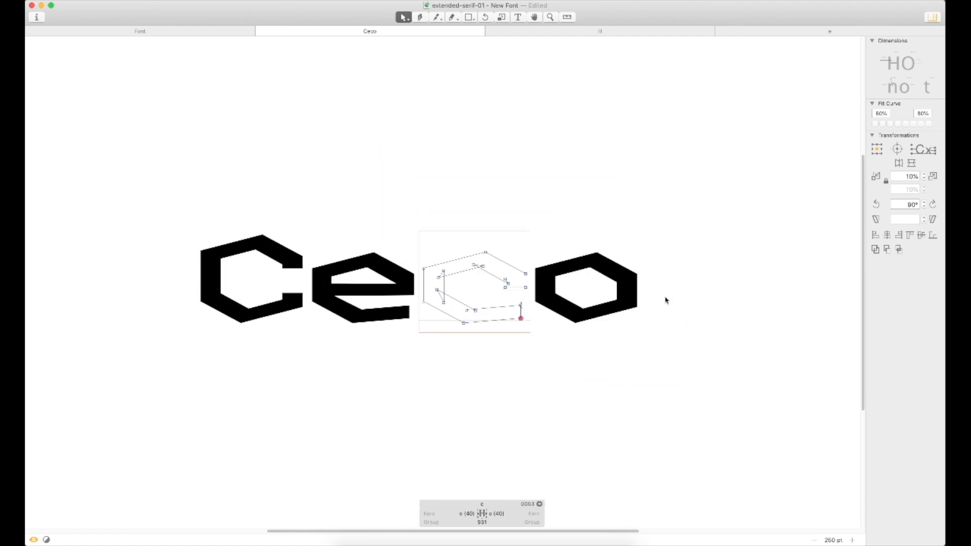
{"action": "key", "text": "Escape"}
Compare the stem weight of the c with the C, e and o at different preview sizes
{"action": "key", "text": "super+minus"}
{"action": "key", "text": "super+minus"}
{"action": "key", "text": "super+plus"}
{"action": "key", "text": "super+plus"}
{"action": "key", "text": "super+minus"}
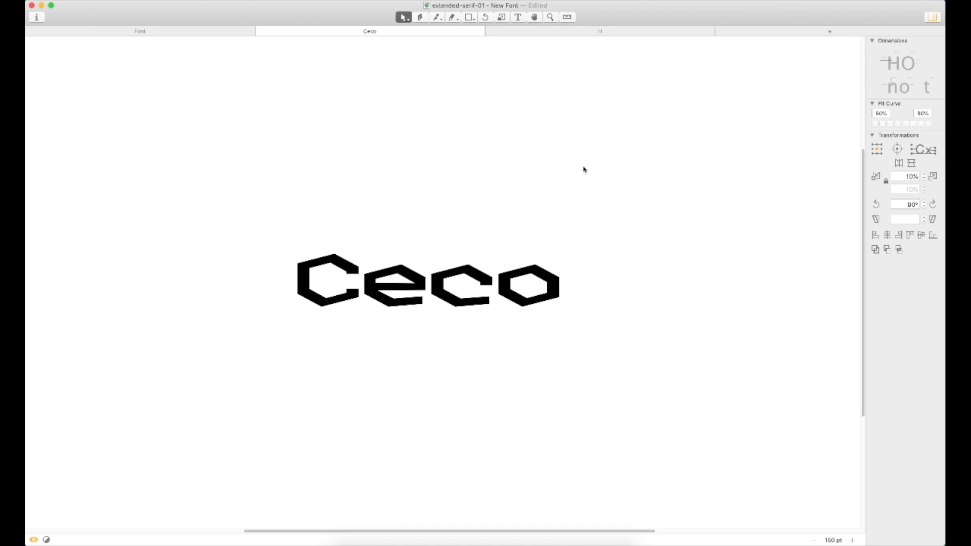
Close the open edit views, return to the font overview and save the font
{"action": "left_click", "coordinate": [488, 31]}
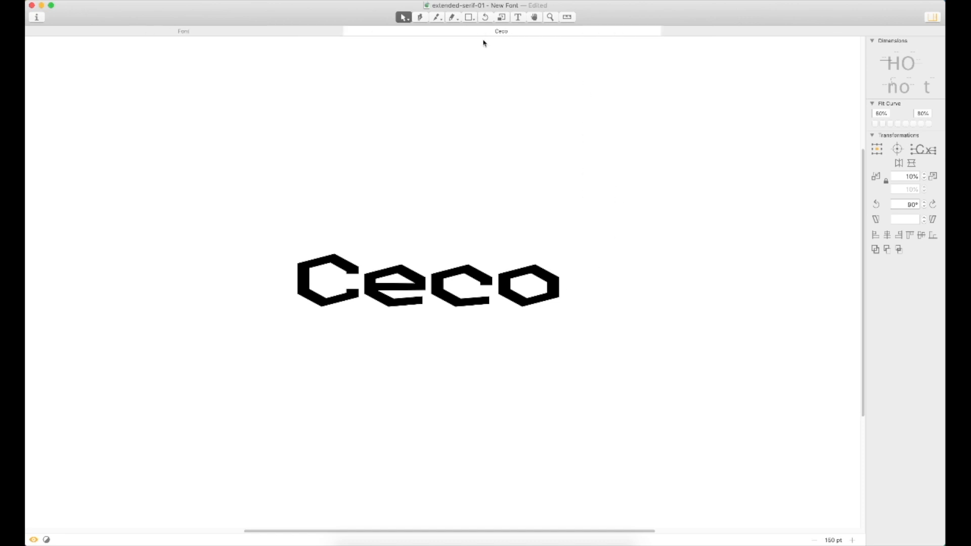
{"action": "left_click", "coordinate": [488, 32]}
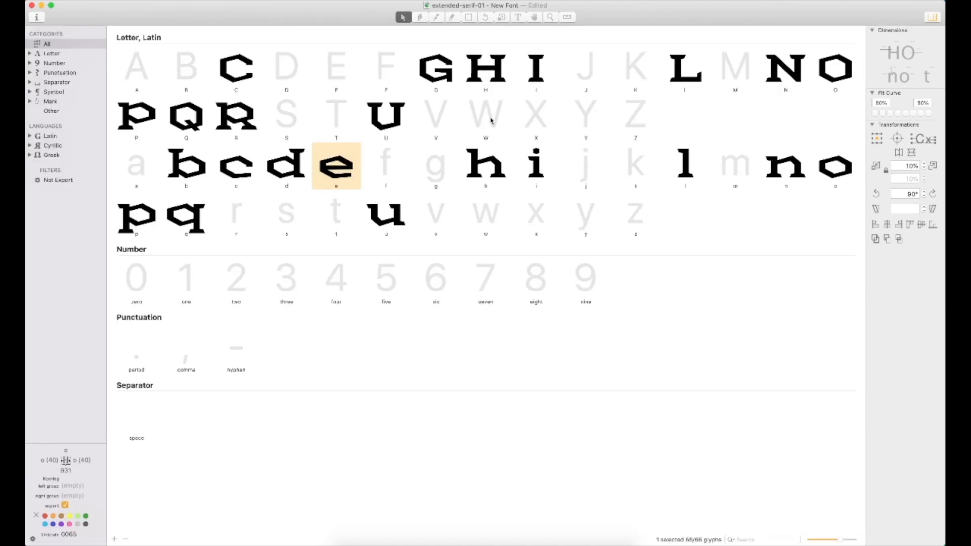
{"action": "left_click", "coordinate": [404, 179]}
{"action": "key", "text": "super+s"}
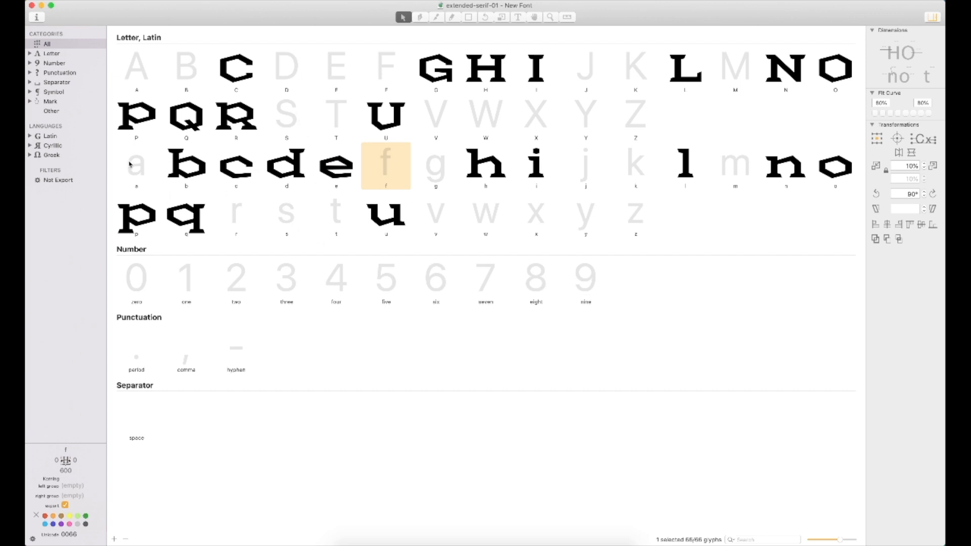
Copy the d's outlines into the empty lowercase a and set its left sidebearing to o and right to h
{"action": "double_click", "coordinate": [290, 162]}
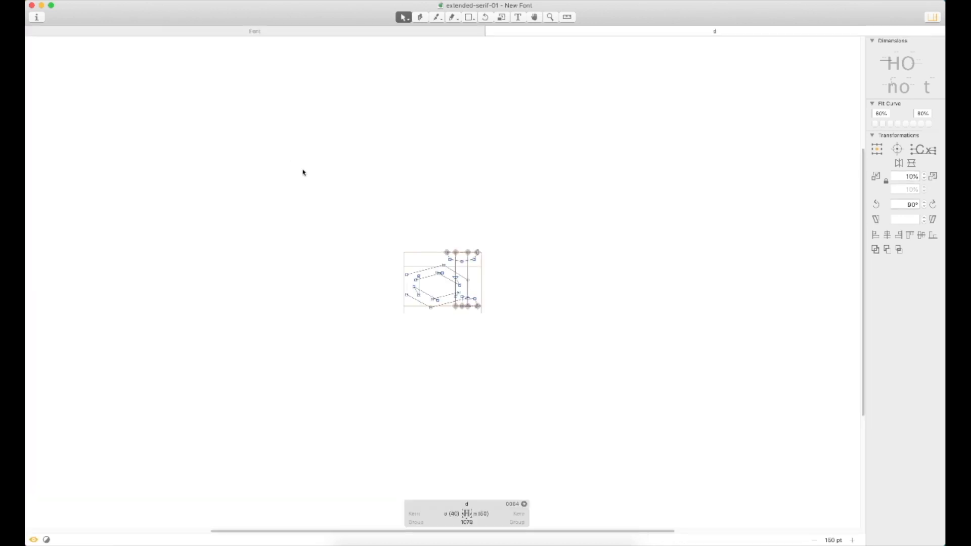
{"action": "key", "text": "super+w"}
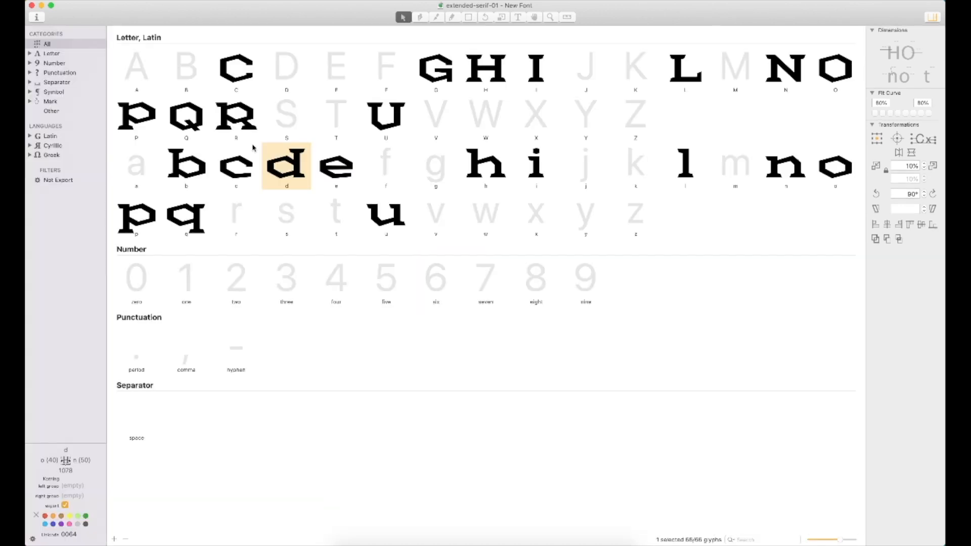
{"action": "double_click", "coordinate": [141, 183]}
{"action": "key", "text": "super+v"}
{"action": "left_click", "coordinate": [463, 513]}
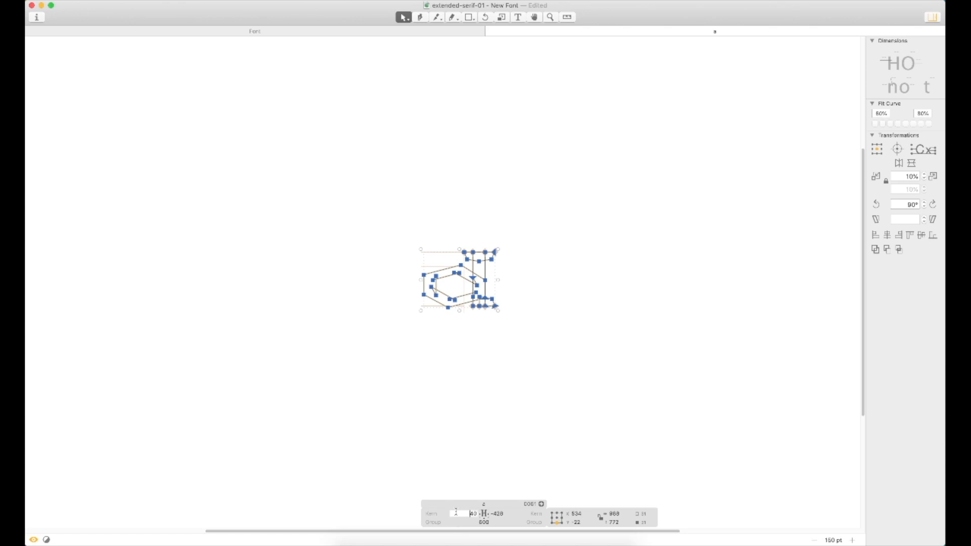
{"action": "key", "text": "Tab"}
{"action": "type", "text": "h"}
{"action": "key", "text": "Return"}
Remove the lower outer node of the a's upper-left serif and move its corner node in above the serif's middle node
{"action": "key", "text": "z"}
{"action": "left_click_drag", "start_coordinate": [571, 186], "coordinate": [352, 355]}
{"action": "left_click", "coordinate": [614, 185]}
{"action": "key", "text": "super+space"}
{"action": "left_click_drag", "start_coordinate": [621, 175], "coordinate": [275, 435]}
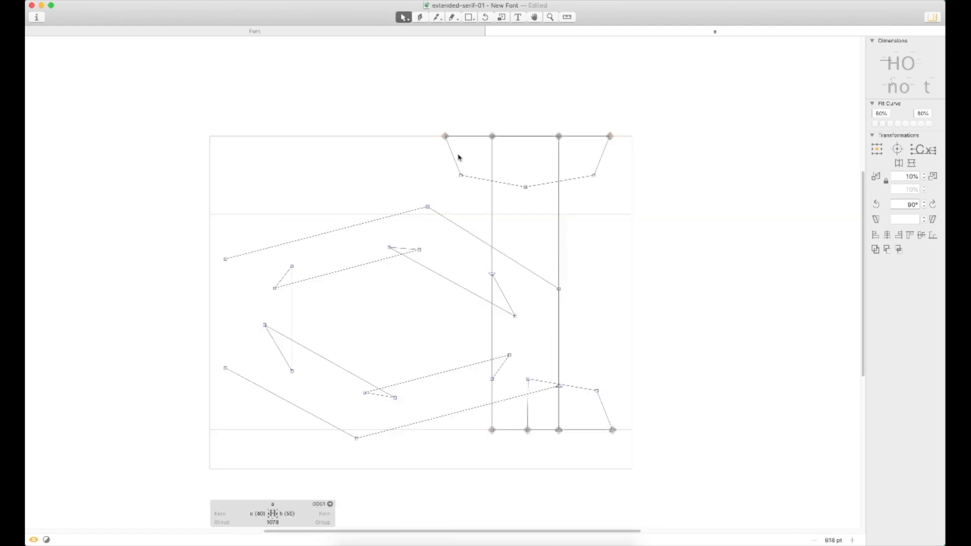
{"action": "left_click", "coordinate": [460, 175]}
{"action": "key", "text": "BackSpace"}
{"action": "left_click_drag", "start_coordinate": [445, 136], "coordinate": [526, 136]}
Lower the top of the a's stem together with its remaining upper serif to the x-height
{"action": "left_click_drag", "start_coordinate": [651, 111], "coordinate": [449, 212]}
{"action": "left_click_drag", "start_coordinate": [530, 137], "coordinate": [529, 215]}
{"action": "key", "text": "z"}
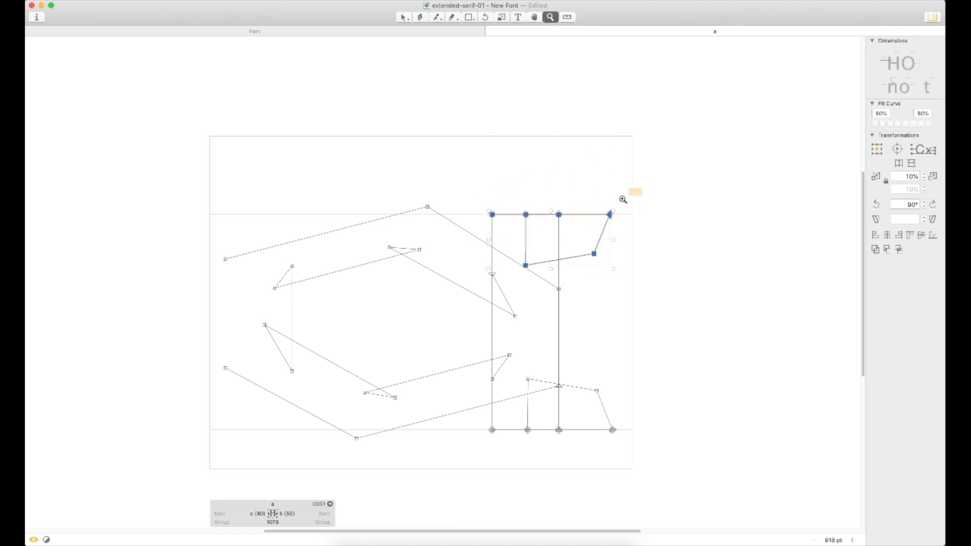
{"action": "left_click_drag", "start_coordinate": [645, 186], "coordinate": [423, 306]}
{"action": "key", "text": "Down"}
{"action": "key", "text": "Down"}
{"action": "key", "text": "Down"}
{"action": "key", "text": "Down"}
{"action": "key", "text": "Down"}
{"action": "key", "text": "Down"}
{"action": "key", "text": "Down"}
{"action": "key", "text": "Down"}
{"action": "key", "text": "Down"}
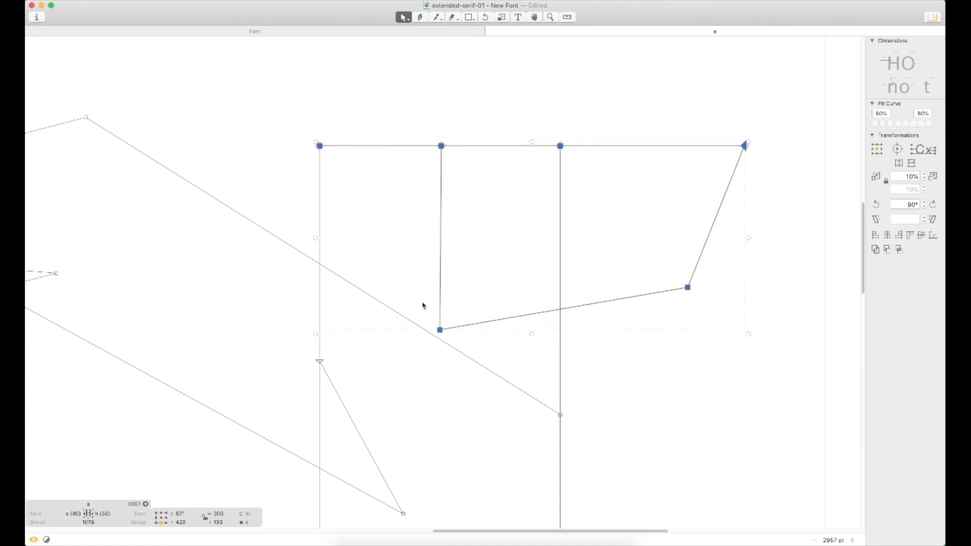
Preview the new lowercase a filled at smaller sizes to judge its bowl, stem and serifs
{"action": "key", "text": "super+0"}
{"action": "key", "text": "super+minus"}
{"action": "key", "text": "super+minus"}
{"action": "key", "text": "super+minus"}
{"action": "key", "text": "t"}
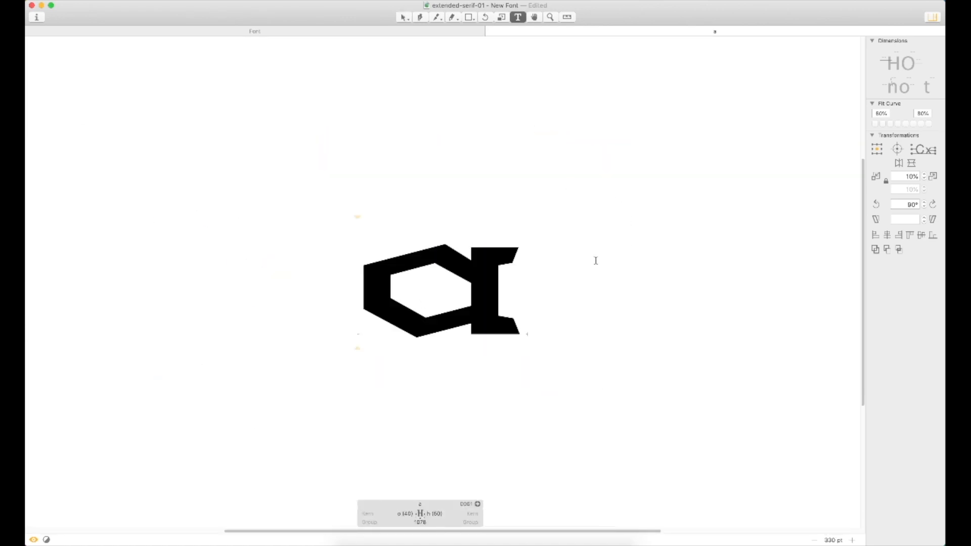
{"action": "key", "text": "Escape"}
{"action": "key", "text": "super+minus"}
{"action": "key", "text": "super+minus"}
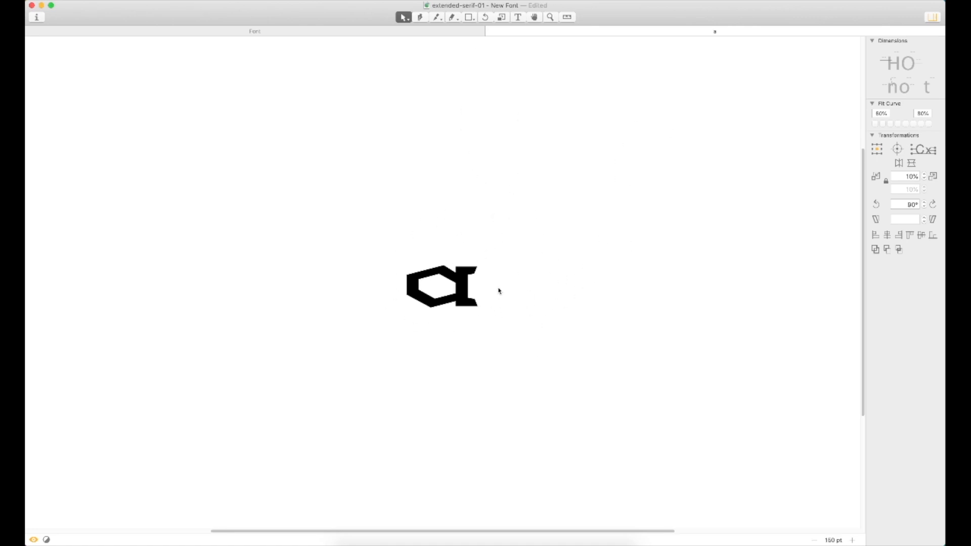
Return to the font overview and save the font with the new lowercase a
{"action": "left_click", "coordinate": [489, 32]}
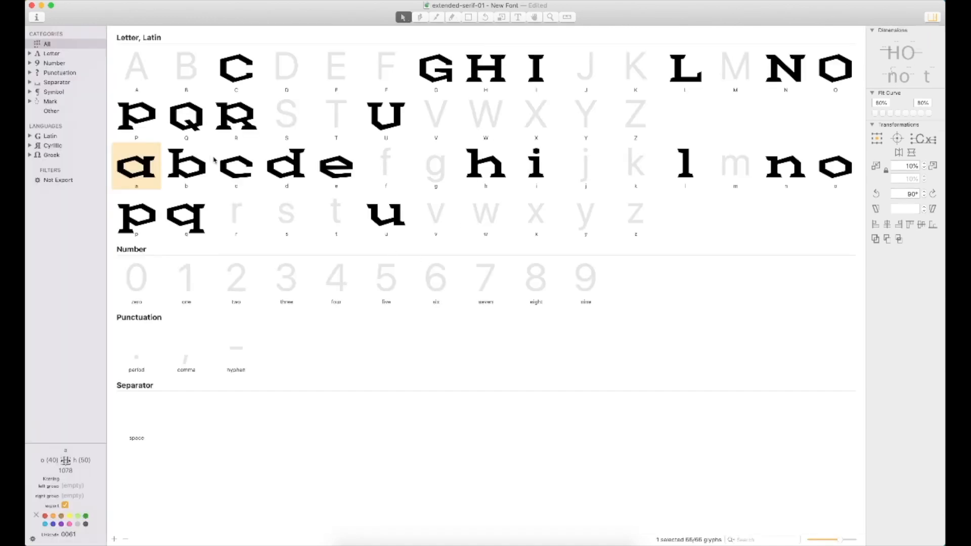
{"action": "left_click", "coordinate": [182, 165]}
{"action": "left_click", "coordinate": [256, 167]}
{"action": "key", "text": "super+s"}
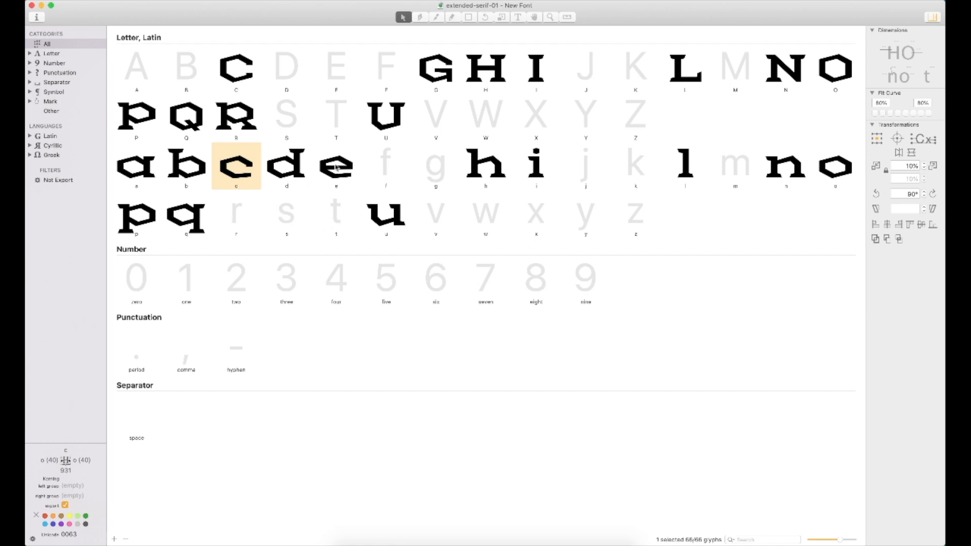
Copy the q's outlines into the empty lowercase g and set its left sidebearing to o and right to h
{"action": "double_click", "coordinate": [183, 228]}
{"action": "key", "text": "super+a"}
{"action": "key", "text": "super+w"}
{"action": "double_click", "coordinate": [425, 162]}
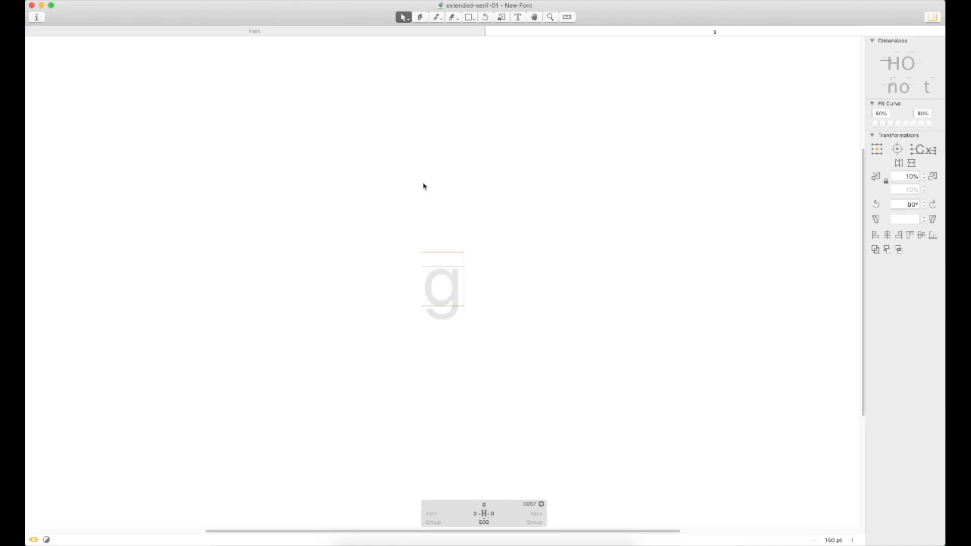
{"action": "key", "text": "super+v"}
{"action": "left_click", "coordinate": [461, 513]}
{"action": "type", "text": "o"}
{"action": "key", "text": "Tab"}
{"action": "type", "text": "h"}
{"action": "key", "text": "Return"}
Delete the serif contour at the foot of the g's descending stem
{"action": "key", "text": "super+space"}
{"action": "left_click_drag", "start_coordinate": [675, 184], "coordinate": [296, 343]}
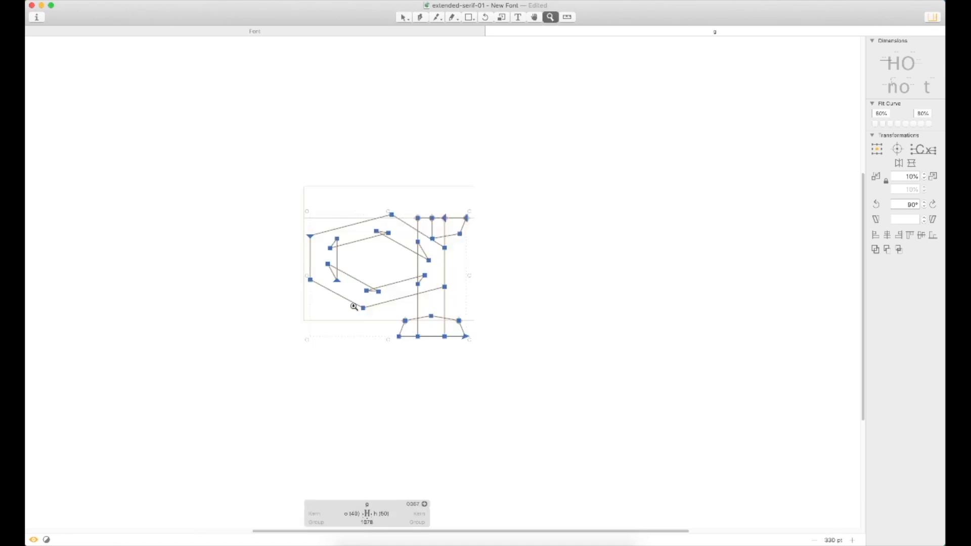
{"action": "left_click", "coordinate": [381, 371]}
{"action": "double_click", "coordinate": [411, 319]}
{"action": "key", "text": "BackSpace"}
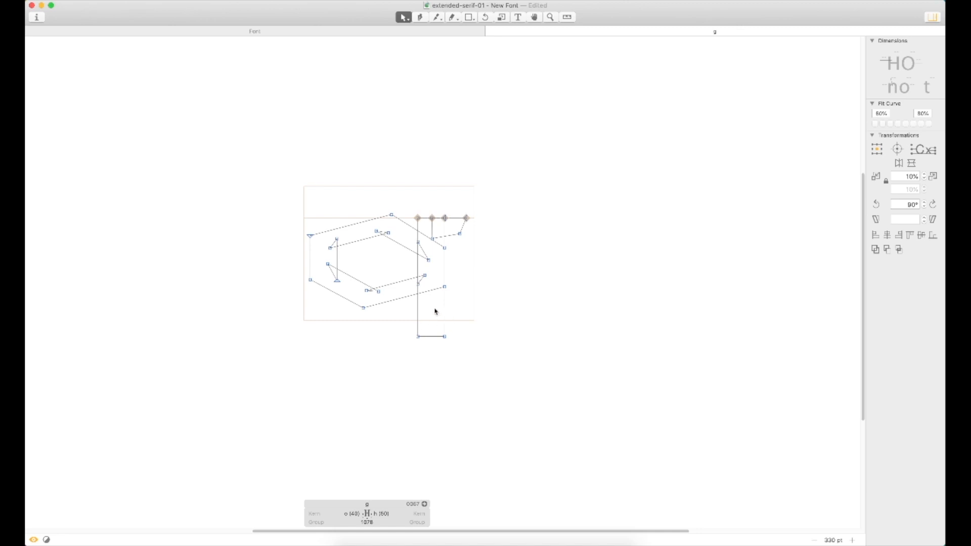
{"action": "key", "text": "t"}
{"action": "type", "text": "e"}
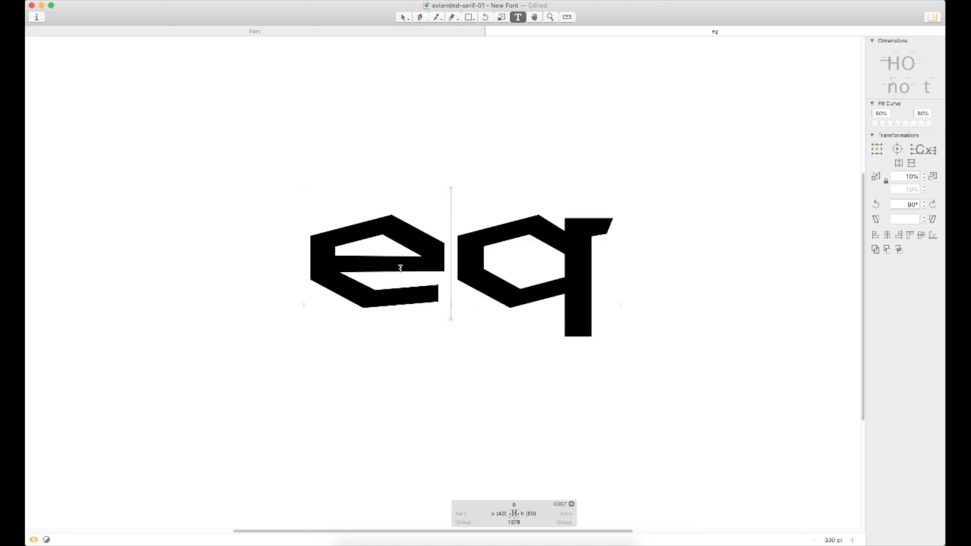
{"action": "key", "text": "Escape"}
{"action": "double_click", "coordinate": [372, 299]}
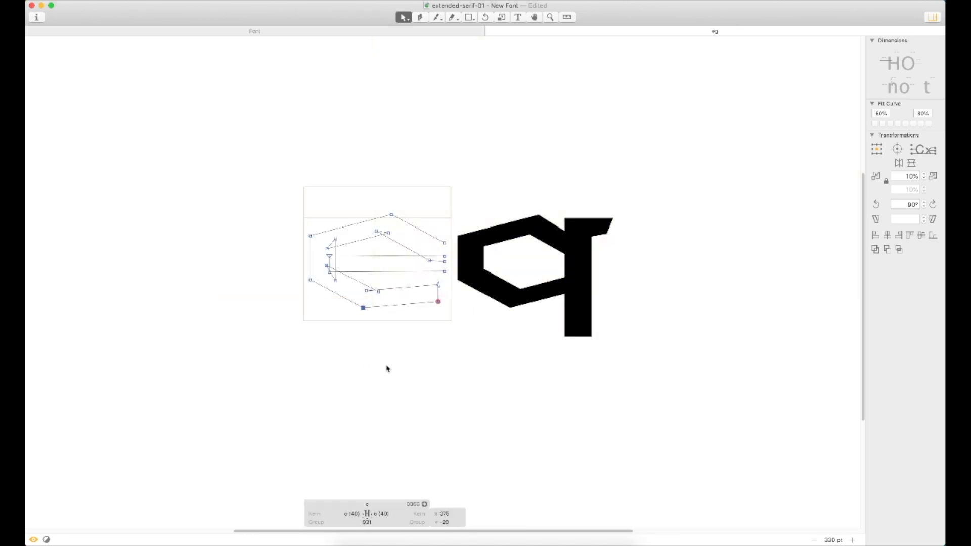
Replace the e before the g with a lowercase c in the text line
{"action": "key", "text": "t"}
{"action": "key", "text": "BackSpace"}
{"action": "type", "text": "c"}
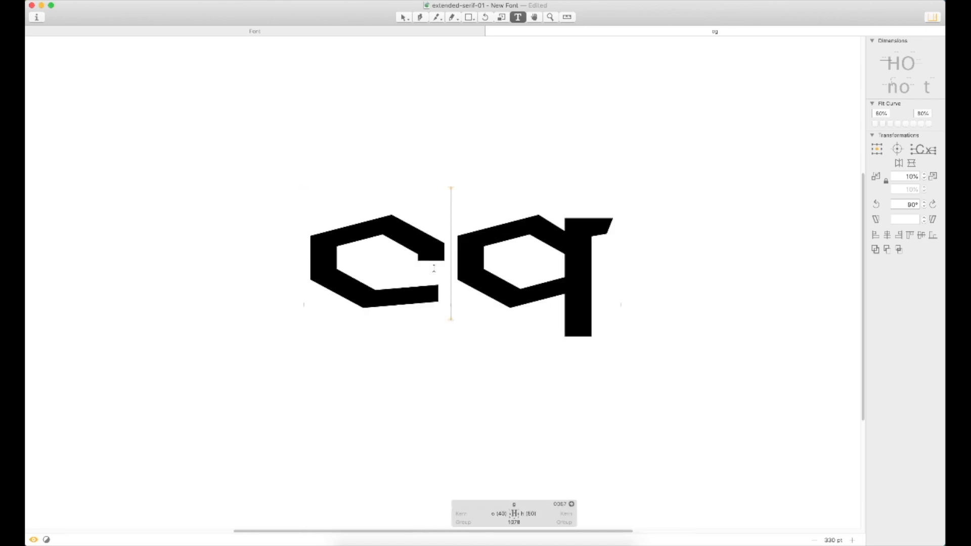
Copy the complete outline of the lowercase c and paste it into the g
{"action": "key", "text": "Escape"}
{"action": "double_click", "coordinate": [389, 272]}
{"action": "key", "text": "super+a"}
{"action": "key", "text": "super+c"}
{"action": "left_click", "coordinate": [641, 308]}
{"action": "double_click", "coordinate": [536, 256]}
{"action": "key", "text": "super+v"}
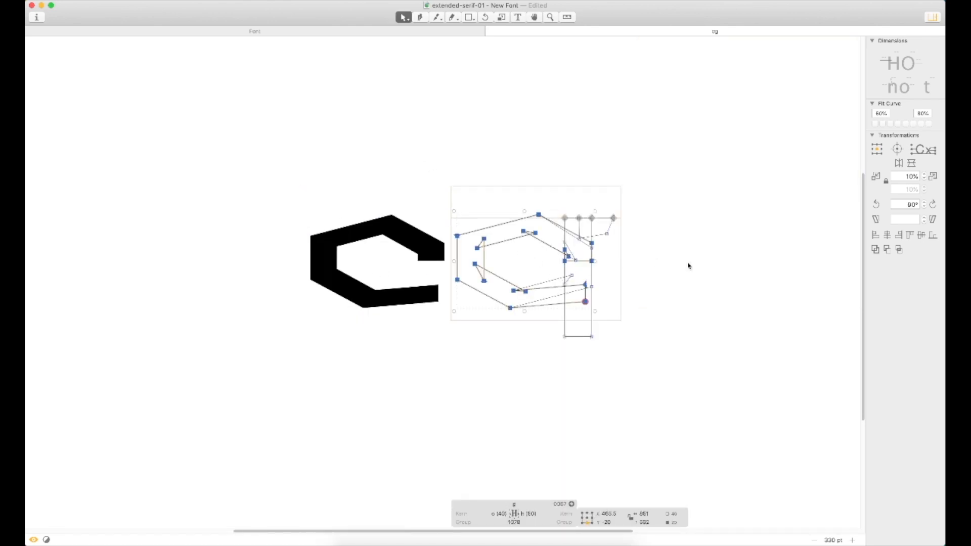
Move the pasted c outline about 490 units down below the g's bowl and flip it horizontally
{"action": "left_click_drag", "start_coordinate": [587, 286], "coordinate": [586, 363]}
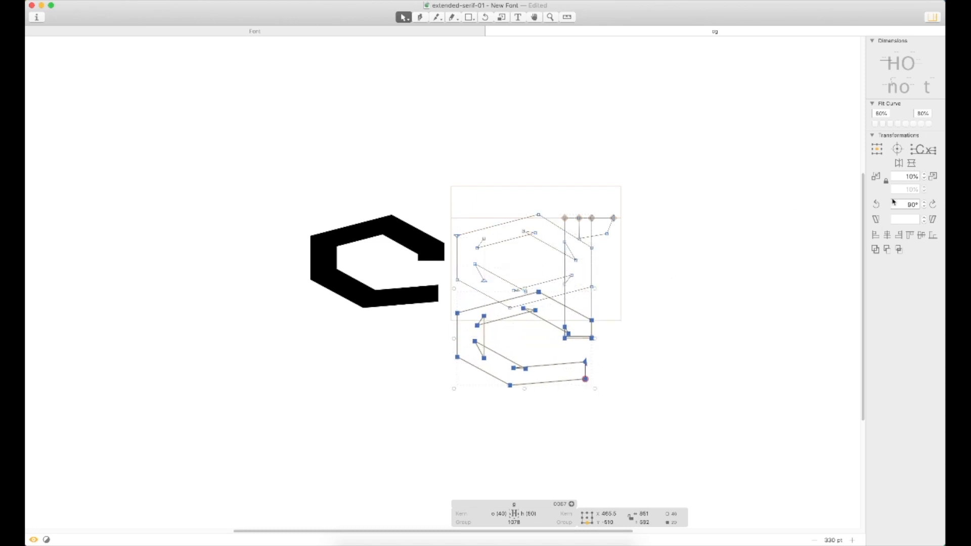
{"action": "left_click", "coordinate": [898, 163]}
{"action": "key", "text": "super+space"}
{"action": "left_click_drag", "start_coordinate": [651, 184], "coordinate": [394, 448]}
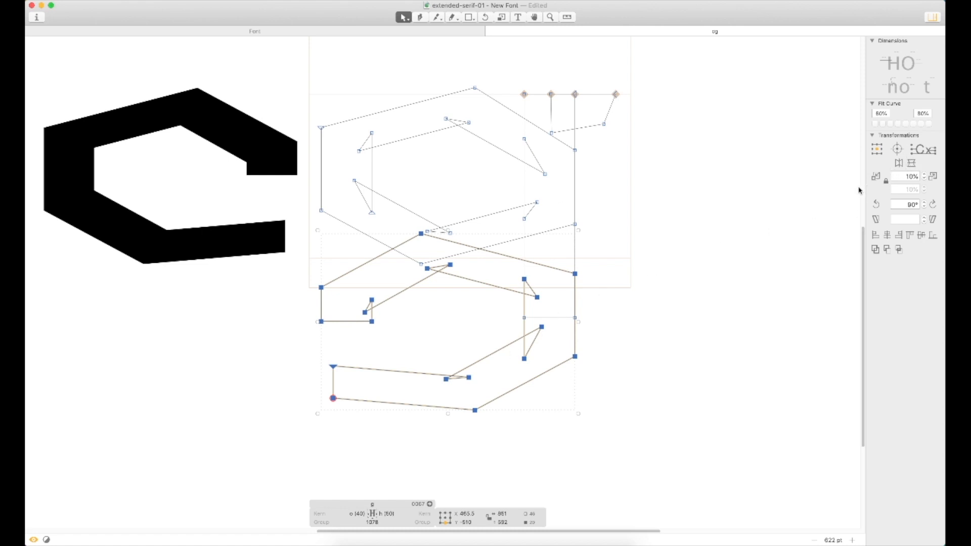
Raise the pasted c outline in the g by about 260 units
{"action": "key", "text": "shift+Up"}
{"action": "key", "text": "shift+Up"}
{"action": "key", "text": "shift+Up"}
{"action": "key", "text": "shift+Up"}
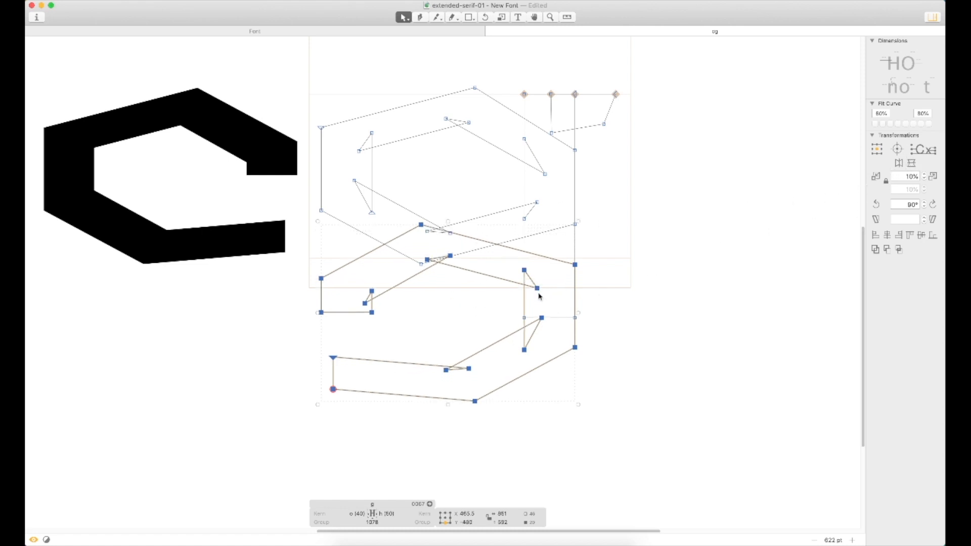
{"action": "left_click_drag", "start_coordinate": [463, 365], "coordinate": [467, 301]}
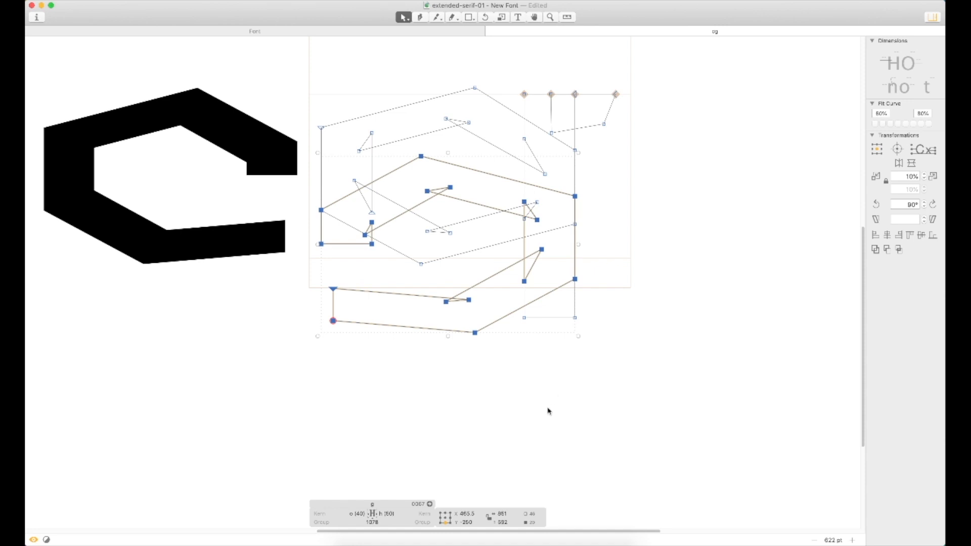
{"action": "left_click", "coordinate": [338, 245]}
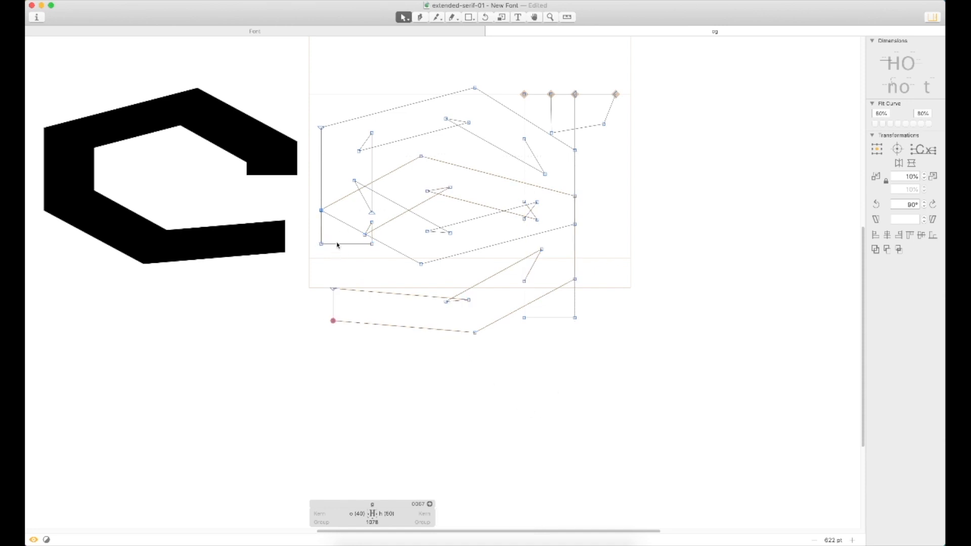
Flip the pasted c outline in the g vertically and lower it 60 units
{"action": "double_click", "coordinate": [448, 191]}
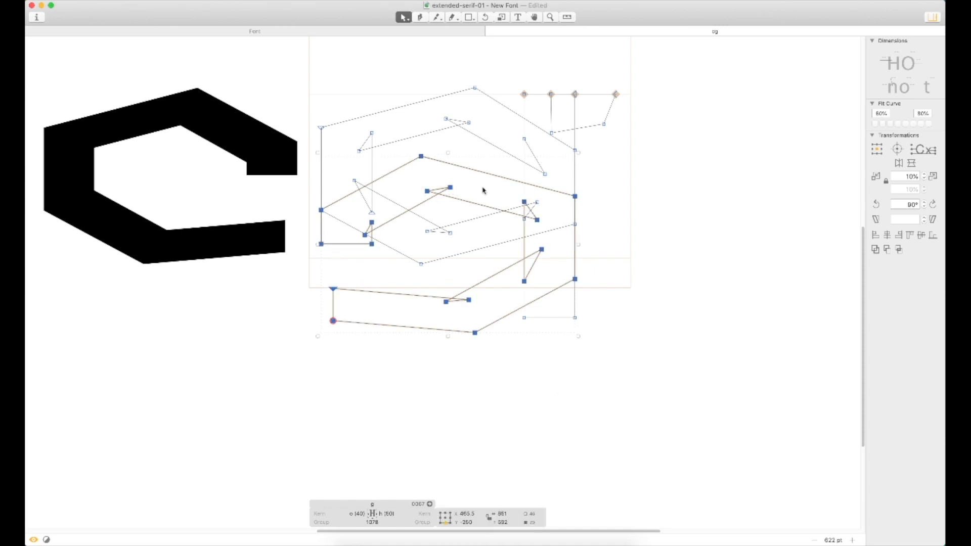
{"action": "left_click", "coordinate": [910, 163]}
{"action": "key", "text": "shift+Down"}
{"action": "key", "text": "shift+Down"}
{"action": "key", "text": "shift+Down"}
{"action": "key", "text": "shift+Down"}
{"action": "key", "text": "shift+Down"}
{"action": "key", "text": "shift+Down"}
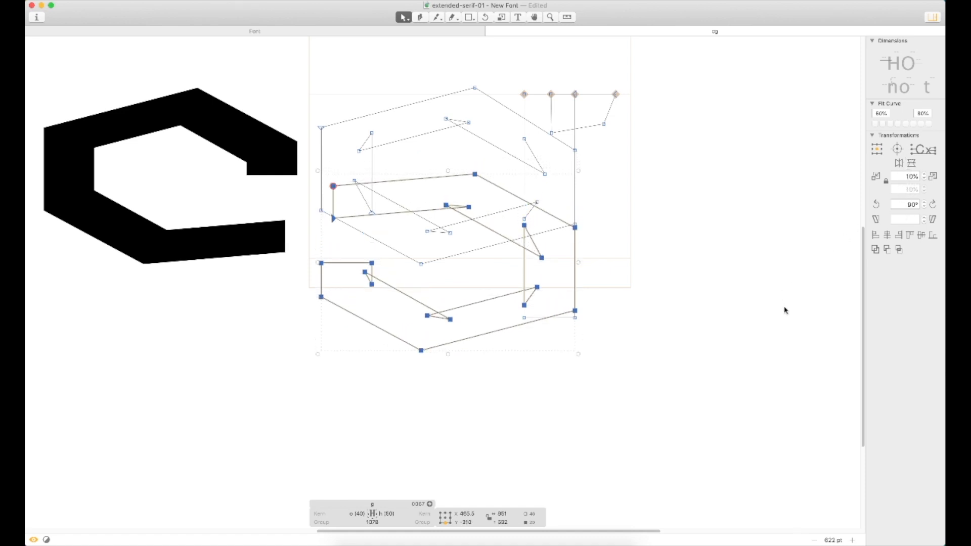
Examine the filled shape of the g on its own and at a small size beside the c
{"action": "key", "text": "space"}
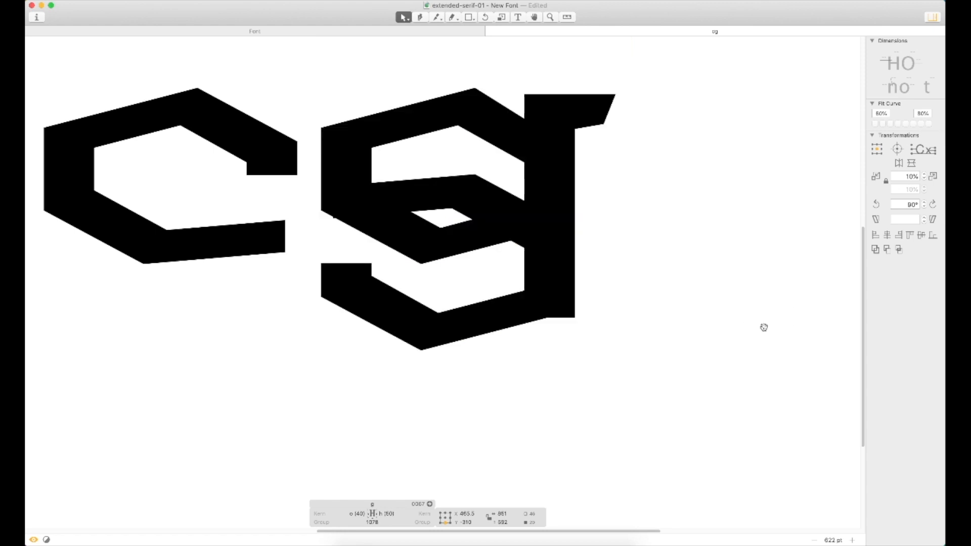
{"action": "left_click", "coordinate": [678, 270]}
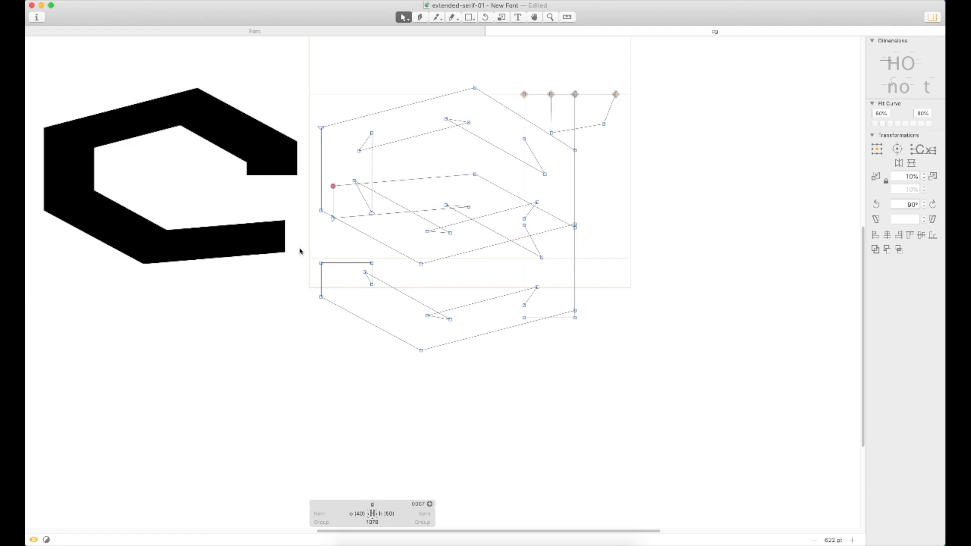
{"action": "key", "text": "super+minus"}
{"action": "key", "text": "super+minus"}
{"action": "key", "text": "super+minus"}
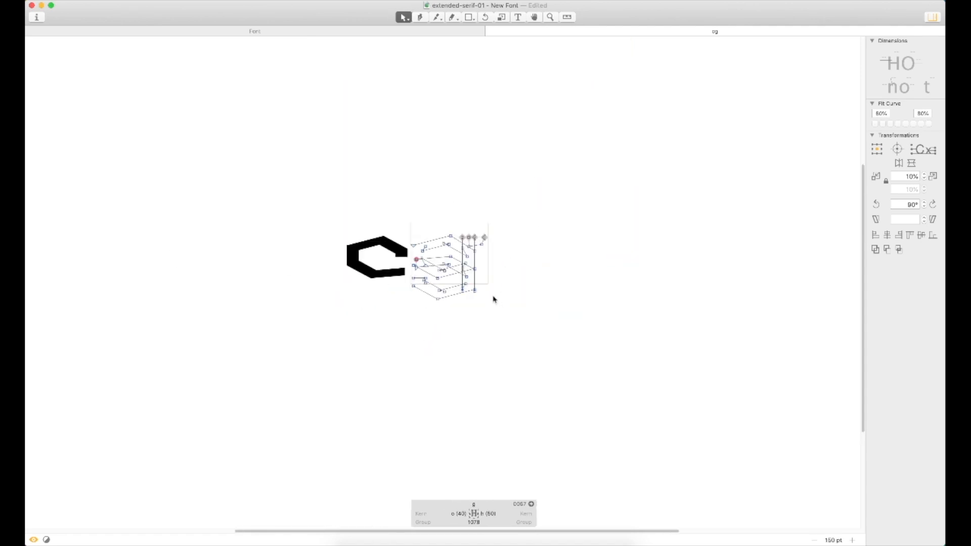
{"action": "key", "text": "t"}
{"action": "key", "text": "Right"}
{"action": "key", "text": "Escape"}
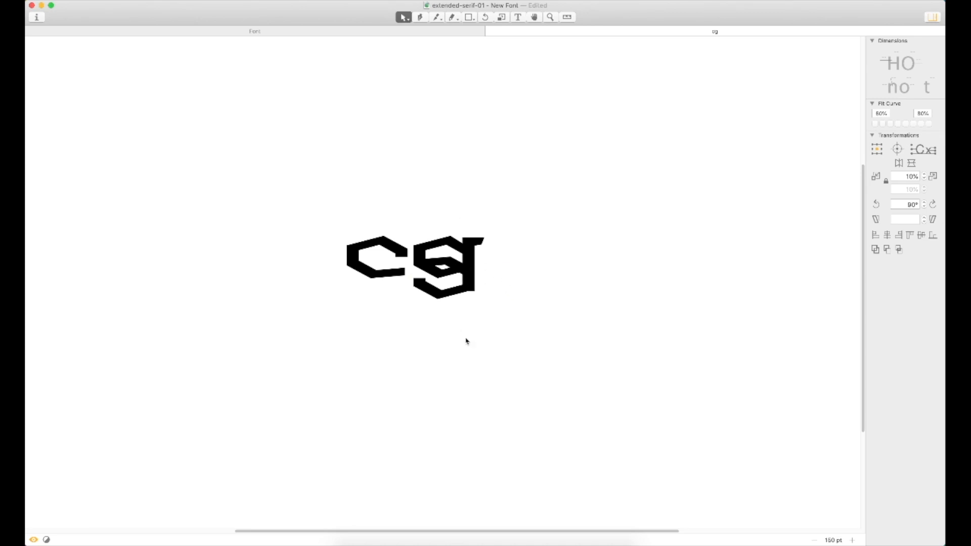
Raise the right corner of the g's stem foot to give it a slanted end, and preview the shape
{"action": "key", "text": "super+space"}
{"action": "left_click_drag", "start_coordinate": [527, 220], "coordinate": [374, 331]}
{"action": "double_click", "coordinate": [533, 308]}
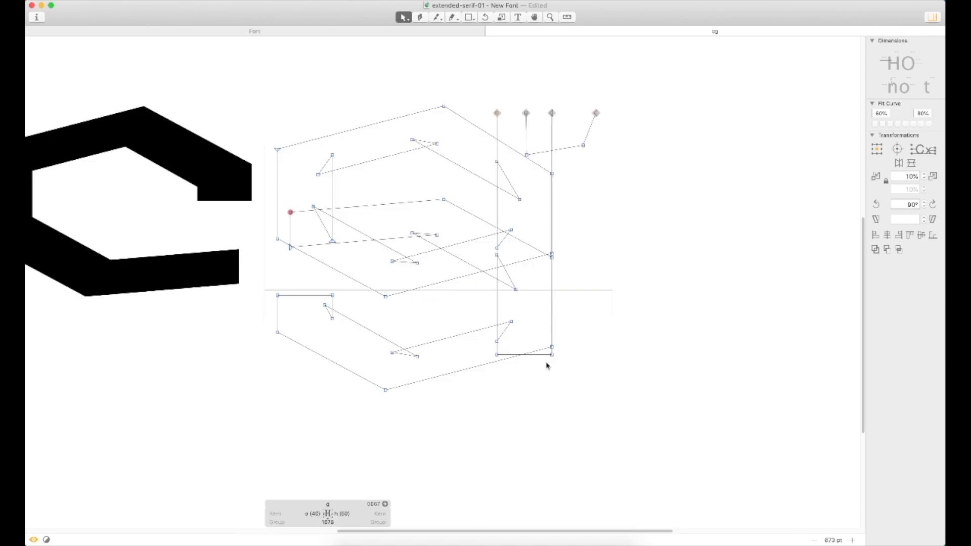
{"action": "left_click_drag", "start_coordinate": [551, 355], "coordinate": [551, 309]}
{"action": "key", "text": "super+minus"}
{"action": "key", "text": "super+minus"}
{"action": "key", "text": "t"}
{"action": "left_click", "coordinate": [540, 263]}
{"action": "key", "text": "Escape"}
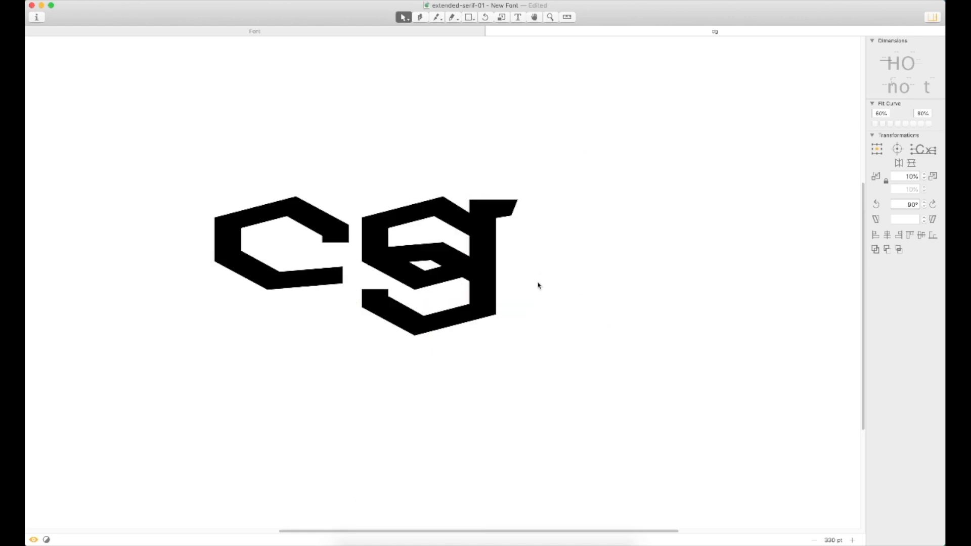
Replace the text line with the word gunning
{"action": "key", "text": "super+minus"}
{"action": "key", "text": "super+minus"}
{"action": "key", "text": "super+plus"}
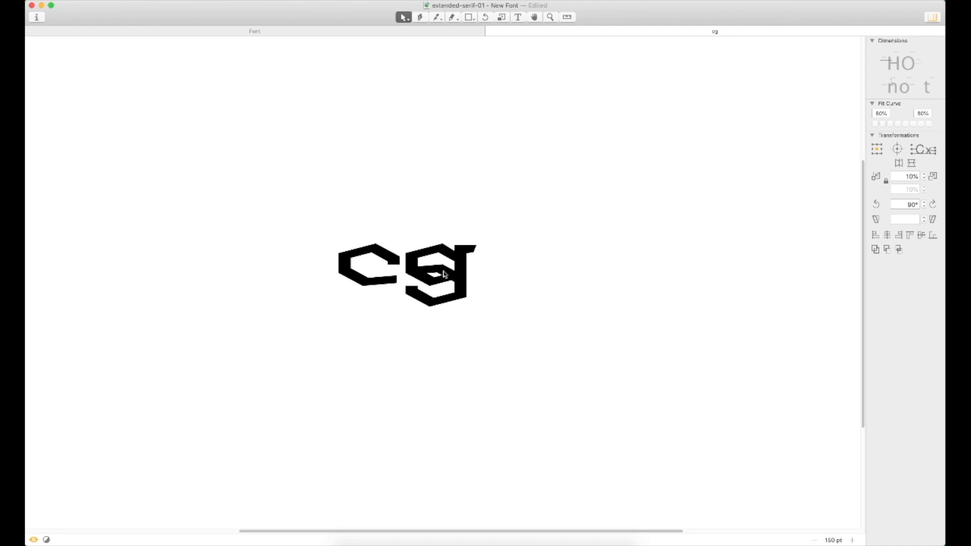
{"action": "key", "text": "t"}
{"action": "key", "text": "super+a"}
{"action": "type", "text": "gum"}
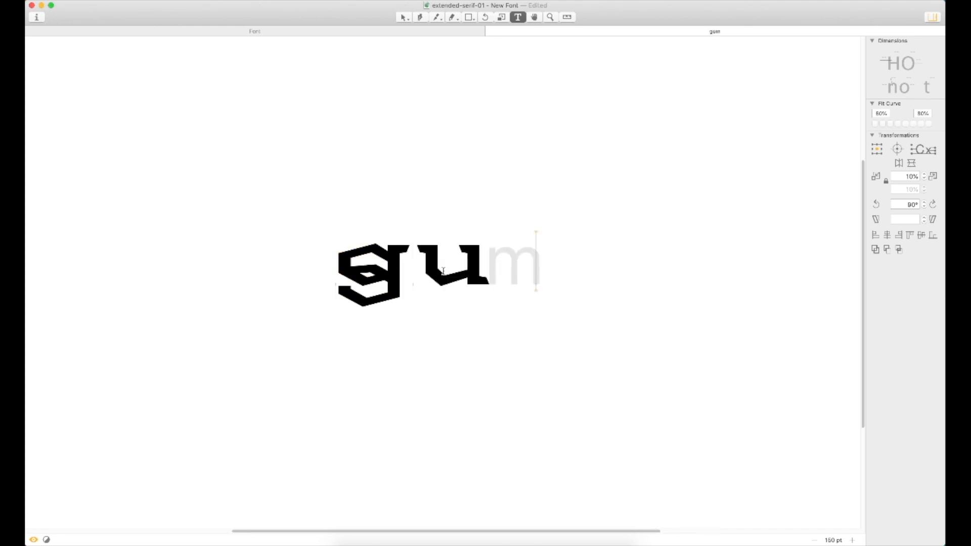
{"action": "key", "text": "BackSpace"}
{"action": "type", "text": "n"}
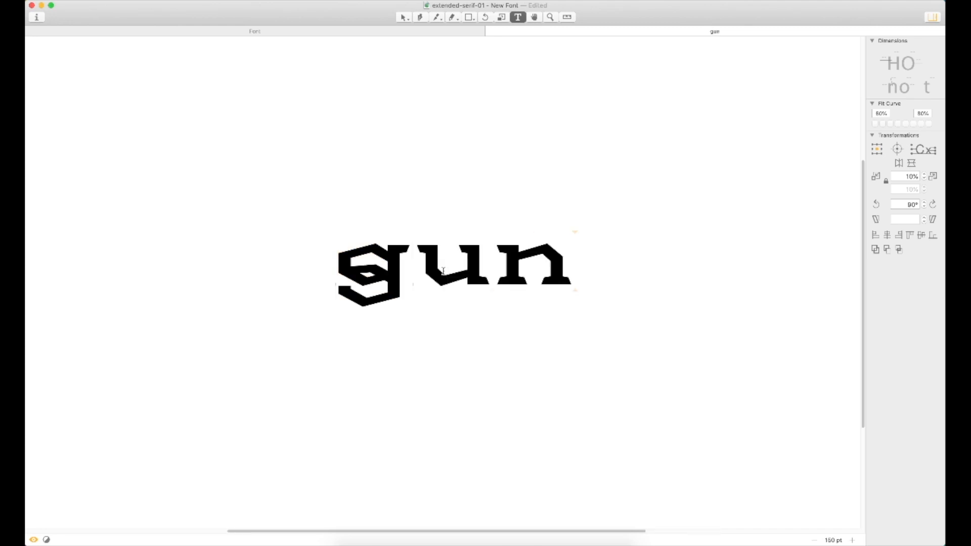
{"action": "type", "text": "ning"}
{"action": "key", "text": "Escape"}
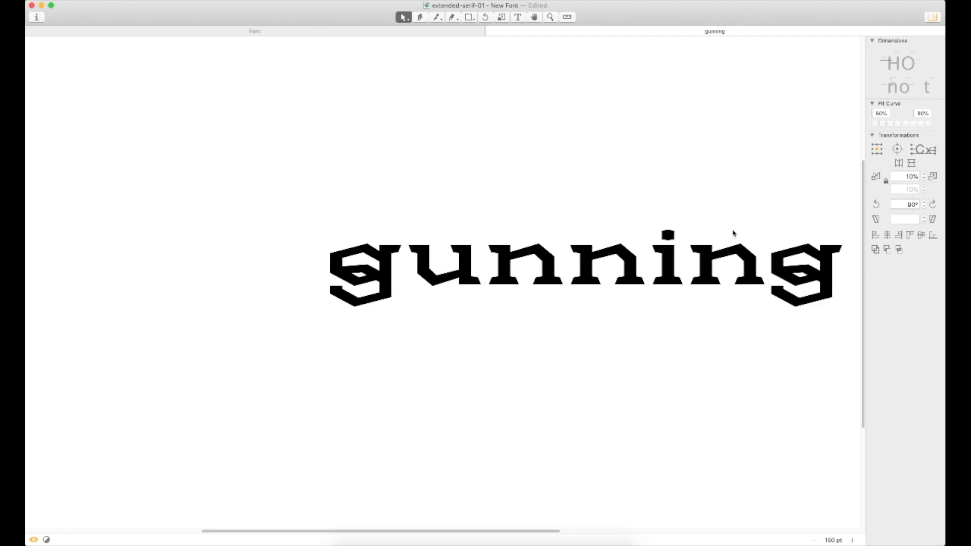
Flip the g's pasted c contour back vertically and preview the result
{"action": "key", "text": "z"}
{"action": "left_click_drag", "start_coordinate": [477, 213], "coordinate": [246, 370]}
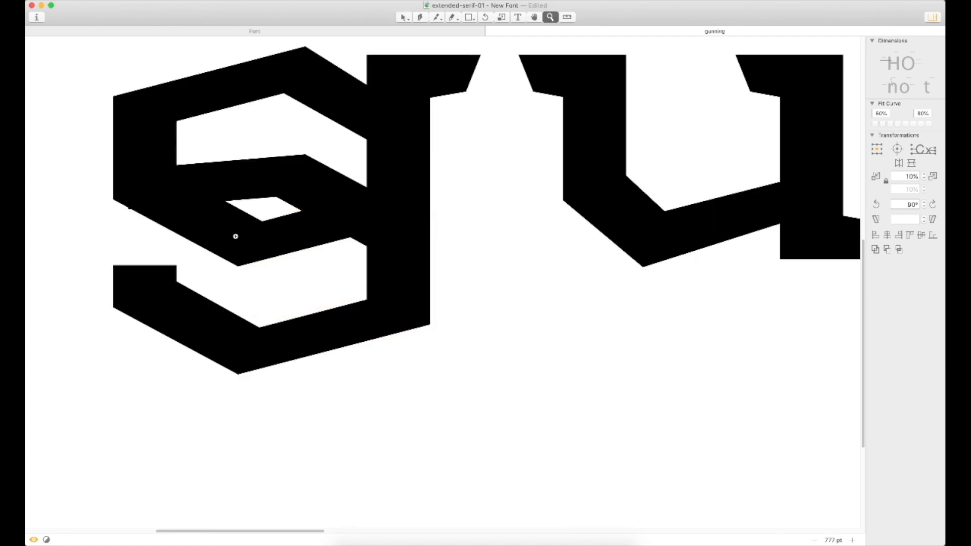
{"action": "key", "text": "v"}
{"action": "double_click", "coordinate": [325, 166]}
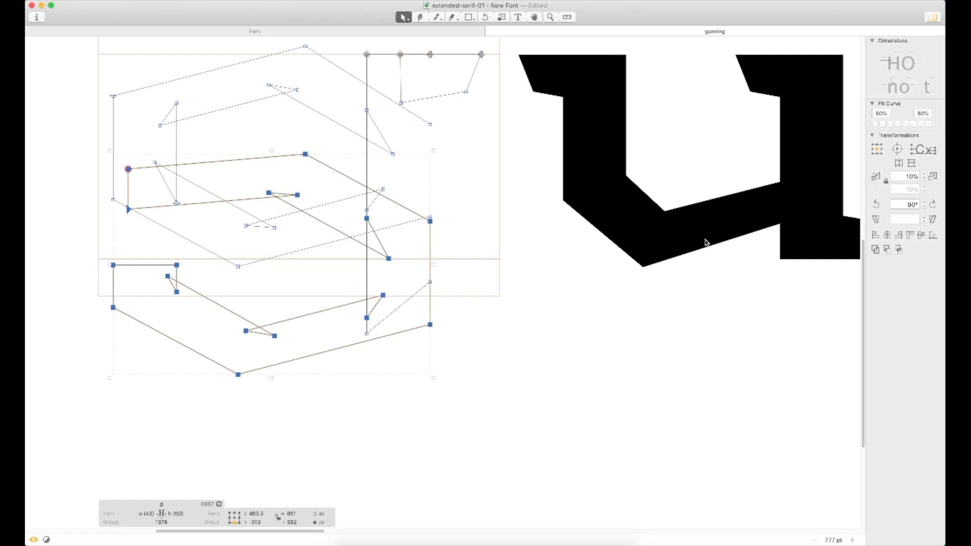
{"action": "left_click", "coordinate": [911, 163]}
{"action": "key", "text": "space"}
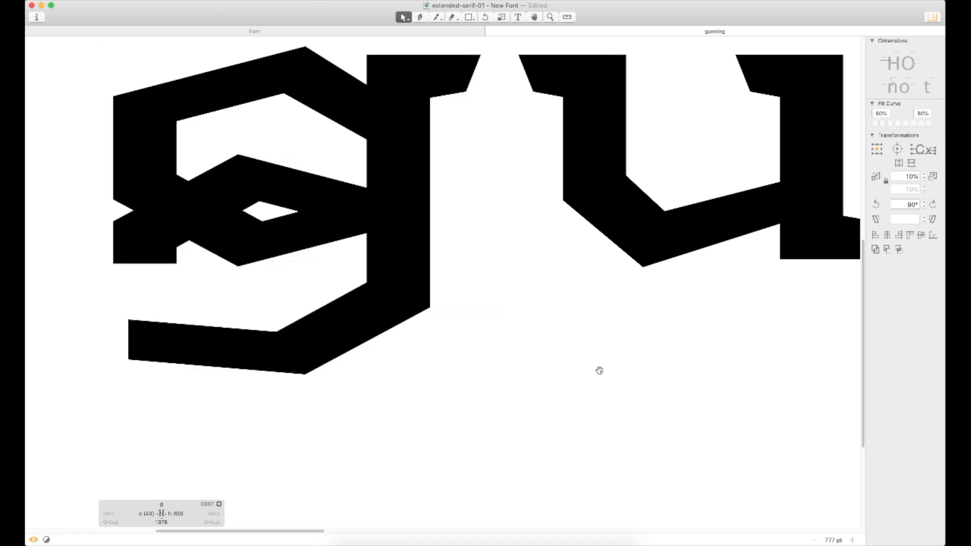
Raise the g's pasted c contour to about Y -246, lining up its left corner with the bowl's lower-left corner
{"action": "key", "text": "super+minus"}
{"action": "key", "text": "super+minus"}
{"action": "key", "text": "super+minus"}
{"action": "key", "text": "super+minus"}
{"action": "key", "text": "super+minus"}
{"action": "key", "text": "super+minus"}
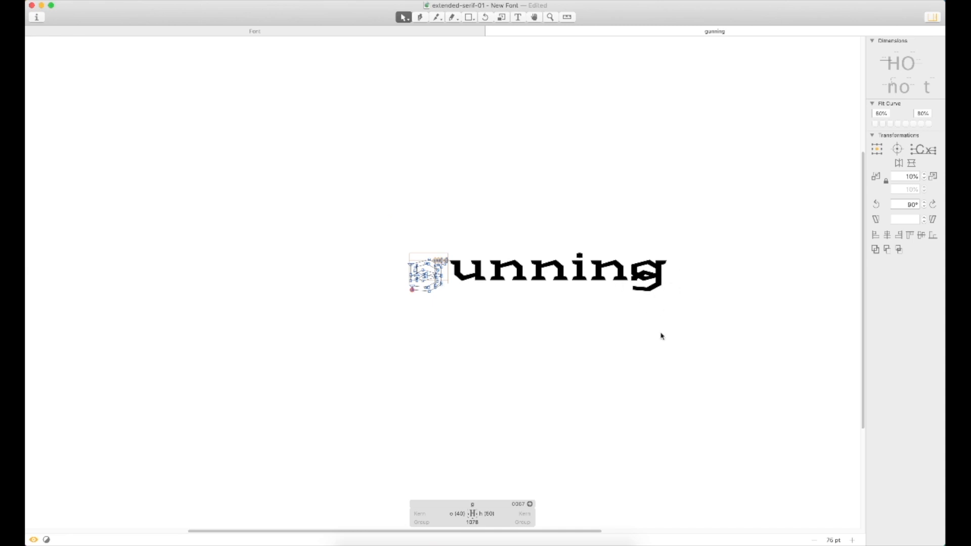
{"action": "key", "text": "super+space"}
{"action": "left_click_drag", "start_coordinate": [473, 207], "coordinate": [335, 318]}
{"action": "key", "text": "super+space"}
{"action": "left_click_drag", "start_coordinate": [678, 233], "coordinate": [409, 441]}
{"action": "double_click", "coordinate": [484, 383]}
{"action": "key", "text": "shift+Up"}
{"action": "key", "text": "shift+Up"}
{"action": "key", "text": "shift+Up"}
{"action": "key", "text": "shift+Up"}
{"action": "key", "text": "shift+Up"}
{"action": "key", "text": "shift+Up"}
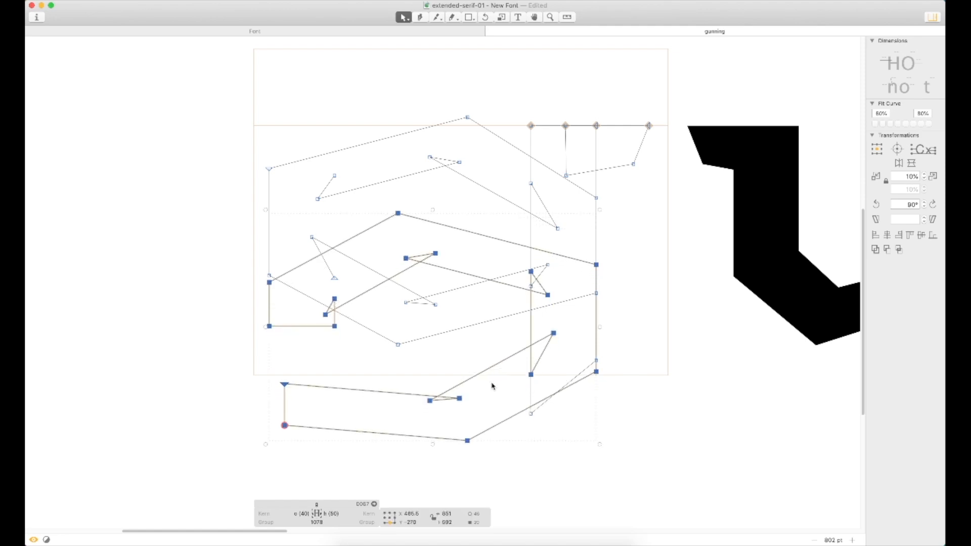
{"action": "key", "text": "Up"}
{"action": "key", "text": "Up"}
{"action": "left_click", "coordinate": [565, 421]}
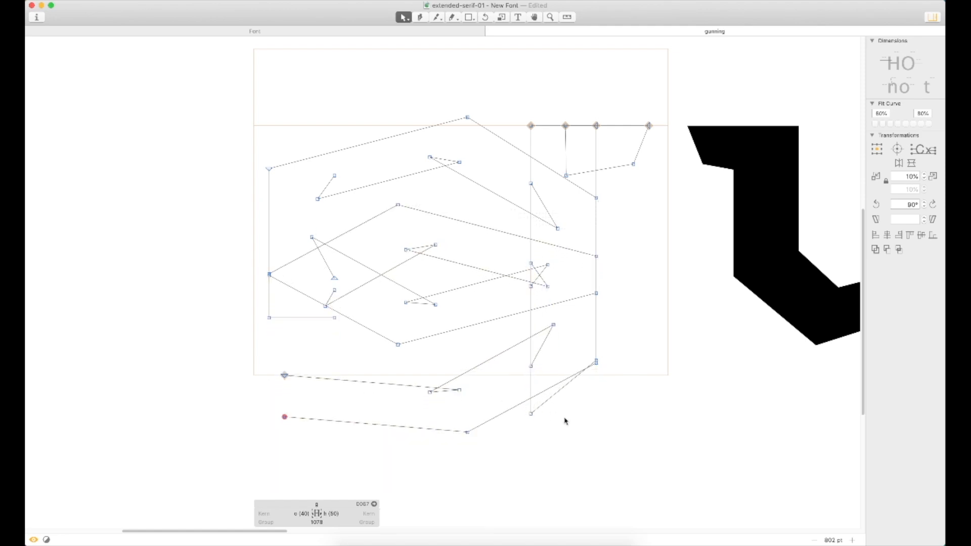
Try a vertically flipped duplicate of the pasted c contour in the g and remove it again
{"action": "double_click", "coordinate": [500, 272]}
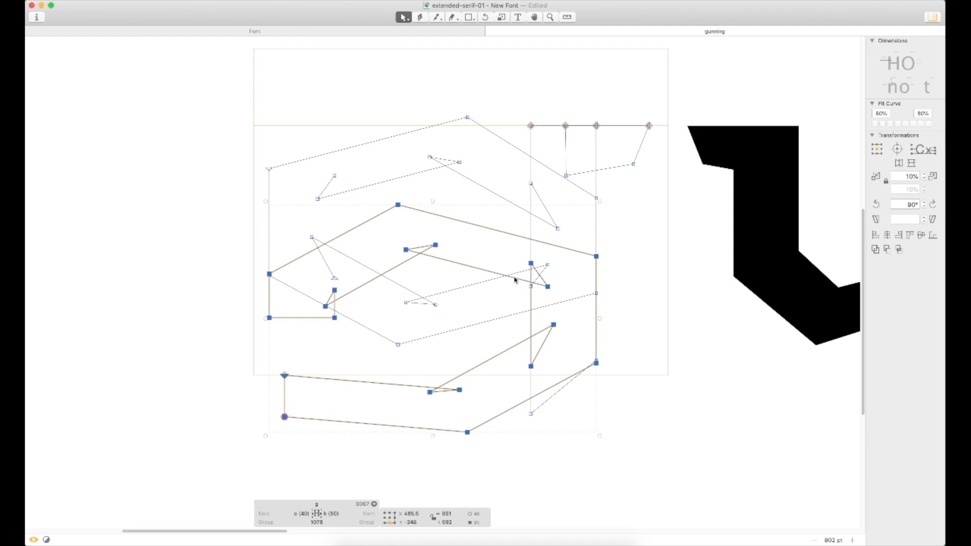
{"action": "left_click", "coordinate": [910, 163]}
{"action": "key", "text": "z"}
{"action": "key", "text": "v"}
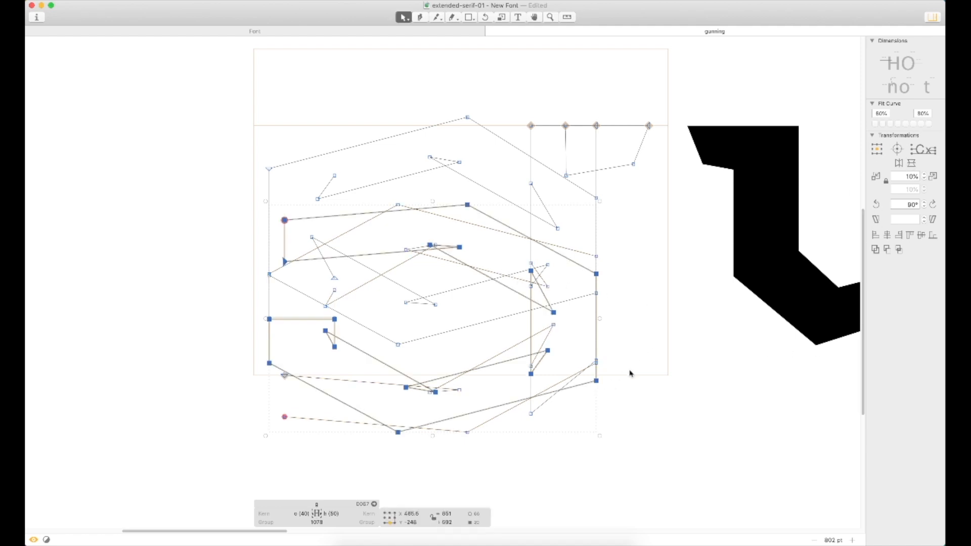
{"action": "left_click", "coordinate": [630, 374]}
{"action": "double_click", "coordinate": [515, 360]}
{"action": "key", "text": "Delete"}
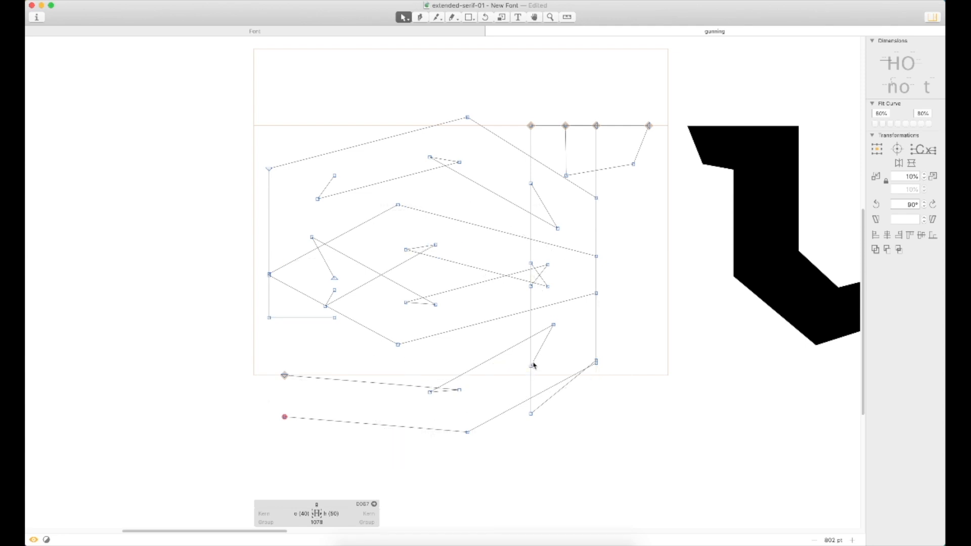
Delete the two outer left corner nodes of the pasted c contour in the g
{"action": "left_click_drag", "start_coordinate": [248, 315], "coordinate": [321, 332]}
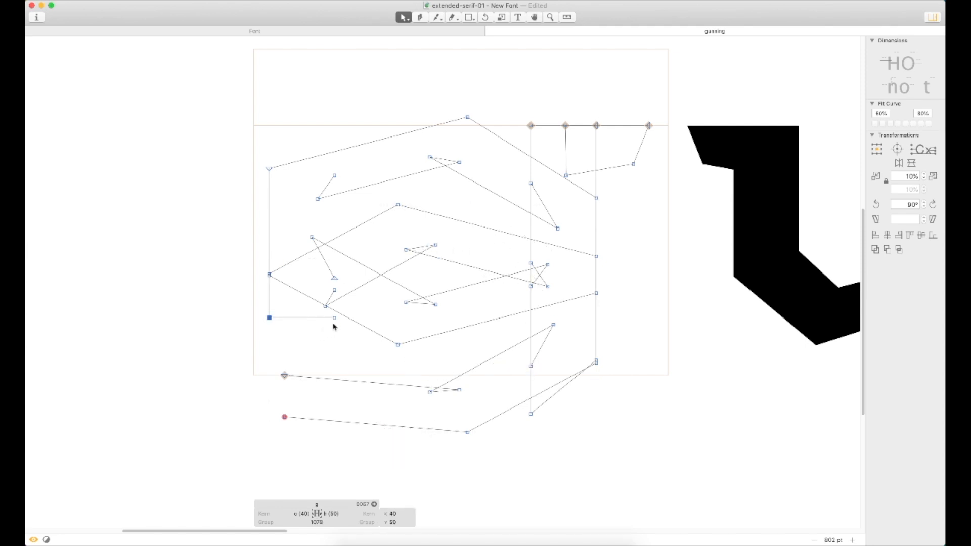
{"action": "left_click", "coordinate": [334, 318], "text": "shift"}
{"action": "left_click", "coordinate": [332, 299], "text": "shift"}
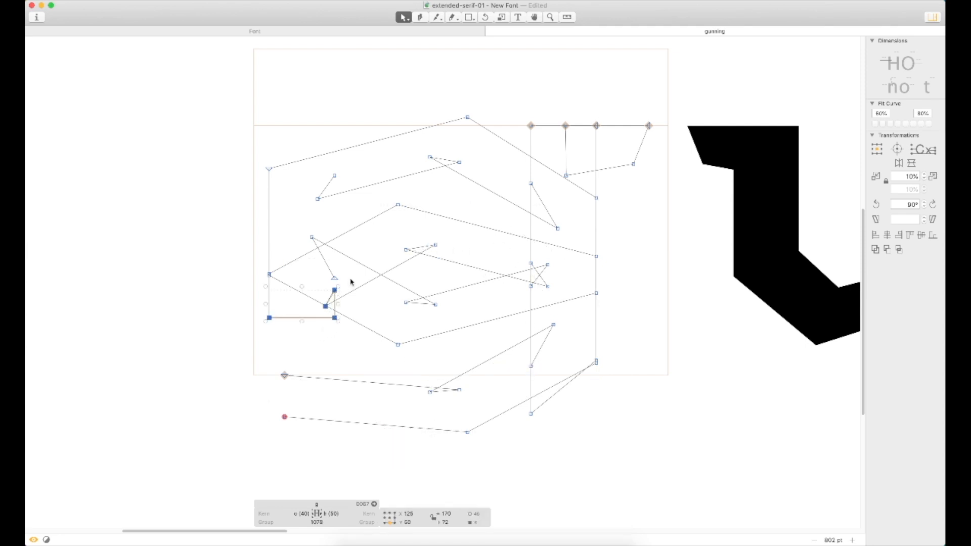
{"action": "left_click", "coordinate": [269, 277], "text": "shift"}
{"action": "left_click_drag", "start_coordinate": [257, 309], "coordinate": [311, 332]}
{"action": "key", "text": "Delete"}
{"action": "left_click", "coordinate": [270, 274]}
{"action": "key", "text": "Delete"}
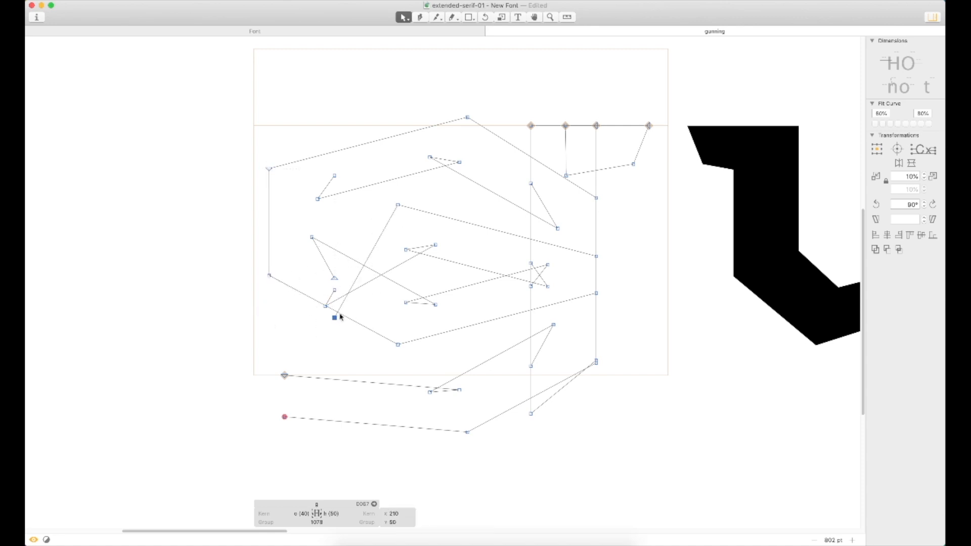
Delete the remaining terminal, inner and top nodes of the c contour's upper arm inside the g's bowl
{"action": "left_click", "coordinate": [329, 341]}
{"action": "left_click_drag", "start_coordinate": [311, 285], "coordinate": [347, 337]}
{"action": "key", "text": "Delete"}
{"action": "left_click", "coordinate": [438, 259]}
{"action": "key", "text": "Delete"}
{"action": "left_click_drag", "start_coordinate": [398, 205], "coordinate": [552, 282]}
{"action": "left_click", "coordinate": [531, 263]}
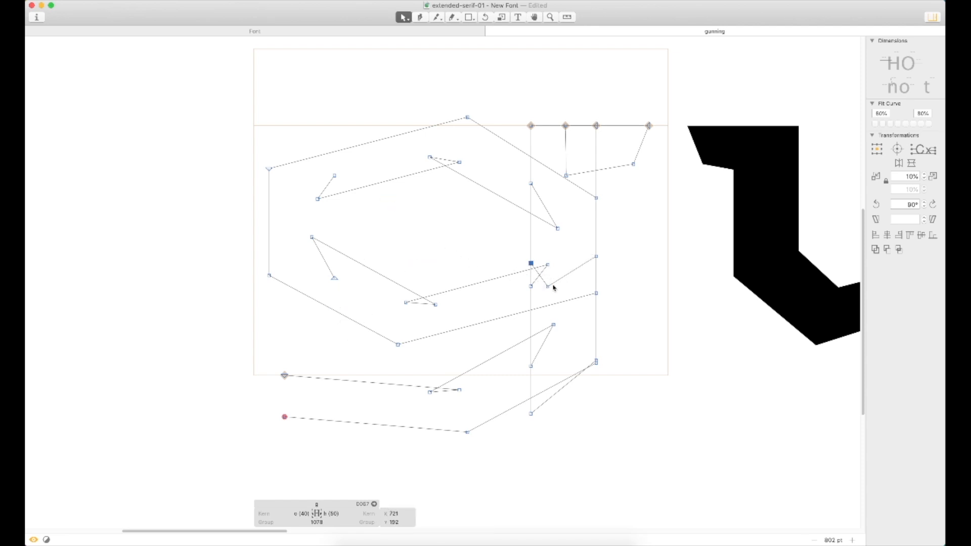
Delete the leftover upper node on the stem's inner edge and move the neighbouring node onto that edge below the bowl's inner corner
{"action": "left_click", "coordinate": [552, 291]}
{"action": "double_click", "coordinate": [563, 278]}
{"action": "left_click", "coordinate": [569, 258]}
{"action": "left_click", "coordinate": [531, 264]}
{"action": "key", "text": "BackSpace"}
{"action": "left_click_drag", "start_coordinate": [547, 287], "coordinate": [530, 301]}
Raise the slanted foot of the g's stem inside the tail, with its right corner at Y 8, and preview the glyph
{"action": "left_click", "coordinate": [548, 432]}
{"action": "left_click_drag", "start_coordinate": [530, 414], "coordinate": [557, 385]}
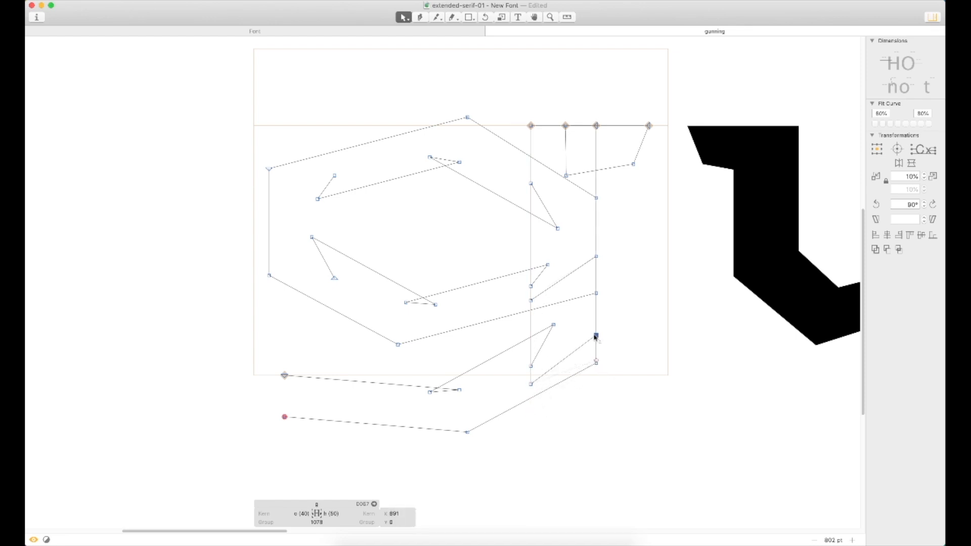
{"action": "left_click", "coordinate": [627, 329]}
{"action": "key", "text": "space"}
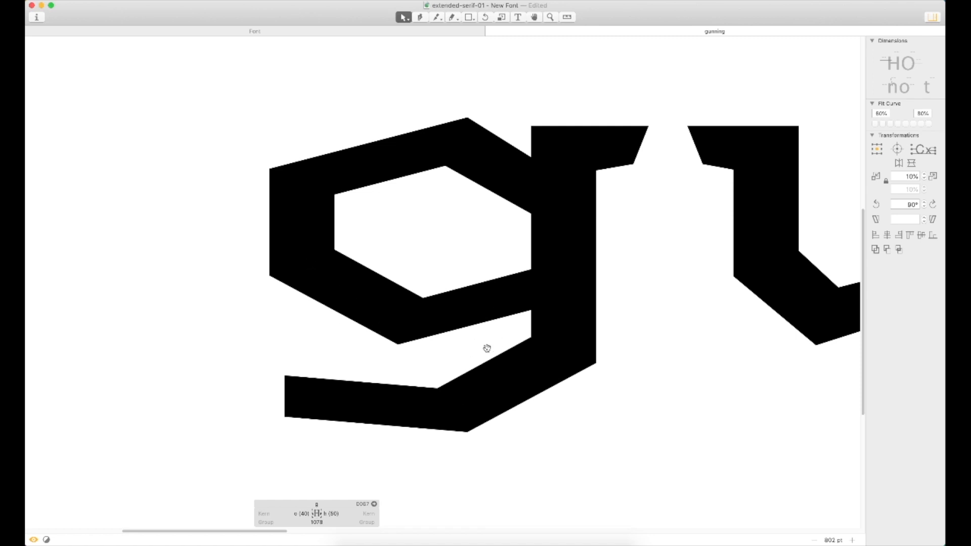
Replace the text line with the word hugging
{"action": "left_click_drag", "start_coordinate": [506, 427], "coordinate": [416, 376]}
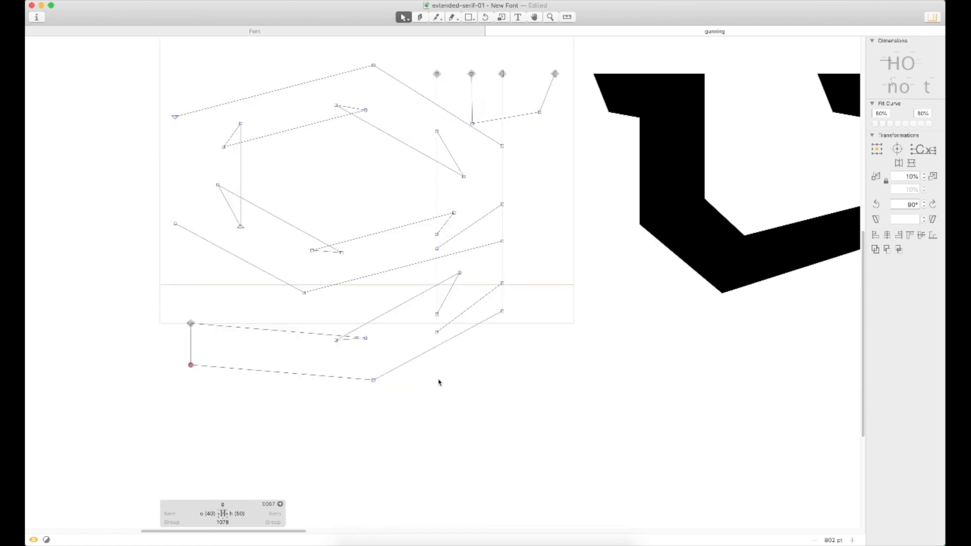
{"action": "key", "text": "super+minus"}
{"action": "key", "text": "super+minus"}
{"action": "key", "text": "super+minus"}
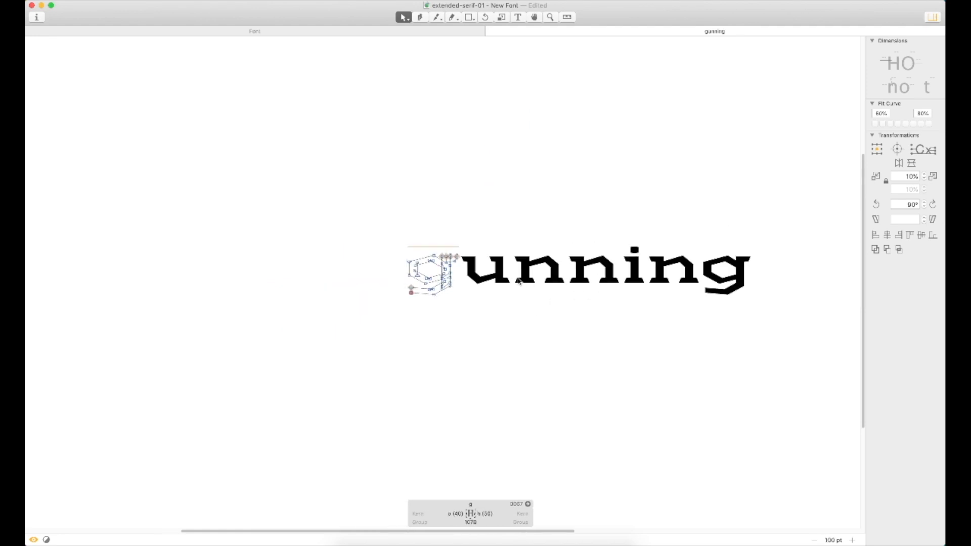
{"action": "key", "text": "t"}
{"action": "key", "text": "super+a"}
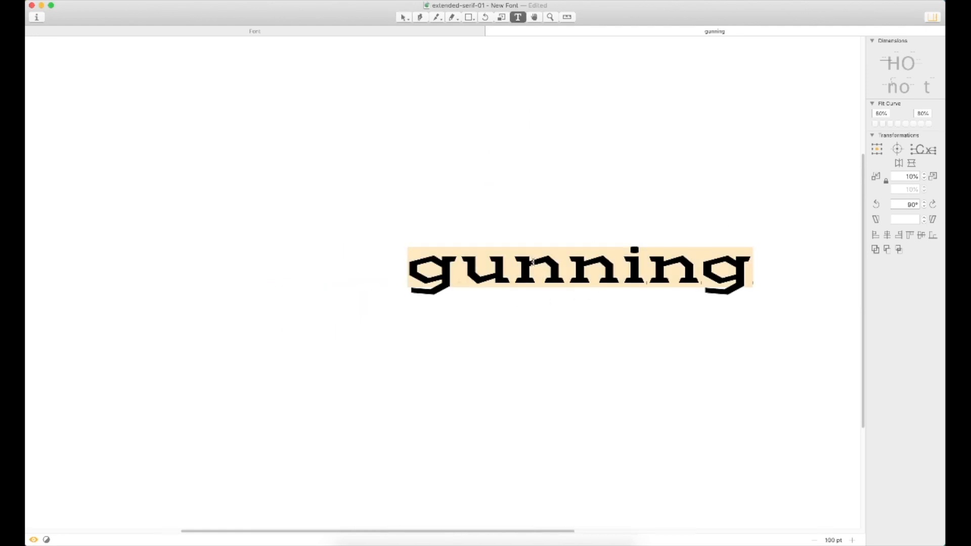
{"action": "type", "text": "hugging"}
{"action": "key", "text": "Escape"}
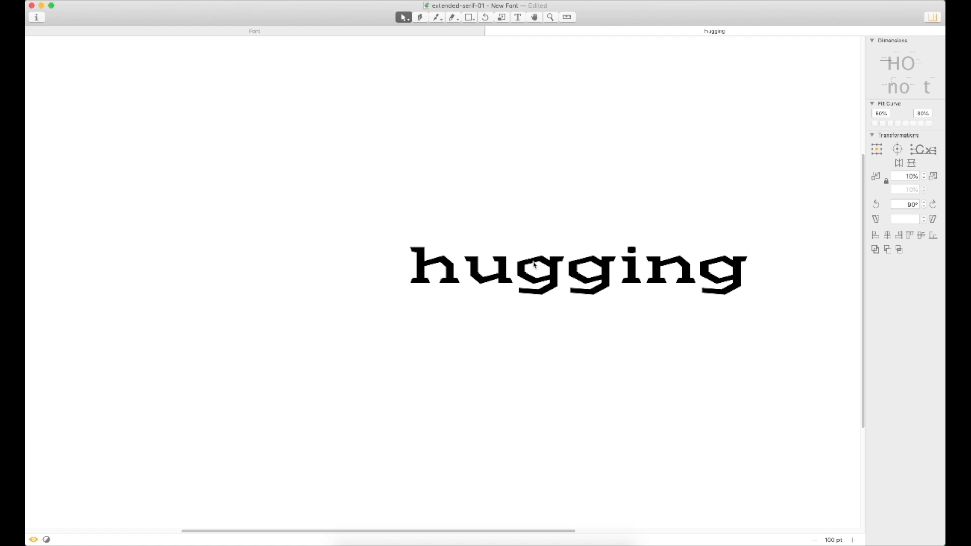
Examine the letterforms of the word hugging at 150 pt, without a trailing space in the line
{"action": "key", "text": "t"}
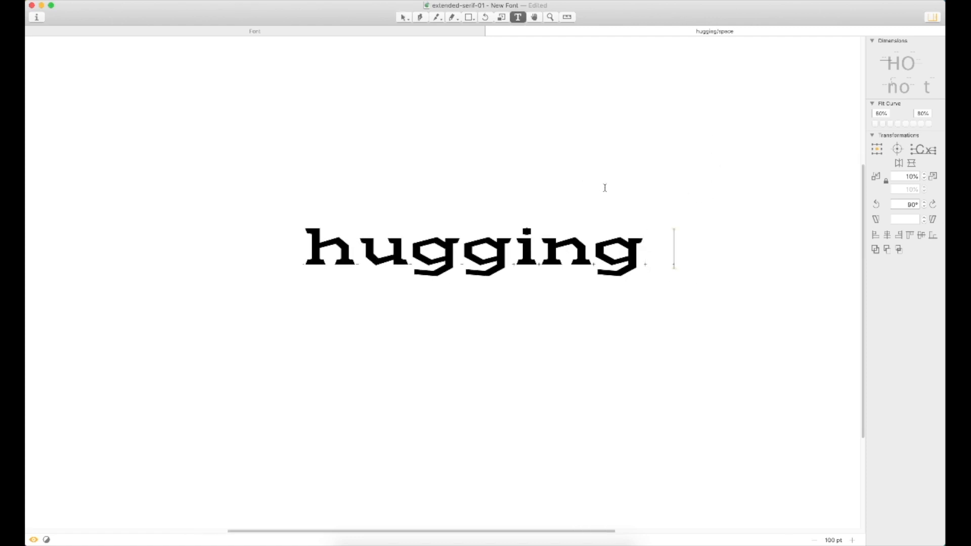
{"action": "key", "text": "super+plus"}
{"action": "key", "text": "Escape"}
{"action": "key", "text": "t"}
{"action": "key", "text": "BackSpace"}
{"action": "key", "text": "Escape"}
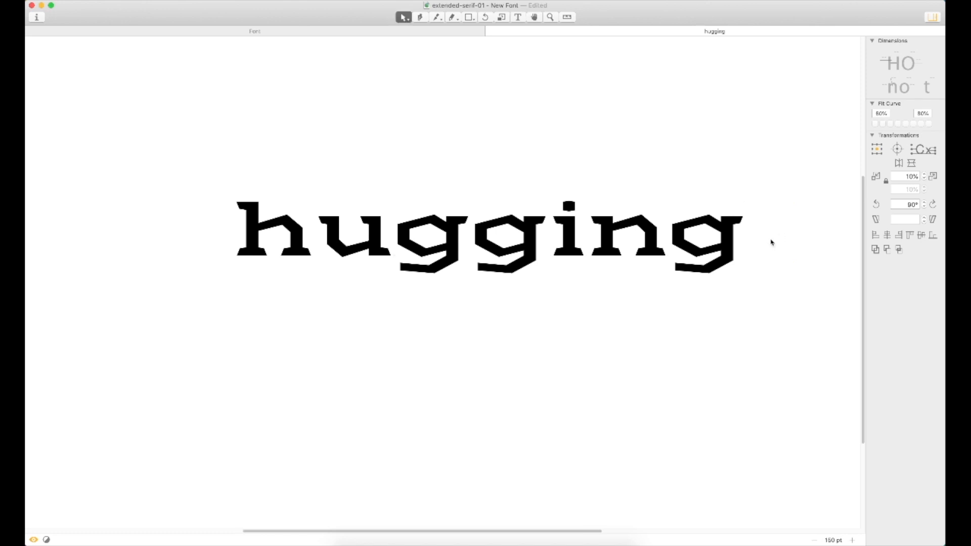
{"action": "left_click_drag", "start_coordinate": [737, 181], "coordinate": [721, 199]}
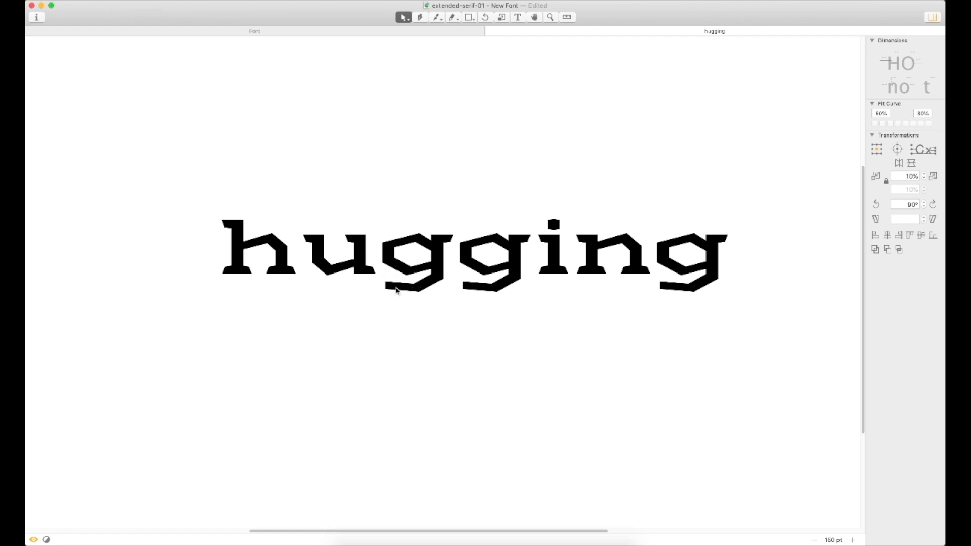
Duplicate the outer and inner bowl contours of the first g straight down, placing the copy at Y -140
{"action": "key", "text": "super+space"}
{"action": "left_click_drag", "start_coordinate": [471, 225], "coordinate": [355, 325]}
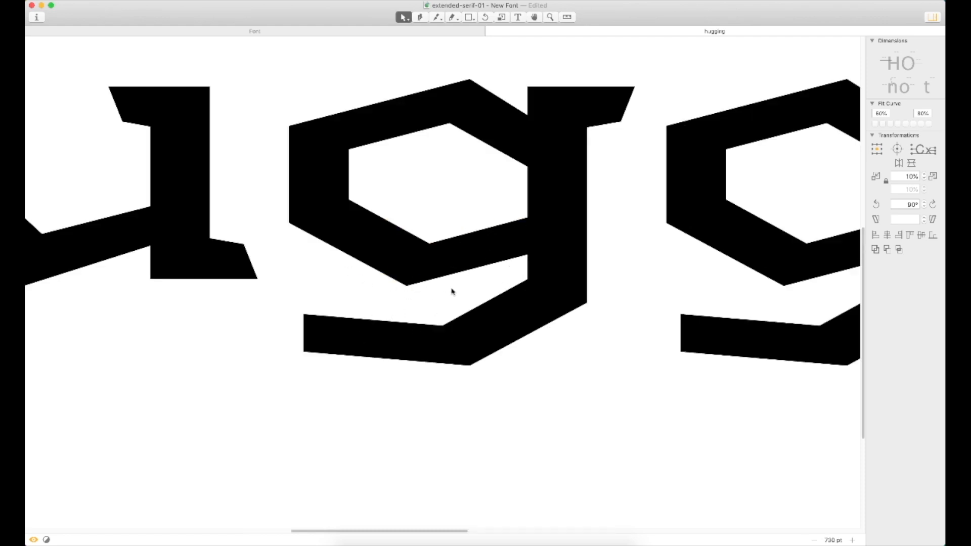
{"action": "double_click", "coordinate": [454, 265]}
{"action": "double_click", "coordinate": [473, 244]}
{"action": "double_click", "coordinate": [470, 270], "text": "shift"}
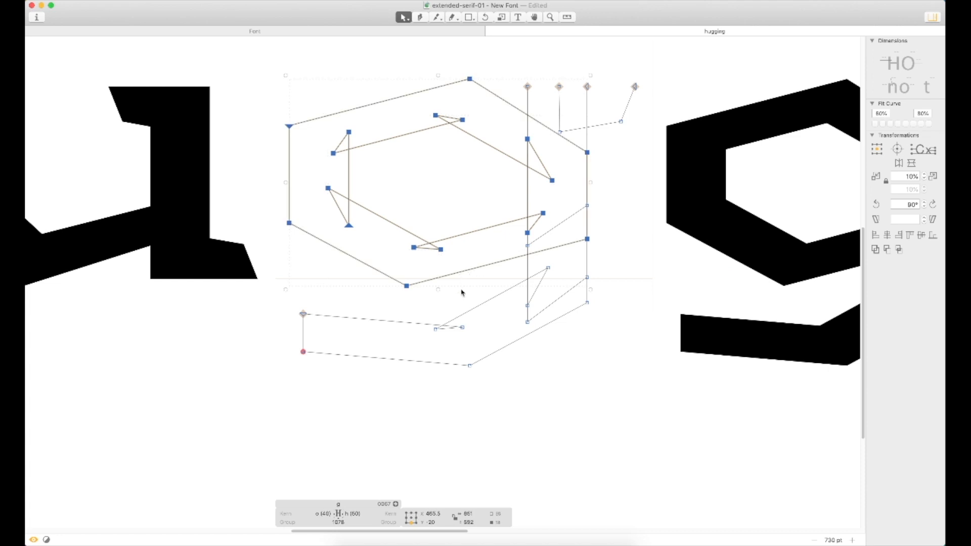
{"action": "left_click_drag", "start_coordinate": [461, 275], "coordinate": [465, 318]}
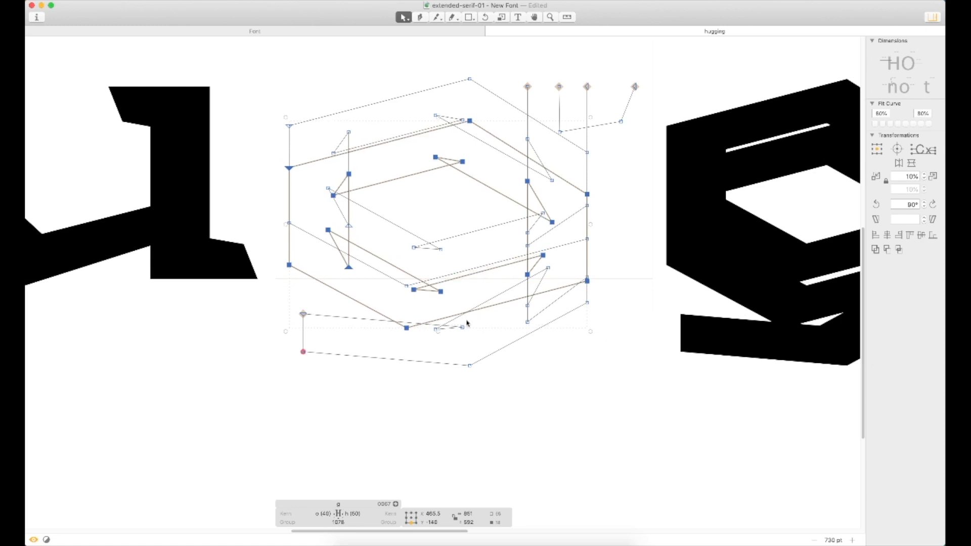
Lower both contours of the copied bowl to Y -268, over the g's tail
{"action": "left_click", "coordinate": [477, 397]}
{"action": "key", "text": "z"}
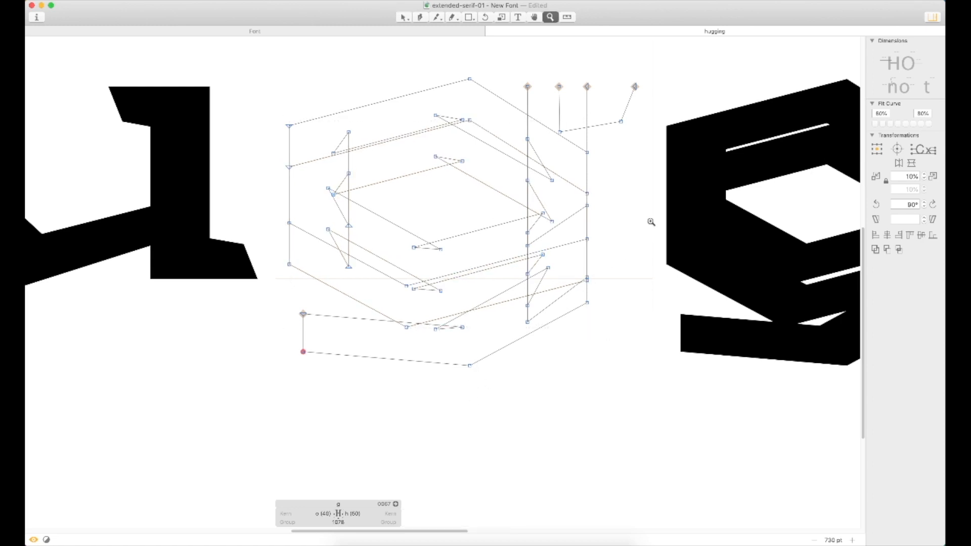
{"action": "left_click", "coordinate": [441, 352]}
{"action": "key", "text": "v"}
{"action": "double_click", "coordinate": [356, 169]}
{"action": "left_click", "coordinate": [326, 237]}
{"action": "double_click", "coordinate": [425, 180]}
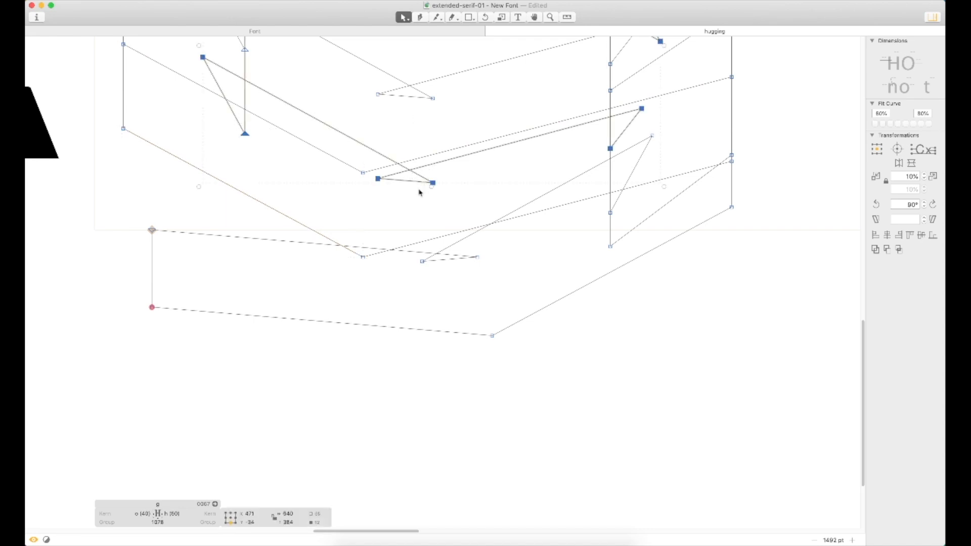
{"action": "left_click", "coordinate": [327, 260]}
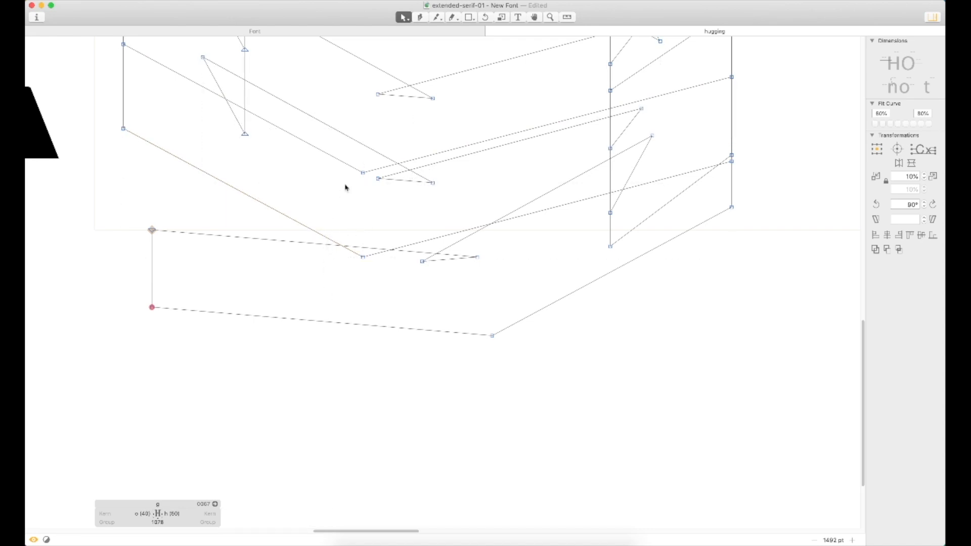
{"action": "double_click", "coordinate": [420, 175]}
{"action": "double_click", "coordinate": [317, 234], "text": "shift"}
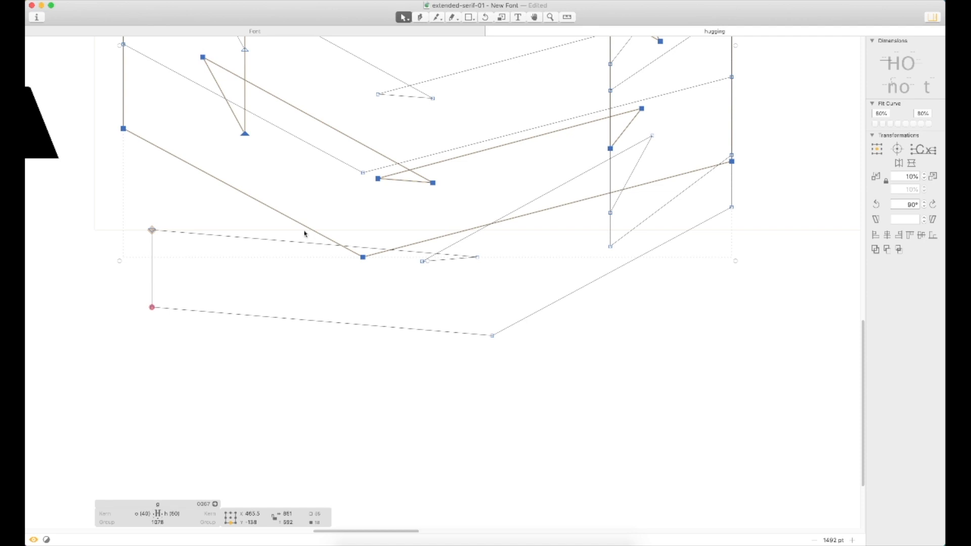
{"action": "left_click_drag", "start_coordinate": [381, 183], "coordinate": [372, 260]}
{"action": "key", "text": "shift+Down"}
{"action": "key", "text": "shift+Down"}
{"action": "key", "text": "shift+Down"}
{"action": "key", "text": "shift+Up"}
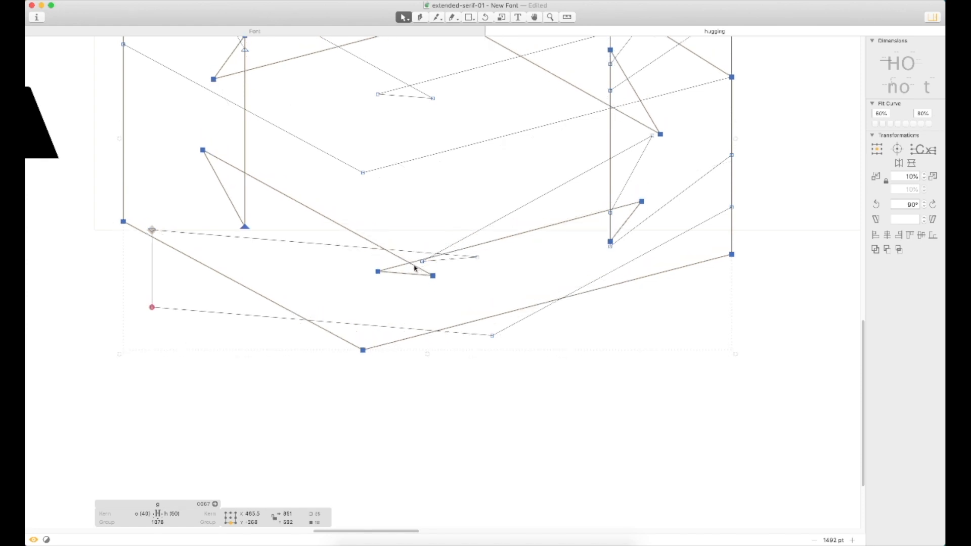
Shift the copied bowl contours left to X 395.5 with their base at Y -268
{"action": "key", "text": "shift+Down"}
{"action": "key", "text": "shift+Left"}
{"action": "key", "text": "shift+Left"}
{"action": "key", "text": "shift+Left"}
{"action": "key", "text": "shift+Left"}
{"action": "key", "text": "shift+Left"}
{"action": "key", "text": "shift+Left"}
{"action": "key", "text": "shift+Left"}
{"action": "key", "text": "shift+Left"}
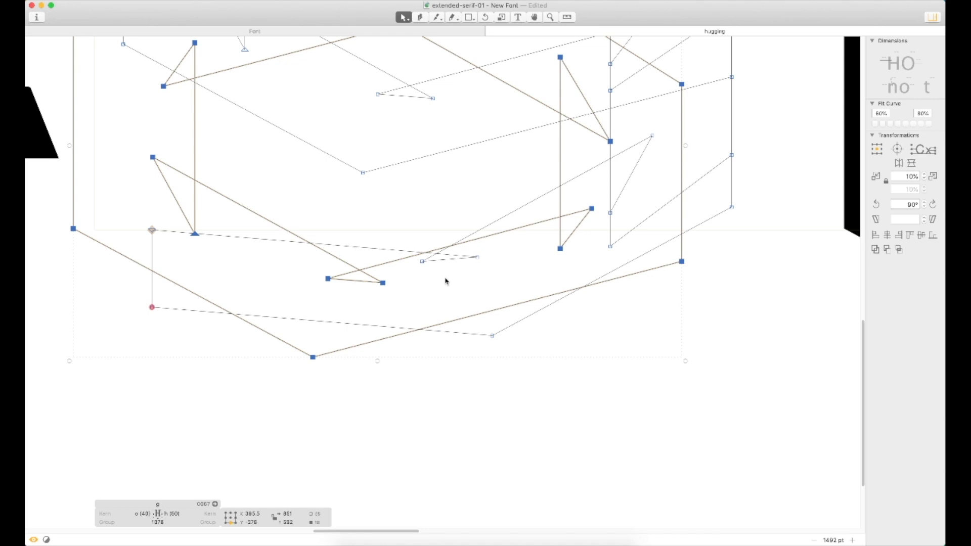
{"action": "key", "text": "shift+Up"}
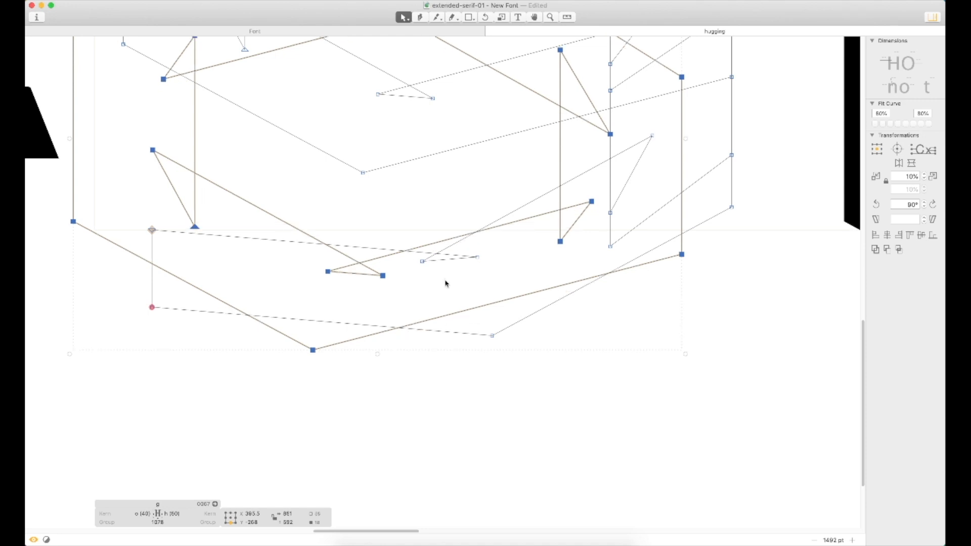
{"action": "left_click", "coordinate": [312, 209]}
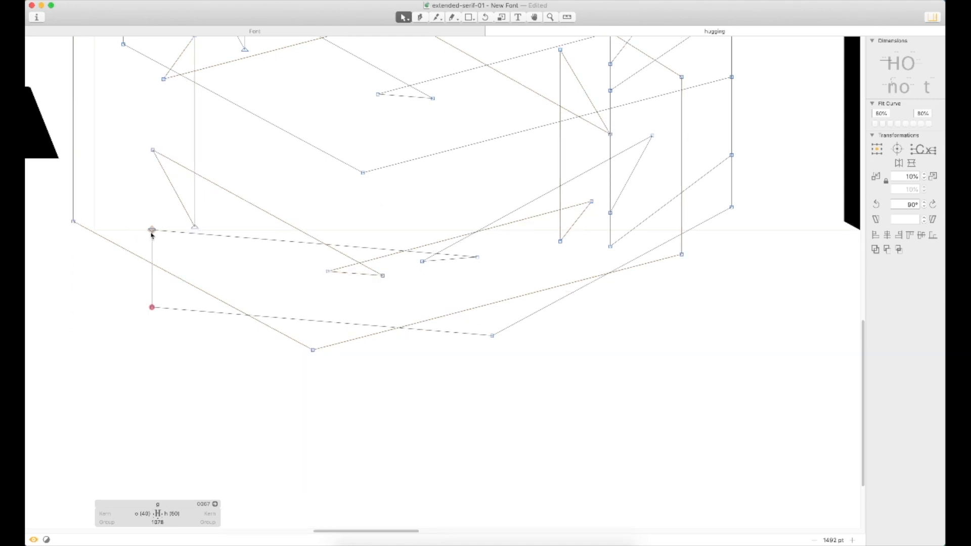
Move the upper node of the tail's terminal up onto the copied inner contour's left node at Y 12
{"action": "left_click_drag", "start_coordinate": [151, 231], "coordinate": [152, 151]}
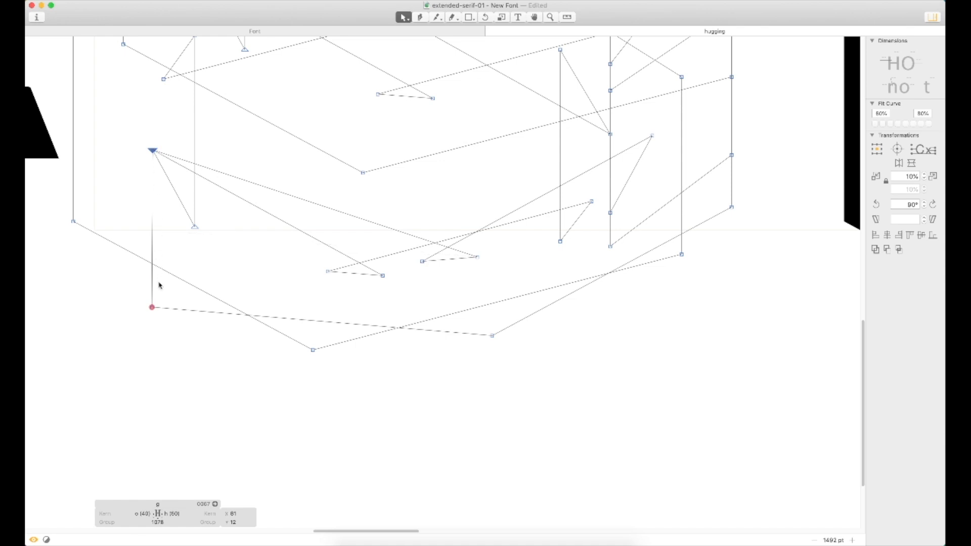
{"action": "key", "text": "shift+Up"}
{"action": "key", "text": "shift+Up"}
{"action": "key", "text": "shift+Up"}
Raise the lower node of the tail's terminal until it sits on the copied bowl's lower-left outer edge
{"action": "left_click_drag", "start_coordinate": [138, 301], "coordinate": [167, 323]}
{"action": "key", "text": "shift+Up"}
{"action": "key", "text": "shift+Up"}
{"action": "key", "text": "shift+Up"}
{"action": "key", "text": "shift+Up"}
{"action": "key", "text": "shift+Up"}
{"action": "key", "text": "shift+Up"}
{"action": "left_click", "coordinate": [167, 321]}
{"action": "key", "text": "z"}
{"action": "left_click_drag", "start_coordinate": [174, 249], "coordinate": [126, 285]}
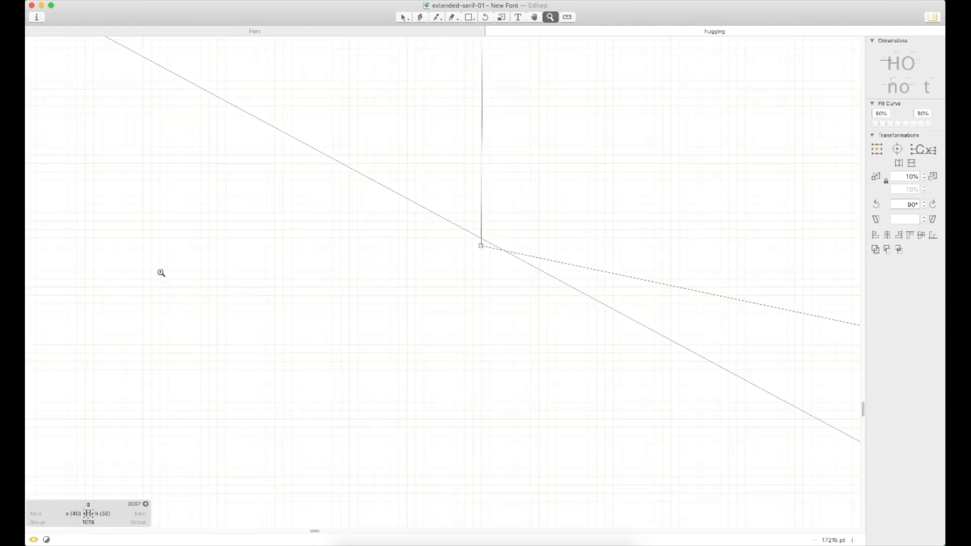
{"action": "key", "text": "v"}
{"action": "left_click", "coordinate": [480, 246]}
{"action": "key", "text": "Up"}
{"action": "left_click", "coordinate": [466, 264]}
Move the two overlapping inner corner nodes of the tail onto the copied bowl's matching lower inner nodes
{"action": "key", "text": "super+0"}
{"action": "key", "text": "space"}
{"action": "left_click_drag", "start_coordinate": [408, 435], "coordinate": [427, 126]}
{"action": "left_click_drag", "start_coordinate": [410, 239], "coordinate": [475, 239]}
{"action": "key", "text": "z"}
{"action": "left_click_drag", "start_coordinate": [541, 191], "coordinate": [250, 314]}
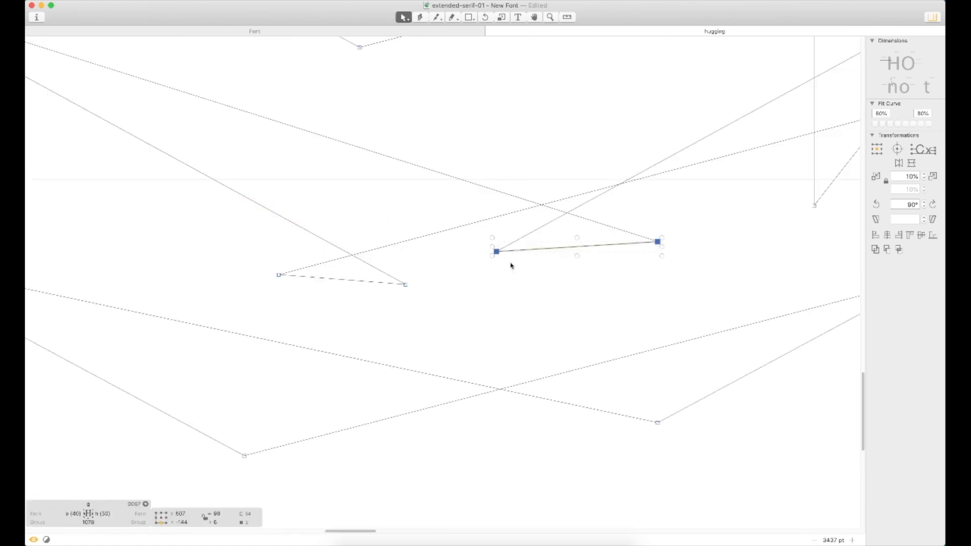
{"action": "left_click_drag", "start_coordinate": [496, 251], "coordinate": [279, 276]}
{"action": "left_click_drag", "start_coordinate": [438, 262], "coordinate": [403, 295]}
{"action": "left_click_drag", "start_coordinate": [440, 264], "coordinate": [406, 287]}
{"action": "left_click", "coordinate": [589, 384]}
Move the tail's outer bottom corner onto the copied bowl's bottom corner at X 305, Y -268
{"action": "key", "text": "space"}
{"action": "left_click_drag", "start_coordinate": [648, 377], "coordinate": [681, 334]}
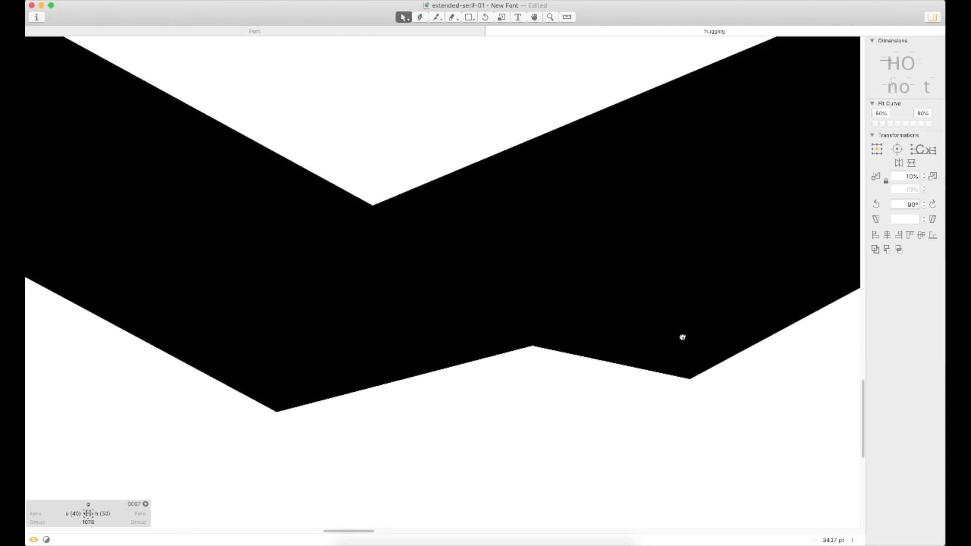
{"action": "left_click_drag", "start_coordinate": [690, 379], "coordinate": [277, 412]}
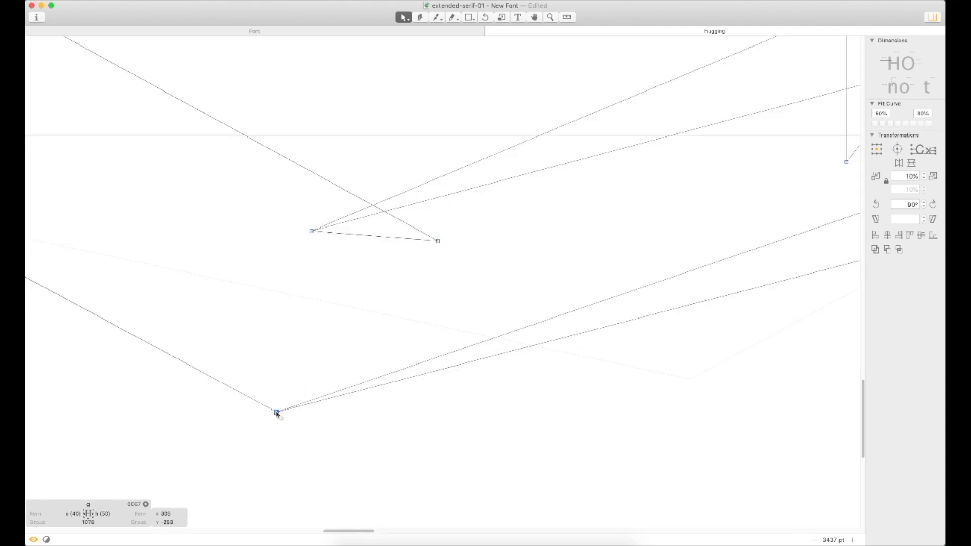
{"action": "scroll", "coordinate": [469, 350], "scroll_direction": "down", "scroll_amount": 5}
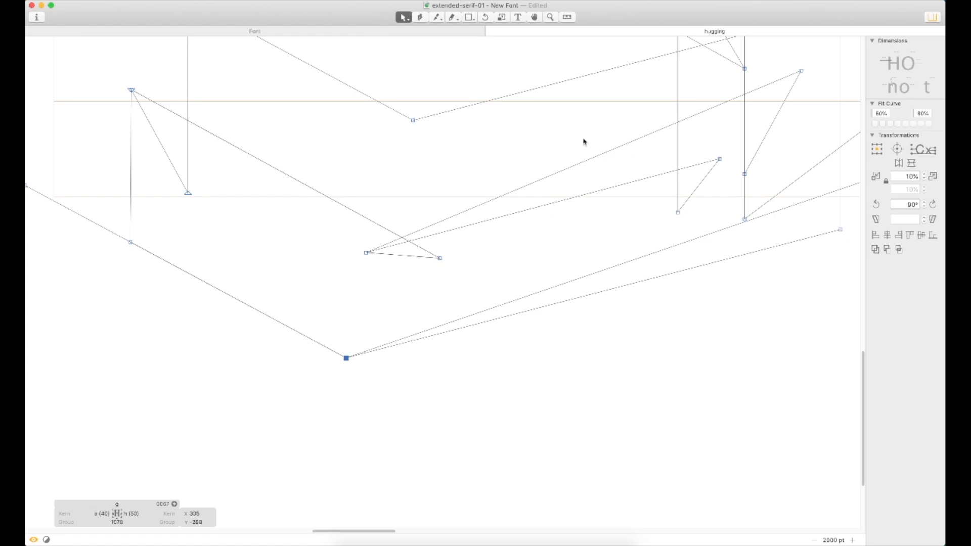
{"action": "scroll", "coordinate": [387, 205], "scroll_direction": "right", "scroll_amount": 5}
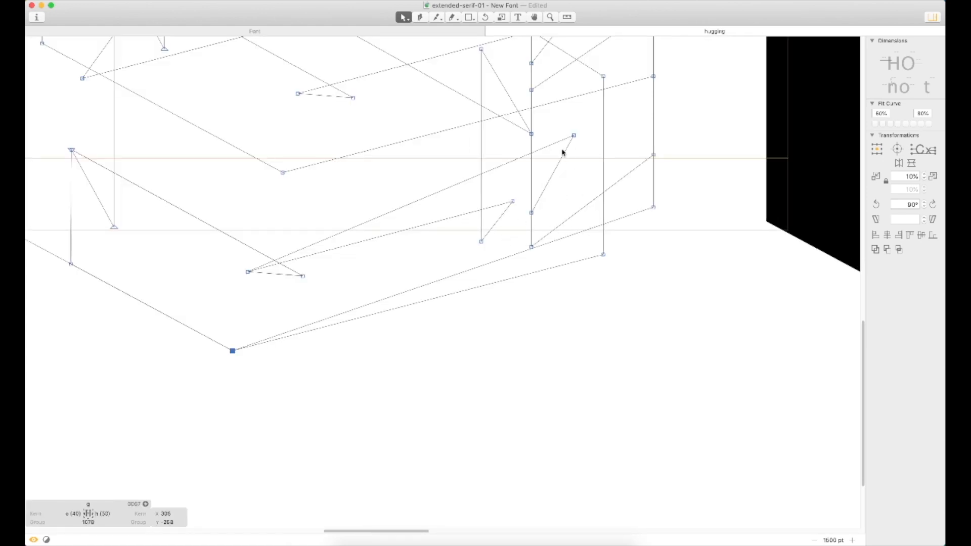
Lower the stem's outer bottom corner to X 891, Y -116, in line with the copied bowl's bottom edge
{"action": "key", "text": "space"}
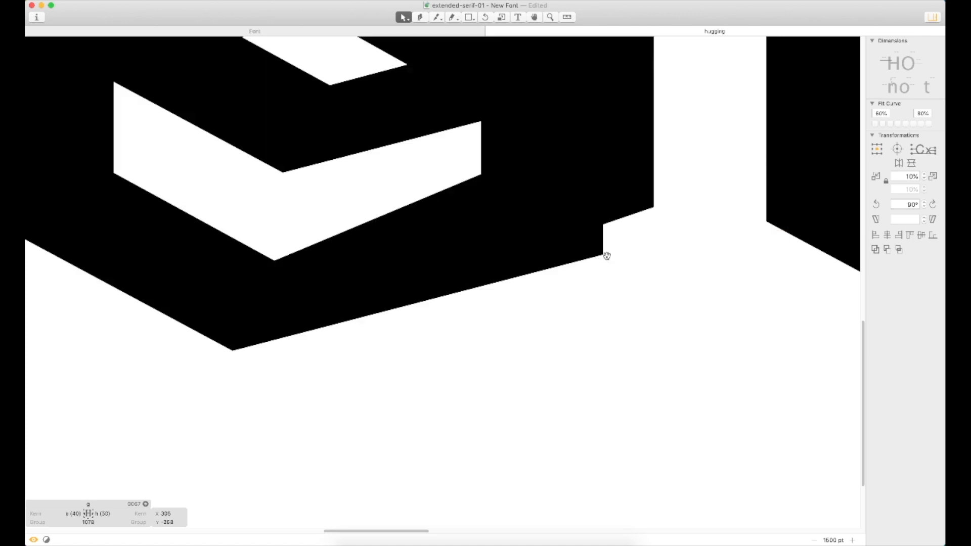
{"action": "double_click", "coordinate": [481, 152]}
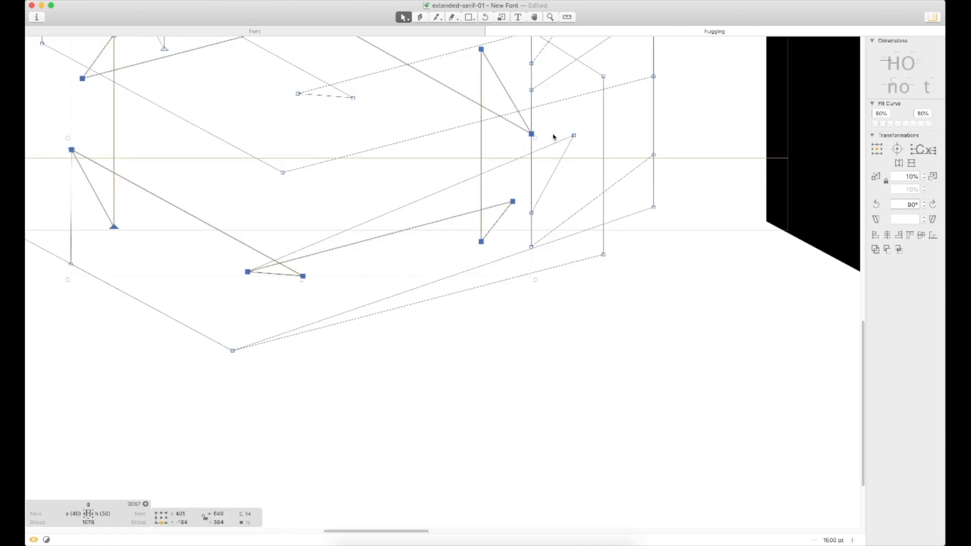
{"action": "left_click", "coordinate": [493, 145]}
{"action": "left_click", "coordinate": [346, 249]}
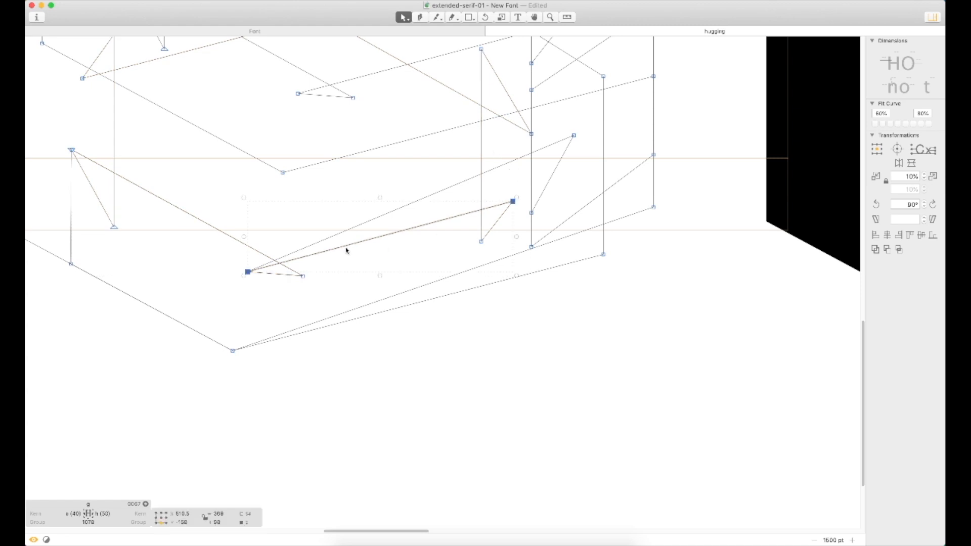
{"action": "double_click", "coordinate": [72, 223]}
{"action": "key", "text": "space"}
{"action": "left_click_drag", "start_coordinate": [653, 221], "coordinate": [613, 315]}
{"action": "key", "text": "space"}
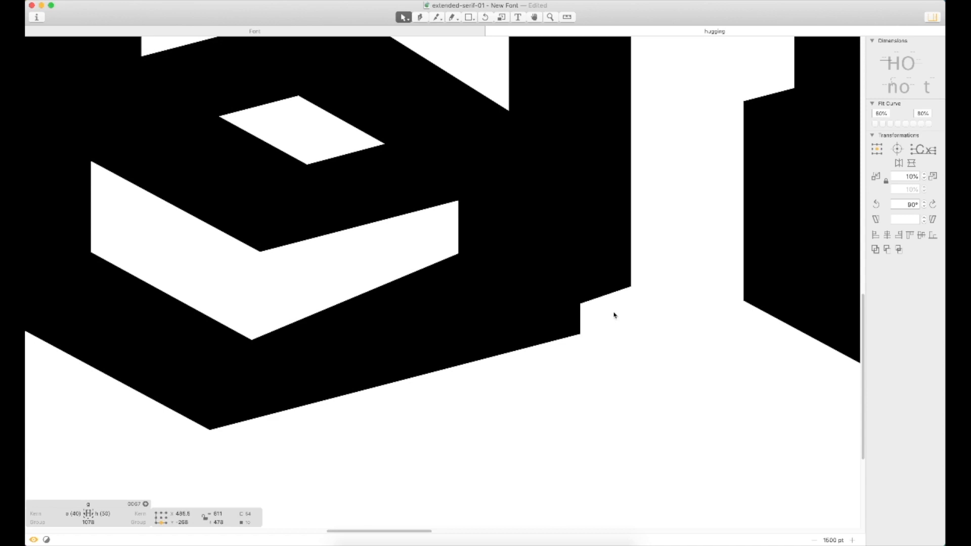
{"action": "left_click", "coordinate": [683, 310]}
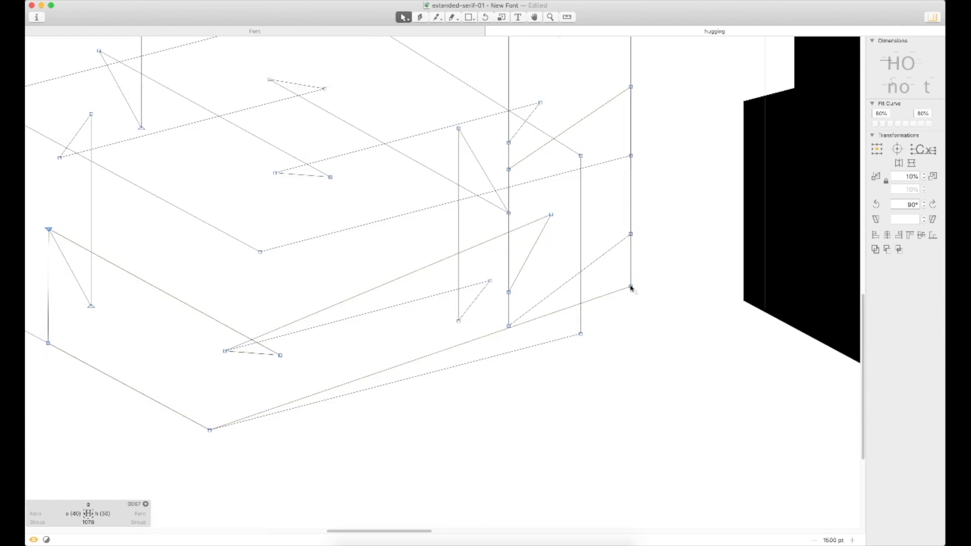
{"action": "left_click_drag", "start_coordinate": [633, 291], "coordinate": [631, 321]}
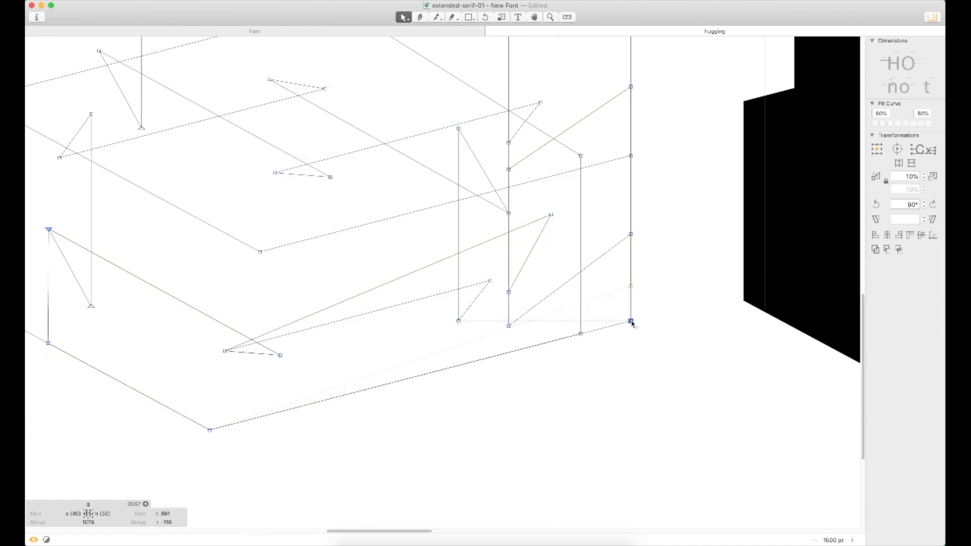
{"action": "left_click", "coordinate": [623, 374]}
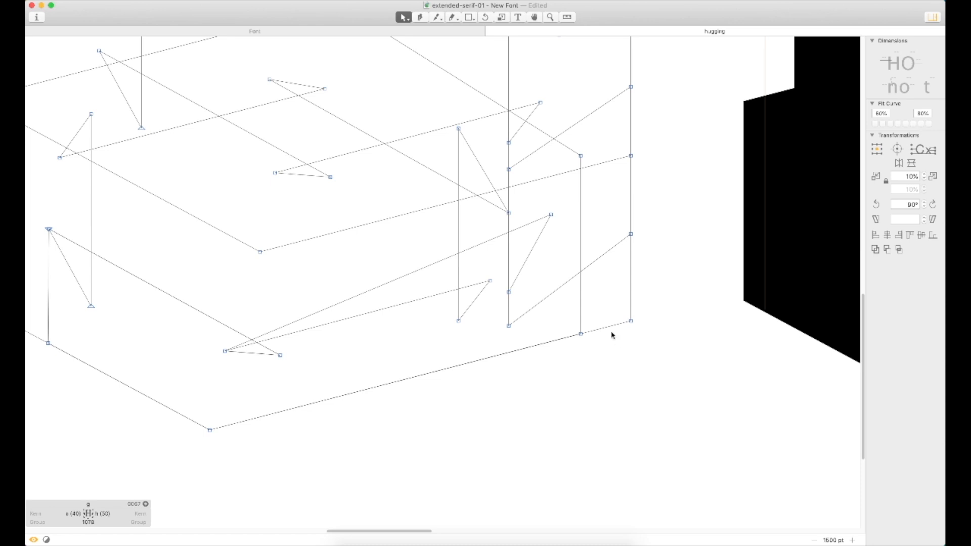
Lower the tail's inner overlap node inside the stem to line up with the copied bowl's inner bottom edge
{"action": "double_click", "coordinate": [634, 302]}
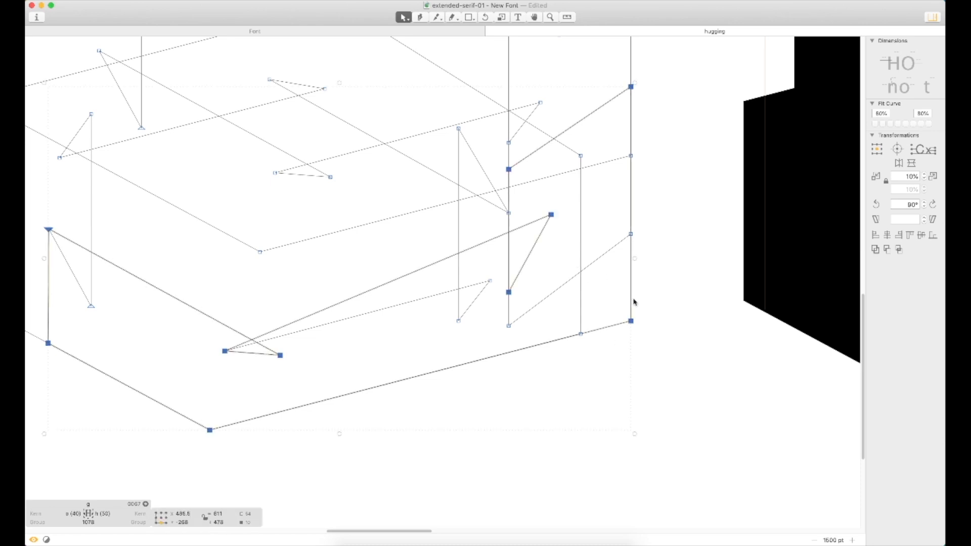
{"action": "left_click", "coordinate": [559, 224]}
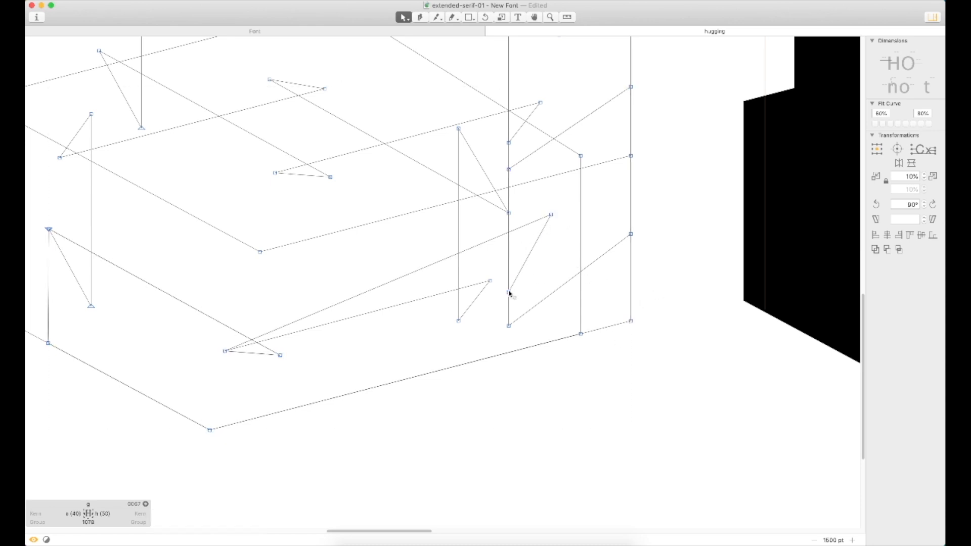
{"action": "left_click_drag", "start_coordinate": [551, 214], "coordinate": [550, 265]}
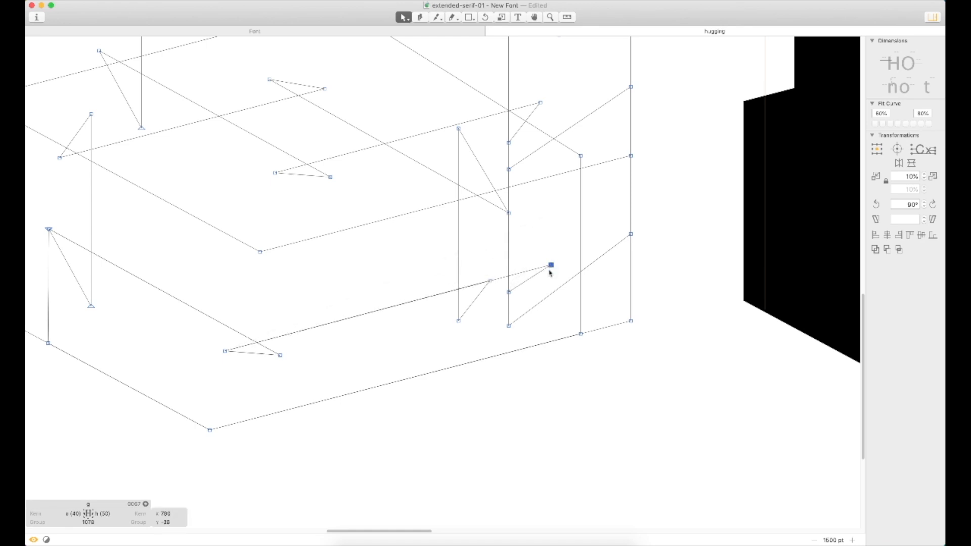
{"action": "key", "text": "Up"}
{"action": "key", "text": "space"}
{"action": "key", "text": "super+plus"}
{"action": "key", "text": "super+minus"}
{"action": "key", "text": "super+minus"}
Delete the outer and inner contours of the copied bowl used as a guide for the tail
{"action": "double_click", "coordinate": [531, 197]}
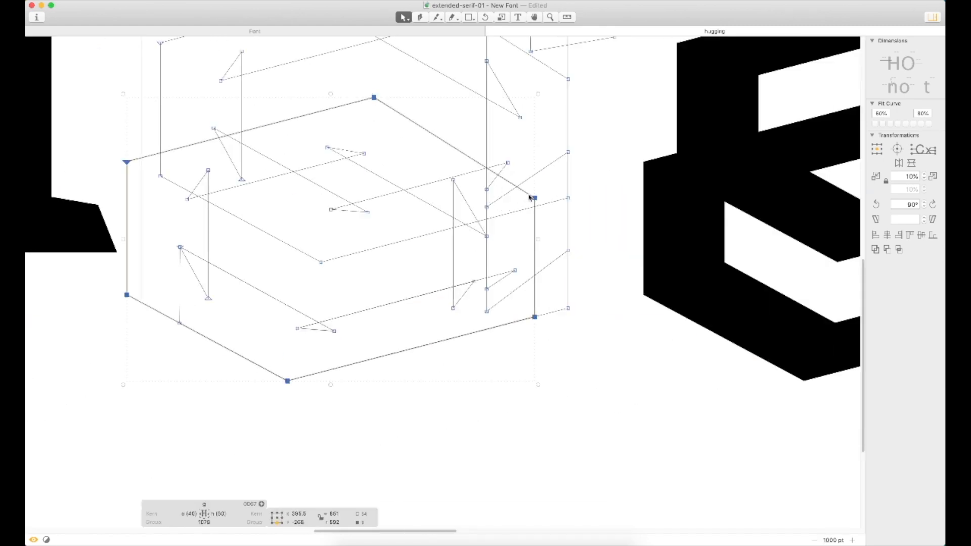
{"action": "key", "text": "BackSpace"}
{"action": "double_click", "coordinate": [453, 249]}
{"action": "key", "text": "BackSpace"}
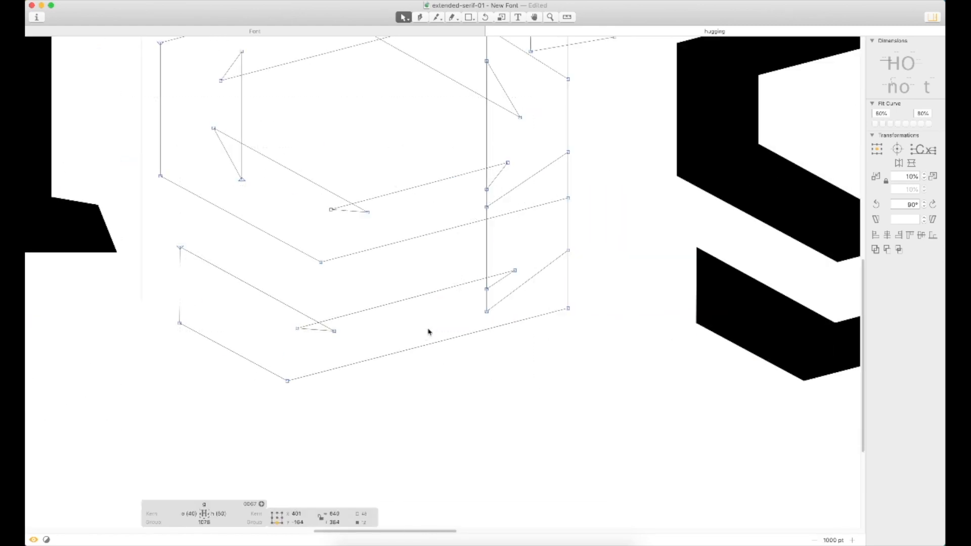
Preview the word hugging at 150 pt to check the g's reshaped angular tail
{"action": "key", "text": "super+minus"}
{"action": "key", "text": "super+minus"}
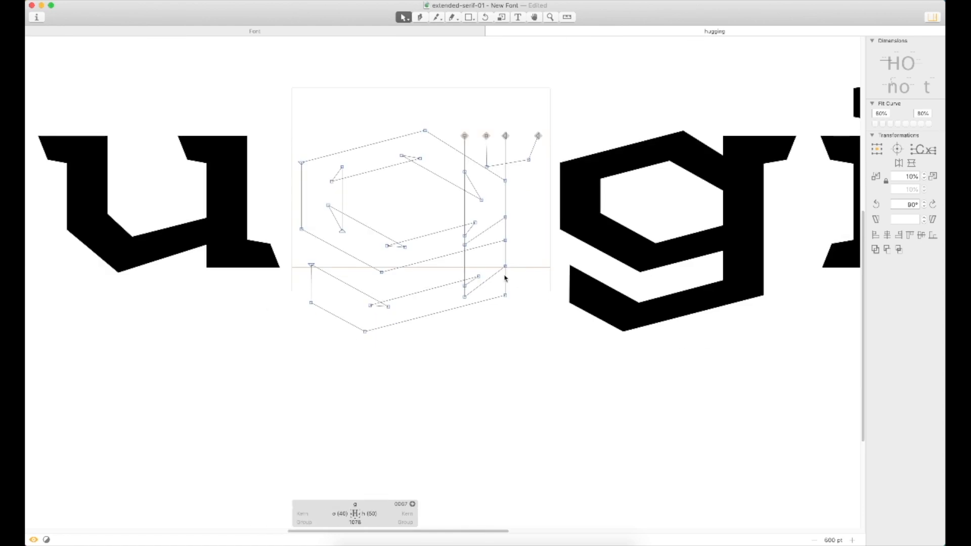
{"action": "key", "text": "space"}
{"action": "key", "text": "super+minus"}
{"action": "key", "text": "super+minus"}
{"action": "key", "text": "t"}
{"action": "key", "text": "Escape"}
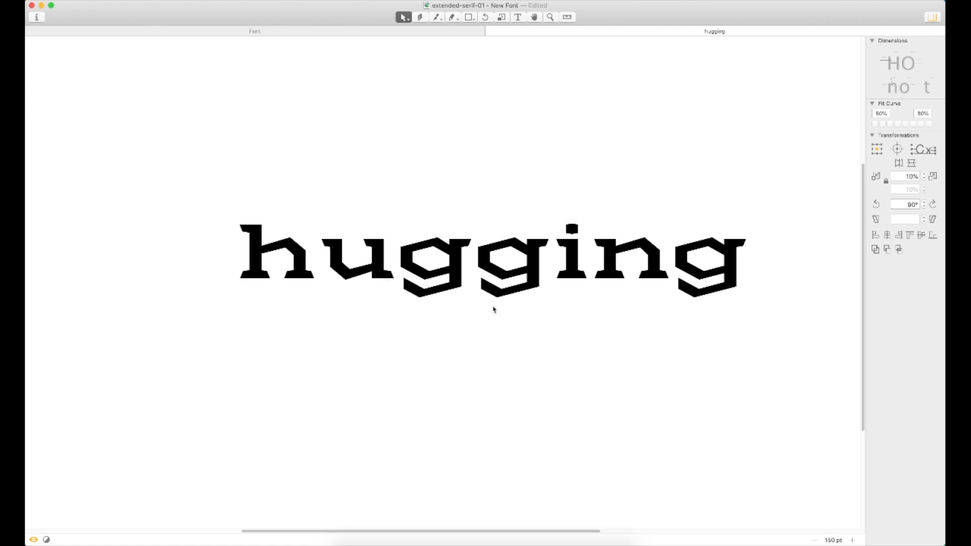
Open the first g of hugging for editing and select its whole tail contour
{"action": "key", "text": "z"}
{"action": "left_click_drag", "start_coordinate": [498, 209], "coordinate": [387, 320]}
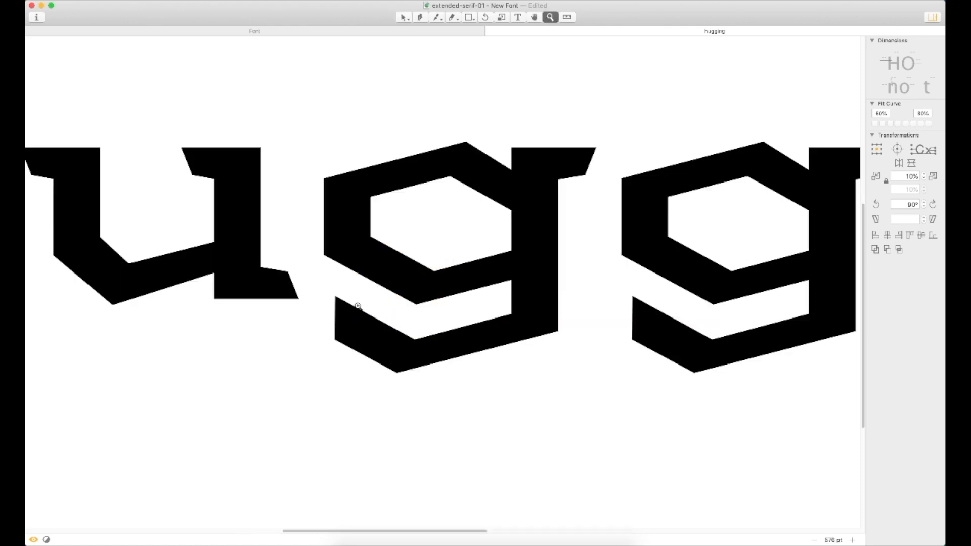
{"action": "double_click", "coordinate": [336, 310]}
{"action": "mouse_move", "coordinate": [326, 287]}
{"action": "left_mouse_down"}
{"action": "mouse_move", "coordinate": [357, 368]}
{"action": "mouse_move", "coordinate": [444, 325]}
{"action": "mouse_move", "coordinate": [427, 372]}
{"action": "left_mouse_up"}
{"action": "left_click", "coordinate": [529, 310], "text": "shift"}
{"action": "left_click", "coordinate": [544, 303]}
{"action": "double_click", "coordinate": [542, 312]}
{"action": "double_click", "coordinate": [525, 313]}
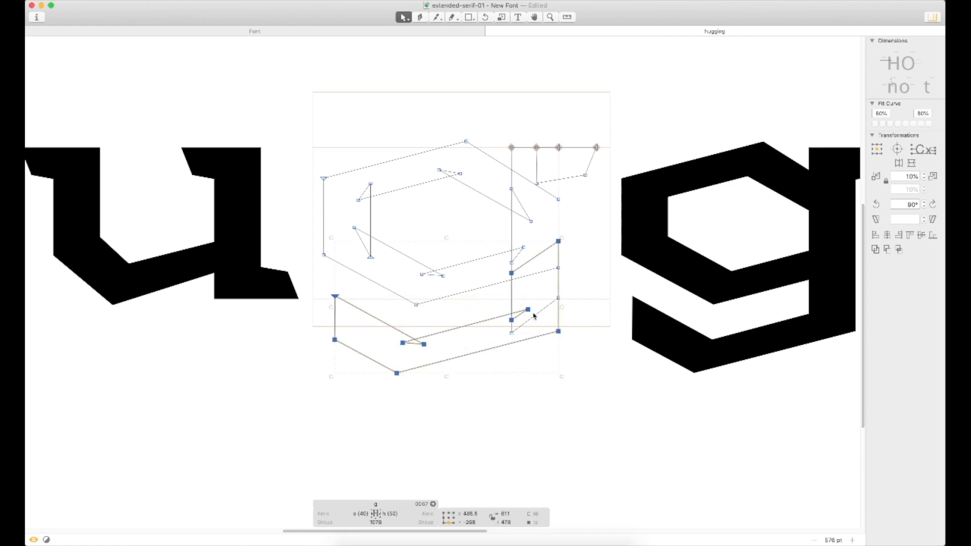
Lower the tail contour's inner node on the stem's inner edge by 20 units, deeper into the overlap
{"action": "left_click", "coordinate": [535, 297]}
{"action": "left_click", "coordinate": [514, 317]}
{"action": "left_click", "coordinate": [506, 328]}
{"action": "left_click", "coordinate": [513, 320]}
{"action": "left_click", "coordinate": [503, 335]}
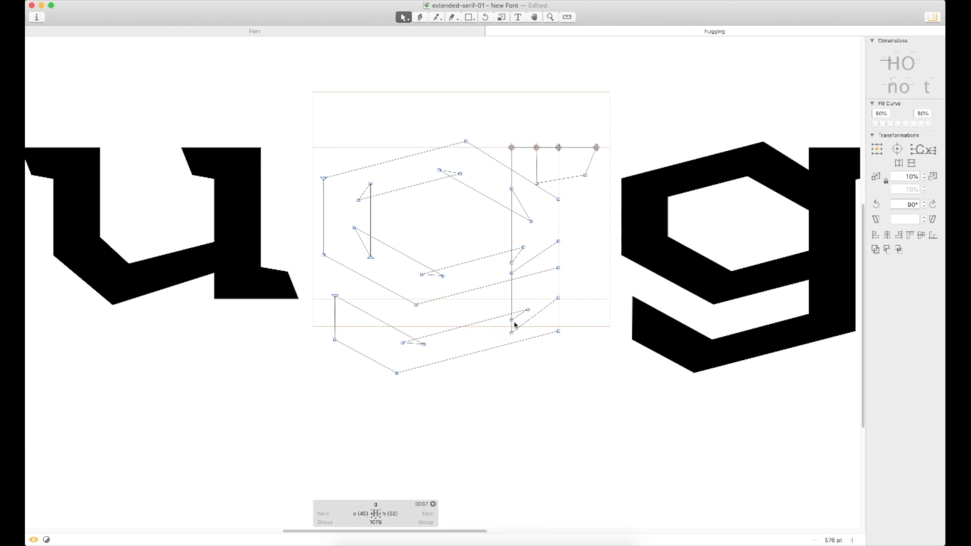
{"action": "left_click", "coordinate": [512, 320]}
{"action": "key", "text": "shift+Down"}
{"action": "key", "text": "shift+Down"}
{"action": "left_click", "coordinate": [478, 359]}
Select the whole tail contour and shift it down 10 units to Y -278, away from the bowl
{"action": "key", "text": "super+minus"}
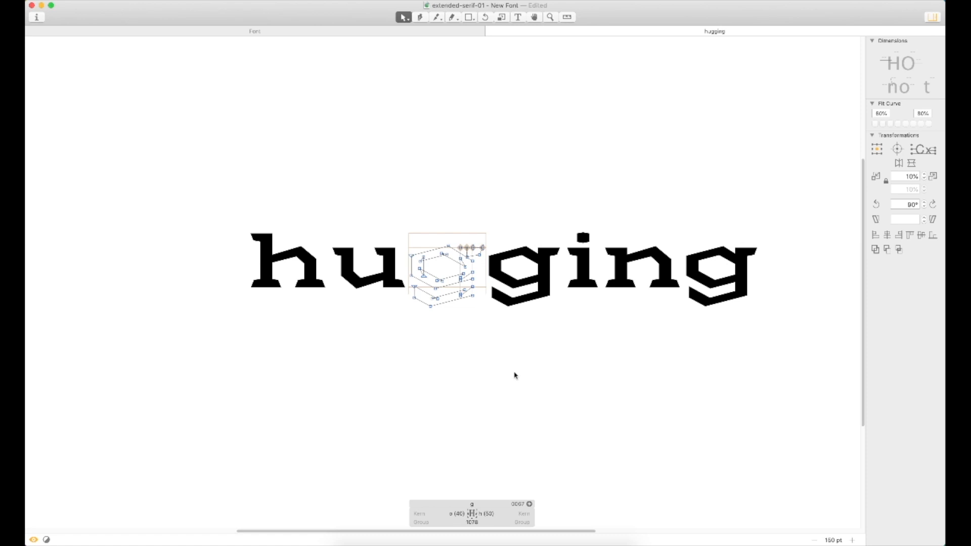
{"action": "key", "text": "super+plus"}
{"action": "double_click", "coordinate": [461, 310]}
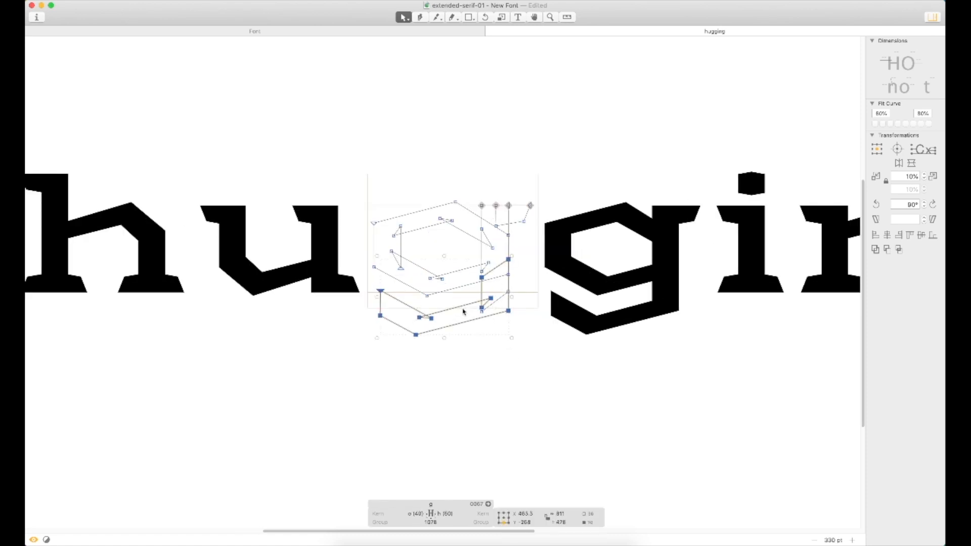
{"action": "key", "text": "shift+Down"}
{"action": "key", "text": "shift+Up"}
{"action": "key", "text": "shift+Up"}
{"action": "key", "text": "shift+Up"}
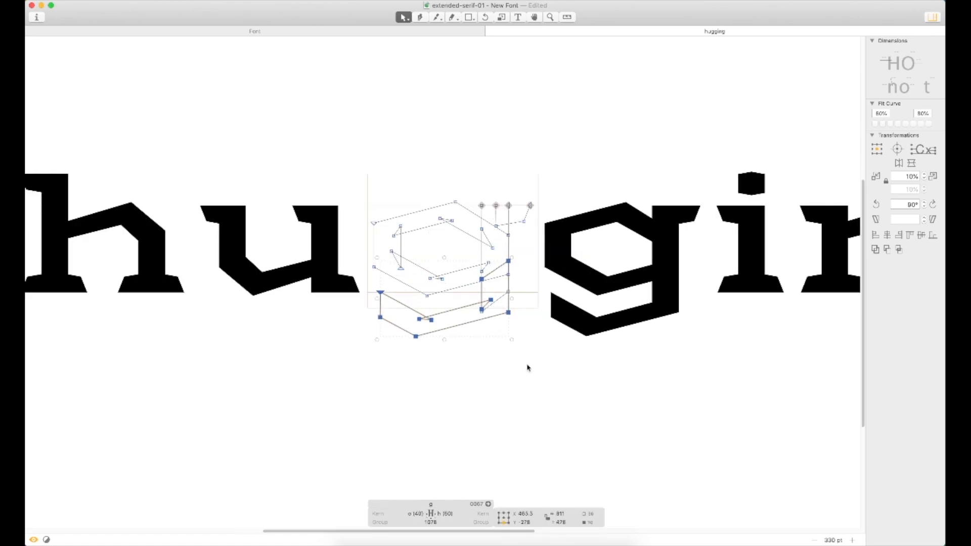
{"action": "key", "text": "shift+Down"}
Fine-tune the tail contour down to Y -280 so its upper tip sits exactly on the baseline
{"action": "key", "text": "z"}
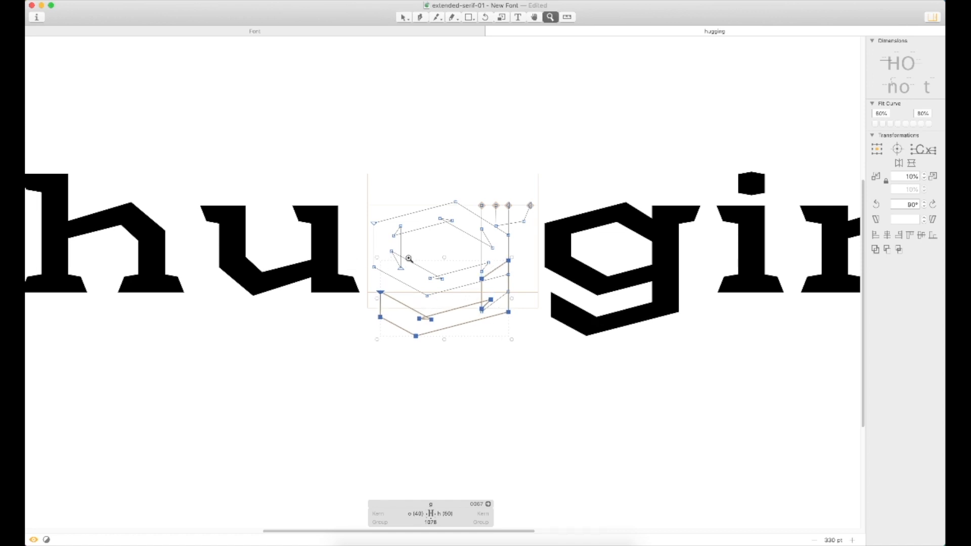
{"action": "left_click_drag", "start_coordinate": [408, 258], "coordinate": [334, 335]}
{"action": "key", "text": "z"}
{"action": "left_click_drag", "start_coordinate": [553, 229], "coordinate": [450, 286]}
{"action": "key", "text": "Down"}
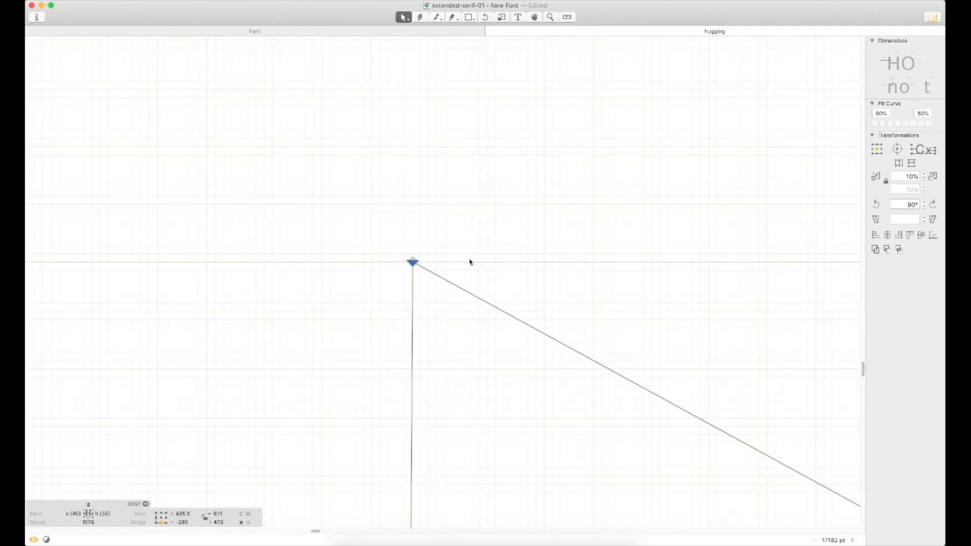
View the whole word "hugging" at reading size and close its edit tab to return to the font overview
{"action": "key", "text": "super+0"}
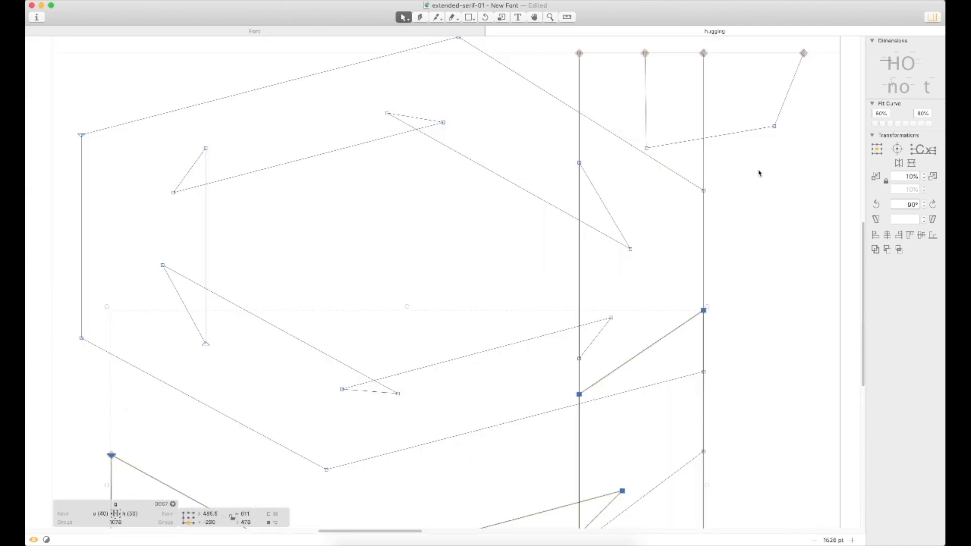
{"action": "key", "text": "super+minus"}
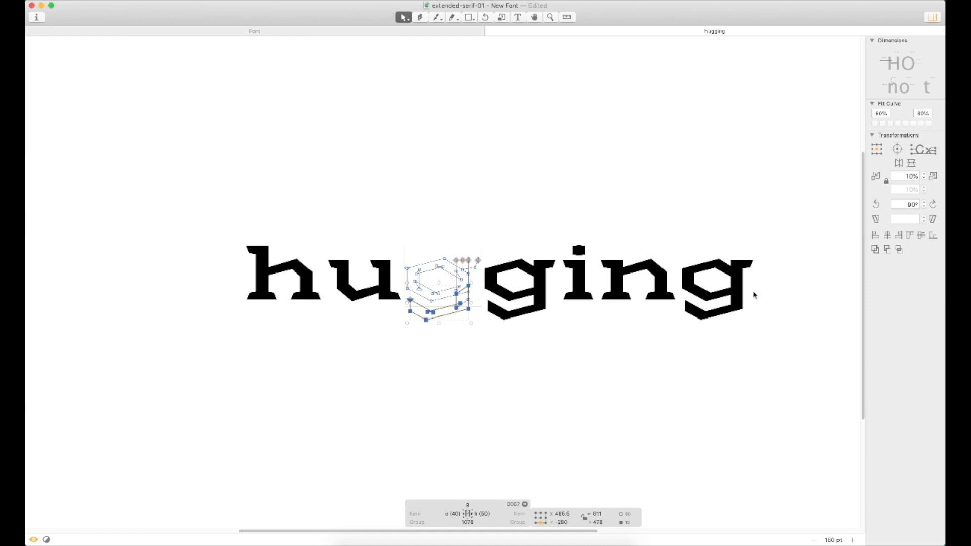
{"action": "key", "text": "t"}
{"action": "key", "text": "Escape"}
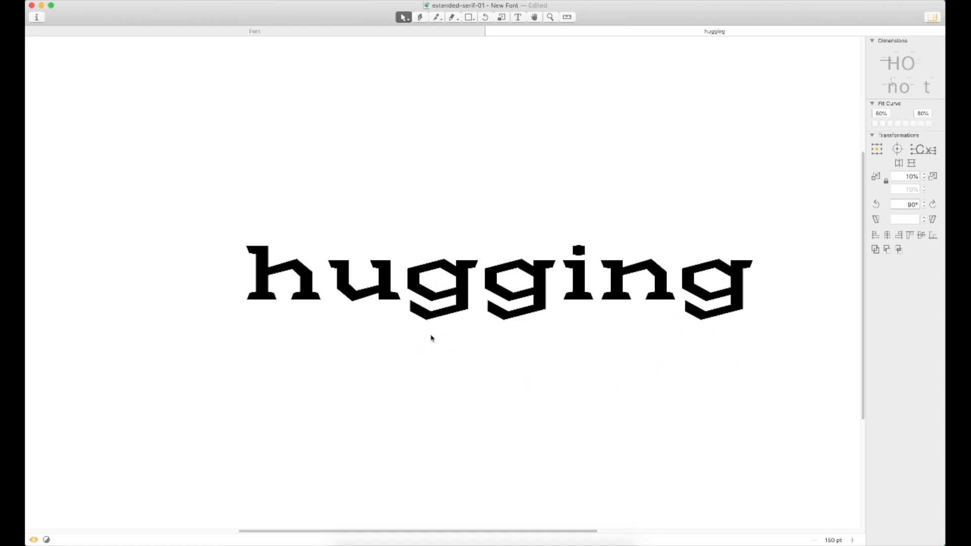
{"action": "left_click", "coordinate": [489, 32]}
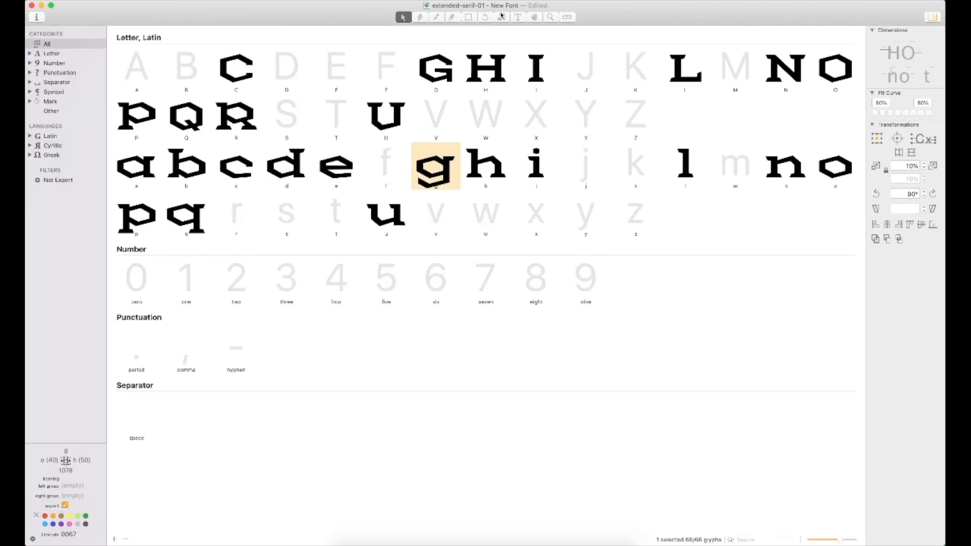
Open the glyph g for editing with all its outlines selected, and insert the glyph j in front of it
{"action": "double_click", "coordinate": [434, 161]}
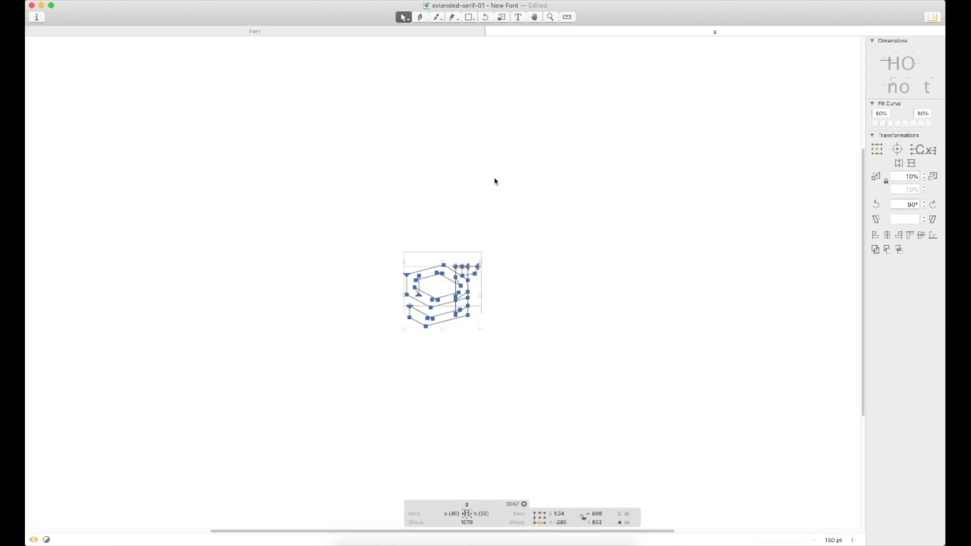
{"action": "type", "text": "tj"}
{"action": "key", "text": "Escape"}
{"action": "key", "text": "z"}
{"action": "left_click_drag", "start_coordinate": [447, 281], "coordinate": [313, 356]}
{"action": "key", "text": "super+plus"}
{"action": "key", "text": "space"}
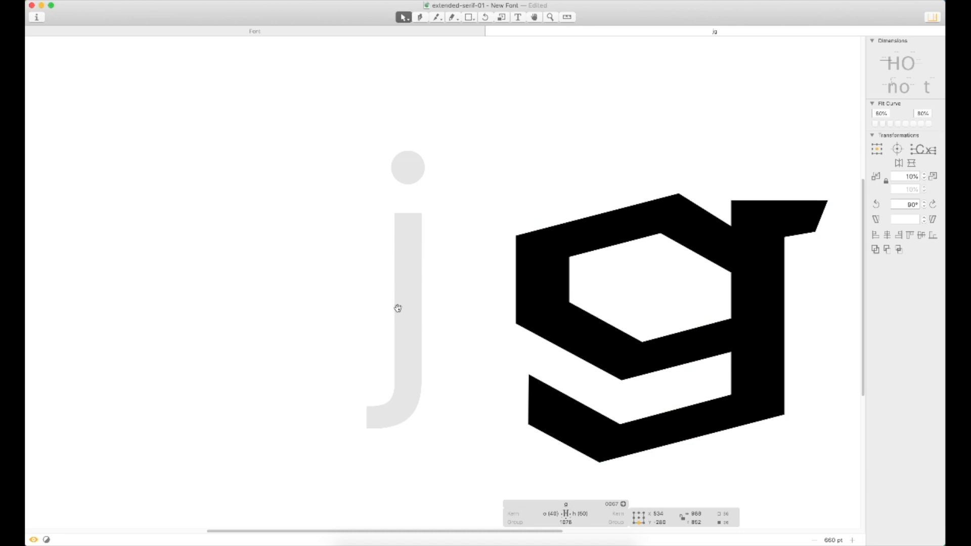
Paste the outlines of g into the empty glyph j
{"action": "left_click_drag", "start_coordinate": [399, 307], "coordinate": [502, 253]}
{"action": "double_click", "coordinate": [503, 254]}
{"action": "key", "text": "super+v"}
{"action": "left_click_drag", "start_coordinate": [646, 217], "coordinate": [473, 212]}
{"action": "key", "text": "super+space"}
{"action": "left_click_drag", "start_coordinate": [589, 112], "coordinate": [407, 239]}
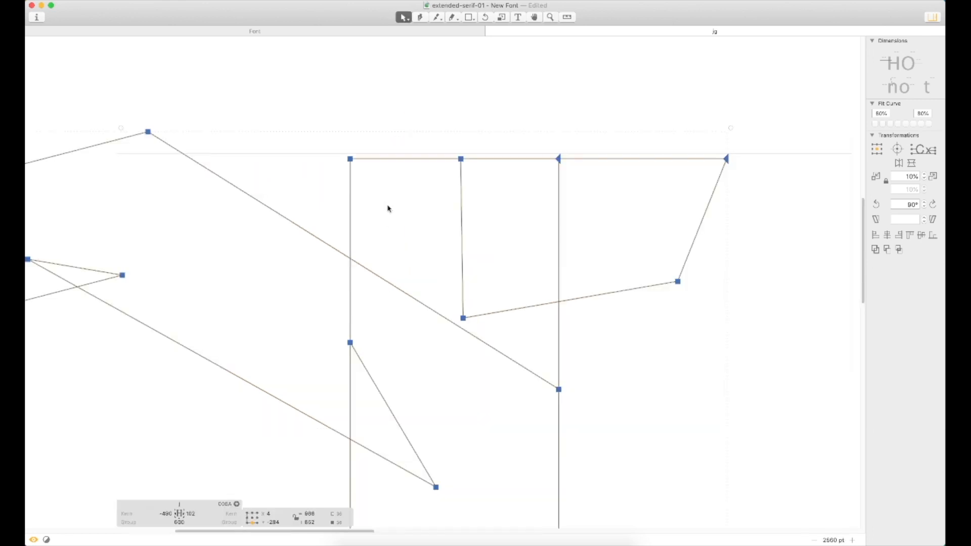
{"action": "key", "text": "super+minus"}
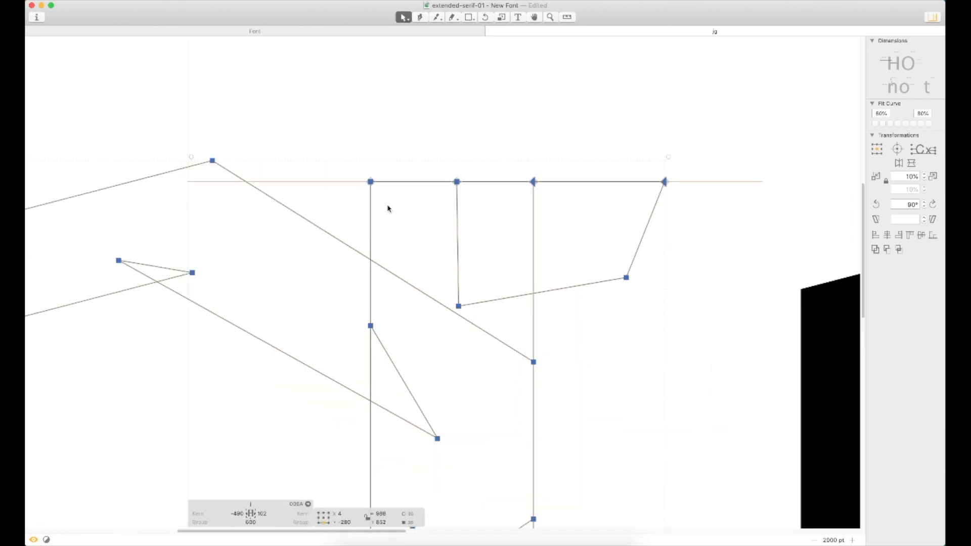
{"action": "key", "text": "super+minus"}
{"action": "key", "text": "super+minus"}
{"action": "key", "text": "super+minus"}
Add the glyph i to the edit line, copy its dot, and paste the dot into the glyph j
{"action": "type", "text": "t"}
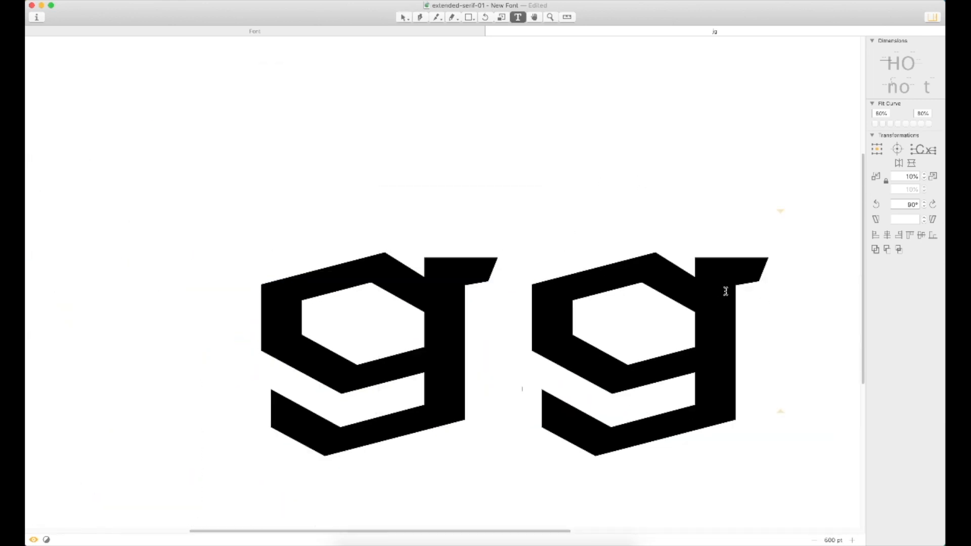
{"action": "type", "text": "i"}
{"action": "key", "text": "Escape"}
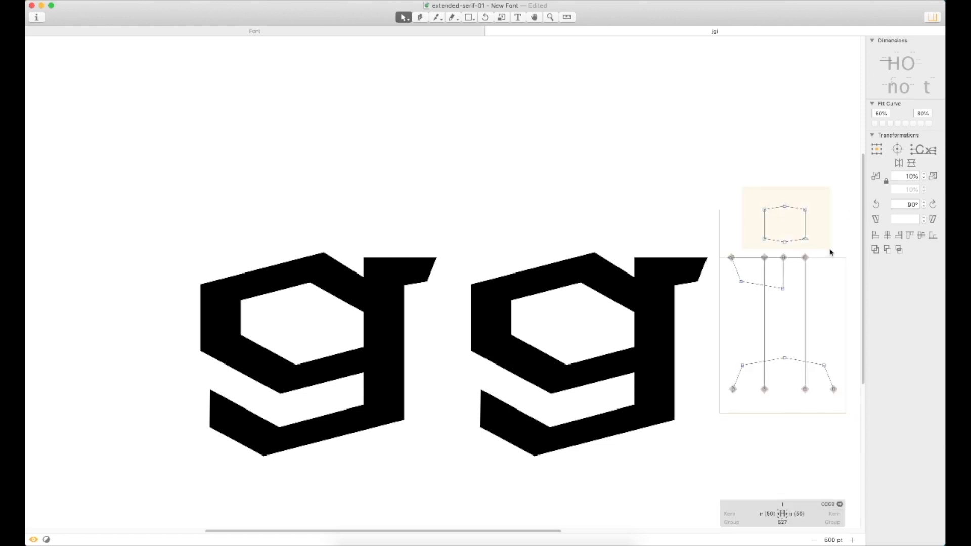
{"action": "left_click_drag", "start_coordinate": [830, 249], "coordinate": [836, 256]}
{"action": "key", "text": "super+c"}
{"action": "double_click", "coordinate": [394, 233]}
{"action": "key", "text": "super+v"}
{"action": "key", "text": "super+space"}
{"action": "left_click_drag", "start_coordinate": [463, 188], "coordinate": [292, 331]}
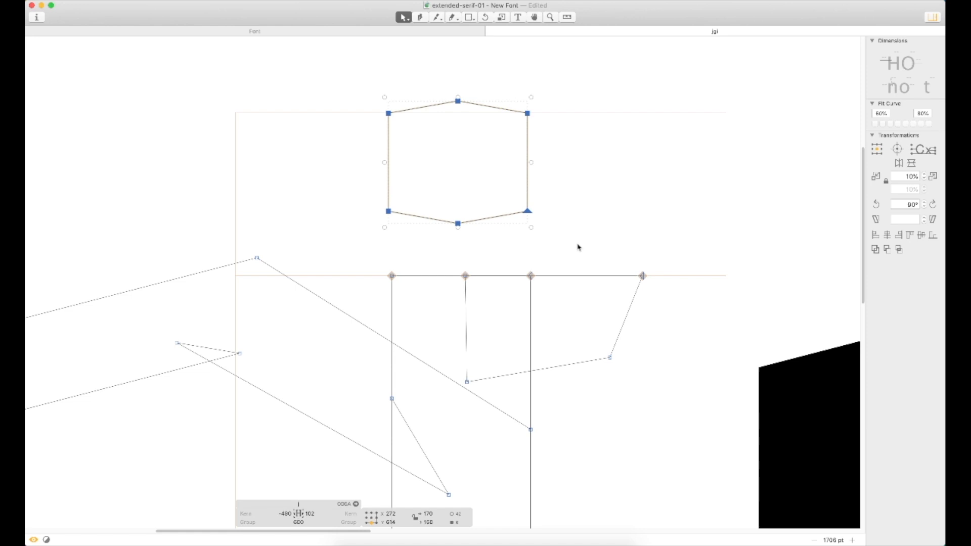
Shift the pasted g outlines in the glyph j 4 units left so the stem aligns under the dot
{"action": "key", "text": "super+a"}
{"action": "left_click_drag", "start_coordinate": [566, 81], "coordinate": [319, 276]}
{"action": "key", "text": "Left"}
{"action": "key", "text": "Left"}
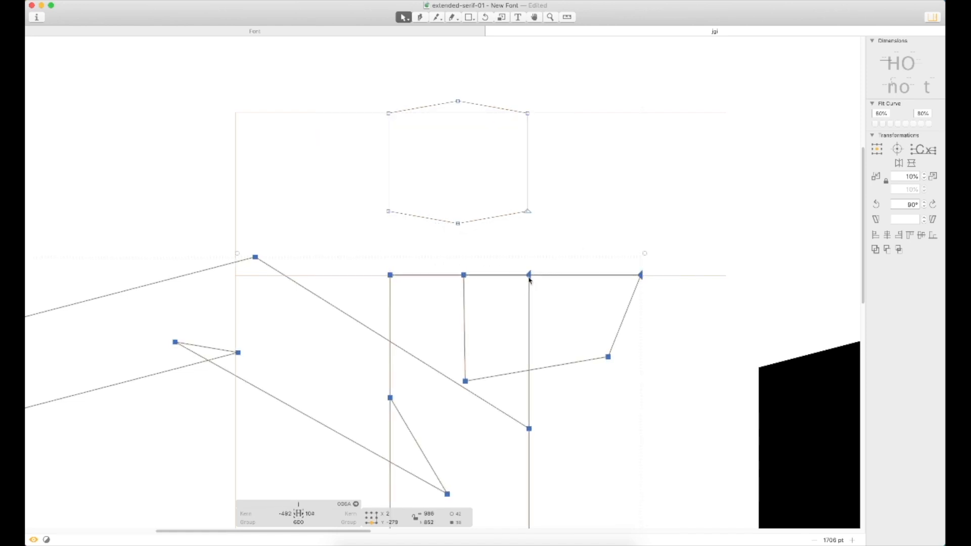
{"action": "key", "text": "Left"}
{"action": "key", "text": "Left"}
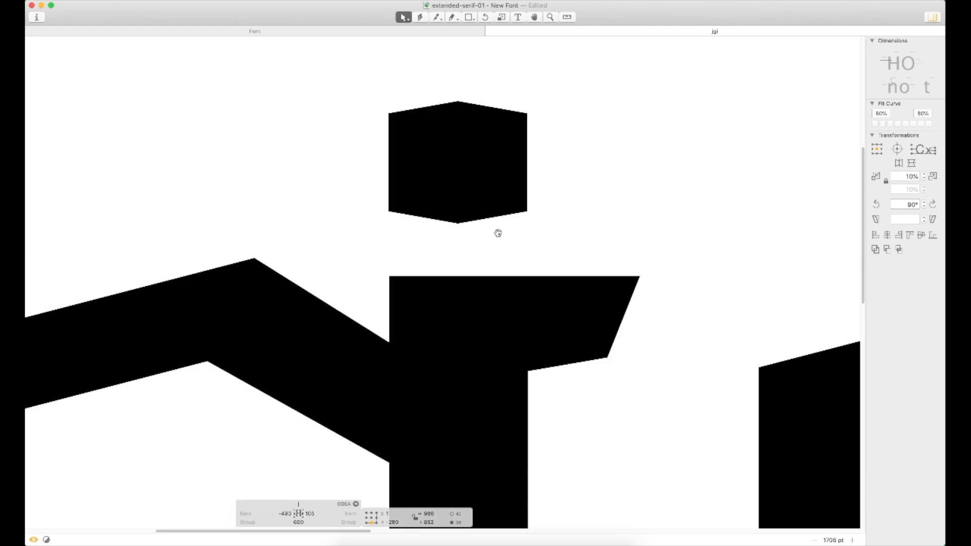
Raise the g outlines 100 units to compare the stem width with the dot, and lower them back
{"action": "key", "text": "shift+Up"}
{"action": "key", "text": "shift+Up"}
{"action": "key", "text": "shift+Up"}
{"action": "key", "text": "shift+Up"}
{"action": "key", "text": "shift+Up"}
{"action": "key", "text": "shift+Up"}
{"action": "key", "text": "shift+Up"}
{"action": "key", "text": "shift+Up"}
{"action": "key", "text": "shift+Up"}
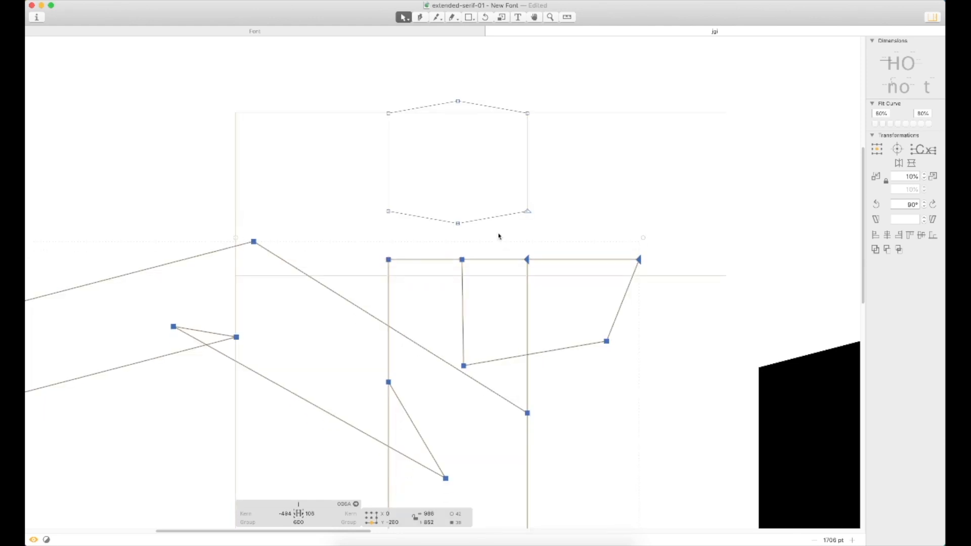
{"action": "key", "text": "space"}
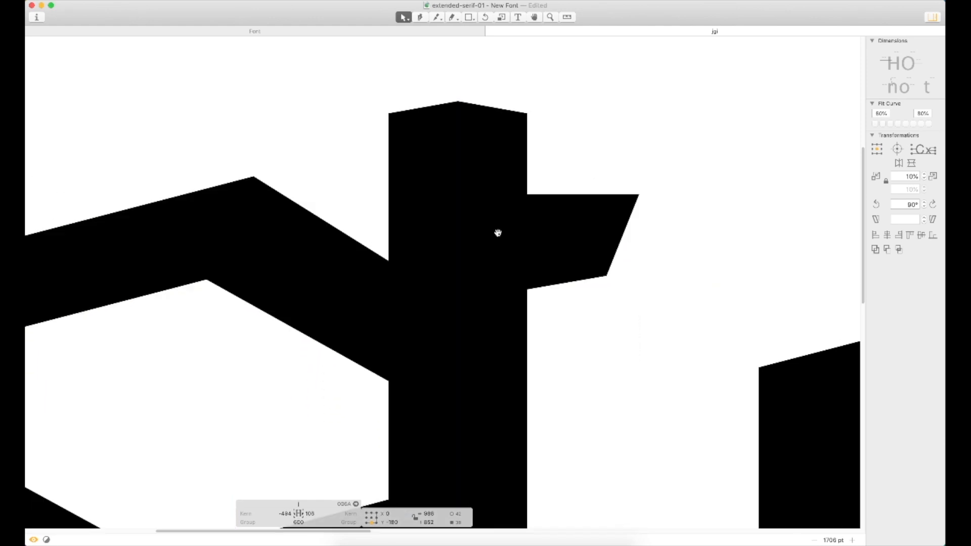
{"action": "key", "text": "shift+Down"}
{"action": "key", "text": "shift+Down"}
{"action": "key", "text": "shift+Down"}
{"action": "key", "text": "shift+Down"}
{"action": "key", "text": "shift+Down"}
{"action": "key", "text": "shift+Down"}
{"action": "key", "text": "shift+Down"}
{"action": "key", "text": "shift+Down"}
{"action": "key", "text": "shift+Down"}
{"action": "key", "text": "shift+Down"}
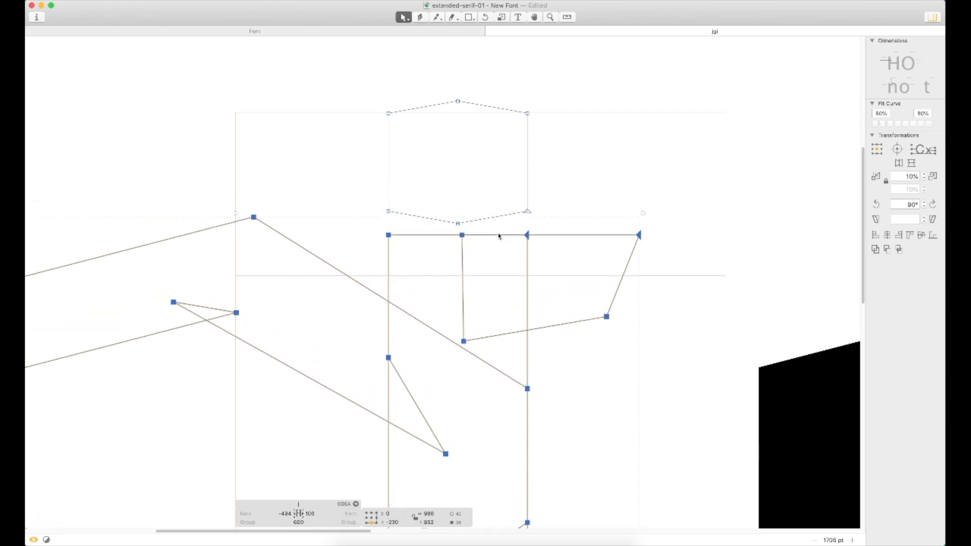
Delete the outer and inner bowl paths from the glyph j, keeping the dot, stem, serif and tail
{"action": "key", "text": "super+minus"}
{"action": "key", "text": "super+minus"}
{"action": "key", "text": "super+minus"}
{"action": "key", "text": "super+minus"}
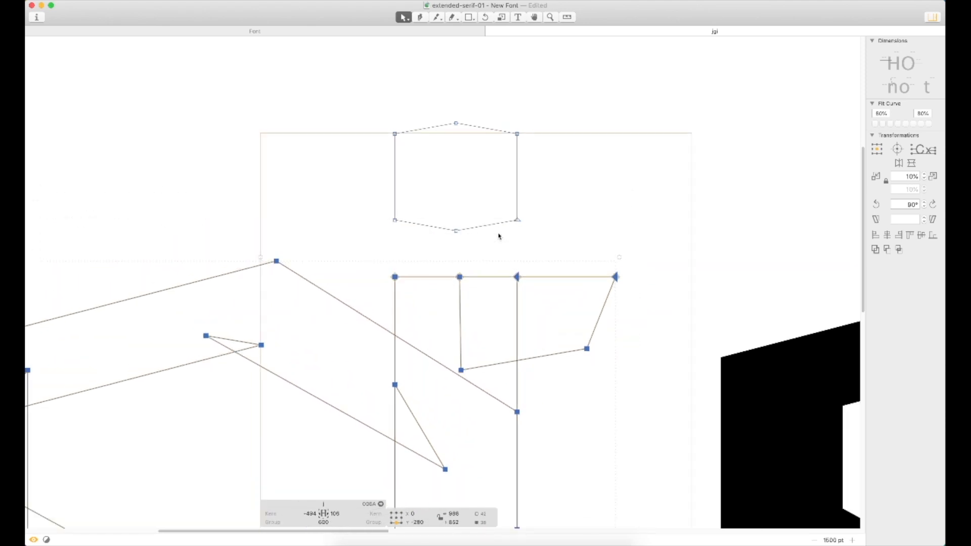
{"action": "key", "text": "space"}
{"action": "left_click_drag", "start_coordinate": [503, 286], "coordinate": [604, 225]}
{"action": "key", "text": "super+space"}
{"action": "left_click_drag", "start_coordinate": [651, 105], "coordinate": [349, 425]}
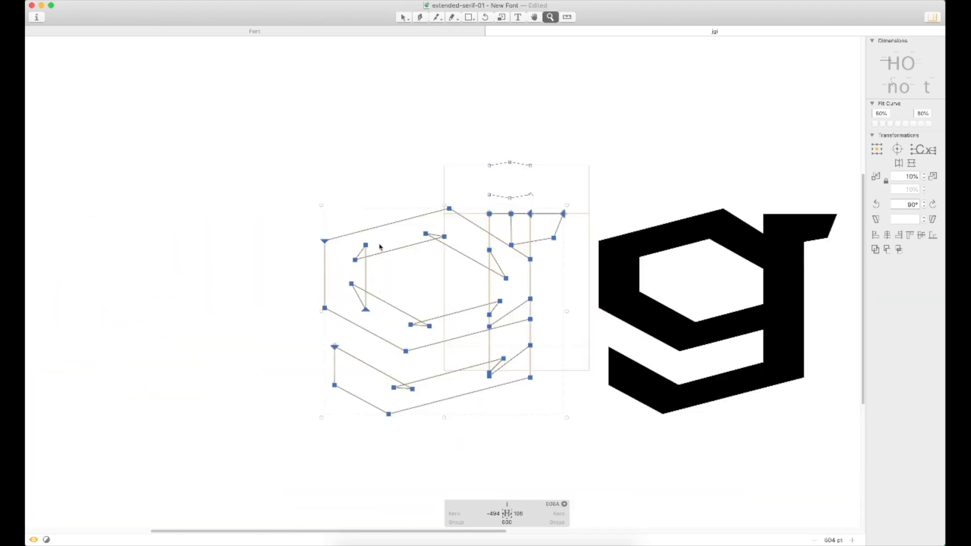
{"action": "left_click", "coordinate": [408, 216]}
{"action": "double_click", "coordinate": [396, 223]}
{"action": "double_click", "coordinate": [450, 249], "text": "shift"}
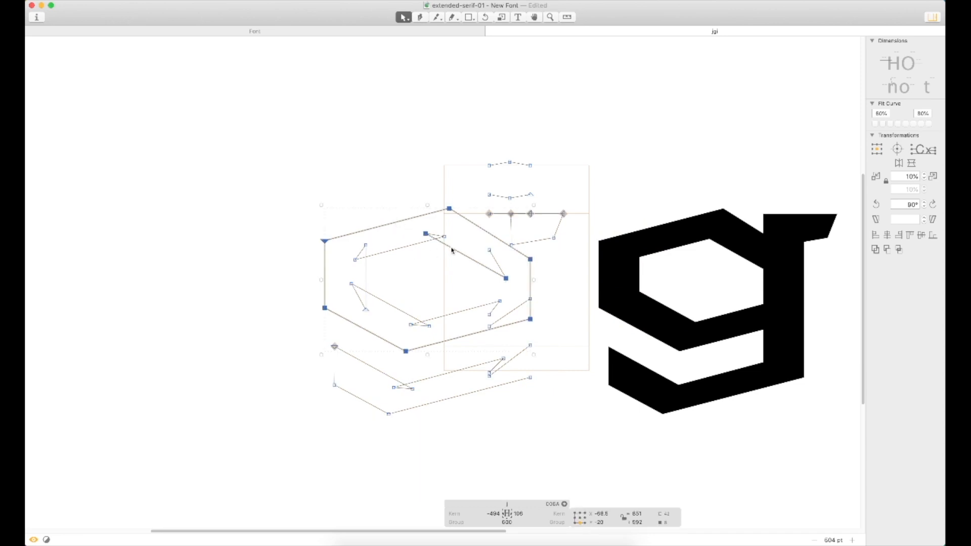
{"action": "key", "text": "BackSpace"}
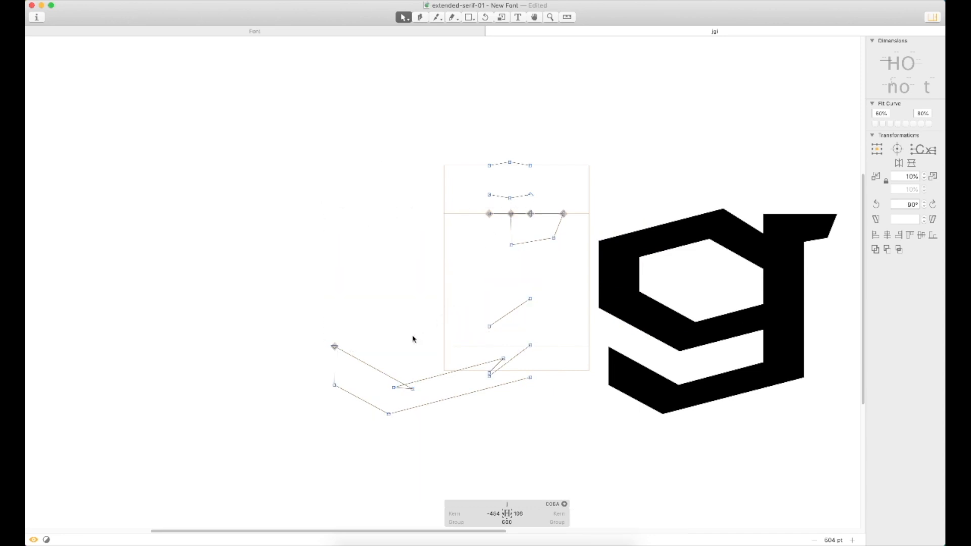
Select the tail path of the j and move it 240 units to the right
{"action": "key", "text": "space"}
{"action": "key", "text": "space"}
{"action": "left_click_drag", "start_coordinate": [568, 208], "coordinate": [482, 207]}
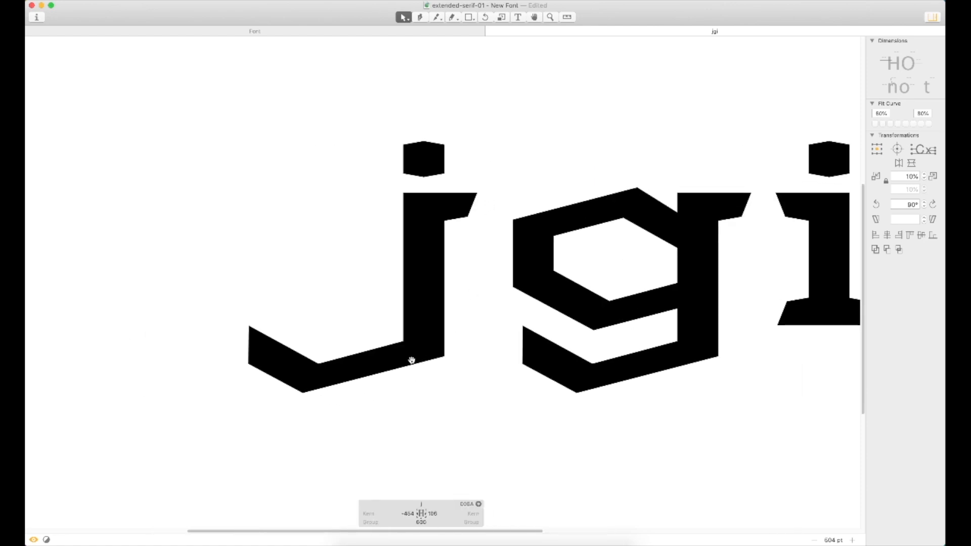
{"action": "key", "text": "super+space"}
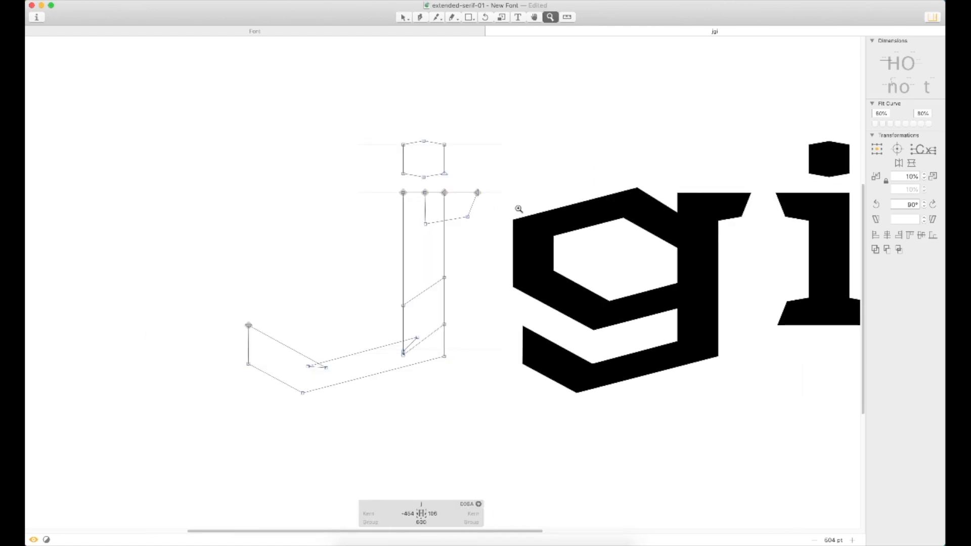
{"action": "left_click_drag", "start_coordinate": [496, 221], "coordinate": [186, 464]}
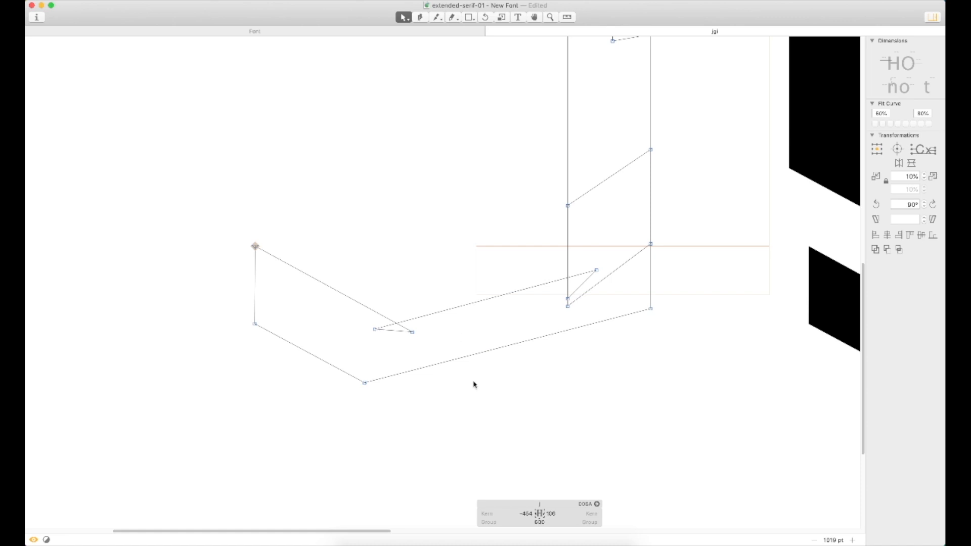
{"action": "double_click", "coordinate": [494, 297]}
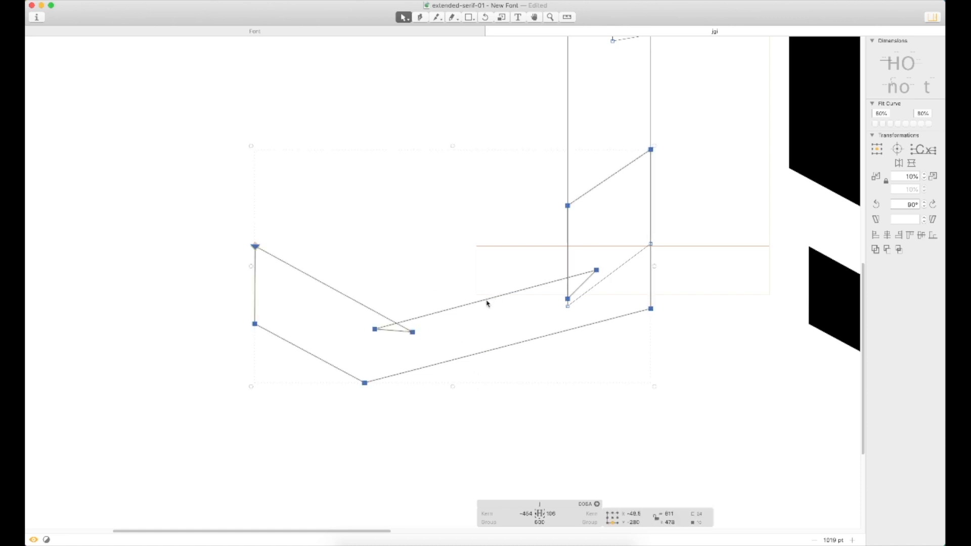
{"action": "key", "text": "super+minus"}
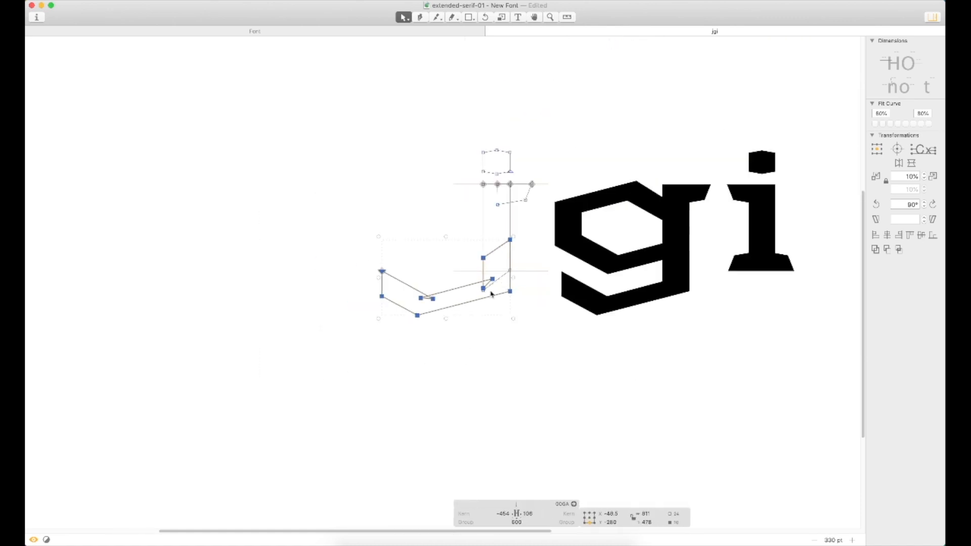
{"action": "key", "text": "shift+Right"}
{"action": "key", "text": "shift+Right"}
{"action": "key", "text": "shift+Right"}
{"action": "key", "text": "shift+Right"}
{"action": "key", "text": "shift+Right"}
{"action": "key", "text": "shift+Right"}
{"action": "key", "text": "shift+Right"}
{"action": "key", "text": "shift+Right"}
{"action": "key", "text": "shift+Right"}
{"action": "key", "text": "shift+Right"}
{"action": "key", "text": "shift+Right"}
{"action": "key", "text": "shift+Right"}
{"action": "key", "text": "shift+Right"}
{"action": "key", "text": "shift+Right"}
{"action": "key", "text": "shift+Right"}
{"action": "key", "text": "shift+Right"}
{"action": "key", "text": "shift+Right"}
{"action": "key", "text": "shift+Right"}
{"action": "key", "text": "shift+Right"}
{"action": "key", "text": "shift+Right"}
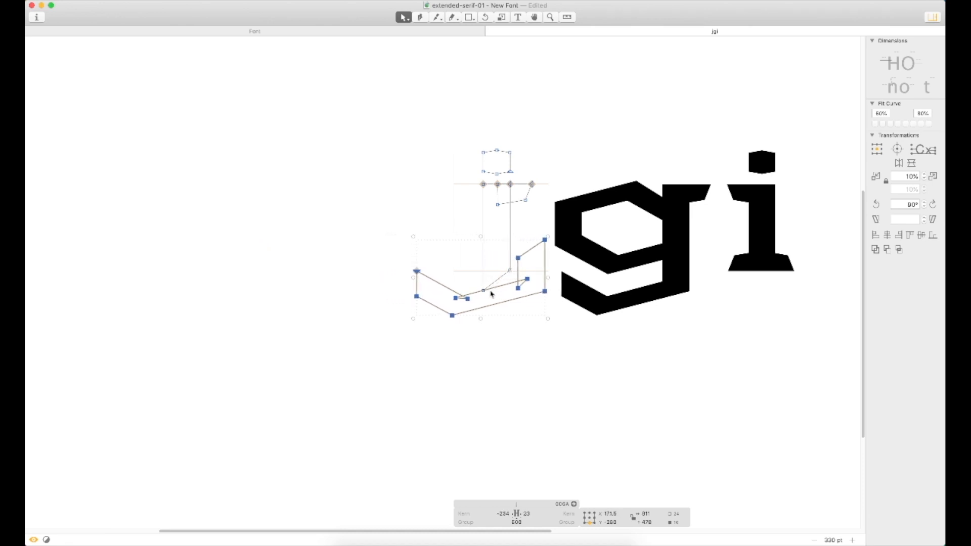
{"action": "key", "text": "shift+Right"}
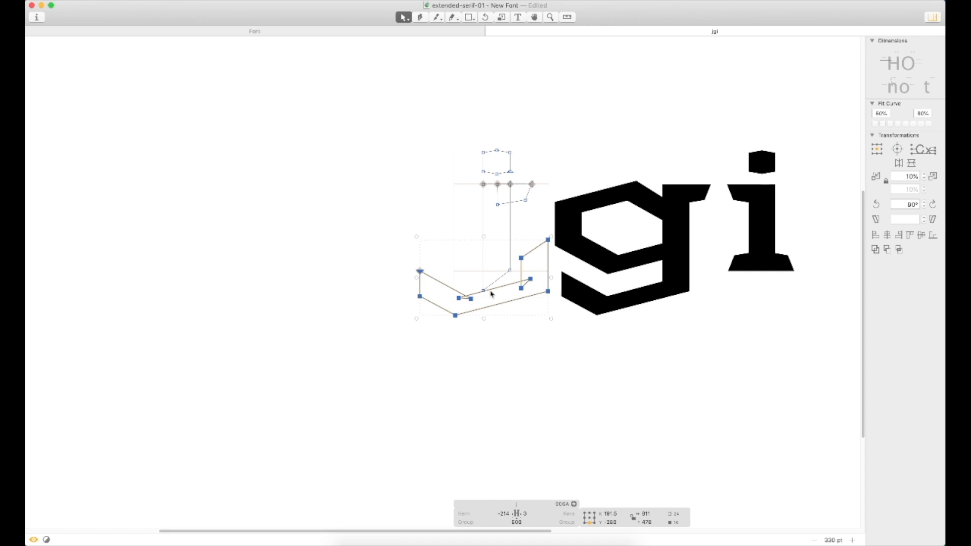
Move the tail path's two upper end nodes together back onto the left and right edges of the j's stem
{"action": "key", "text": "super+space"}
{"action": "left_click_drag", "start_coordinate": [656, 199], "coordinate": [305, 407]}
{"action": "left_click", "coordinate": [581, 169]}
{"action": "key", "text": "super+space"}
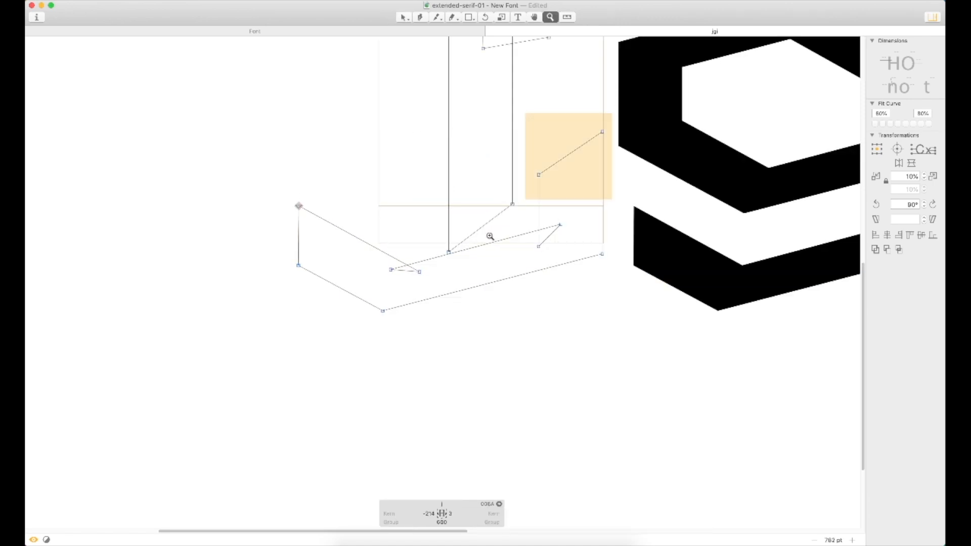
{"action": "left_click_drag", "start_coordinate": [608, 117], "coordinate": [325, 392]}
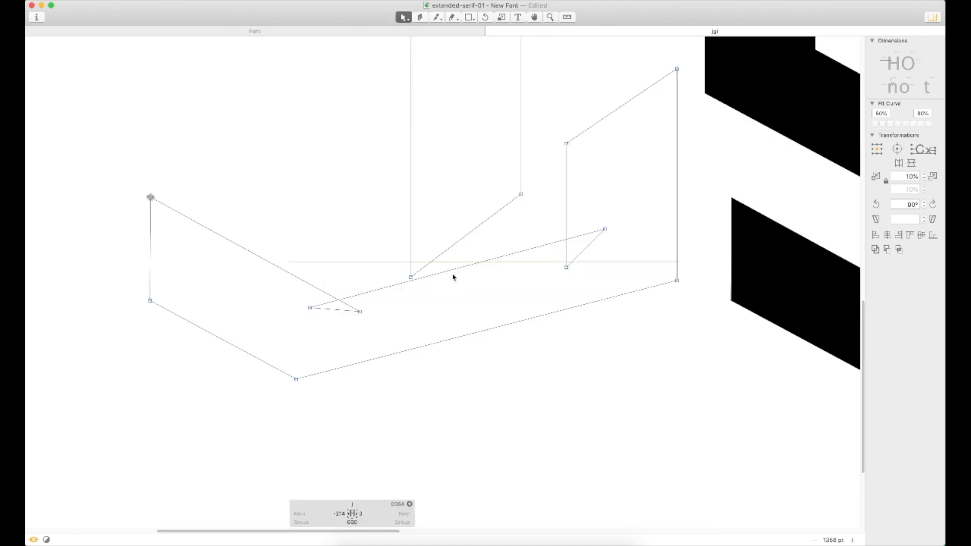
{"action": "left_click_drag", "start_coordinate": [551, 125], "coordinate": [581, 147]}
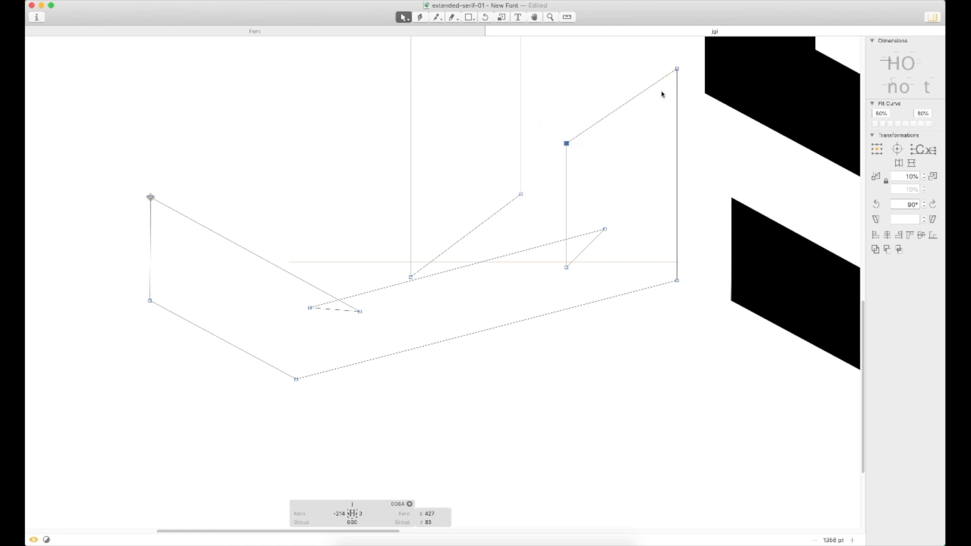
{"action": "left_click", "coordinate": [677, 68], "text": "shift"}
{"action": "left_click_drag", "start_coordinate": [678, 68], "coordinate": [520, 94]}
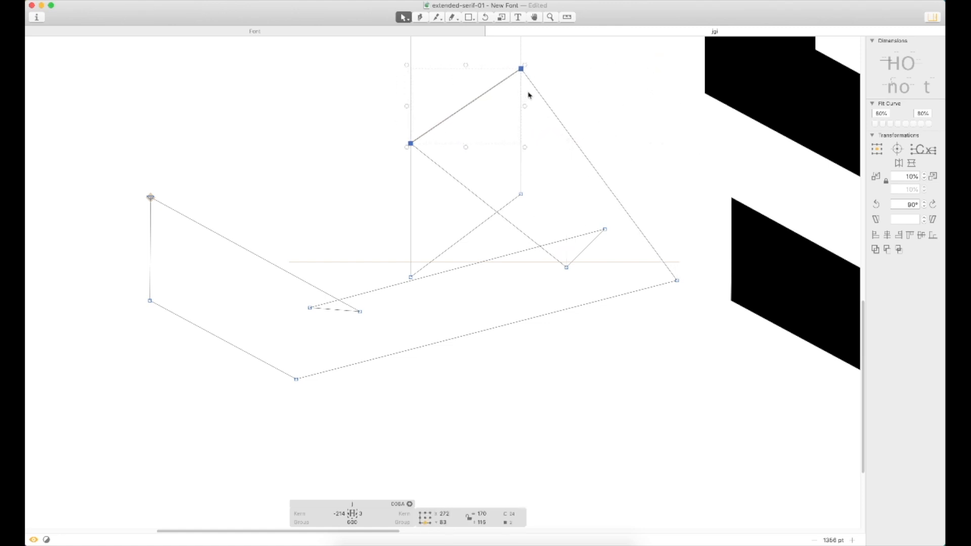
Move the tail's inner corner node onto the stem's left edge at X 187, Y -164
{"action": "key", "text": "space"}
{"action": "key", "text": "p"}
{"action": "key", "text": "v"}
{"action": "mouse_move", "coordinate": [567, 268]}
{"action": "left_mouse_down"}
{"action": "mouse_move", "coordinate": [402, 307]}
{"action": "mouse_move", "coordinate": [411, 304]}
{"action": "left_mouse_up"}
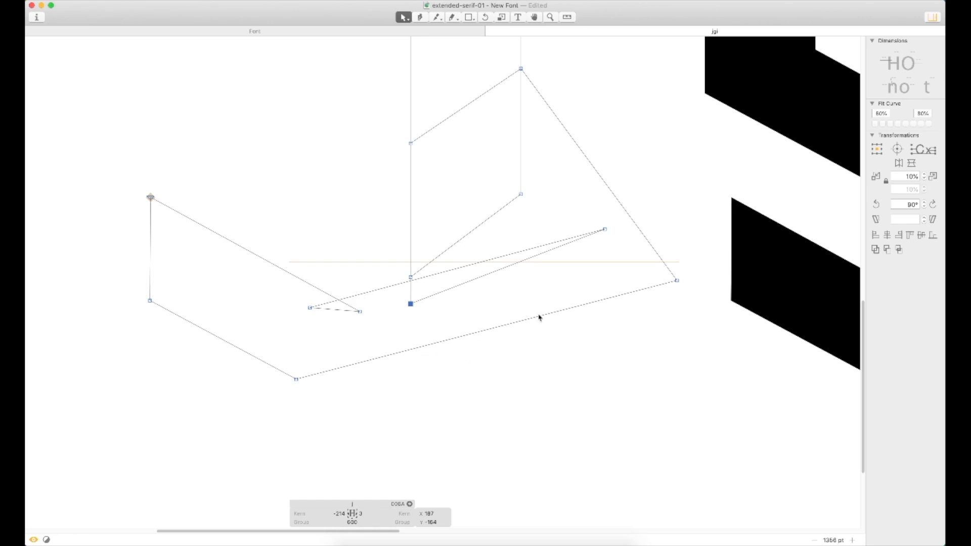
Stretch the stem's lower-right node down as a guide and add a node on the tail's lower edge at X 357, Y -190
{"action": "key", "text": "p"}
{"action": "key", "text": "v"}
{"action": "double_click", "coordinate": [520, 176]}
{"action": "left_click_drag", "start_coordinate": [520, 141], "coordinate": [522, 259]}
{"action": "key", "text": "z"}
{"action": "left_click_drag", "start_coordinate": [534, 302], "coordinate": [505, 332]}
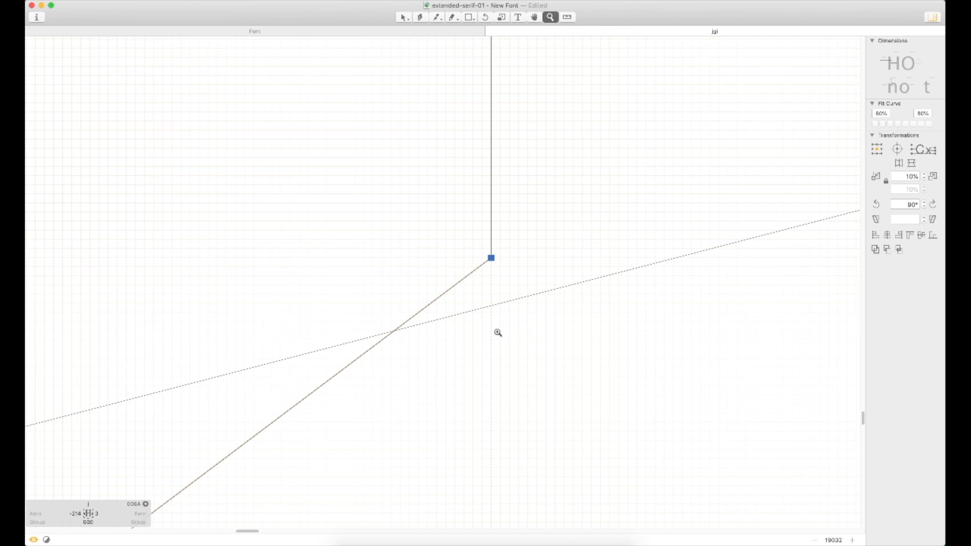
{"action": "key", "text": "p"}
{"action": "left_click", "coordinate": [491, 306]}
{"action": "key", "text": "v"}
{"action": "key", "text": "super+minus"}
{"action": "key", "text": "super+minus"}
{"action": "key", "text": "super+minus"}
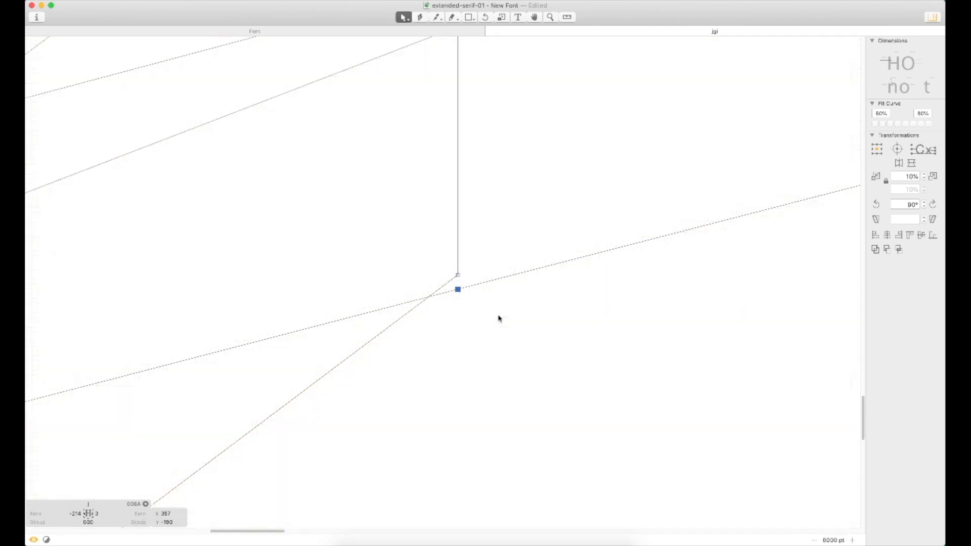
{"action": "left_click", "coordinate": [448, 255]}
{"action": "double_click", "coordinate": [448, 255]}
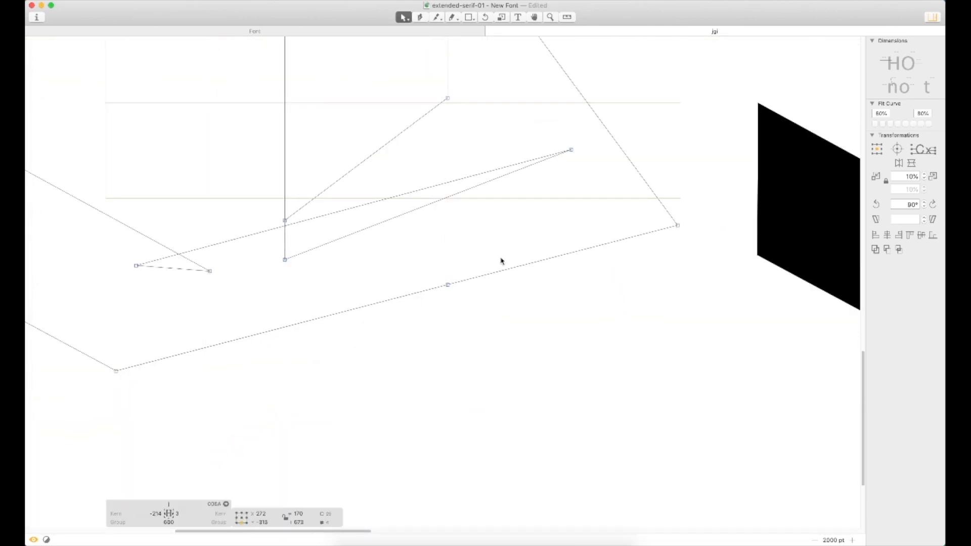
Delete the tail's surplus outer right corner node so its lower edge ends on the stem's right edge
{"action": "key", "text": "Delete"}
{"action": "left_click_drag", "start_coordinate": [695, 215], "coordinate": [651, 251]}
{"action": "key", "text": "Delete"}
{"action": "key", "text": "space"}
{"action": "left_click_drag", "start_coordinate": [519, 234], "coordinate": [657, 256]}
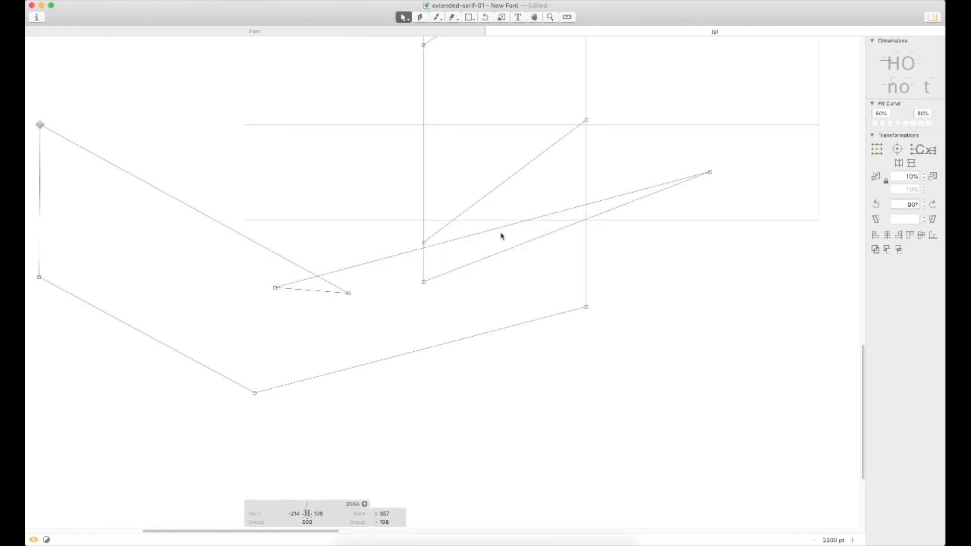
Add a node on the tail's inner edge inside the stem and delete the end node protruding beyond the stem's right edge
{"action": "key", "text": "p"}
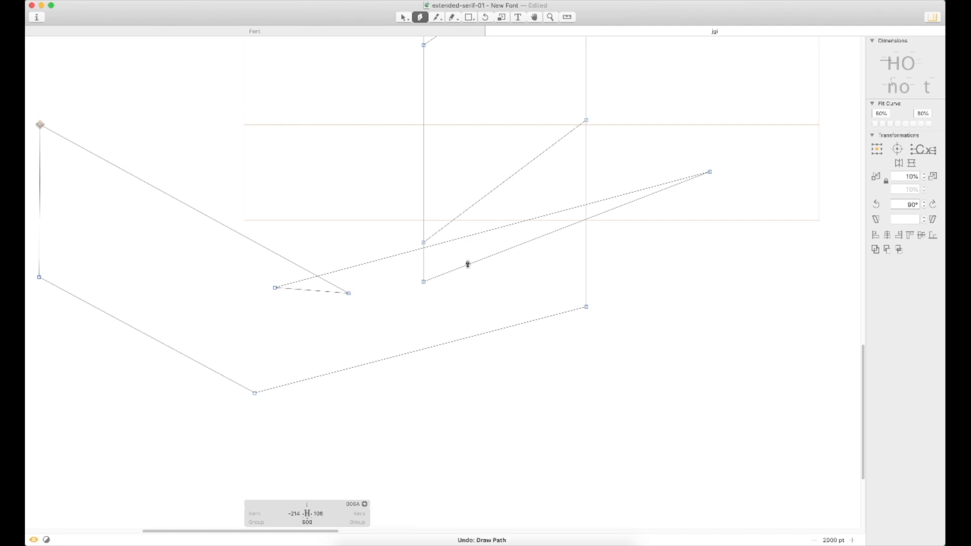
{"action": "key", "text": "v"}
{"action": "key", "text": "super+a"}
{"action": "left_click", "coordinate": [488, 293]}
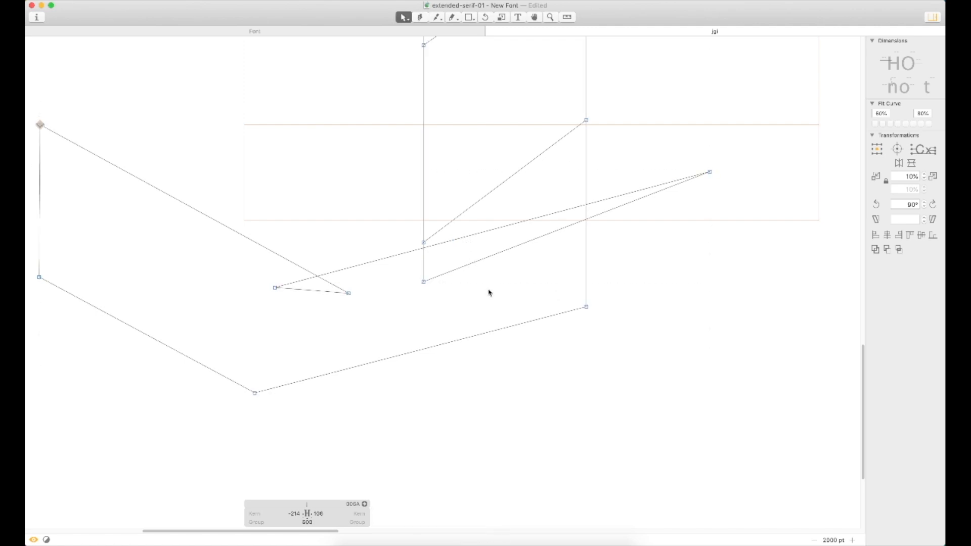
{"action": "key", "text": "p"}
{"action": "left_click", "coordinate": [464, 236]}
{"action": "key", "text": "v"}
{"action": "left_click_drag", "start_coordinate": [726, 156], "coordinate": [698, 192]}
{"action": "key", "text": "Delete"}
{"action": "left_click", "coordinate": [690, 220]}
Examine the joined tail and the overall shape of the j beside g and i at several magnifications
{"action": "key", "text": "super+minus"}
{"action": "key", "text": "super+minus"}
{"action": "key", "text": "super+minus"}
{"action": "key", "text": "space"}
{"action": "left_click_drag", "start_coordinate": [479, 218], "coordinate": [553, 296]}
{"action": "left_click_drag", "start_coordinate": [618, 237], "coordinate": [531, 220]}
{"action": "key", "text": "super+minus"}
{"action": "key", "text": "super+minus"}
{"action": "key", "text": "super+minus"}
{"action": "key", "text": "super+plus"}
{"action": "key", "text": "super+plus"}
{"action": "key", "text": "super+plus"}
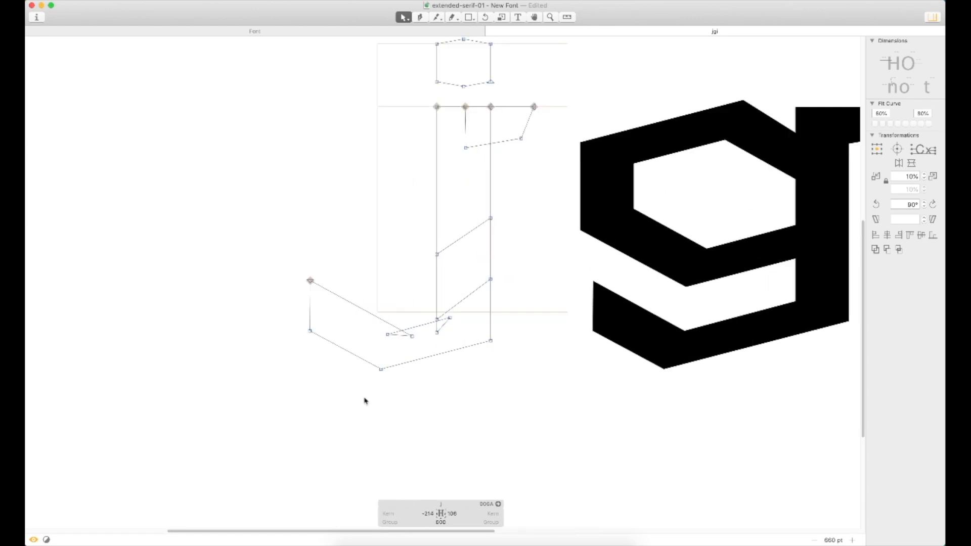
{"action": "key", "text": "super+plus"}
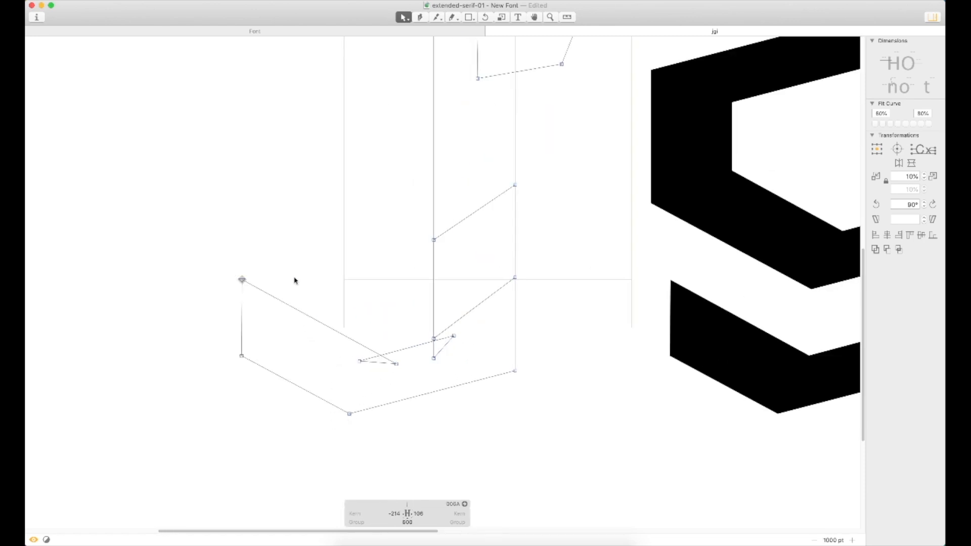
{"action": "key", "text": "super+minus"}
{"action": "key", "text": "super+minus"}
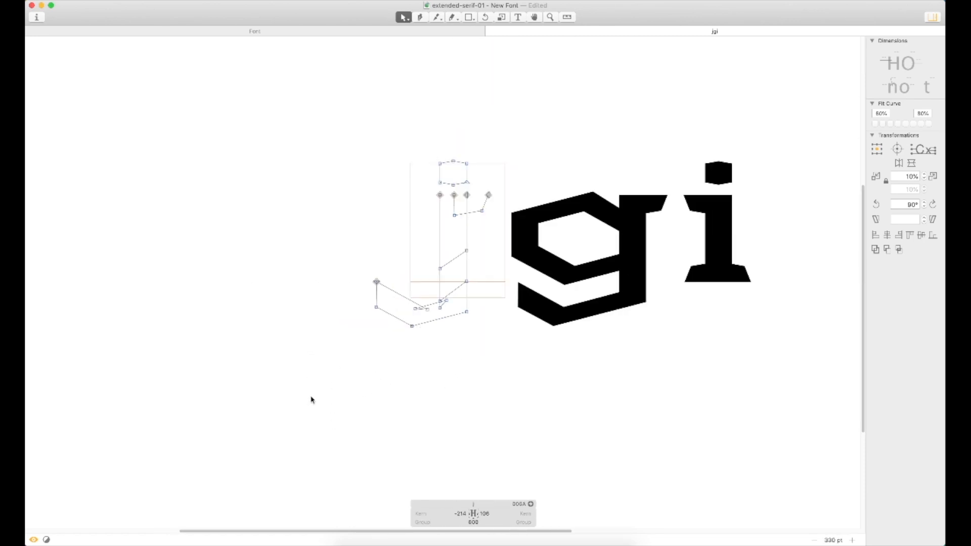
{"action": "key", "text": "super+plus"}
{"action": "key", "text": "super+minus"}
{"action": "key", "text": "super+minus"}
Undo the accidental node move in the i and copy its foot serif path
{"action": "double_click", "coordinate": [652, 281]}
{"action": "double_click", "coordinate": [671, 271]}
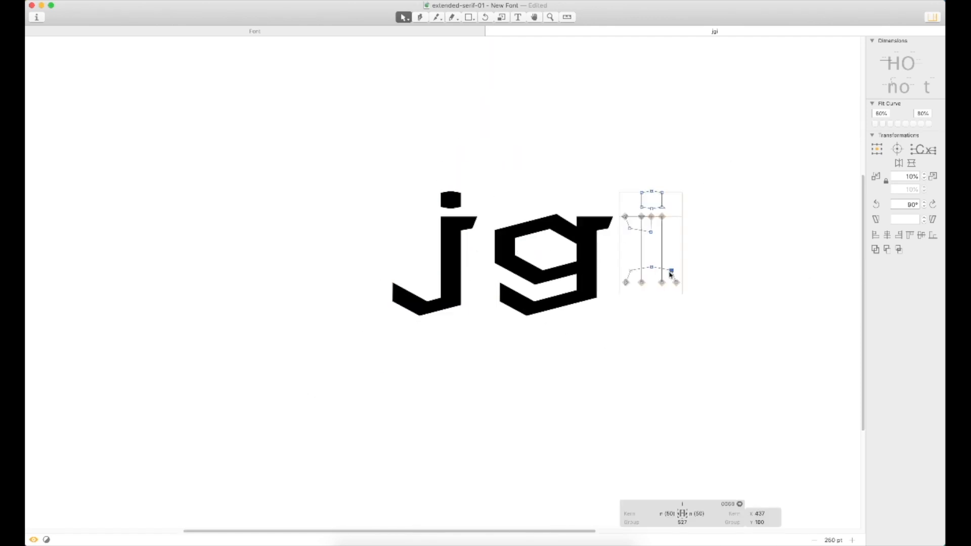
{"action": "key", "text": "super+z"}
{"action": "key", "text": "super+z"}
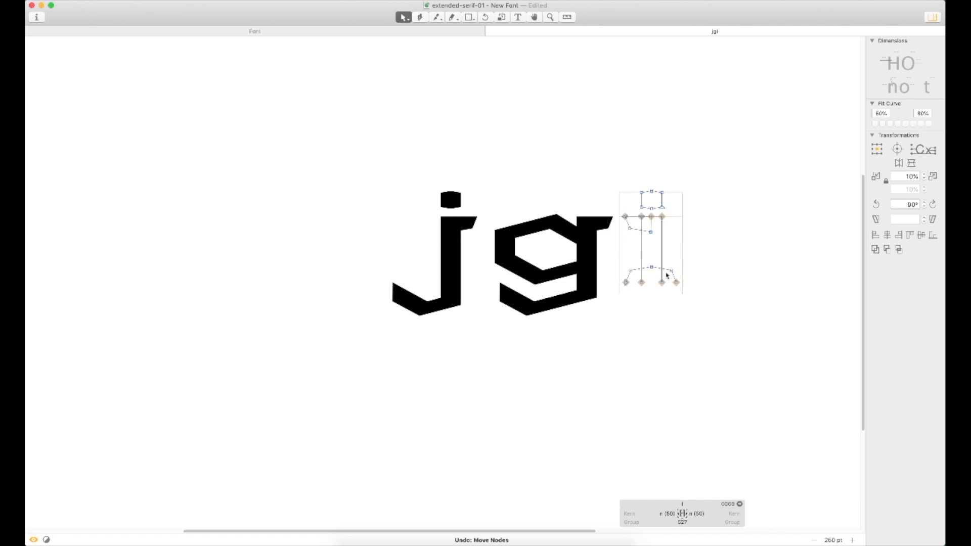
{"action": "double_click", "coordinate": [675, 279]}
{"action": "left_click", "coordinate": [554, 259]}
Delete the j's one-sided top serif and paste the i's foot serif into the glyph
{"action": "key", "text": "super+space"}
{"action": "left_click", "coordinate": [438, 236]}
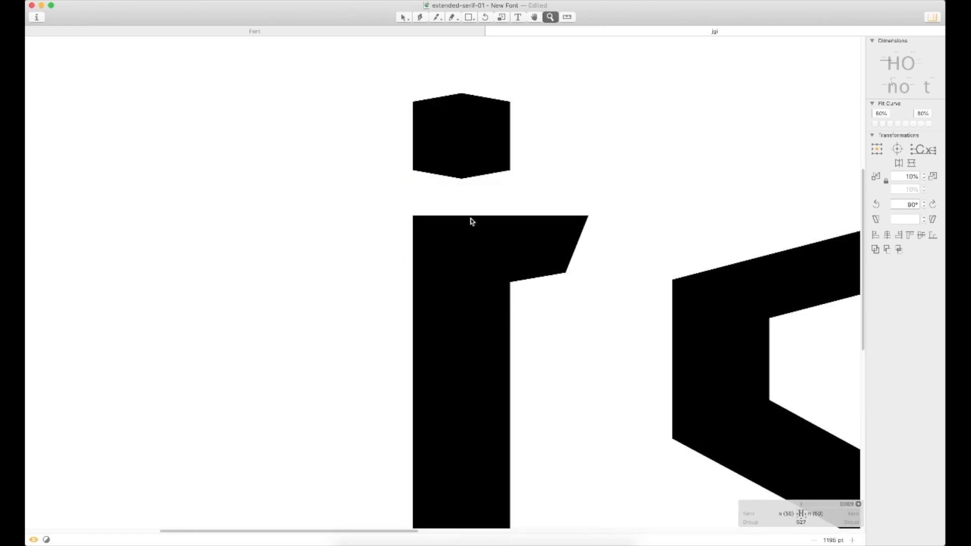
{"action": "double_click", "coordinate": [568, 238]}
{"action": "double_click", "coordinate": [563, 219]}
{"action": "key", "text": "BackSpace"}
{"action": "key", "text": "super+v"}
Flip the pasted serif vertically and move it up until its top edge lines up with the stem's top, at Y 420
{"action": "left_click_drag", "start_coordinate": [556, 473], "coordinate": [541, 268]}
{"action": "left_click", "coordinate": [910, 163]}
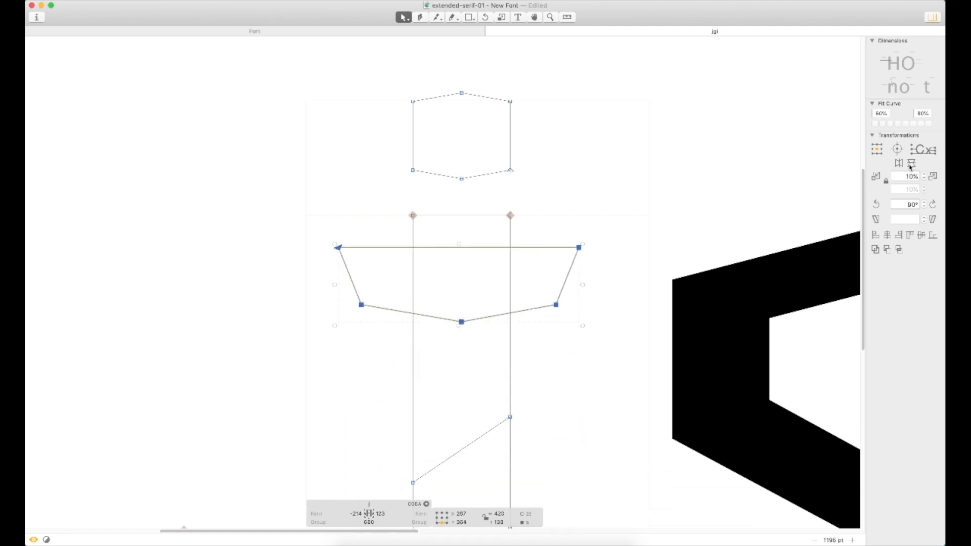
{"action": "key", "text": "Up"}
{"action": "key", "text": "Up"}
{"action": "key", "text": "Up"}
{"action": "key", "text": "Up"}
{"action": "key", "text": "Up"}
{"action": "key", "text": "Up"}
{"action": "key", "text": "Up"}
{"action": "key", "text": "Up"}
{"action": "key", "text": "Up"}
{"action": "key", "text": "Up"}
{"action": "key", "text": "Up"}
{"action": "key", "text": "Up"}
{"action": "key", "text": "Up"}
{"action": "key", "text": "Up"}
{"action": "key", "text": "Up"}
{"action": "key", "text": "Up"}
{"action": "key", "text": "Up"}
{"action": "key", "text": "Up"}
{"action": "key", "text": "Up"}
{"action": "key", "text": "Up"}
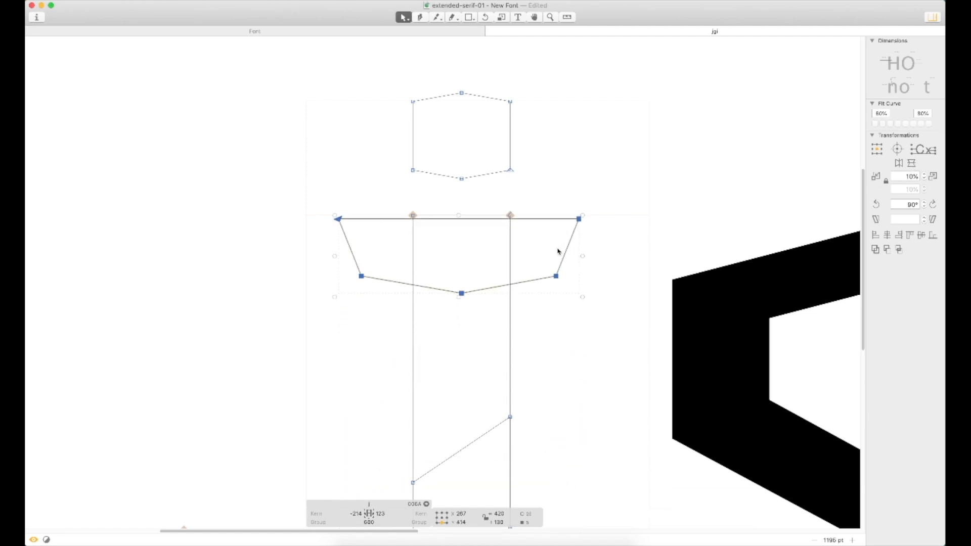
{"action": "key", "text": "Up"}
{"action": "key", "text": "Up"}
{"action": "key", "text": "space"}
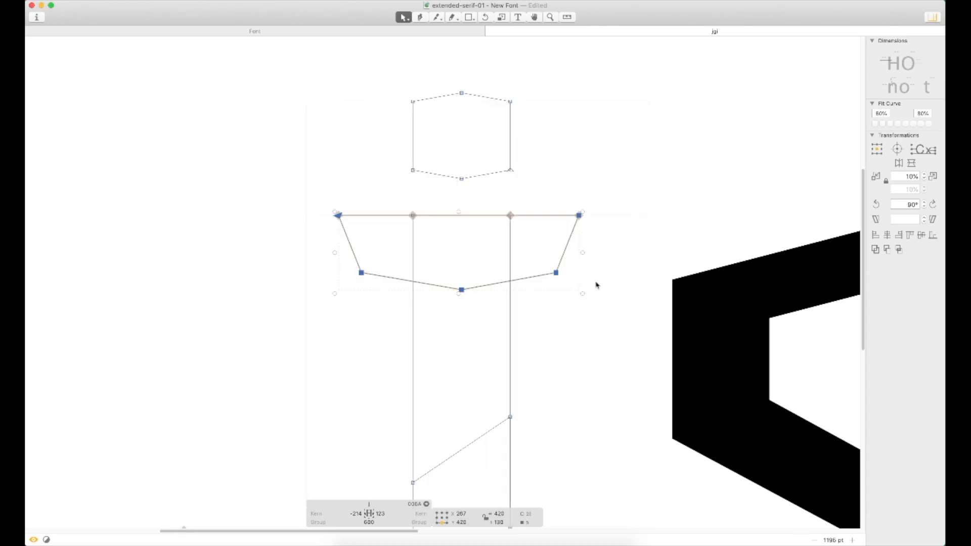
Compare the j with its two-sided top serif against g and i at different magnifications
{"action": "key", "text": "super+minus"}
{"action": "key", "text": "super+minus"}
{"action": "key", "text": "super+minus"}
{"action": "key", "text": "super+minus"}
{"action": "key", "text": "t"}
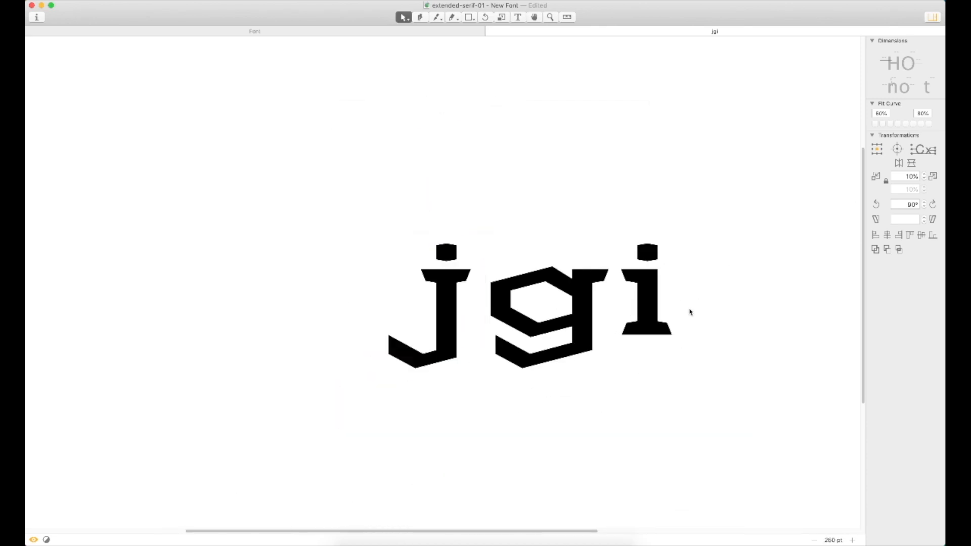
{"action": "key", "text": "super+minus"}
{"action": "key", "text": "super+minus"}
{"action": "key", "text": "super+minus"}
{"action": "key", "text": "super+minus"}
{"action": "key", "text": "super+plus"}
{"action": "key", "text": "super+plus"}
{"action": "key", "text": "super+plus"}
{"action": "key", "text": "super+plus"}
{"action": "key", "text": "super+plus"}
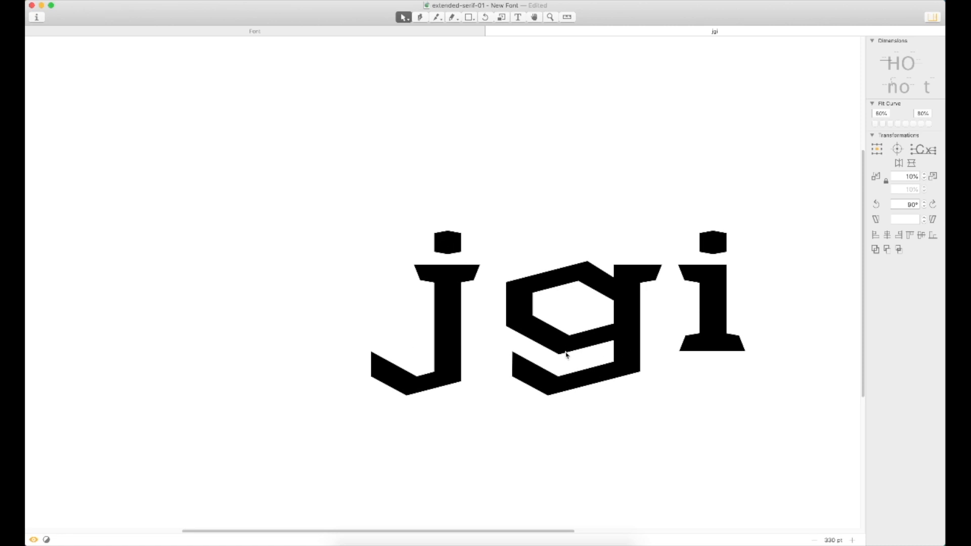
Try to trim the tail's left end by subtracting a rectangle drawn over it
{"action": "key", "text": "super+plus"}
{"action": "key", "text": "super+plus"}
{"action": "left_click_drag", "start_coordinate": [396, 391], "coordinate": [526, 111]}
{"action": "key", "text": "super+space"}
{"action": "left_click_drag", "start_coordinate": [591, 120], "coordinate": [263, 440]}
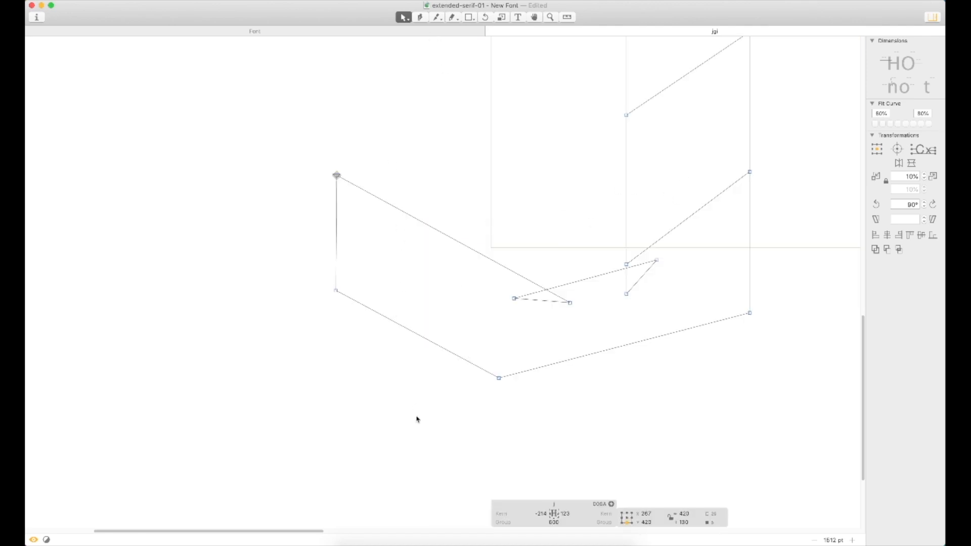
{"action": "left_click", "coordinate": [468, 17]}
{"action": "left_click_drag", "start_coordinate": [225, 131], "coordinate": [425, 405]}
{"action": "key", "text": "v"}
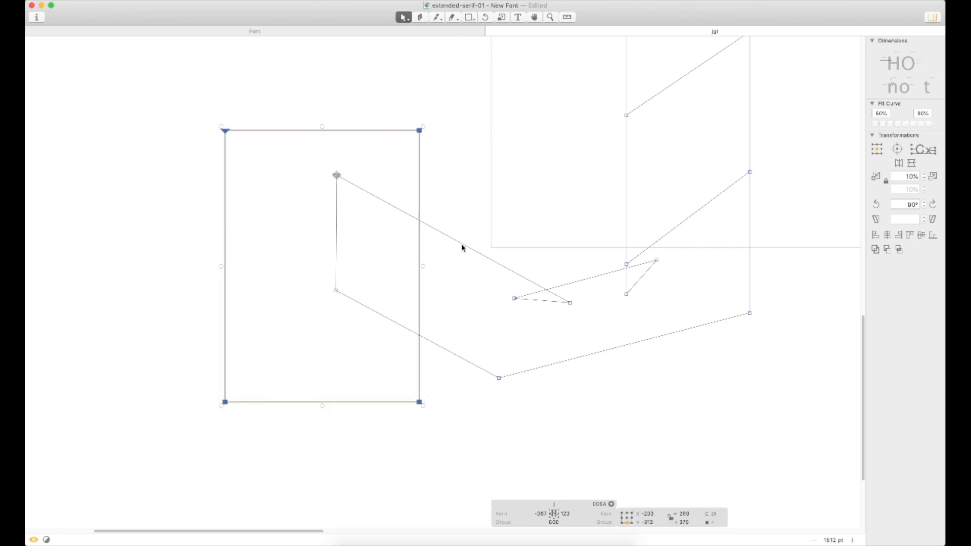
{"action": "key", "text": "super+a"}
{"action": "left_click", "coordinate": [885, 250]}
{"action": "key", "text": "super+z"}
{"action": "left_click", "coordinate": [424, 216]}
Cut vertically through both long edges of the tail's left arm with the Knife tool
{"action": "key", "text": "z"}
{"action": "left_click_drag", "start_coordinate": [497, 160], "coordinate": [277, 340]}
{"action": "key", "text": "v"}
{"action": "key", "text": "p"}
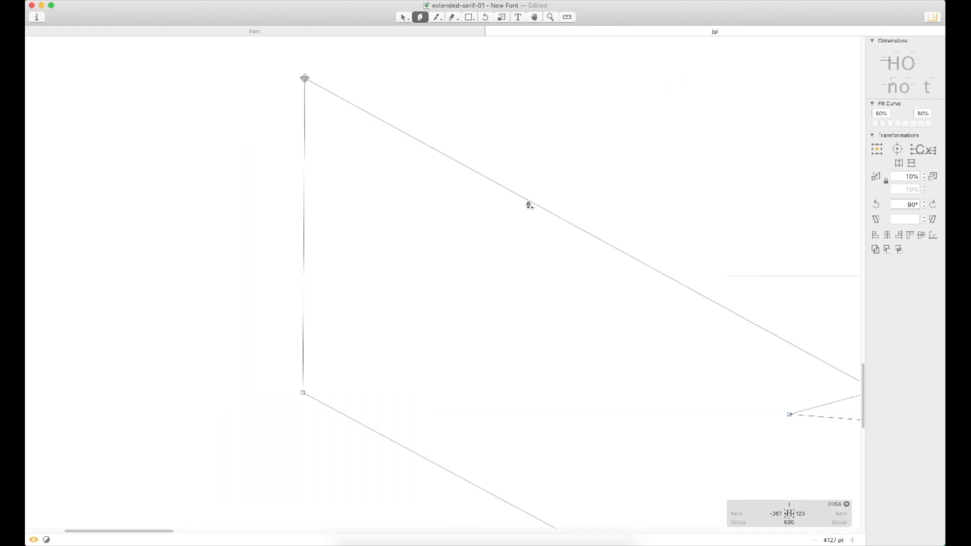
{"action": "left_click", "coordinate": [437, 17]}
{"action": "scroll", "coordinate": [524, 245], "scroll_direction": "down", "scroll_amount": 3}
{"action": "scroll", "coordinate": [524, 244], "scroll_direction": "right", "scroll_amount": 1}
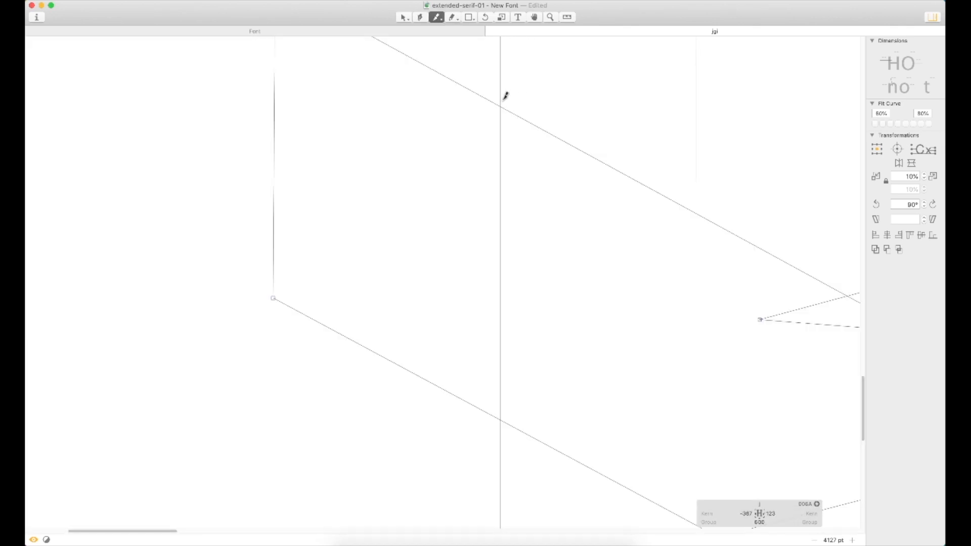
{"action": "left_click_drag", "start_coordinate": [505, 96], "coordinate": [529, 446]}
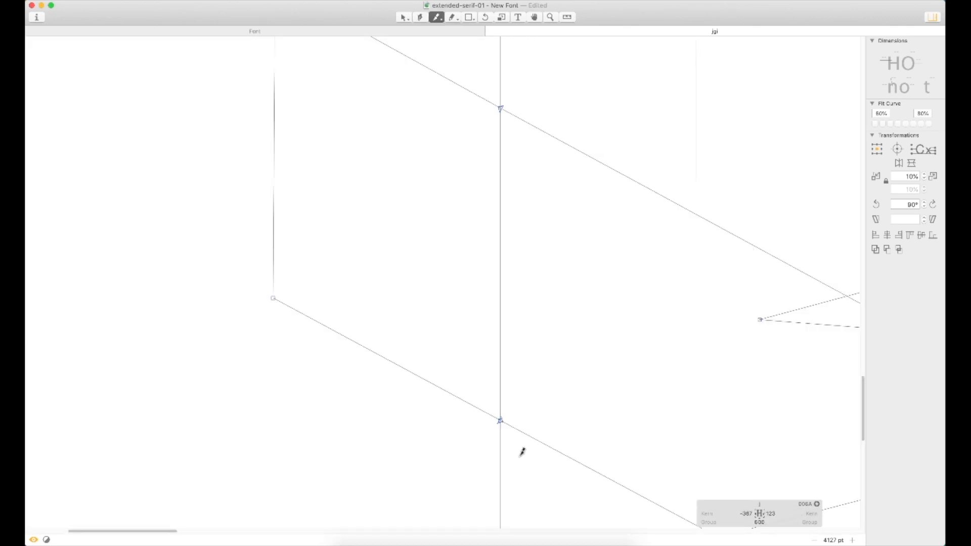
Delete the severed outer part of the tail to the left of the cut
{"action": "key", "text": "v"}
{"action": "key", "text": "super+minus"}
{"action": "key", "text": "super+minus"}
{"action": "key", "text": "super+minus"}
{"action": "double_click", "coordinate": [470, 418]}
{"action": "key", "text": "BackSpace"}
{"action": "double_click", "coordinate": [415, 320]}
{"action": "key", "text": "Delete"}
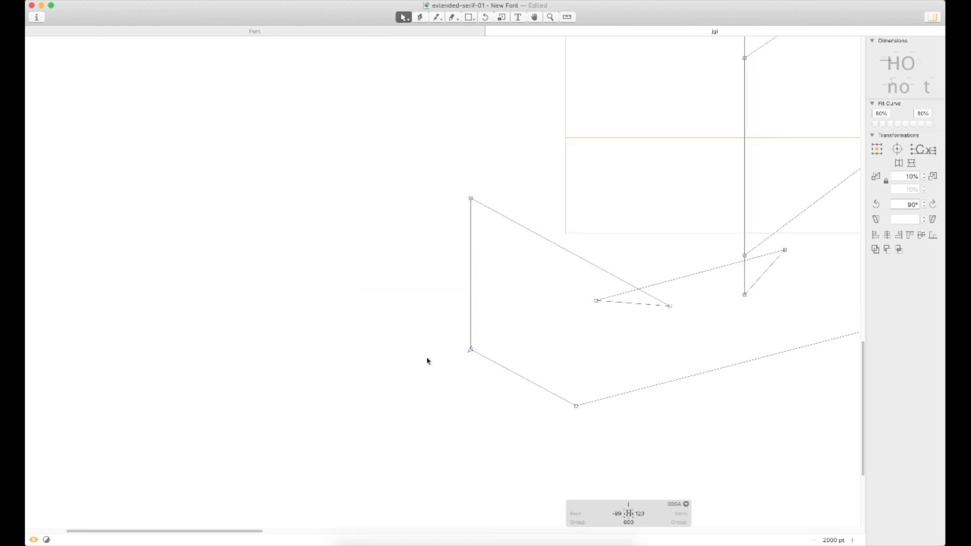
Link the j's left and right sidebearings to those of h
{"action": "scroll", "coordinate": [495, 361], "scroll_direction": "down", "scroll_amount": 3}
{"action": "scroll", "coordinate": [495, 361], "scroll_direction": "down", "scroll_amount": 4}
{"action": "key", "text": "t"}
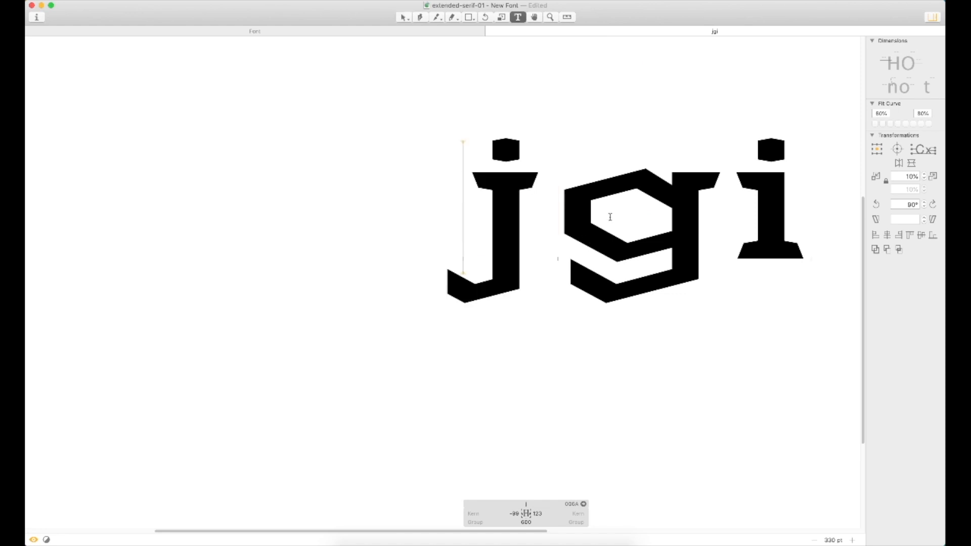
{"action": "key", "text": "v"}
{"action": "scroll", "coordinate": [684, 186], "scroll_direction": "left", "scroll_amount": 5}
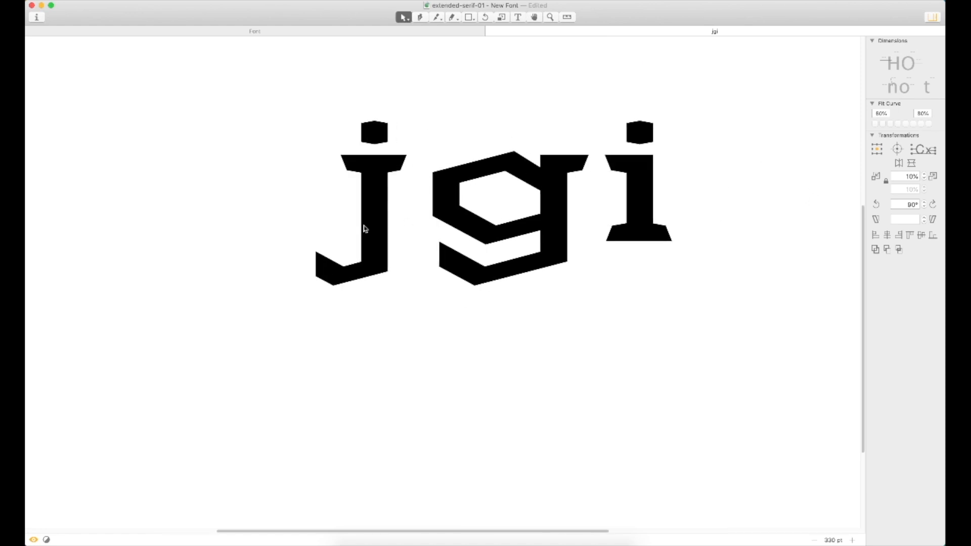
{"action": "double_click", "coordinate": [365, 229]}
{"action": "left_click", "coordinate": [375, 514]}
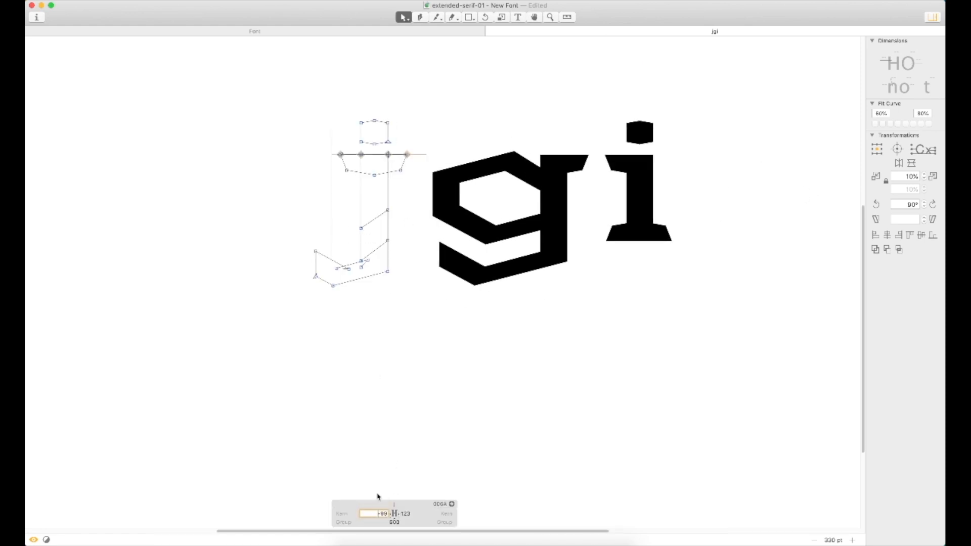
{"action": "key", "text": "BackSpace"}
{"action": "key", "text": "Tab"}
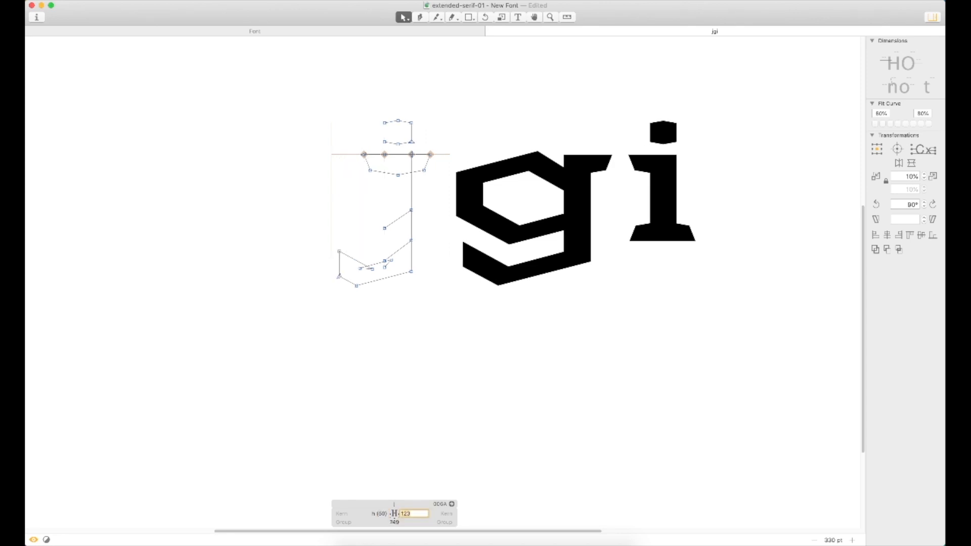
{"action": "key", "text": "Return"}
{"action": "key", "text": "t"}
{"action": "left_click", "coordinate": [683, 205]}
{"action": "key", "text": "Escape"}
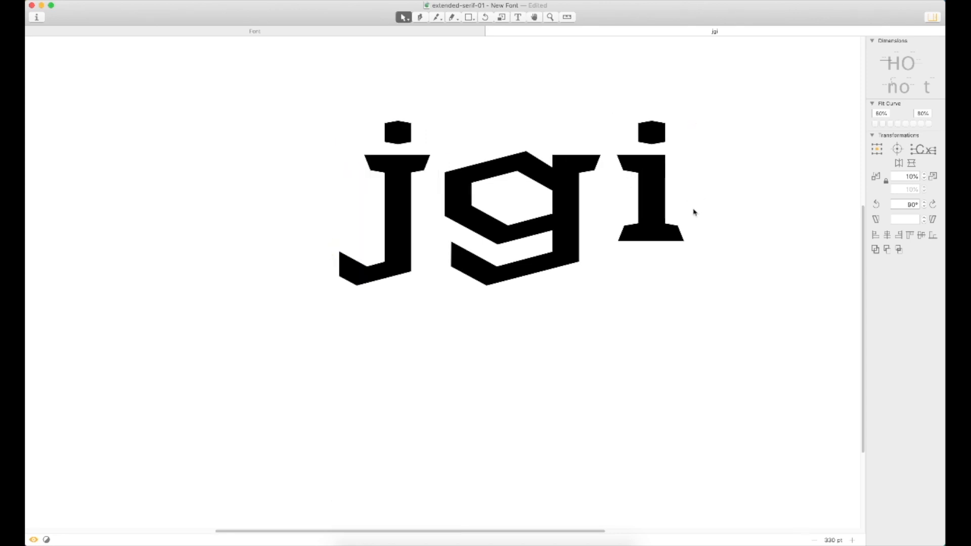
Examine the shortened j and its spacing next to g and i at several magnifications
{"action": "key", "text": "super+minus"}
{"action": "key", "text": "super+minus"}
{"action": "key", "text": "super+minus"}
{"action": "key", "text": "super+minus"}
{"action": "key", "text": "super+minus"}
{"action": "key", "text": "super+plus"}
{"action": "key", "text": "super+plus"}
{"action": "key", "text": "super+plus"}
{"action": "key", "text": "super+plus"}
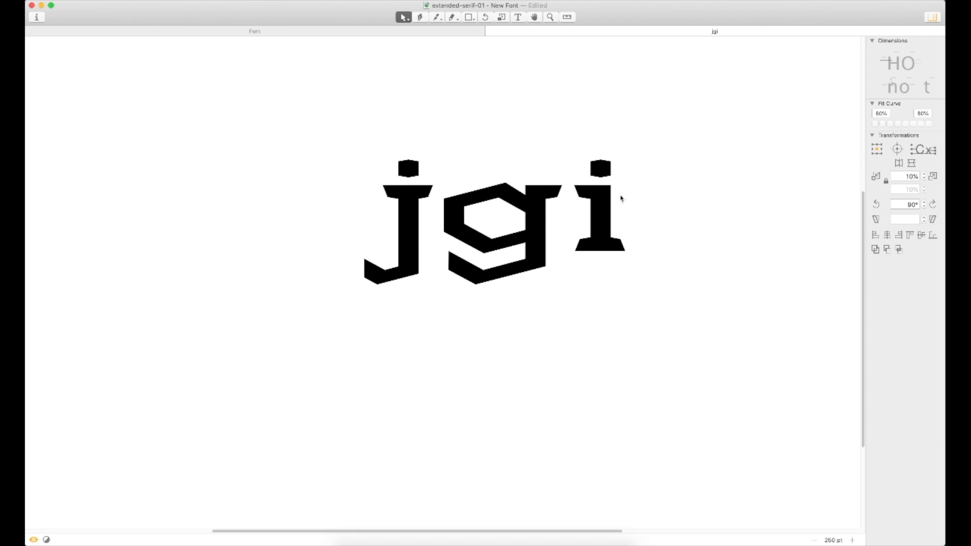
Delete the j's two-sided top serif and try pasting the i's left-hand top serif in its place
{"action": "double_click", "coordinate": [589, 197]}
{"action": "left_click", "coordinate": [585, 202]}
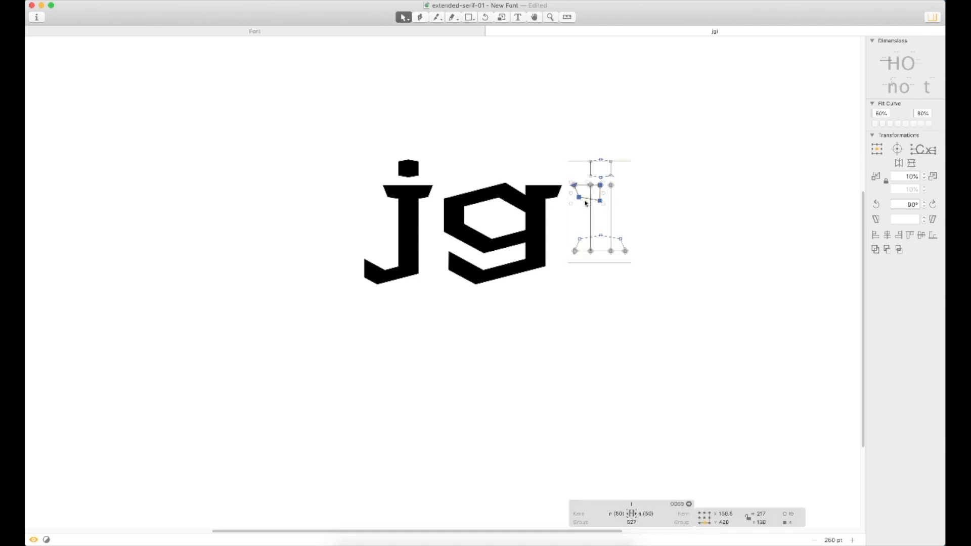
{"action": "double_click", "coordinate": [380, 212]}
{"action": "key", "text": "z"}
{"action": "left_click_drag", "start_coordinate": [473, 138], "coordinate": [312, 278]}
{"action": "key", "text": "v"}
{"action": "double_click", "coordinate": [444, 204]}
{"action": "key", "text": "BackSpace"}
{"action": "key", "text": "super+v"}
{"action": "key", "text": "BackSpace"}
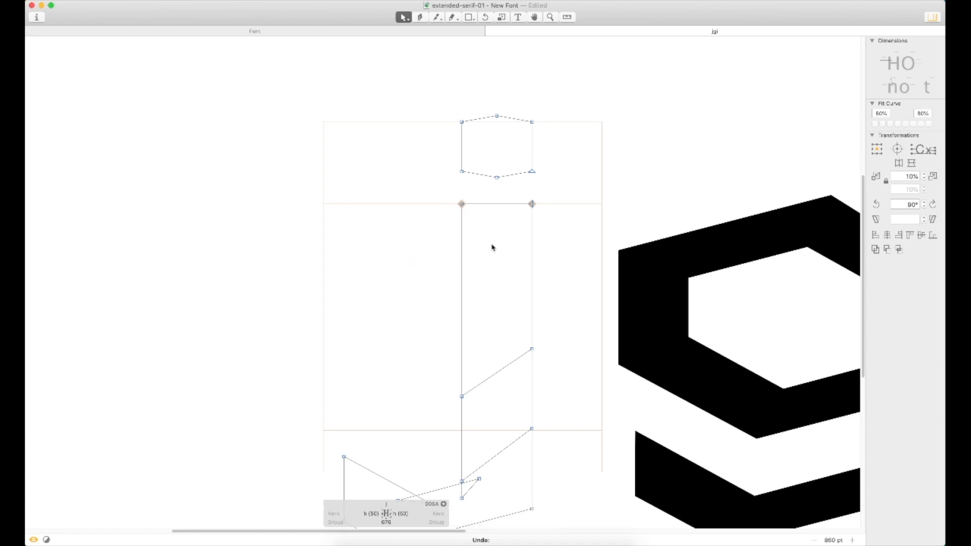
Select the i's stem together with its left-hand top serif and copy both paths
{"action": "scroll", "coordinate": [581, 242], "scroll_direction": "down", "scroll_amount": 5}
{"action": "double_click", "coordinate": [718, 266]}
{"action": "double_click", "coordinate": [731, 266]}
{"action": "left_click", "coordinate": [689, 268], "text": "shift"}
{"action": "left_click", "coordinate": [674, 296]}
{"action": "double_click", "coordinate": [701, 271]}
{"action": "double_click", "coordinate": [703, 284], "text": "shift"}
{"action": "left_click", "coordinate": [394, 315]}
{"action": "key", "text": "super+c"}
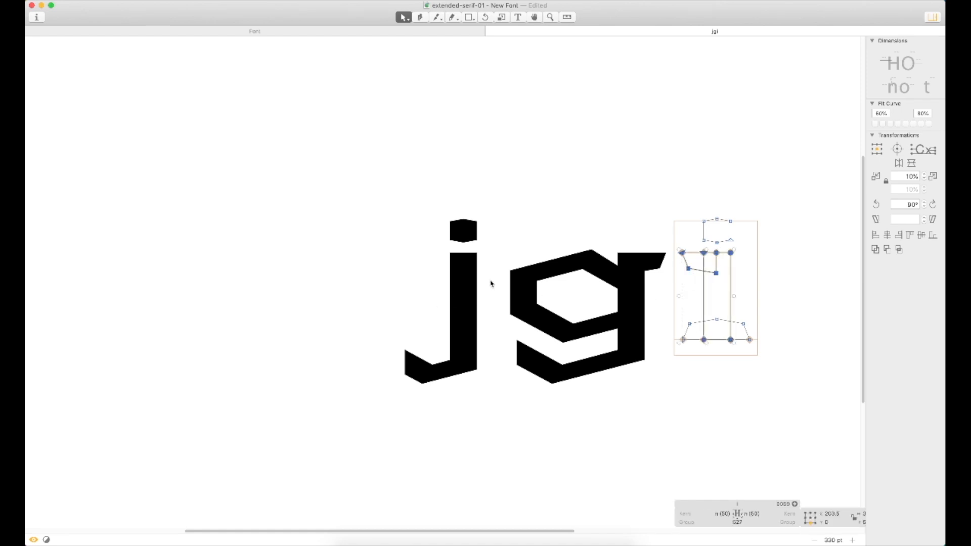
Paste the i's stem and left-hand top serif into the j and align them with the j's own stem and top edge
{"action": "double_click", "coordinate": [458, 284]}
{"action": "key", "text": "super+v"}
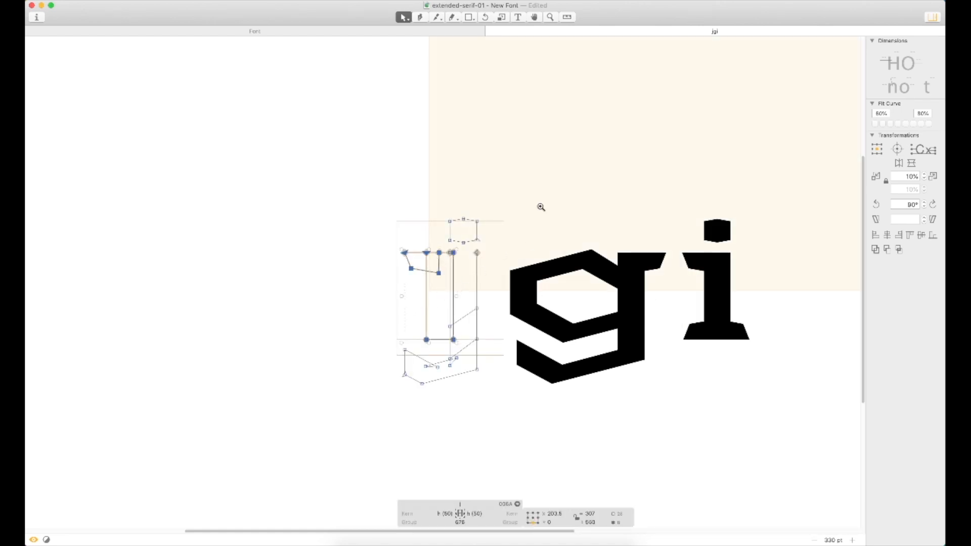
{"action": "key", "text": "super+plus"}
{"action": "key", "text": "super+plus"}
{"action": "left_click", "coordinate": [358, 197]}
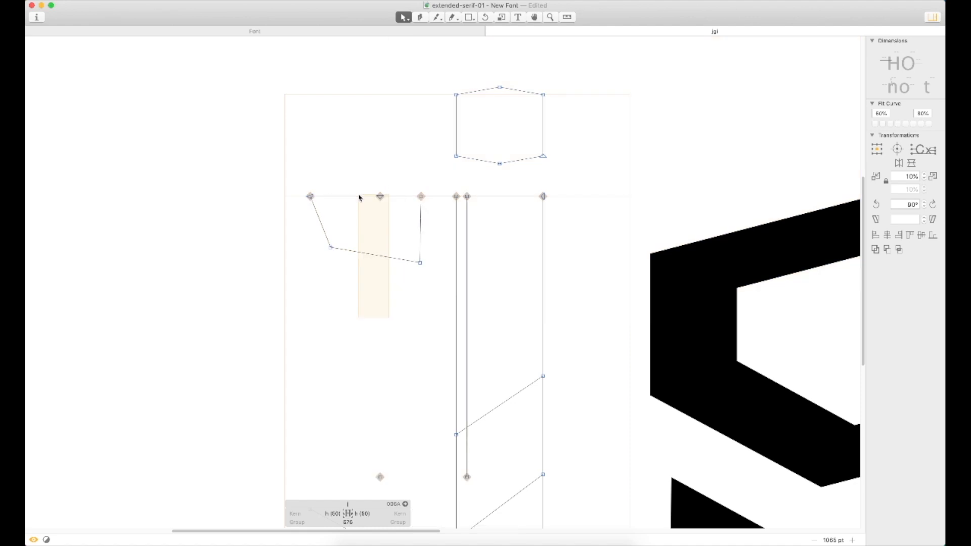
{"action": "double_click", "coordinate": [349, 197]}
{"action": "double_click", "coordinate": [380, 270], "text": "shift"}
{"action": "left_click_drag", "start_coordinate": [379, 283], "coordinate": [456, 277]}
{"action": "key", "text": "z"}
{"action": "left_click_drag", "start_coordinate": [485, 187], "coordinate": [385, 240]}
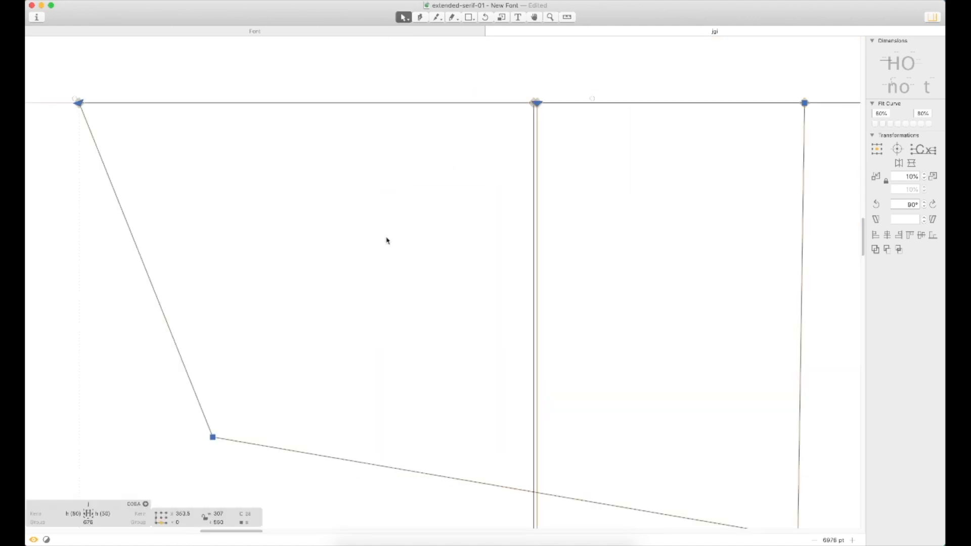
{"action": "key", "text": "super+0"}
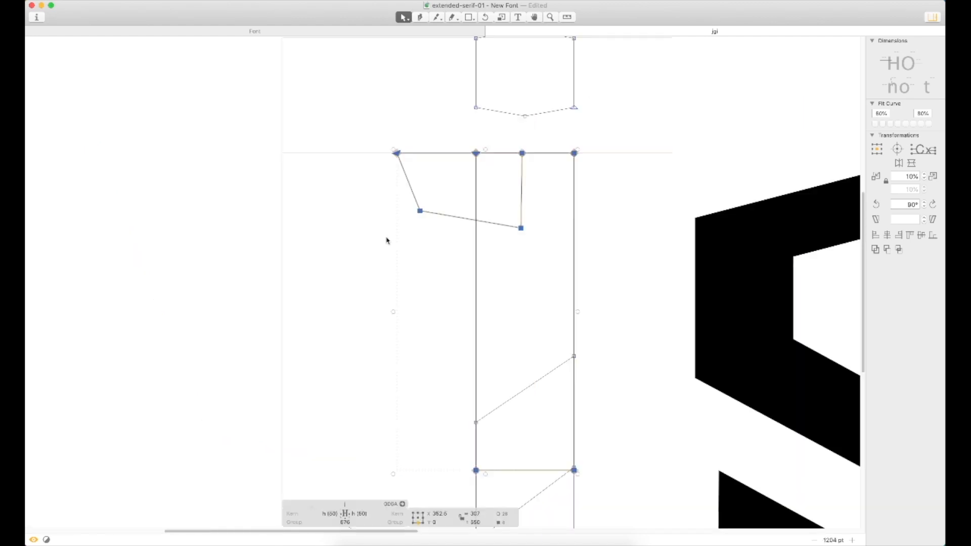
Delete the pasted duplicate stem from the j, keeping only the left-hand top serif
{"action": "key", "text": "super+minus"}
{"action": "key", "text": "super+minus"}
{"action": "left_click", "coordinate": [488, 359]}
{"action": "double_click", "coordinate": [478, 360]}
{"action": "key", "text": "BackSpace"}
{"action": "key", "text": "super+minus"}
{"action": "key", "text": "super+minus"}
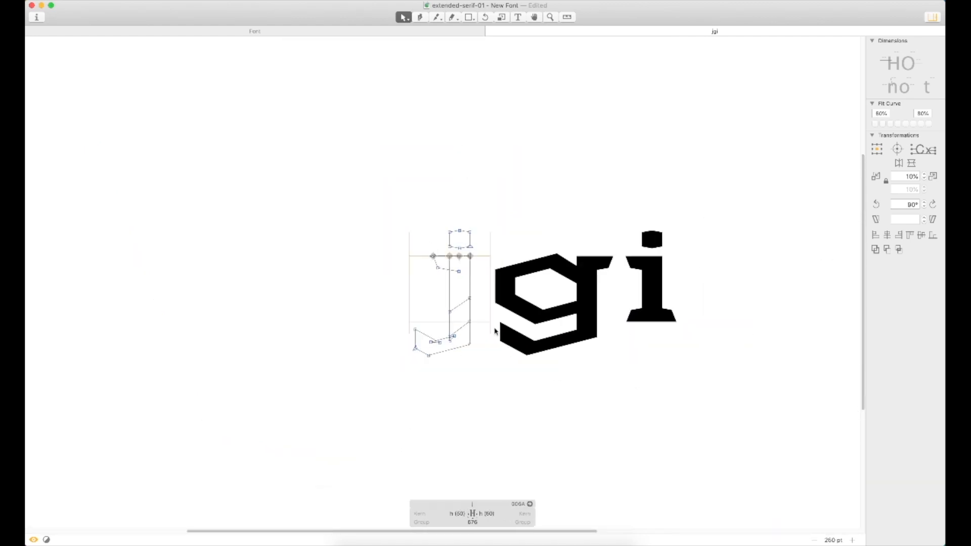
Update the j's metrics from its linked h sidebearings and review its spacing beside g and i
{"action": "key", "text": "t"}
{"action": "key", "text": "Right"}
{"action": "key", "text": "Escape"}
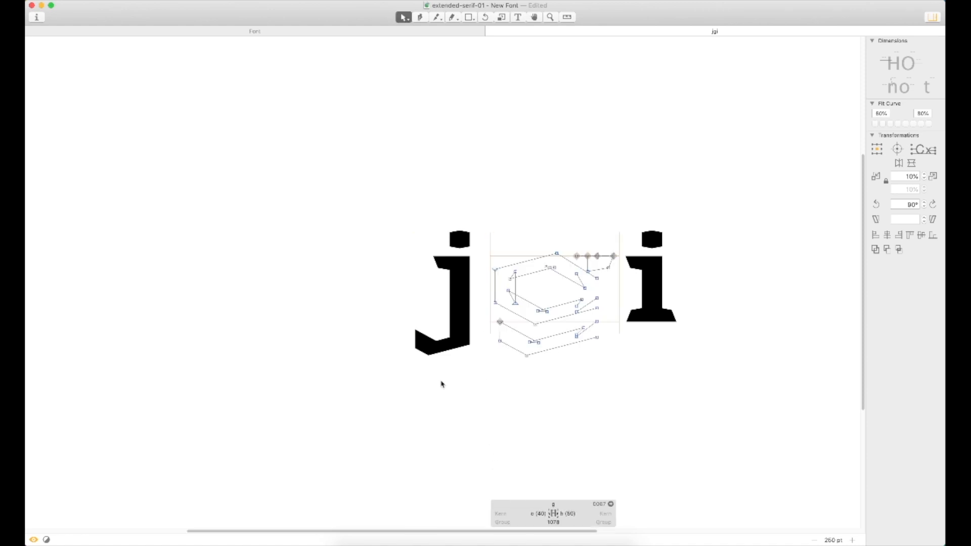
{"action": "double_click", "coordinate": [441, 321]}
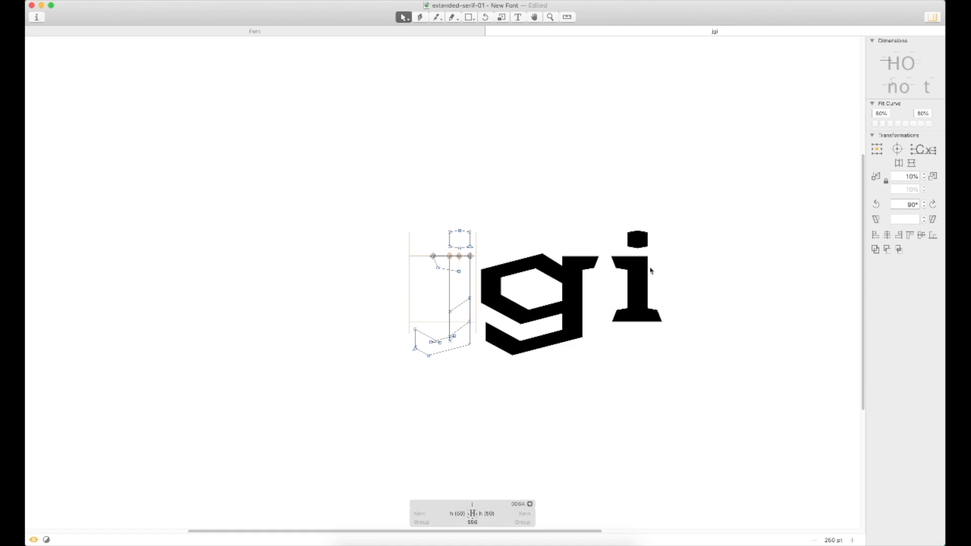
{"action": "key", "text": "t"}
{"action": "key", "text": "super+minus"}
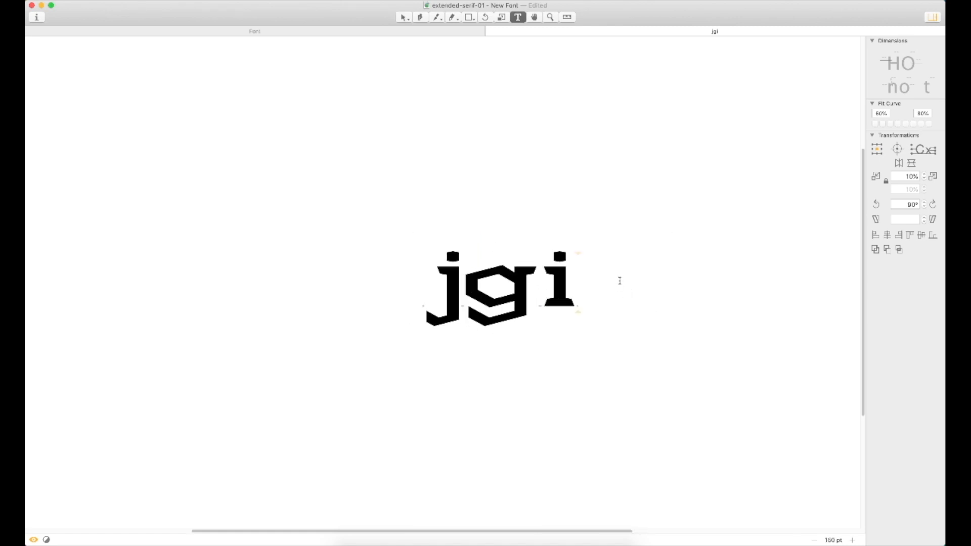
{"action": "key", "text": "super+plus"}
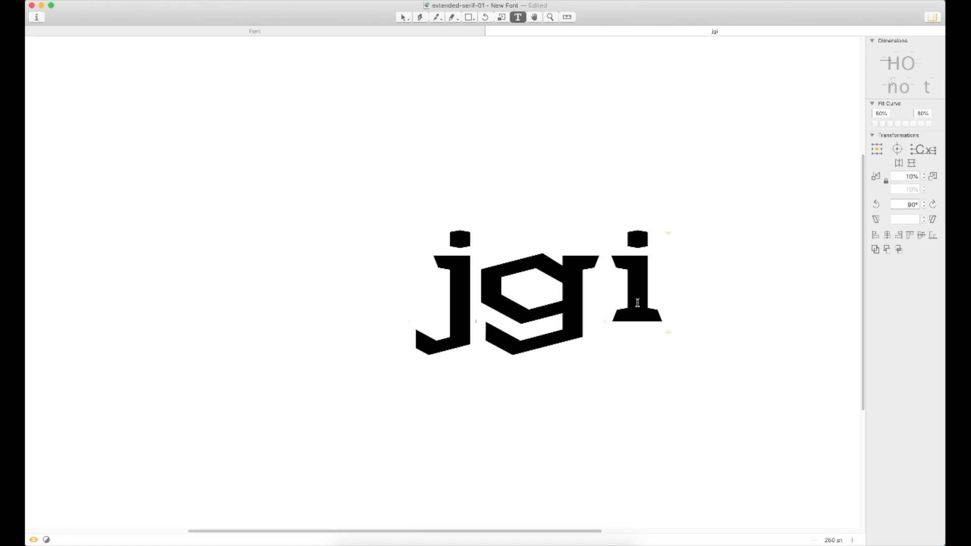
Replace the sample text with "juggle" and view the word at a small size
{"action": "key", "text": "super"}
{"action": "key", "text": "super+a"}
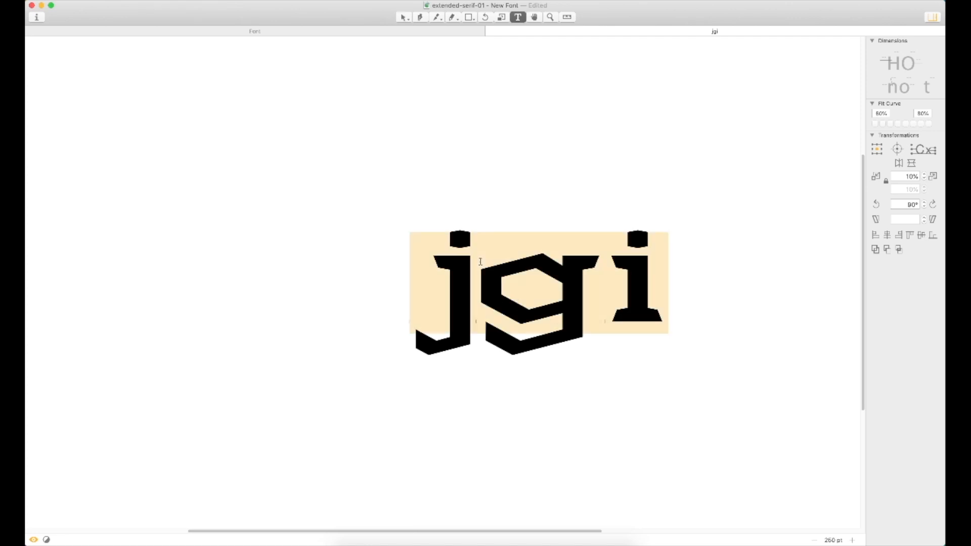
{"action": "type", "text": "juggle"}
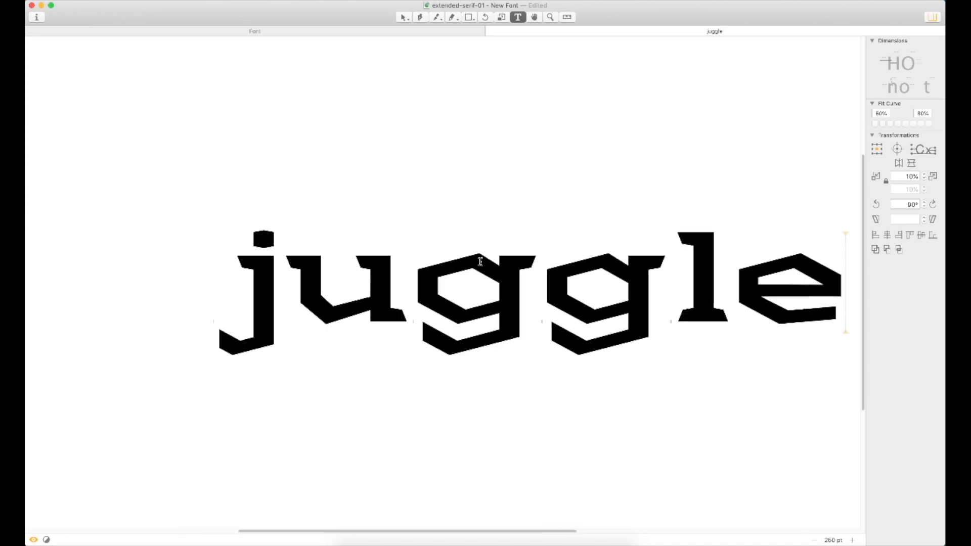
{"action": "key", "text": "super+minus"}
{"action": "key", "text": "super+minus"}
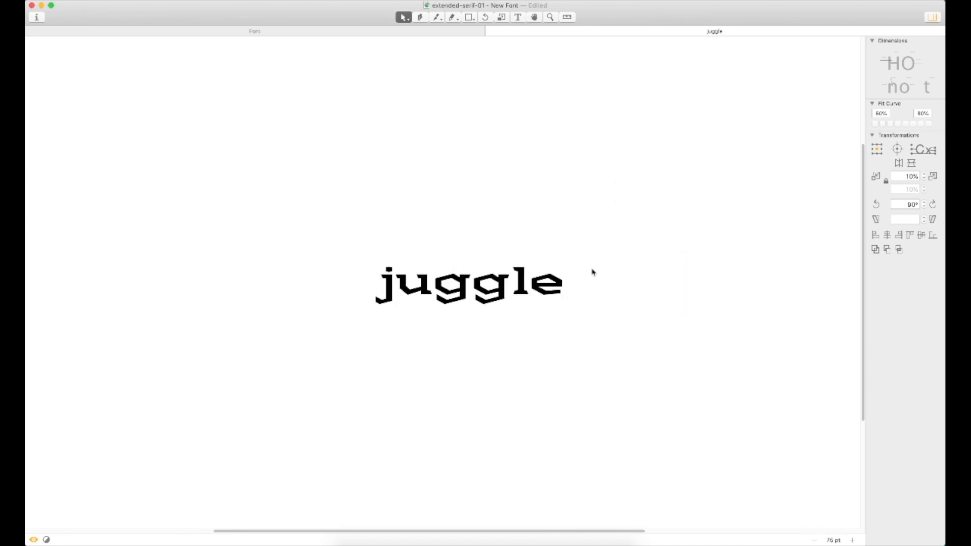
Close the glyph editing view and save the font file
{"action": "key", "text": "Escape"}
{"action": "key", "text": "super+w"}
{"action": "left_click", "coordinate": [526, 219]}
{"action": "key", "text": "super+s"}
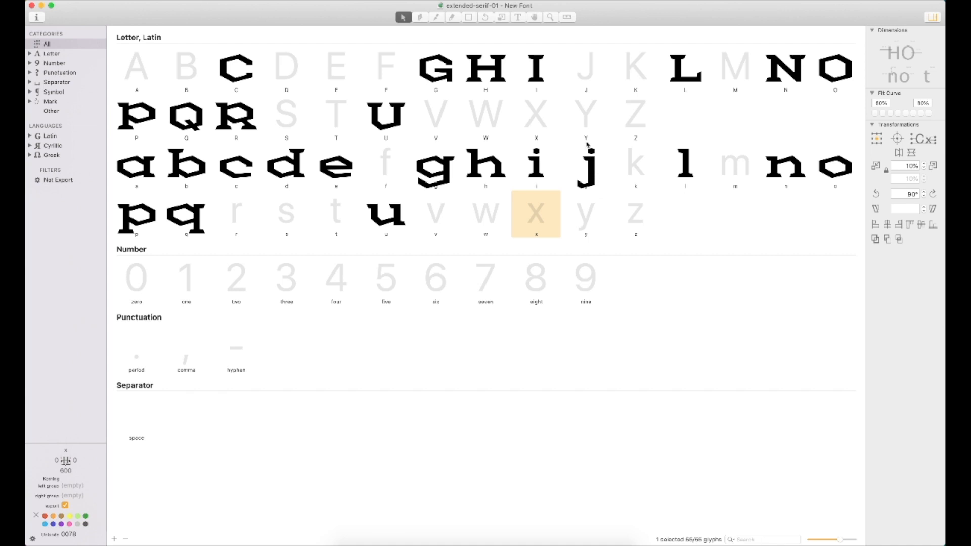
Open the lowercase j for editing and insert the empty f and t glyphs before it
{"action": "double_click", "coordinate": [586, 183]}
{"action": "key", "text": "t"}
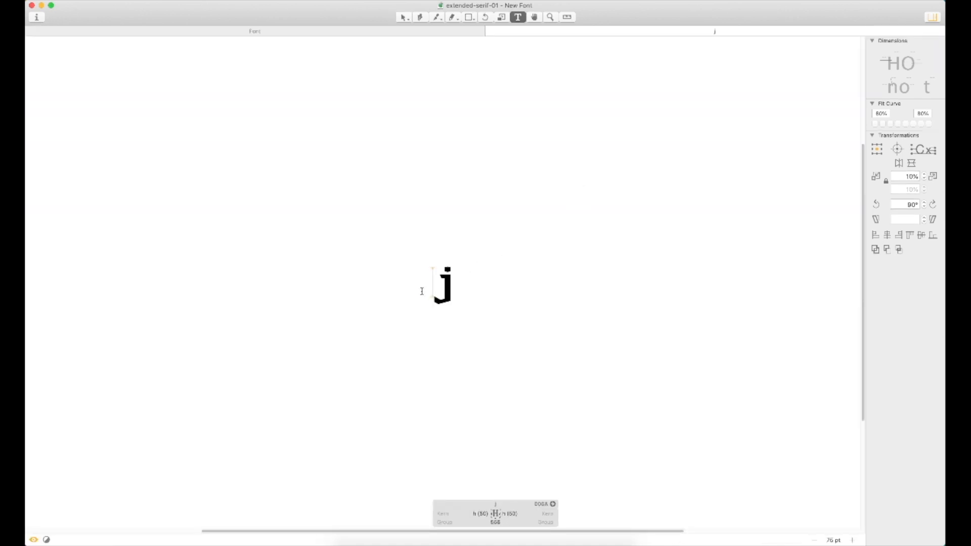
{"action": "type", "text": "f"}
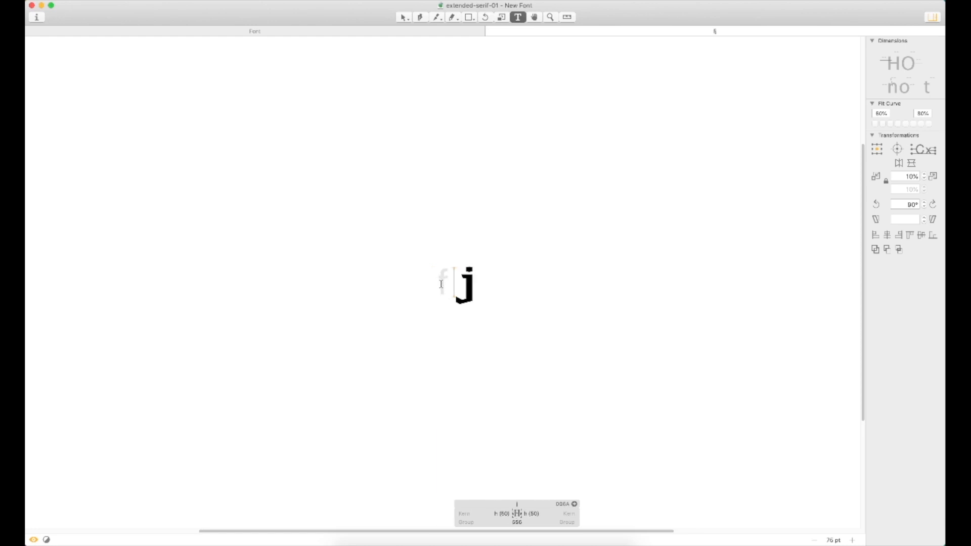
{"action": "type", "text": "t"}
Copy the j's stem and tail paths and paste them into the empty f glyph
{"action": "double_click", "coordinate": [481, 289]}
{"action": "key", "text": "super+space"}
{"action": "left_click_drag", "start_coordinate": [568, 213], "coordinate": [357, 337]}
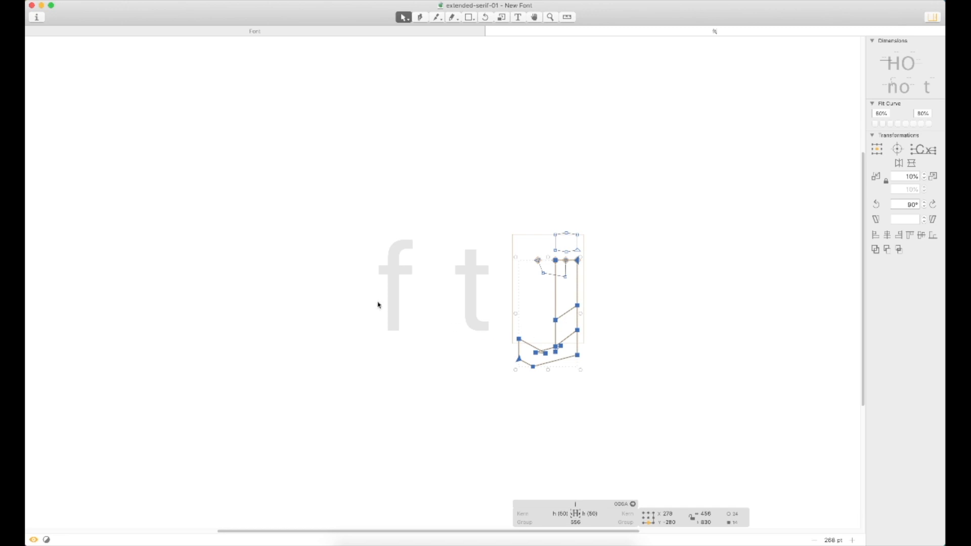
{"action": "double_click", "coordinate": [394, 301]}
{"action": "key", "text": "super+v"}
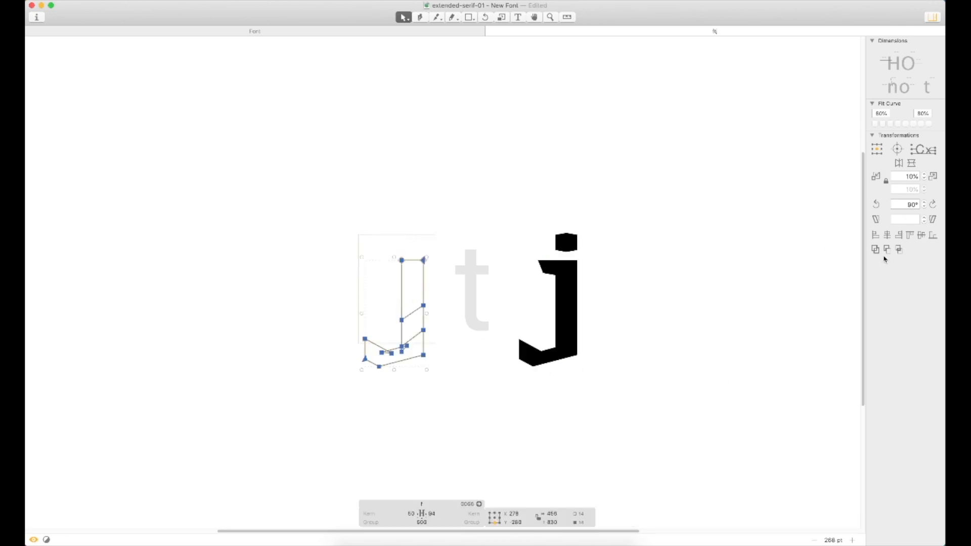
Flip the pasted paths in the f horizontally and vertically, and raise them until the stem's foot sits on the baseline at y 0
{"action": "left_click", "coordinate": [898, 162]}
{"action": "left_click", "coordinate": [912, 162]}
{"action": "key", "text": "z"}
{"action": "left_click_drag", "start_coordinate": [493, 177], "coordinate": [275, 424]}
{"action": "left_click_drag", "start_coordinate": [474, 233], "coordinate": [474, 163]}
{"action": "key", "text": "super+space"}
{"action": "left_click_drag", "start_coordinate": [491, 248], "coordinate": [335, 358]}
{"action": "key", "text": "Up"}
{"action": "key", "text": "Up"}
{"action": "key", "text": "Up"}
{"action": "key", "text": "Up"}
{"action": "key", "text": "super+minus"}
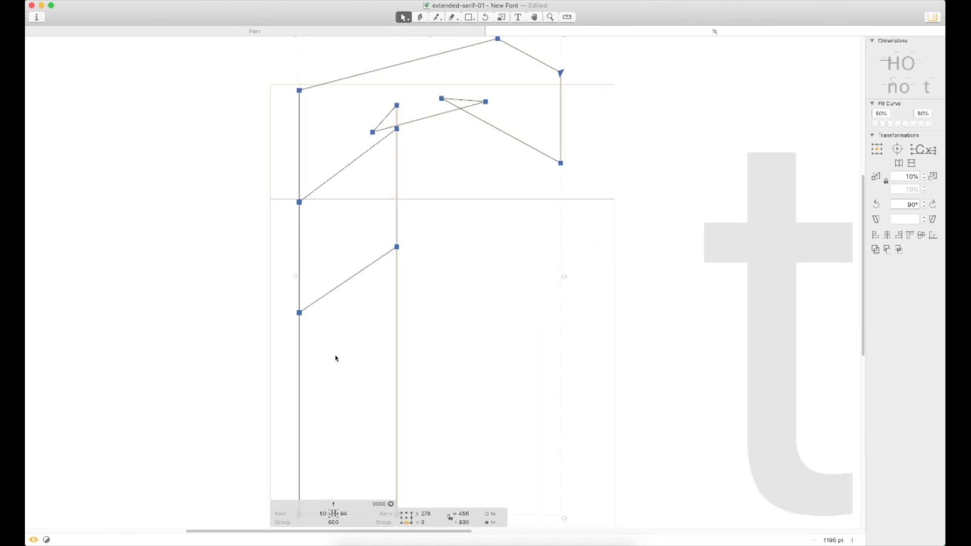
Insert an e before the f in the sample text
{"action": "key", "text": "super+minus"}
{"action": "key", "text": "t"}
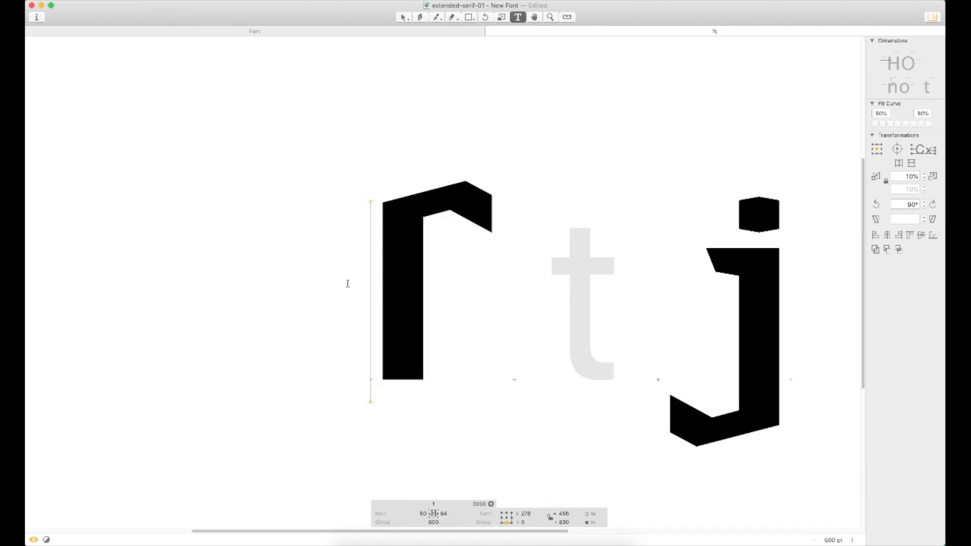
{"action": "type", "text": "o"}
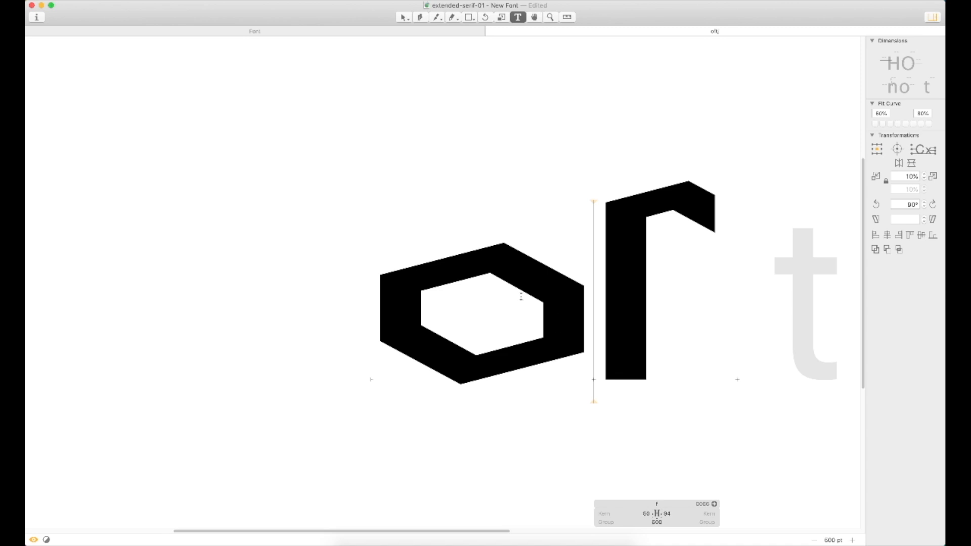
{"action": "key", "text": "BackSpace"}
{"action": "type", "text": "e"}
{"action": "key", "text": "Escape"}
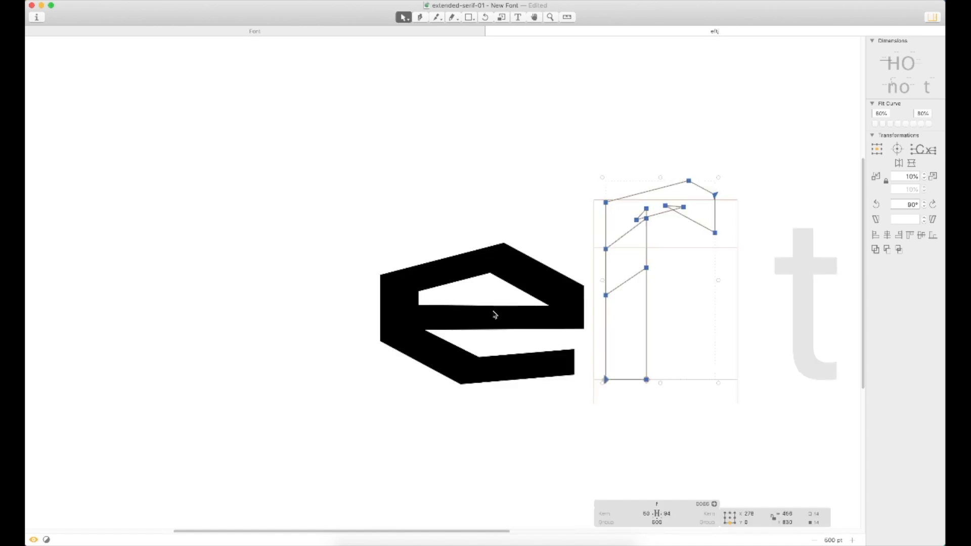
Copy the e's crossbar into the f and place it across the f's stem below the x-height
{"action": "double_click", "coordinate": [493, 313]}
{"action": "double_click", "coordinate": [486, 308]}
{"action": "key", "text": "super+c"}
{"action": "double_click", "coordinate": [613, 278]}
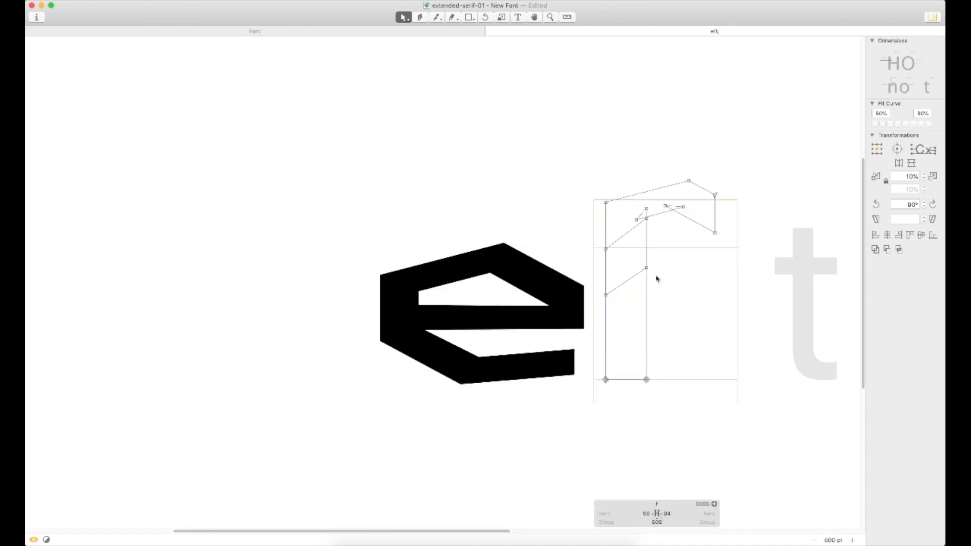
{"action": "key", "text": "super+v"}
{"action": "left_click_drag", "start_coordinate": [685, 307], "coordinate": [647, 281]}
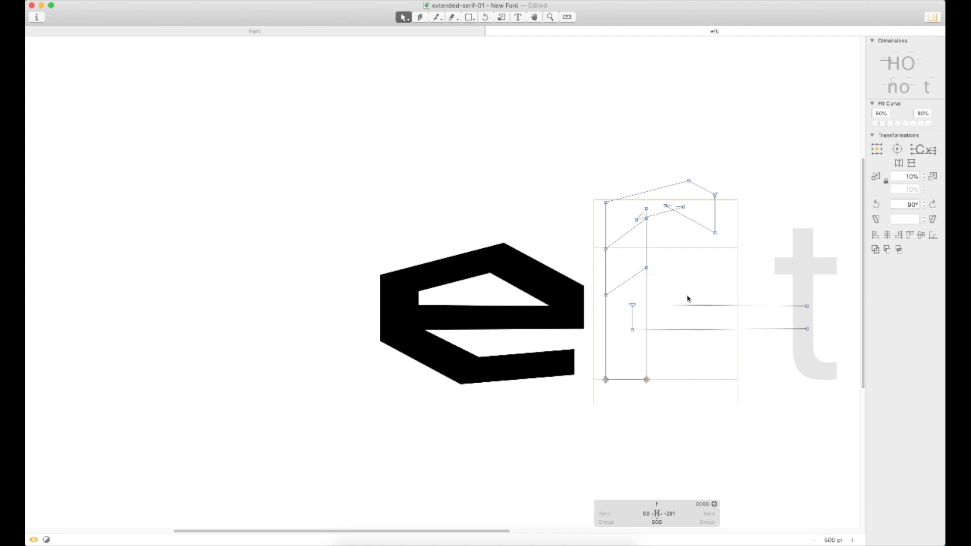
{"action": "double_click", "coordinate": [685, 308]}
{"action": "mouse_move", "coordinate": [691, 310]}
{"action": "left_mouse_down"}
{"action": "mouse_move", "coordinate": [638, 263]}
{"action": "mouse_move", "coordinate": [653, 276]}
{"action": "left_mouse_up"}
Raise both right-hand nodes of the f's crossbar by 5 units to level its upper edge
{"action": "key", "text": "super+space"}
{"action": "left_click_drag", "start_coordinate": [804, 233], "coordinate": [453, 364]}
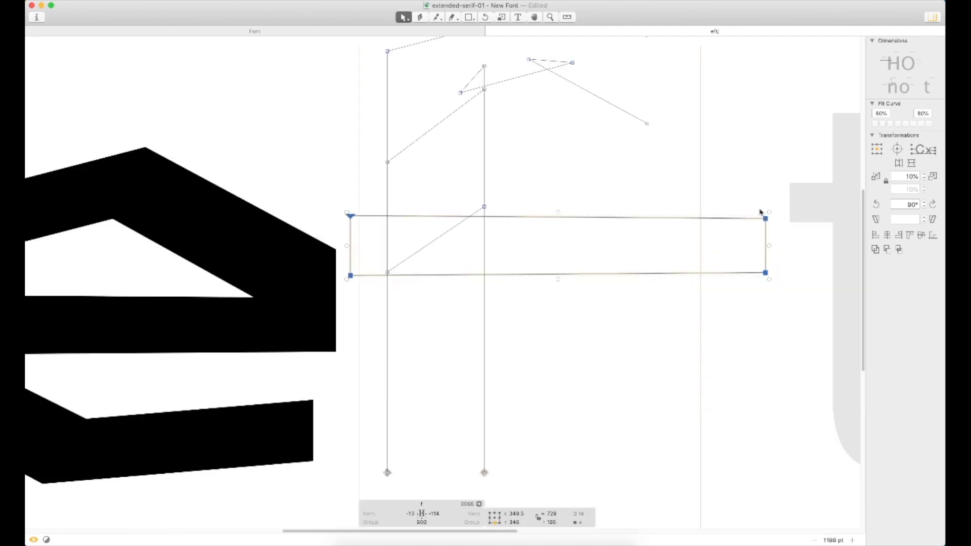
{"action": "mouse_move", "coordinate": [748, 196]}
{"action": "left_mouse_down"}
{"action": "mouse_move", "coordinate": [780, 329]}
{"action": "mouse_move", "coordinate": [779, 302]}
{"action": "left_mouse_up"}
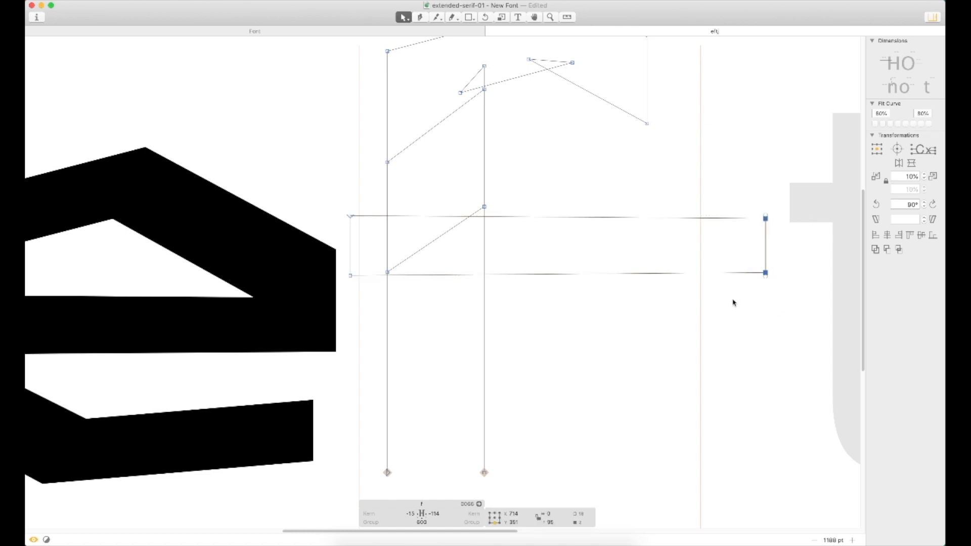
{"action": "key", "text": "Up"}
{"action": "key", "text": "Up"}
{"action": "key", "text": "Up"}
{"action": "key", "text": "Up"}
{"action": "key", "text": "Up"}
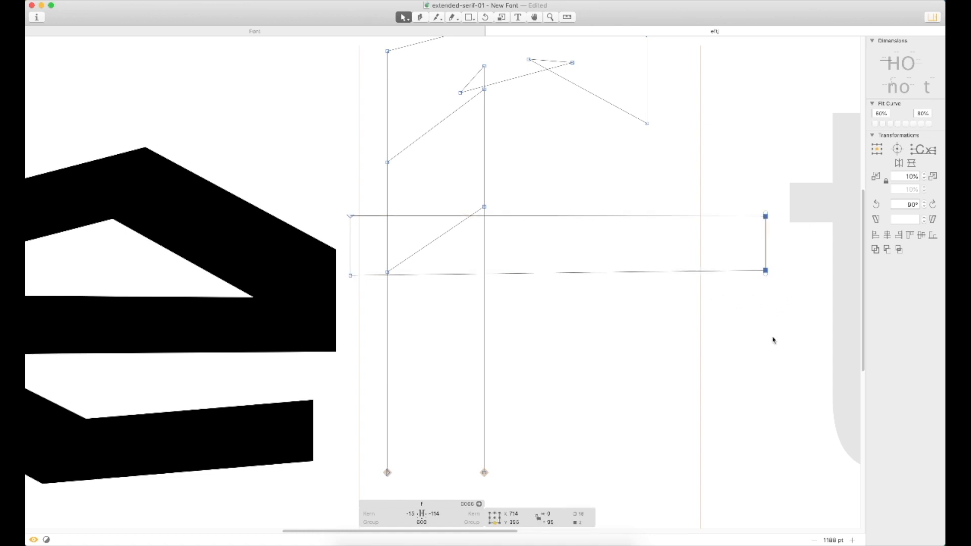
Lower the crossbar's bottom right node to y 346 and shorten the bar so its right end aligns with the f's hook
{"action": "left_click_drag", "start_coordinate": [785, 247], "coordinate": [753, 290]}
{"action": "key", "text": "shift+Down"}
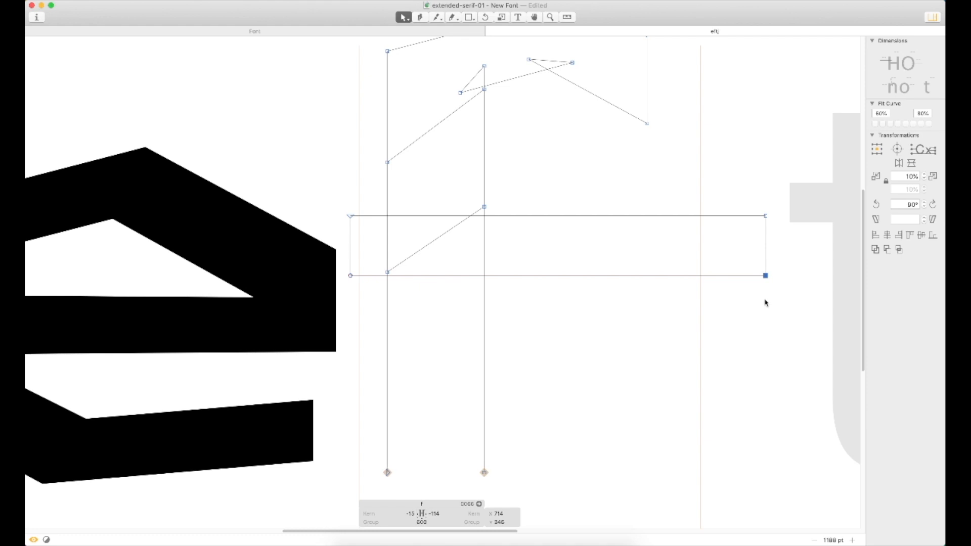
{"action": "left_click_drag", "start_coordinate": [775, 197], "coordinate": [756, 241]}
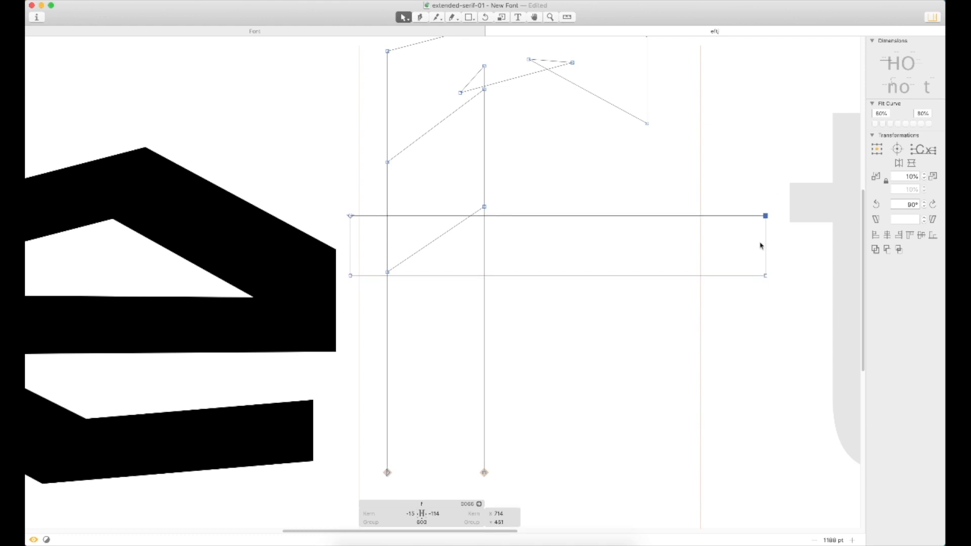
{"action": "key", "text": "super+minus"}
{"action": "left_click_drag", "start_coordinate": [569, 242], "coordinate": [526, 285]}
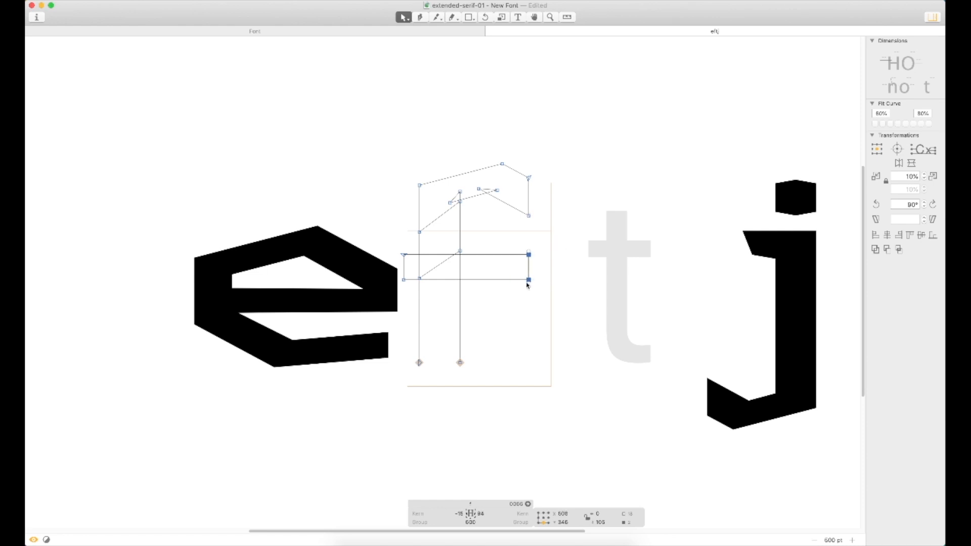
Remove the e from the sample text, leaving f, t and j
{"action": "double_click", "coordinate": [405, 283]}
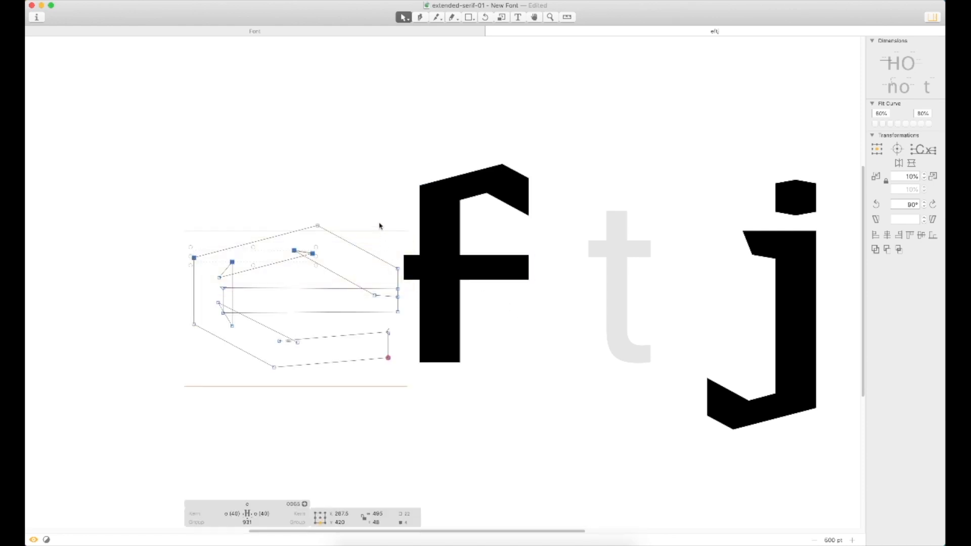
{"action": "key", "text": "t"}
{"action": "left_click", "coordinate": [404, 271]}
{"action": "key", "text": "BackSpace"}
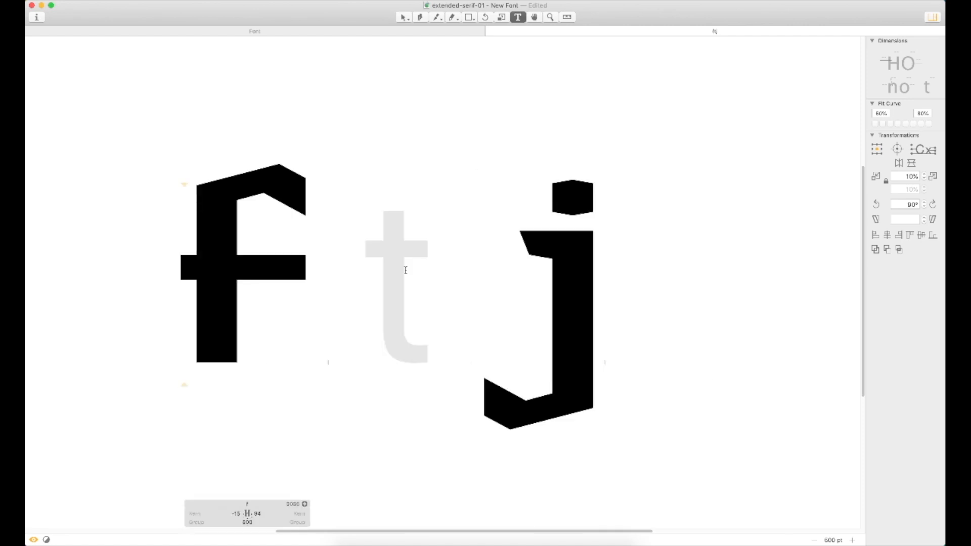
Move the left-hand nodes of the f's crossbar until they line up with the stem's left edge
{"action": "key", "text": "Escape"}
{"action": "key", "text": "space"}
{"action": "left_click_drag", "start_coordinate": [270, 233], "coordinate": [514, 196]}
{"action": "left_click_drag", "start_coordinate": [416, 200], "coordinate": [433, 249]}
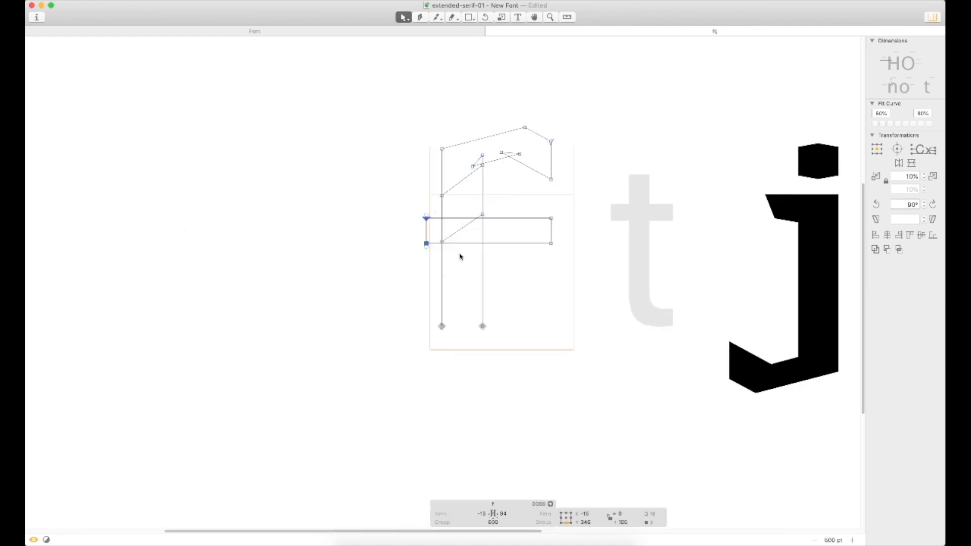
{"action": "key", "text": "shift+Left"}
{"action": "key", "text": "shift+Left"}
{"action": "key", "text": "shift+Left"}
{"action": "key", "text": "shift+Left"}
{"action": "key", "text": "shift+Left"}
{"action": "key", "text": "shift+Right"}
{"action": "key", "text": "shift+Right"}
{"action": "key", "text": "shift+Right"}
{"action": "key", "text": "shift+Right"}
{"action": "key", "text": "shift+Right"}
{"action": "key", "text": "shift+Right"}
{"action": "key", "text": "shift+Right"}
{"action": "key", "text": "shift+Right"}
{"action": "key", "text": "shift+Right"}
{"action": "key", "text": "shift+Right"}
{"action": "key", "text": "shift+Right"}
{"action": "key", "text": "shift+Right"}
{"action": "key", "text": "Left"}
{"action": "key", "text": "Left"}
{"action": "key", "text": "Left"}
{"action": "left_click", "coordinate": [524, 302]}
{"action": "key", "text": "t"}
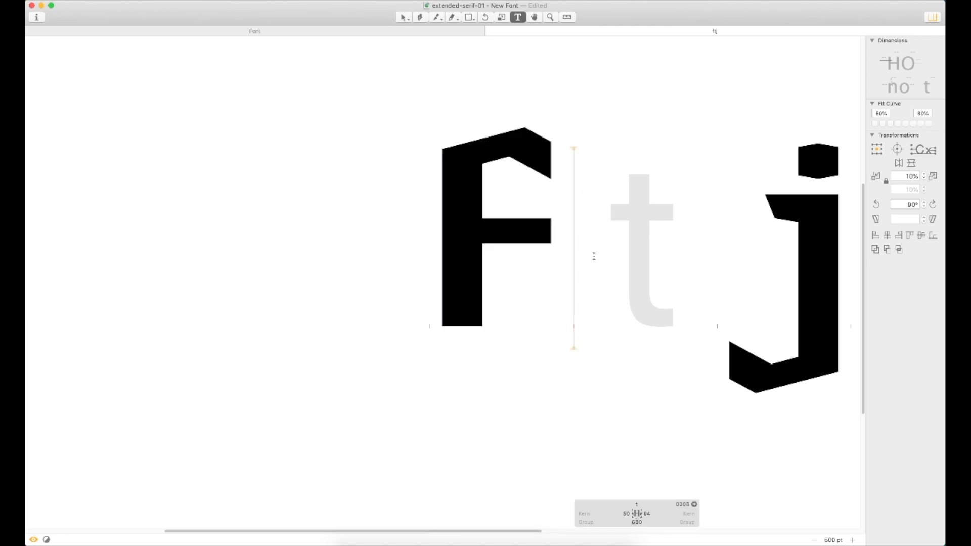
Move the f's crossbar left so that it protrudes beyond the stem's left edge
{"action": "key", "text": "Escape"}
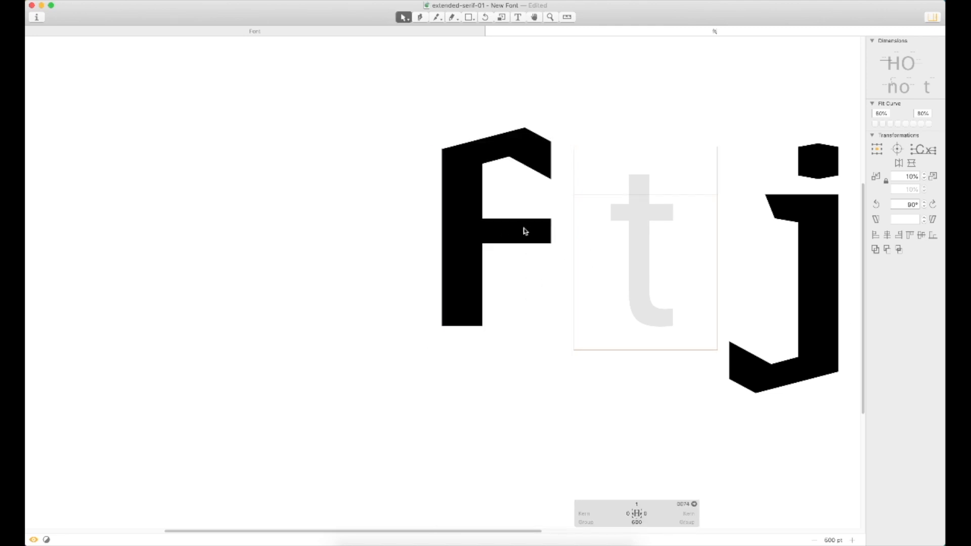
{"action": "double_click", "coordinate": [524, 232]}
{"action": "double_click", "coordinate": [530, 220]}
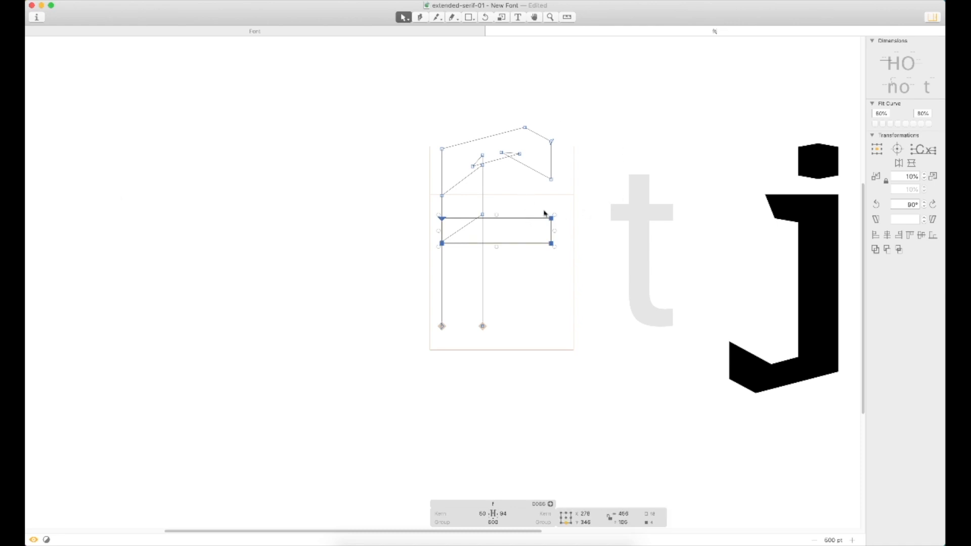
{"action": "left_click_drag", "start_coordinate": [551, 218], "coordinate": [516, 216]}
{"action": "left_click", "coordinate": [579, 256]}
{"action": "key", "text": "super+minus"}
{"action": "key", "text": "super+minus"}
Shift the f's crossbar slightly back to the right to reduce its overhang left of the stem
{"action": "key", "text": "t"}
{"action": "left_click", "coordinate": [499, 264]}
{"action": "key", "text": "Escape"}
{"action": "key", "text": "super+space"}
{"action": "left_click_drag", "start_coordinate": [549, 197], "coordinate": [387, 339]}
{"action": "double_click", "coordinate": [405, 279]}
{"action": "double_click", "coordinate": [411, 268]}
{"action": "left_click_drag", "start_coordinate": [411, 268], "coordinate": [422, 268]}
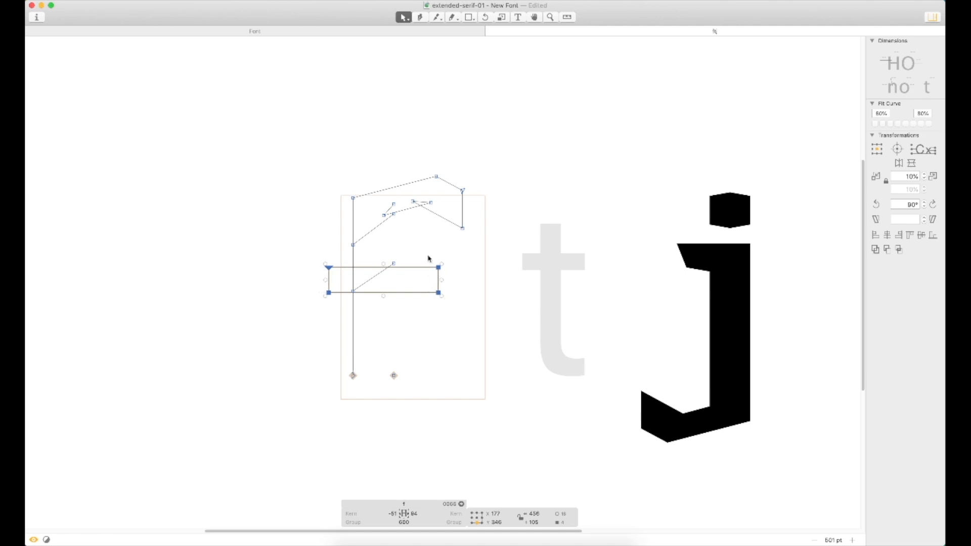
Extend the right end of the f's crossbar so the bar is about 514 units wide
{"action": "left_click", "coordinate": [428, 258]}
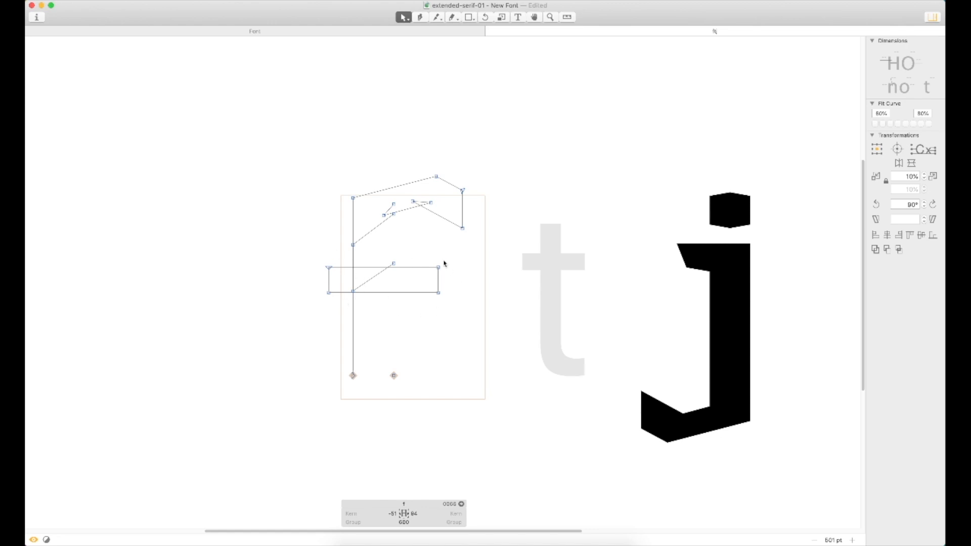
{"action": "left_click_drag", "start_coordinate": [444, 266], "coordinate": [453, 293]}
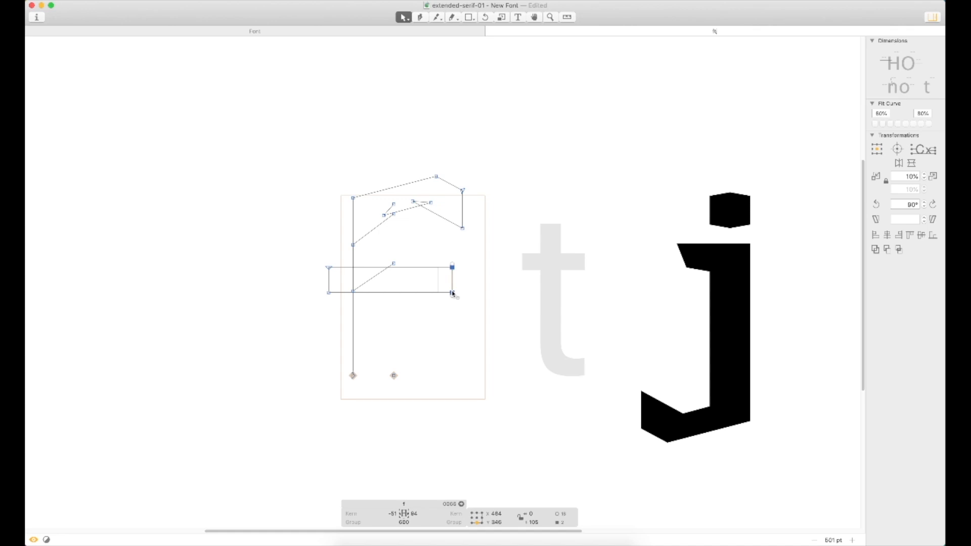
{"action": "double_click", "coordinate": [491, 299]}
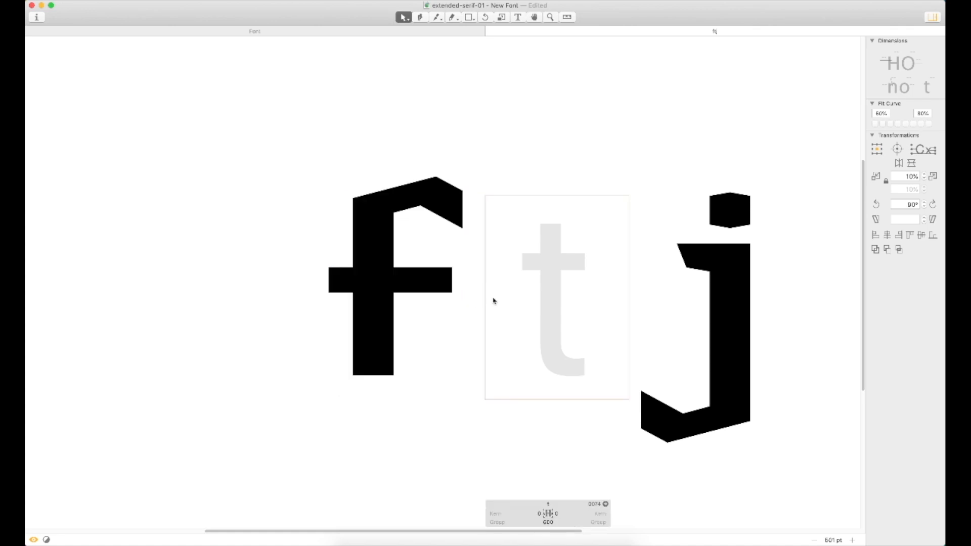
{"action": "key", "text": "super+minus"}
{"action": "key", "text": "super+minus"}
{"action": "key", "text": "super+minus"}
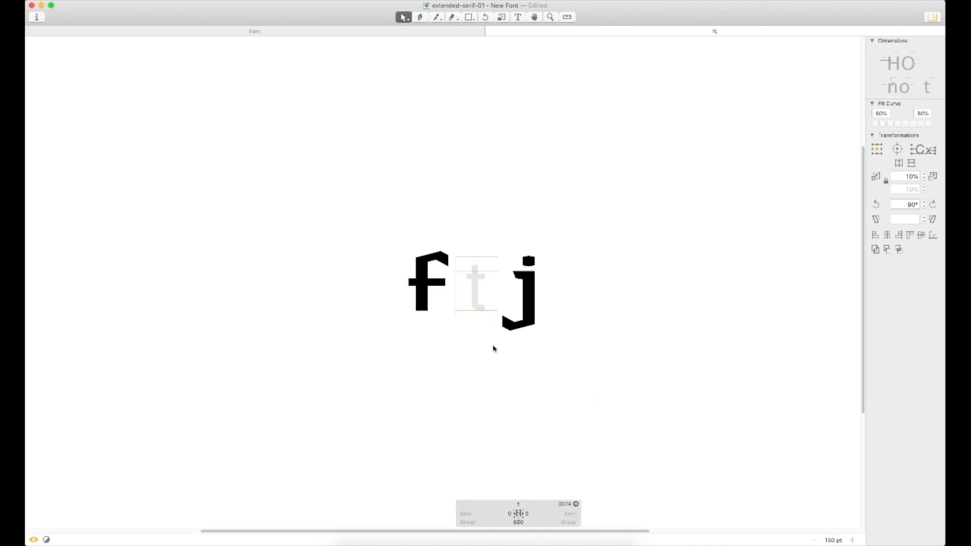
{"action": "key", "text": "super+plus"}
{"action": "key", "text": "super+plus"}
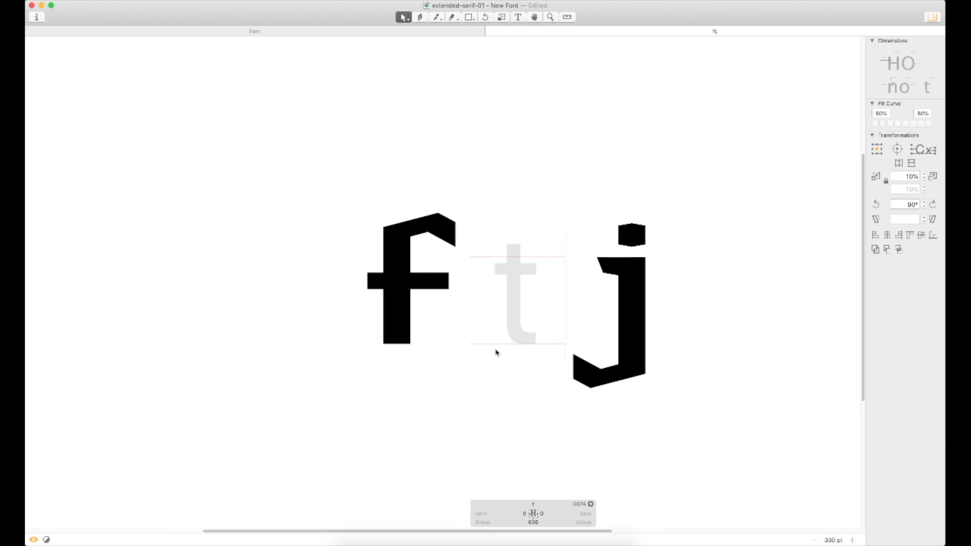
Insert an i between the f and the t in the sample text
{"action": "type", "text": "t"}
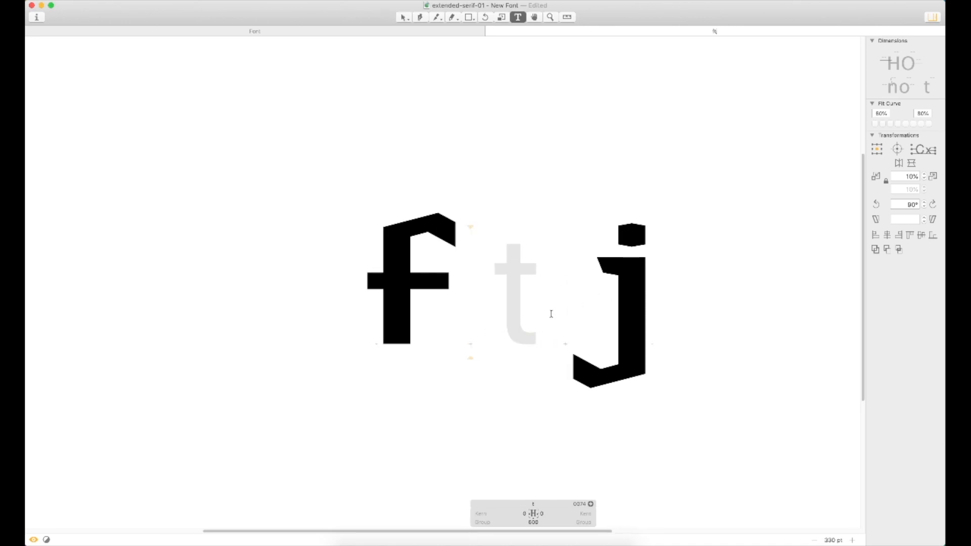
{"action": "type", "text": "o"}
{"action": "key", "text": "BackSpace"}
{"action": "type", "text": "i"}
{"action": "key", "text": "Escape"}
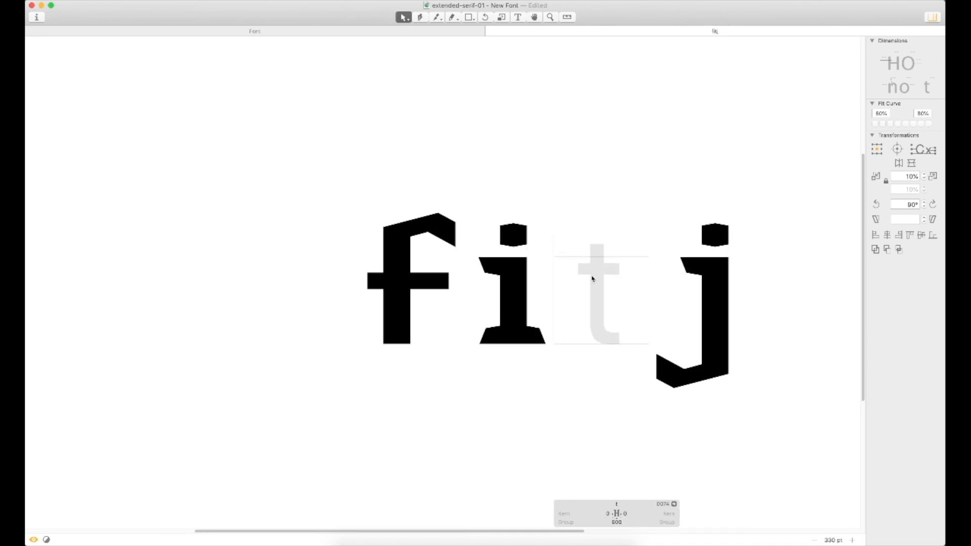
Try to copy the i's foot serif into the f
{"action": "double_click", "coordinate": [493, 319]}
{"action": "double_click", "coordinate": [494, 326]}
{"action": "key", "text": "super+c"}
{"action": "double_click", "coordinate": [416, 327]}
{"action": "key", "text": "super+v"}
Copy the i's stem and foot serif together into the f glyph
{"action": "double_click", "coordinate": [530, 309]}
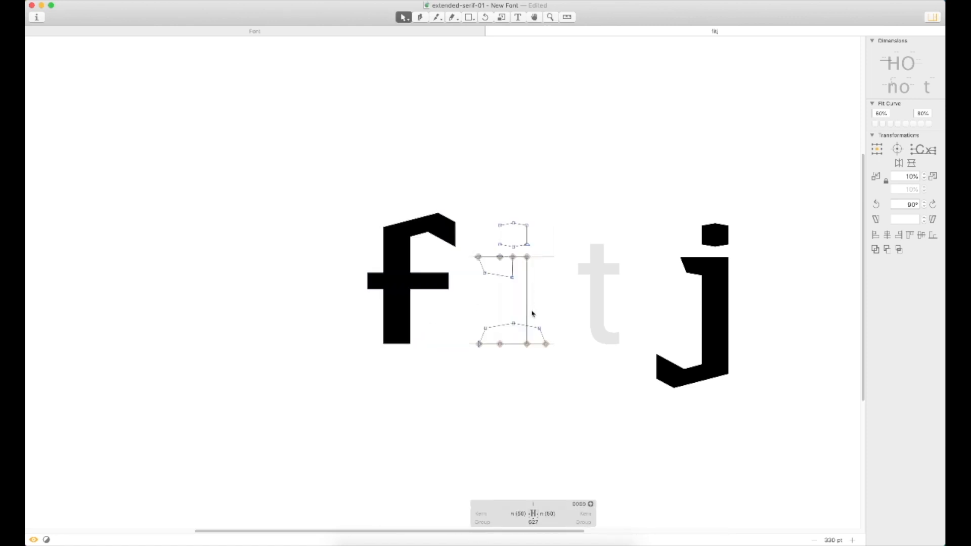
{"action": "double_click", "coordinate": [543, 338], "text": "shift"}
{"action": "key", "text": "super+c"}
{"action": "double_click", "coordinate": [413, 335]}
{"action": "key", "text": "super+v"}
Move the pasted stem and foot serif left until the pasted stem coincides with the f's own stem
{"action": "key", "text": "super+space"}
{"action": "left_click", "coordinate": [406, 328]}
{"action": "key", "text": "v"}
{"action": "left_click", "coordinate": [537, 274]}
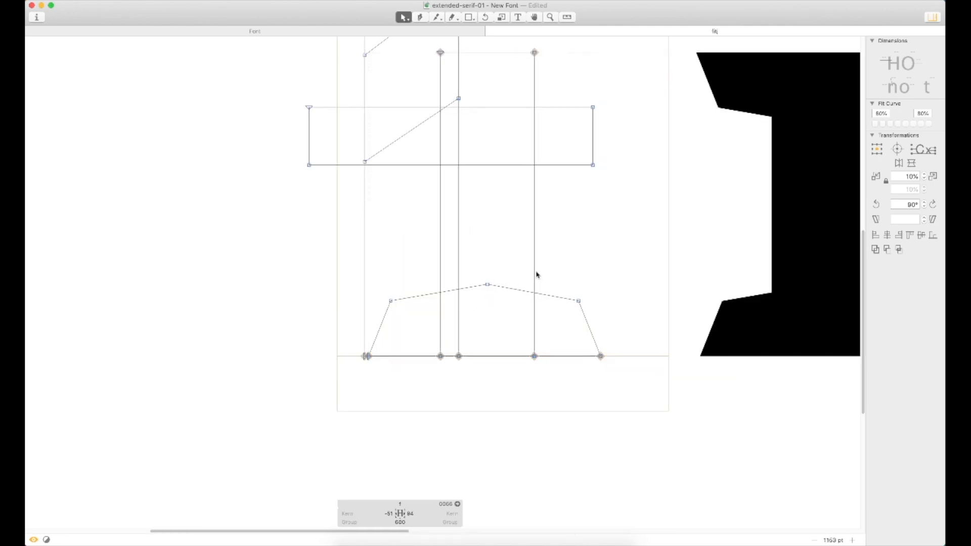
{"action": "double_click", "coordinate": [538, 282]}
{"action": "left_click_drag", "start_coordinate": [565, 299], "coordinate": [487, 300]}
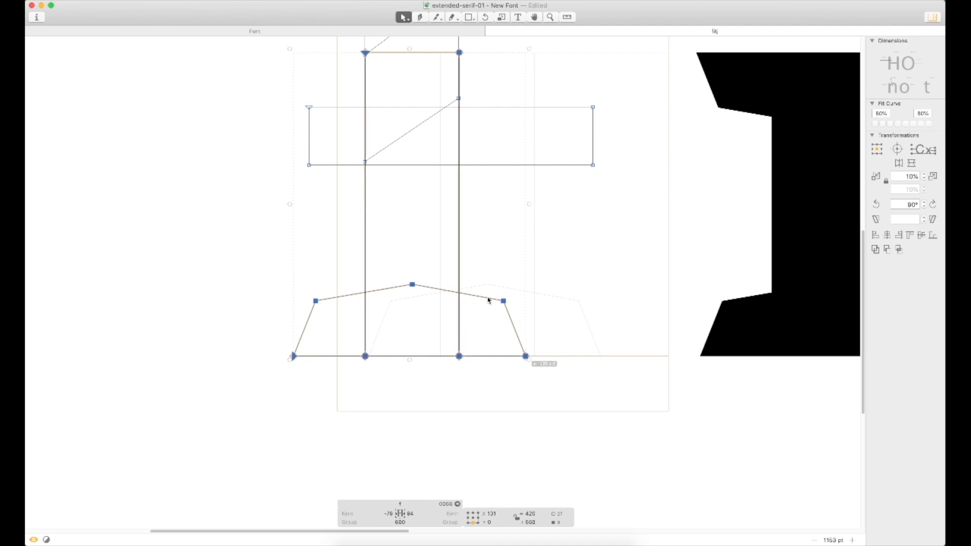
Delete the pasted stem from the f, keeping only the foot serif
{"action": "left_click", "coordinate": [515, 130]}
{"action": "double_click", "coordinate": [425, 53]}
{"action": "key", "text": "BackSpace"}
{"action": "key", "text": "super+minus"}
{"action": "key", "text": "super+minus"}
{"action": "key", "text": "space"}
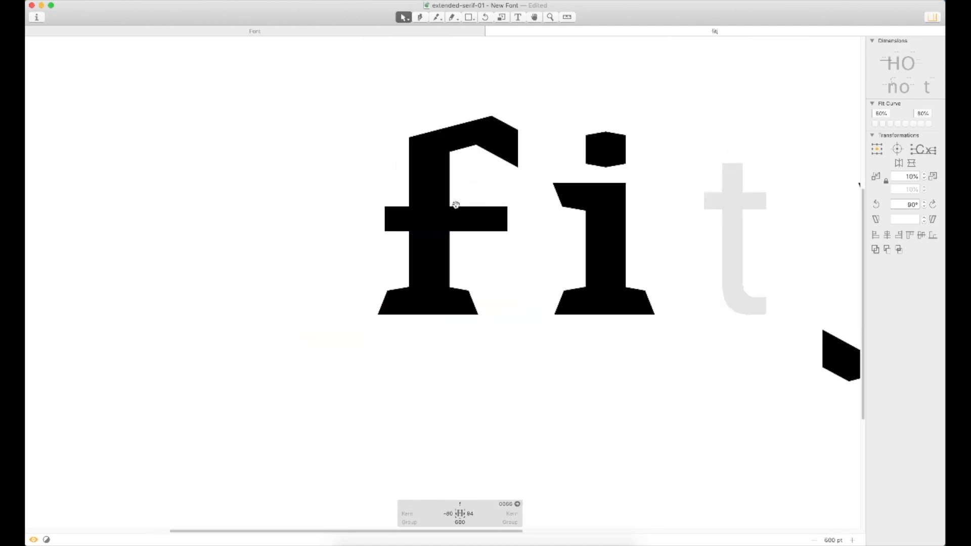
Move the f's crossbar 30 units left so its left end lines up with the foot serif
{"action": "left_click", "coordinate": [484, 213]}
{"action": "key", "text": "shift+Left"}
{"action": "key", "text": "shift+Left"}
{"action": "key", "text": "shift+Left"}
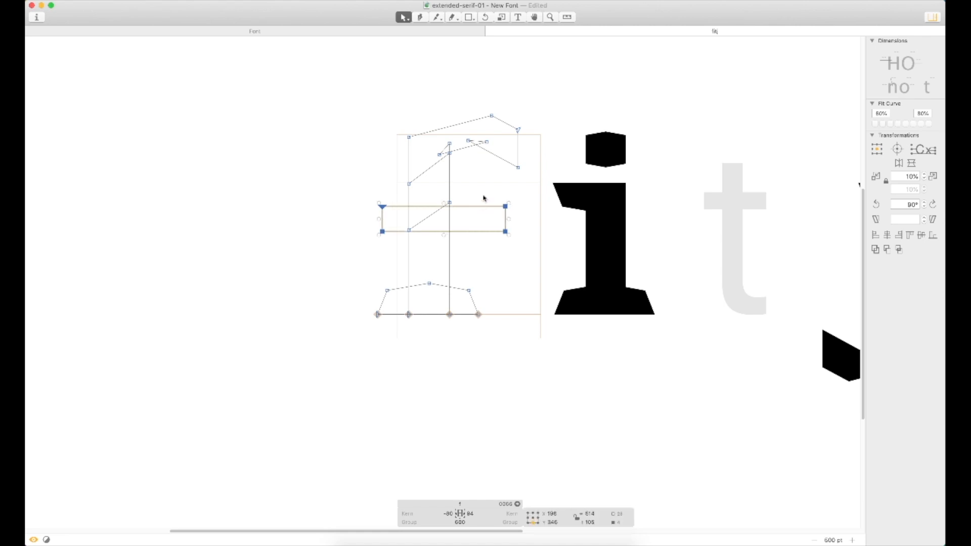
Try moving the f's foot serif up toward the crossbar, and undo the move
{"action": "key", "text": "z"}
{"action": "key", "text": "space"}
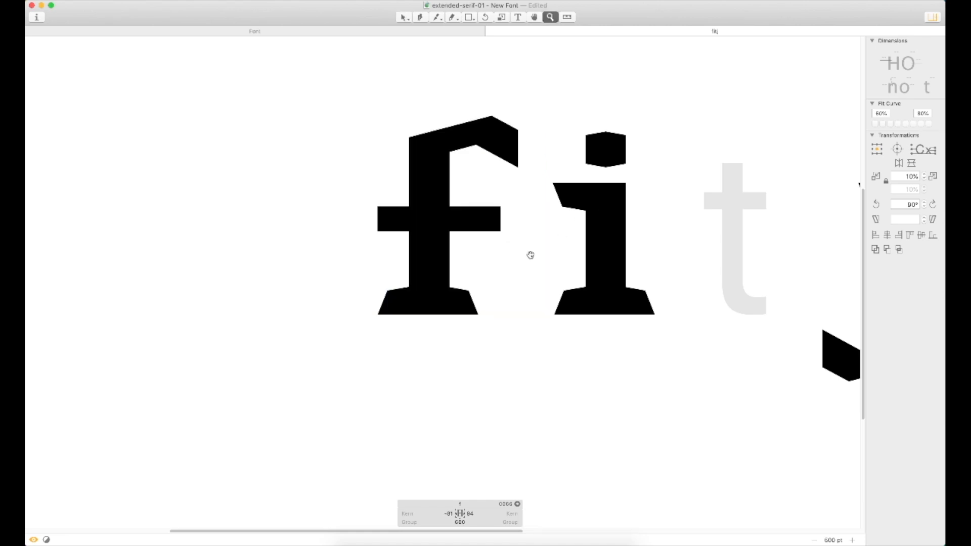
{"action": "left_click_drag", "start_coordinate": [506, 176], "coordinate": [319, 364]}
{"action": "key", "text": "v"}
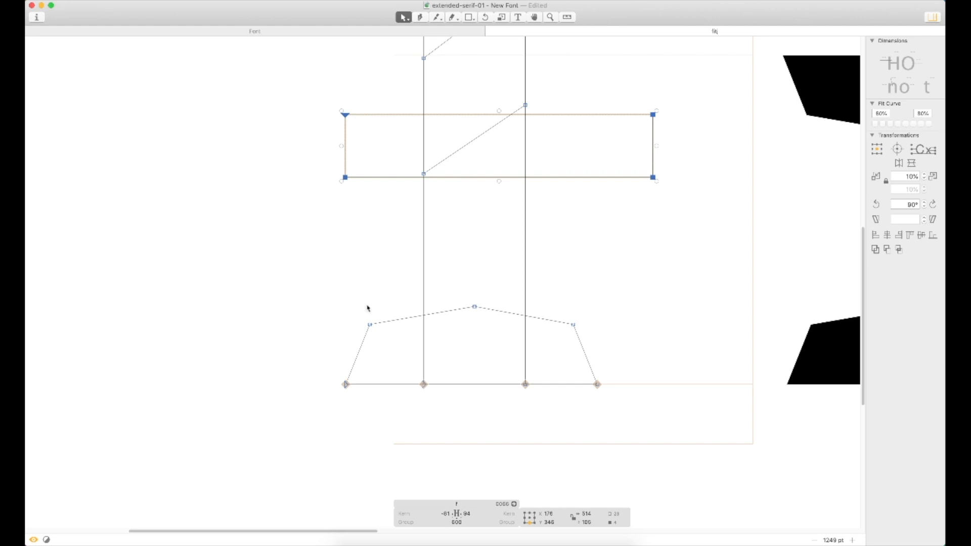
{"action": "double_click", "coordinate": [385, 326]}
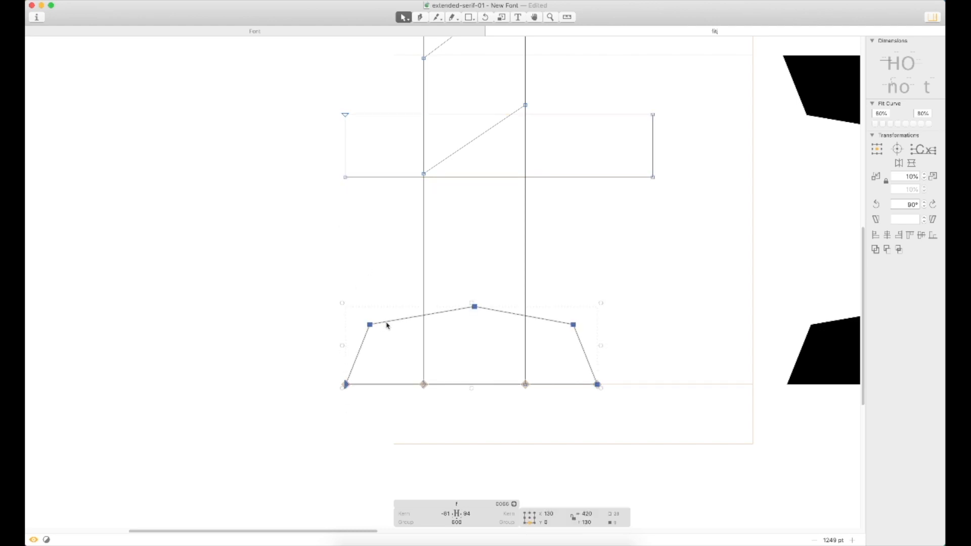
{"action": "left_click_drag", "start_coordinate": [386, 325], "coordinate": [387, 227]}
{"action": "key", "text": "super+z"}
Raise the foot serif to the crossbar's lower edge and position the crossbar's left end slightly right of the serif's corner
{"action": "left_click_drag", "start_coordinate": [474, 308], "coordinate": [455, 100]}
{"action": "key", "text": "z"}
{"action": "left_click_drag", "start_coordinate": [387, 142], "coordinate": [290, 230]}
{"action": "key", "text": "v"}
{"action": "double_click", "coordinate": [475, 155]}
{"action": "left_click_drag", "start_coordinate": [474, 153], "coordinate": [481, 150]}
{"action": "left_click", "coordinate": [427, 304]}
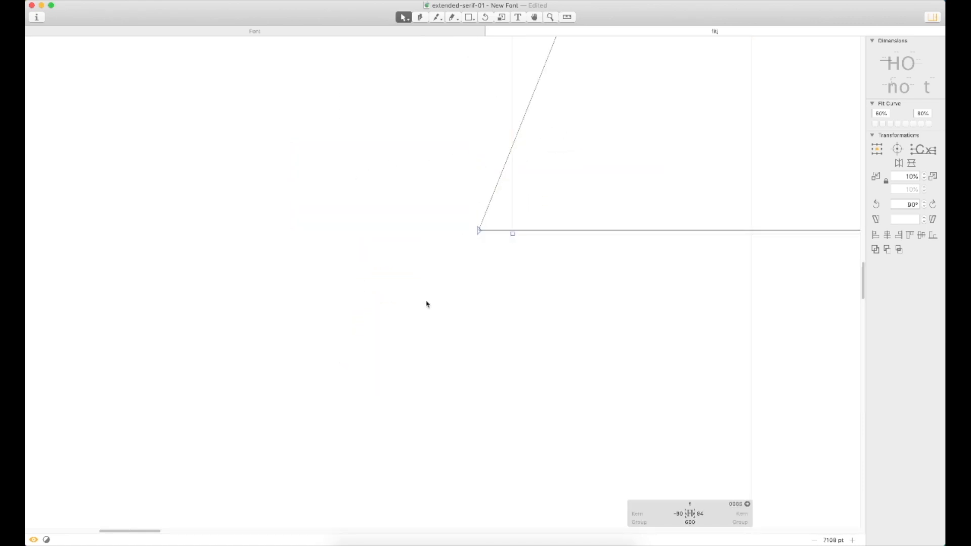
Return the f's foot serif to the baseline
{"action": "key", "text": "super+minus"}
{"action": "key", "text": "super+minus"}
{"action": "key", "text": "super+minus"}
{"action": "key", "text": "super+minus"}
{"action": "key", "text": "super+minus"}
{"action": "double_click", "coordinate": [551, 242]}
{"action": "left_click", "coordinate": [620, 229]}
{"action": "key", "text": "super+minus"}
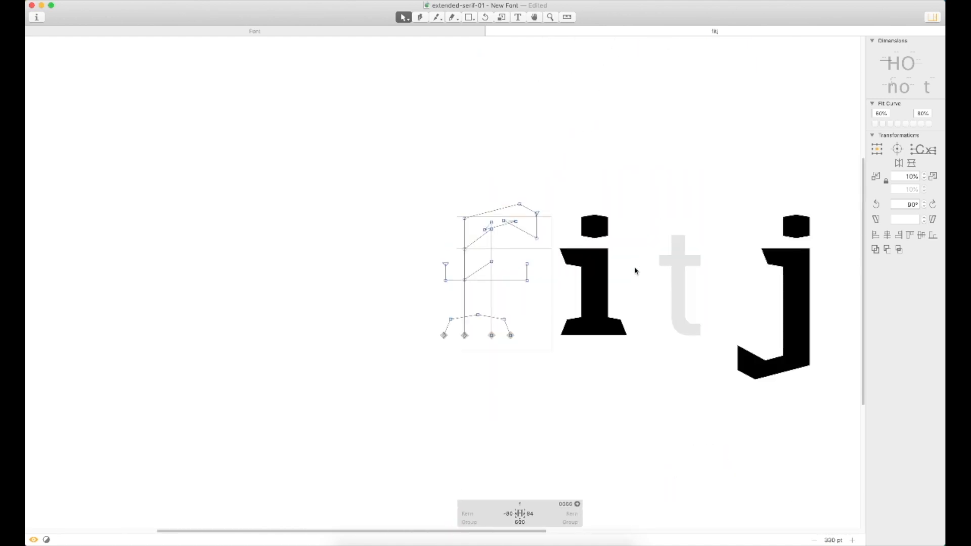
Copy all of the f's outlines into the empty t glyph
{"action": "key", "text": "t"}
{"action": "double_click", "coordinate": [686, 269]}
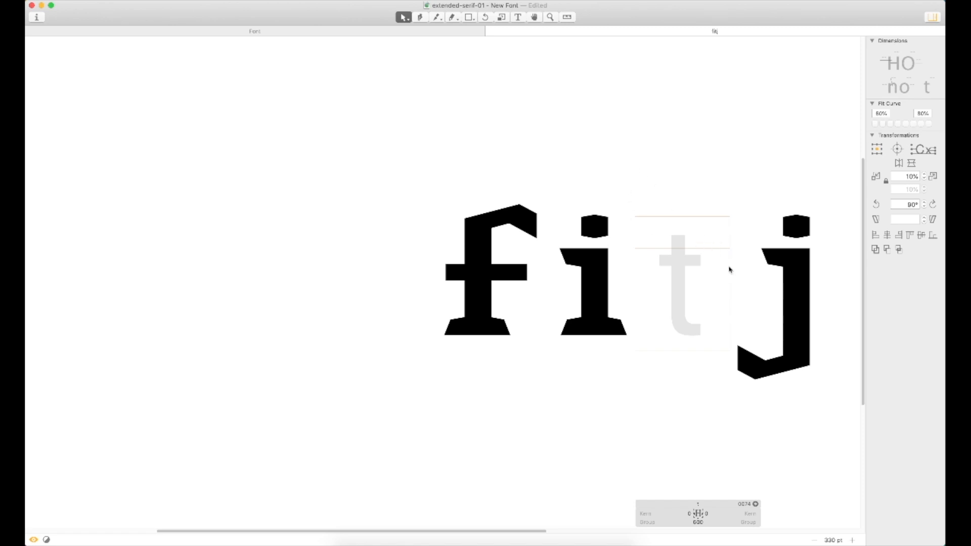
{"action": "key", "text": "t"}
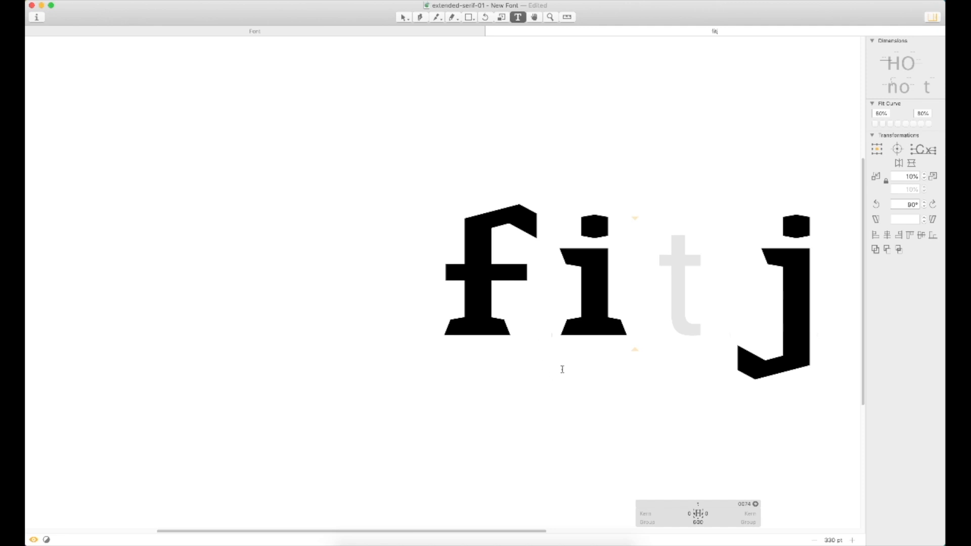
{"action": "key", "text": "Escape"}
{"action": "scroll", "coordinate": [562, 369], "scroll_direction": "right", "scroll_amount": 5}
{"action": "scroll", "coordinate": [562, 369], "scroll_direction": "down", "scroll_amount": 2}
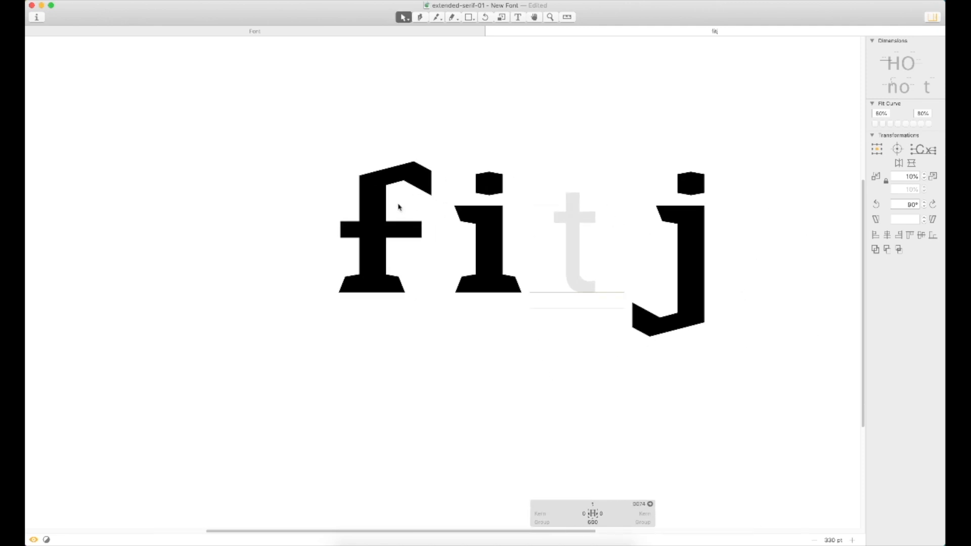
{"action": "double_click", "coordinate": [399, 207]}
{"action": "double_click", "coordinate": [579, 245]}
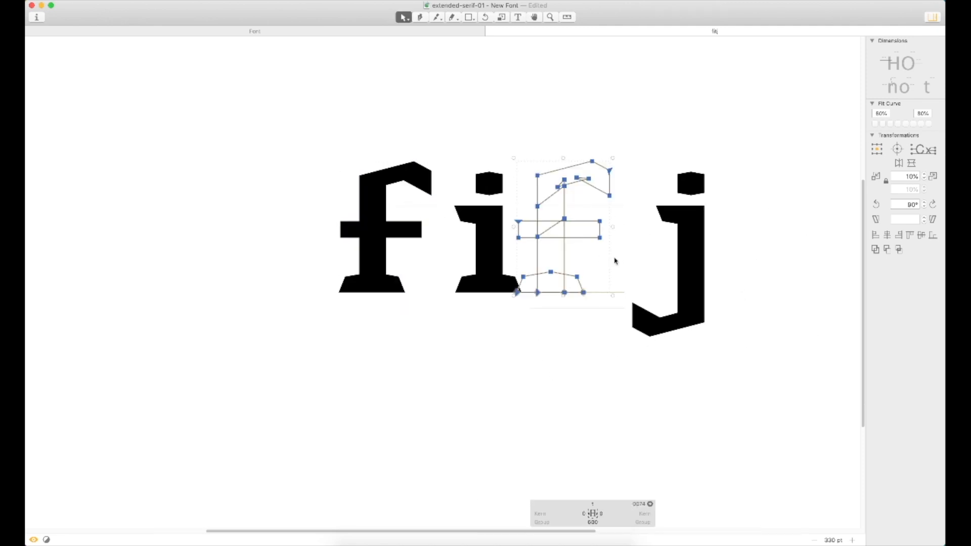
Flip the pasted outlines in the t vertically and delete the foot serif from them
{"action": "left_click", "coordinate": [911, 163]}
{"action": "key", "text": "z"}
{"action": "left_click", "coordinate": [606, 145]}
{"action": "double_click", "coordinate": [580, 161]}
{"action": "key", "text": "BackSpace"}
{"action": "key", "text": "z"}
{"action": "left_click_drag", "start_coordinate": [689, 123], "coordinate": [463, 340]}
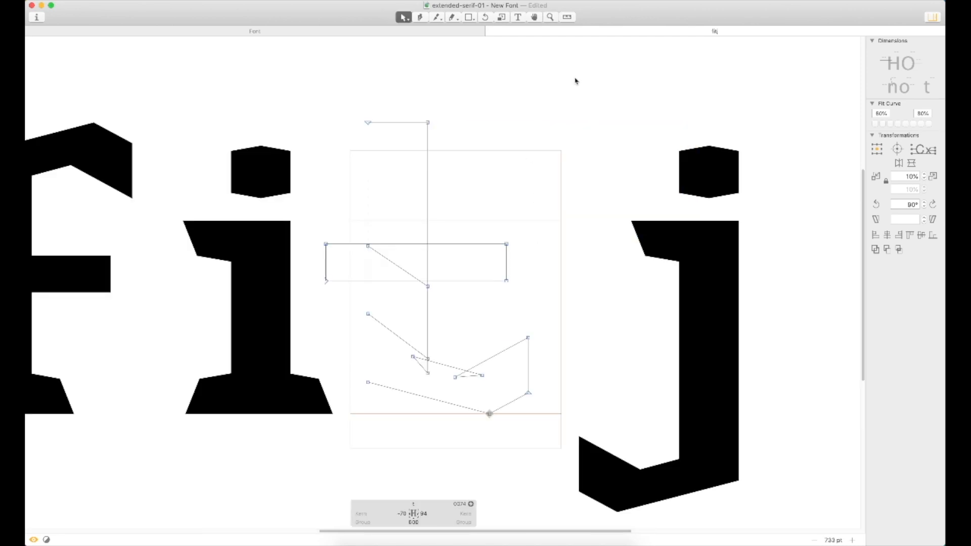
Lower all of the t's outlines so that their lowest point sits at y -20
{"action": "key", "text": "super+a"}
{"action": "key", "text": "shift+Down"}
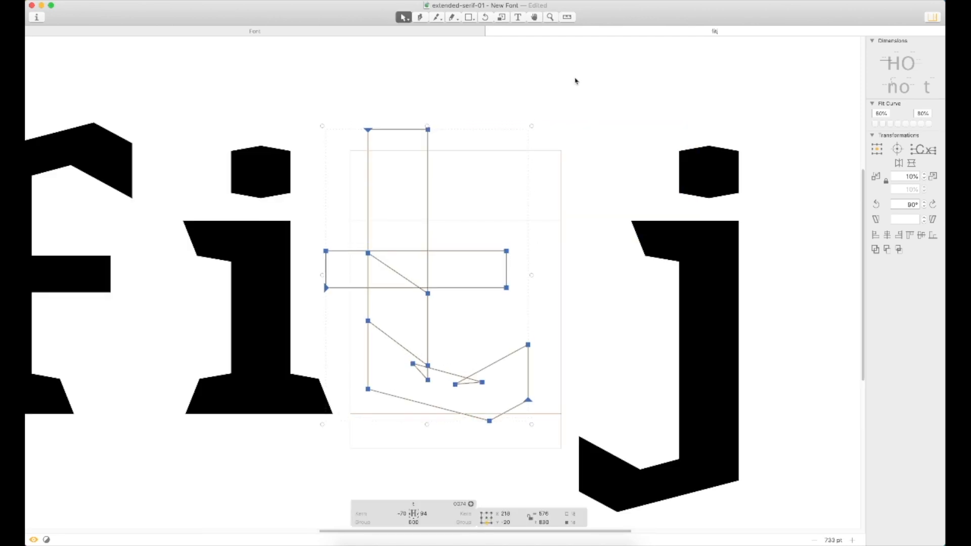
{"action": "left_click", "coordinate": [497, 210]}
Raise the t's crossbar until its upper edge lies on the x-height line
{"action": "double_click", "coordinate": [487, 252]}
{"action": "mouse_move", "coordinate": [488, 250]}
{"action": "left_mouse_down"}
{"action": "mouse_move", "coordinate": [484, 226]}
{"action": "mouse_move", "coordinate": [485, 235]}
{"action": "left_mouse_up"}
{"action": "double_click", "coordinate": [483, 251]}
{"action": "left_click", "coordinate": [511, 225]}
{"action": "double_click", "coordinate": [476, 252]}
{"action": "left_click_drag", "start_coordinate": [507, 250], "coordinate": [507, 217]}
{"action": "left_click", "coordinate": [523, 193]}
Lower the two top nodes of the t's stem to the ascender line
{"action": "left_click_drag", "start_coordinate": [459, 131], "coordinate": [357, 112]}
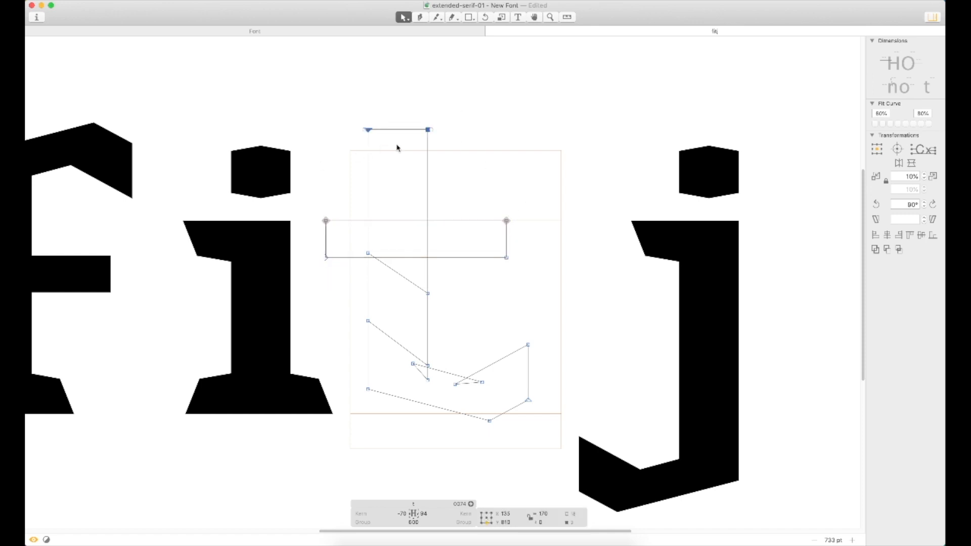
{"action": "left_click_drag", "start_coordinate": [427, 133], "coordinate": [428, 150]}
{"action": "left_click", "coordinate": [473, 185]}
{"action": "key", "text": "super+minus"}
{"action": "key", "text": "super+minus"}
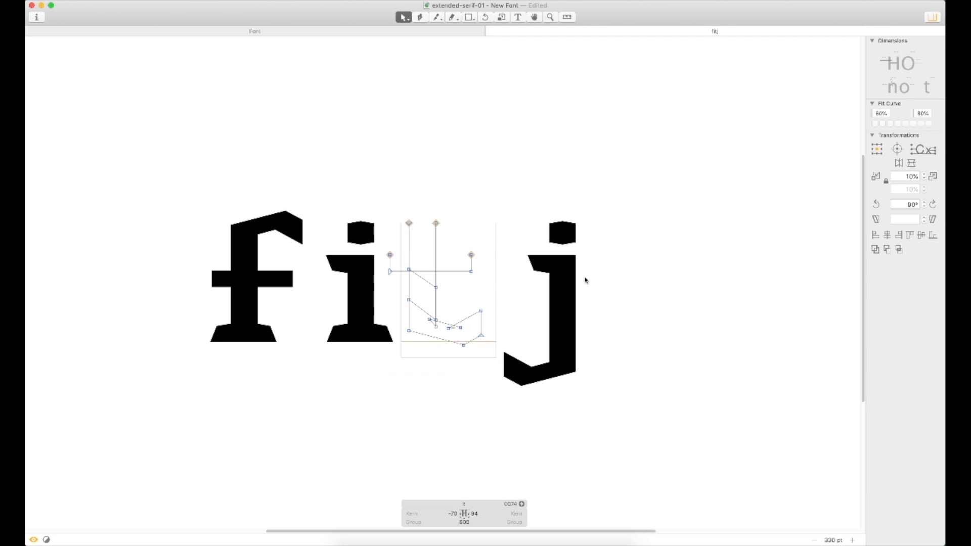
{"action": "double_click", "coordinate": [590, 298]}
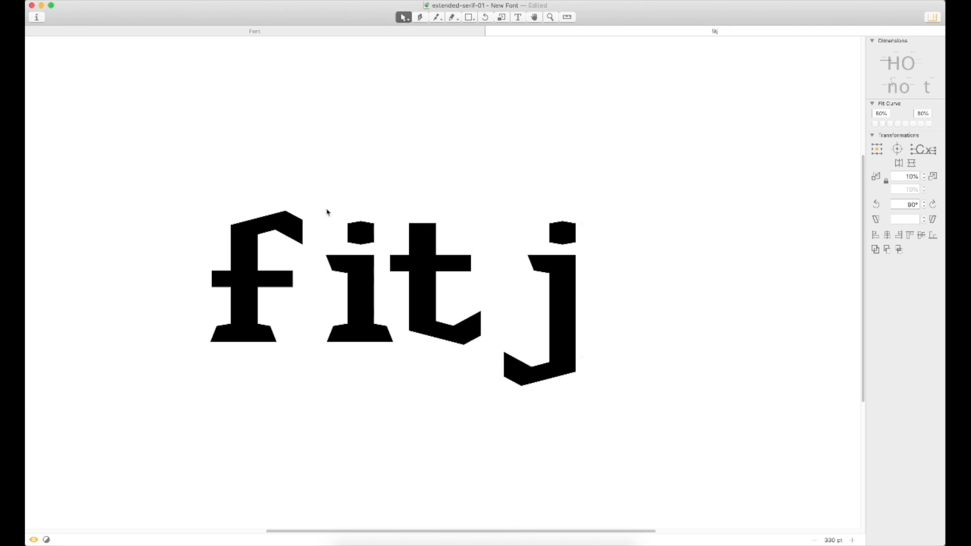
{"action": "key", "text": "t"}
{"action": "left_click", "coordinate": [282, 241]}
{"action": "type", "text": "v"}
{"action": "key", "text": "BackSpace"}
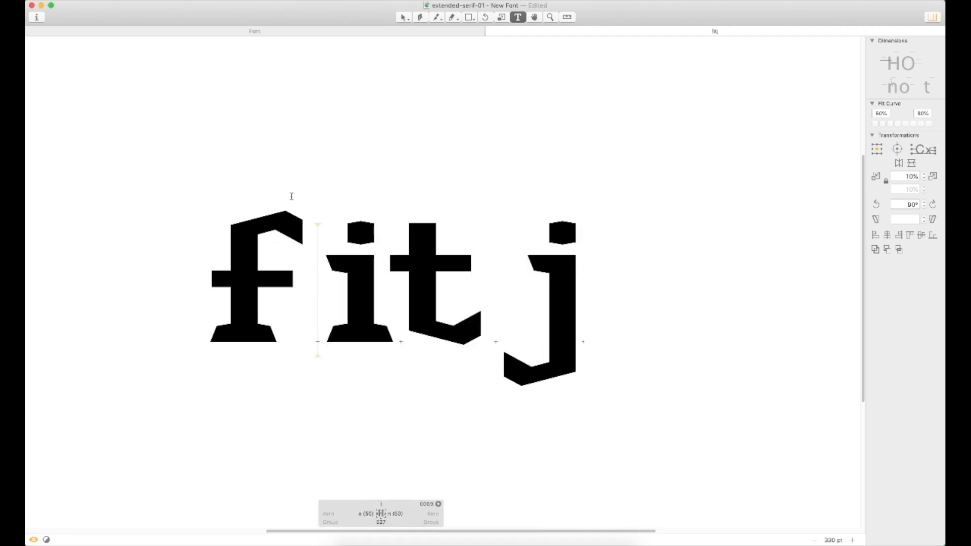
Insert an l between the f and the i in the sample text
{"action": "key", "text": "Escape"}
{"action": "double_click", "coordinate": [302, 255]}
{"action": "key", "text": "z"}
{"action": "left_click_drag", "start_coordinate": [359, 162], "coordinate": [214, 316]}
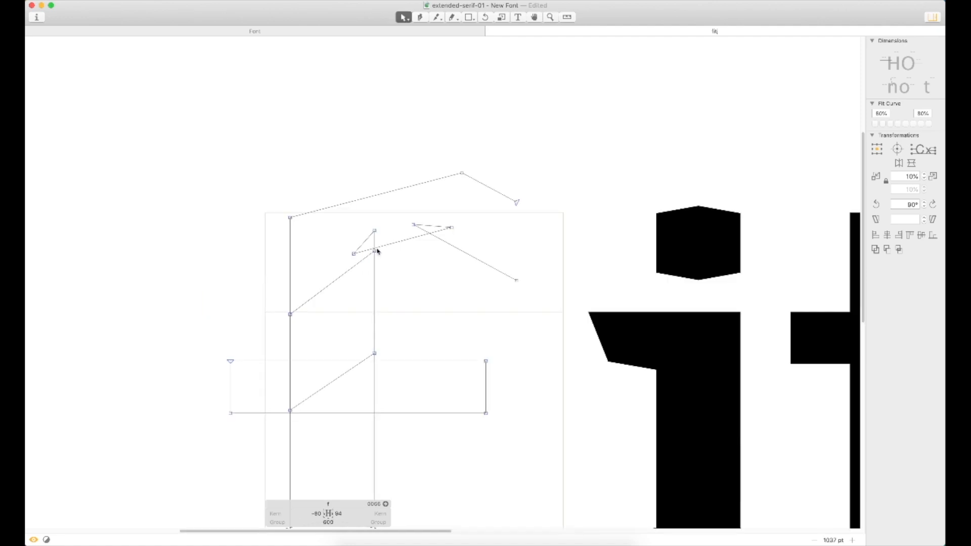
{"action": "scroll", "coordinate": [444, 246], "scroll_direction": "down", "scroll_amount": 5}
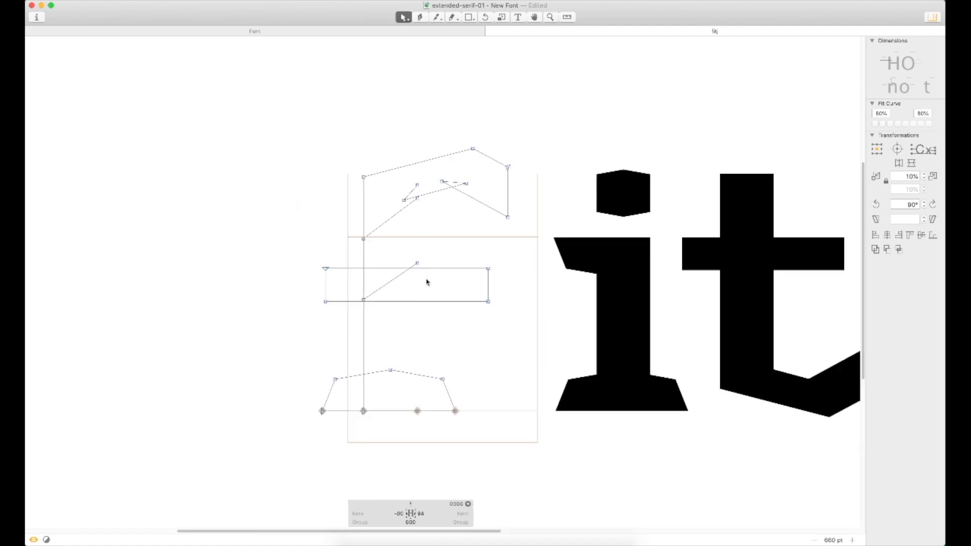
{"action": "type", "text": "t"}
{"action": "type", "text": "l"}
{"action": "key", "text": "Escape"}
Lower the f's hook to the ascender line and raise it 20 units to give it a small overshoot
{"action": "key", "text": "z"}
{"action": "left_click_drag", "start_coordinate": [643, 150], "coordinate": [338, 383]}
{"action": "double_click", "coordinate": [574, 180]}
{"action": "double_click", "coordinate": [399, 183]}
{"action": "left_click_drag", "start_coordinate": [482, 75], "coordinate": [157, 256]}
{"action": "left_click_drag", "start_coordinate": [392, 105], "coordinate": [392, 145]}
{"action": "key", "text": "shift+Up"}
{"action": "key", "text": "shift+Up"}
{"action": "left_click", "coordinate": [468, 141]}
{"action": "key", "text": "super+minus"}
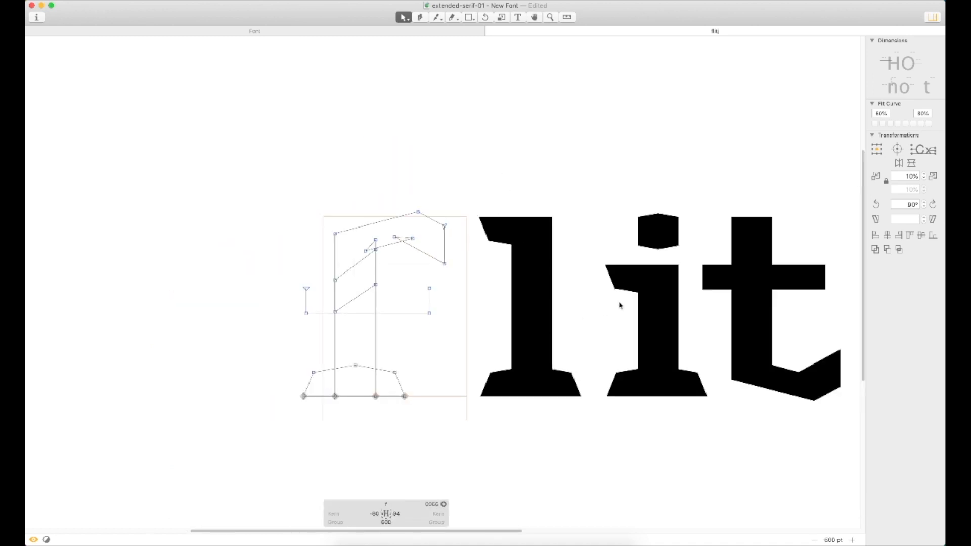
Insert an o between the f and the l in the sample text
{"action": "left_click_drag", "start_coordinate": [620, 305], "coordinate": [388, 269]}
{"action": "key", "text": "t"}
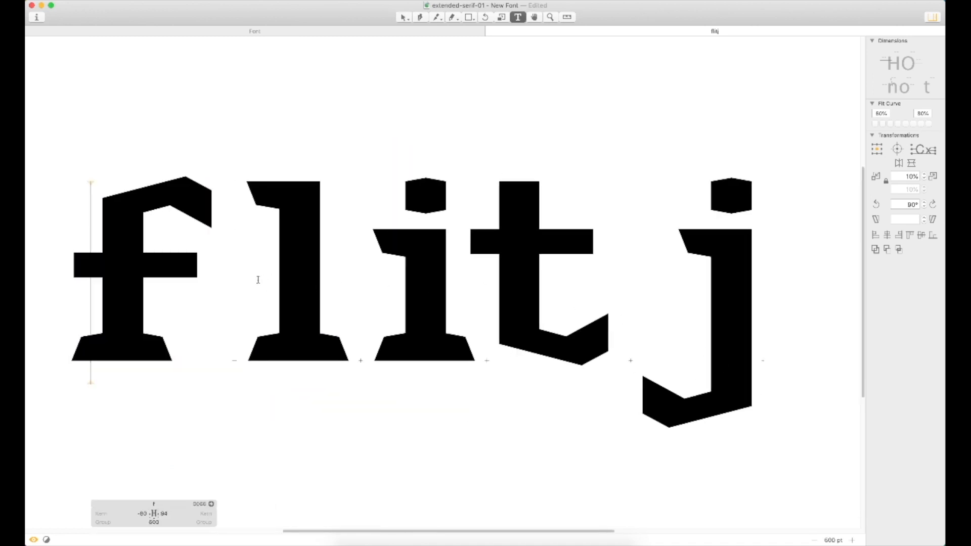
{"action": "left_click", "coordinate": [258, 280]}
{"action": "type", "text": "o"}
{"action": "key", "text": "Escape"}
Check the o's baseline overshoot by moving its bottom node up 20 units and back down again
{"action": "left_click_drag", "start_coordinate": [399, 319], "coordinate": [267, 392]}
{"action": "double_click", "coordinate": [387, 298]}
{"action": "left_click_drag", "start_coordinate": [403, 327], "coordinate": [382, 363]}
{"action": "key", "text": "shift+Up"}
{"action": "key", "text": "shift+Up"}
{"action": "key", "text": "shift+Down"}
{"action": "key", "text": "shift+Down"}
{"action": "left_click", "coordinate": [395, 381]}
{"action": "key", "text": "super+0"}
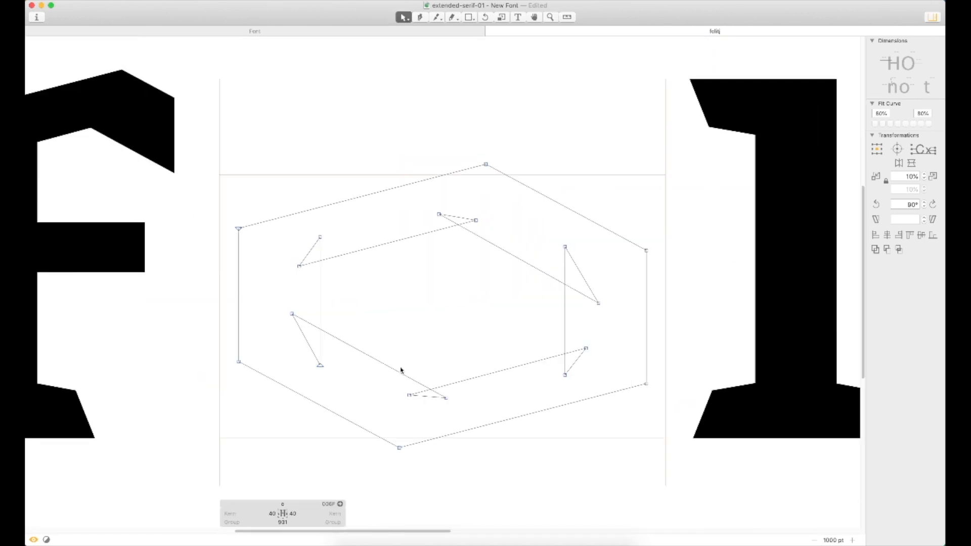
Remove the o between the f and the l from the sample text
{"action": "key", "text": "t"}
{"action": "key", "text": "BackSpace"}
{"action": "key", "text": "Escape"}
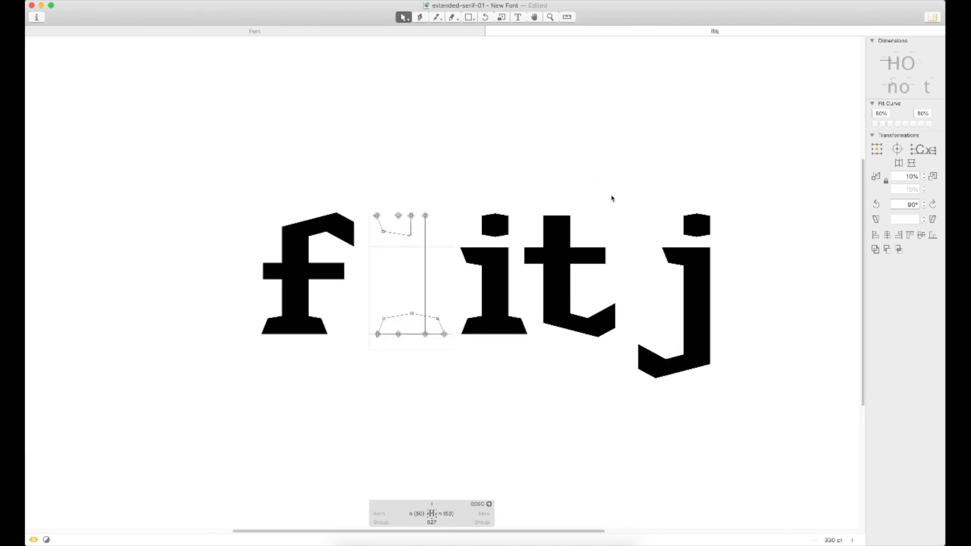
Copy the f's hook and paste it into the t as a slope reference
{"action": "key", "text": "z"}
{"action": "left_click_drag", "start_coordinate": [678, 175], "coordinate": [412, 397]}
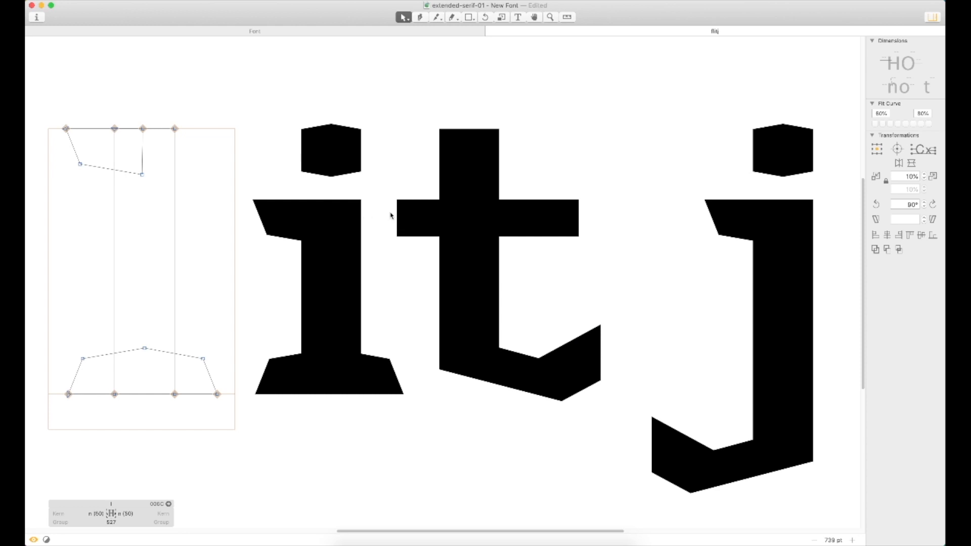
{"action": "key", "text": "super+minus"}
{"action": "key", "text": "super+minus"}
{"action": "double_click", "coordinate": [186, 234]}
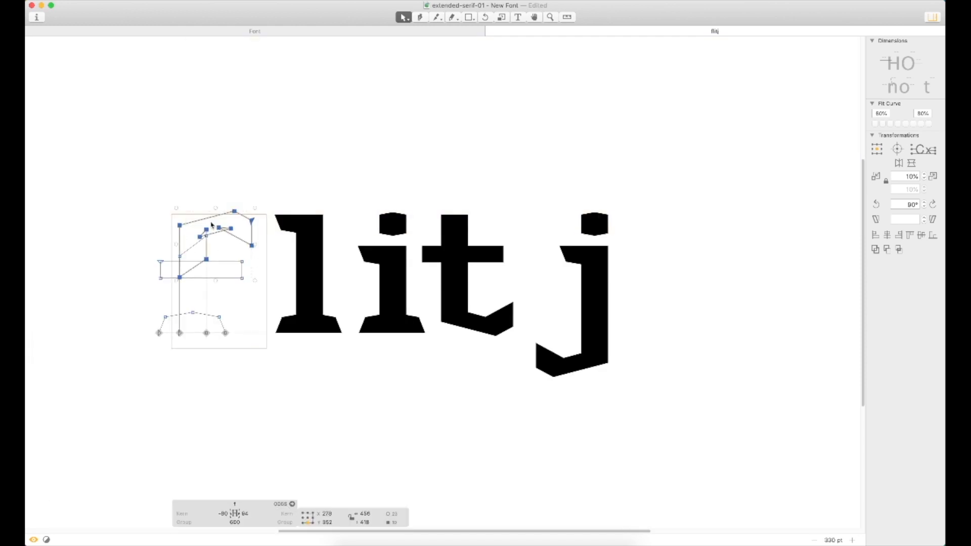
{"action": "double_click", "coordinate": [483, 209]}
{"action": "key", "text": "super+v"}
{"action": "key", "text": "super+space"}
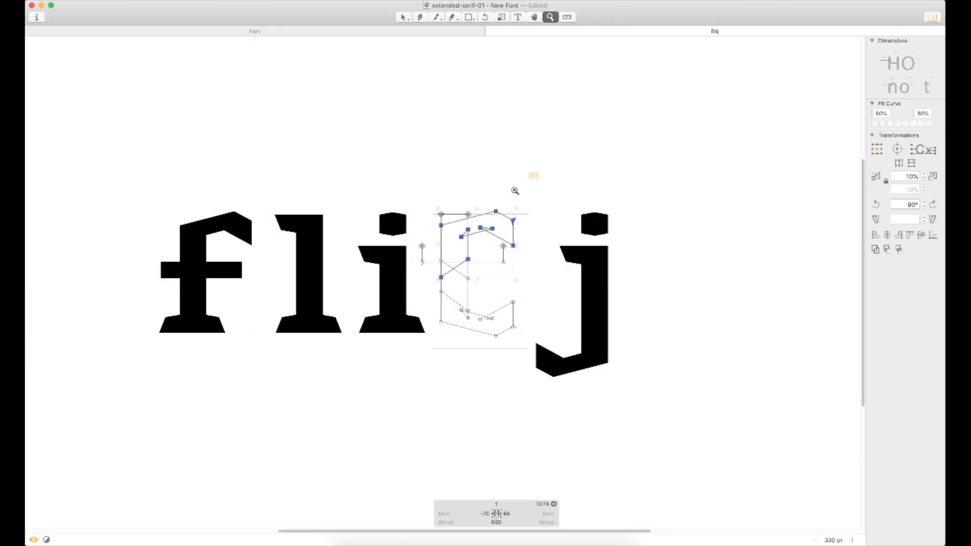
Slant the top of the t's stem by lowering its two top nodes onto the slope of the pasted hook's upper edge
{"action": "left_click_drag", "start_coordinate": [538, 173], "coordinate": [333, 310]}
{"action": "key", "text": "super+space"}
{"action": "left_click_drag", "start_coordinate": [582, 143], "coordinate": [348, 316]}
{"action": "left_click_drag", "start_coordinate": [644, 105], "coordinate": [699, 200]}
{"action": "left_click_drag", "start_coordinate": [434, 160], "coordinate": [447, 273]}
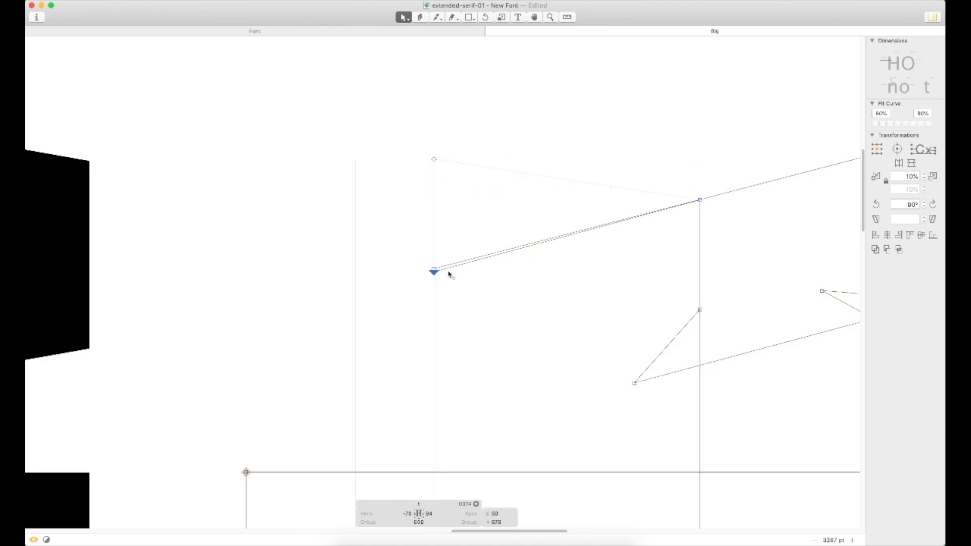
{"action": "left_click", "coordinate": [702, 171]}
Delete the pasted f hook from the t
{"action": "key", "text": "super+minus"}
{"action": "key", "text": "super+minus"}
{"action": "key", "text": "super+minus"}
{"action": "key", "text": "super+minus"}
{"action": "key", "text": "super+minus"}
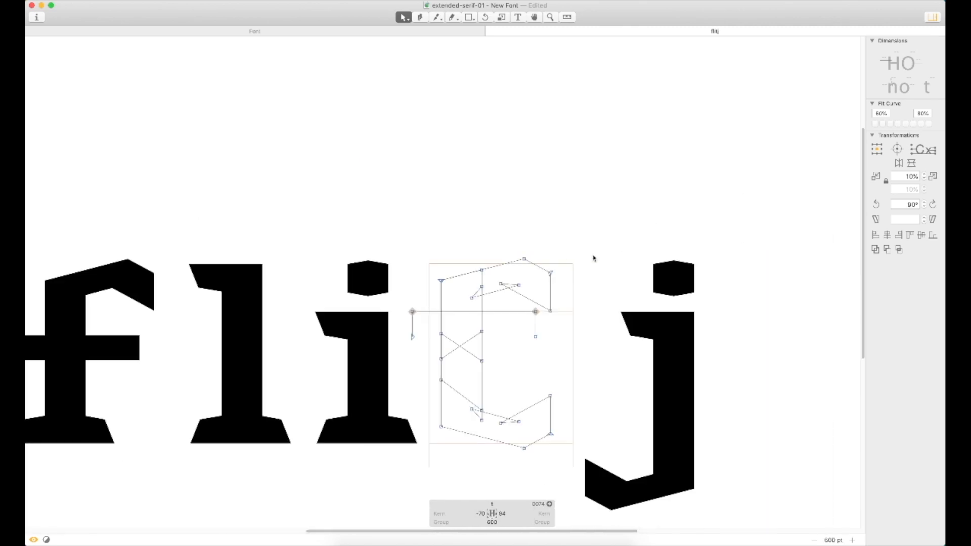
{"action": "scroll", "coordinate": [568, 312], "scroll_direction": "down", "scroll_amount": 4}
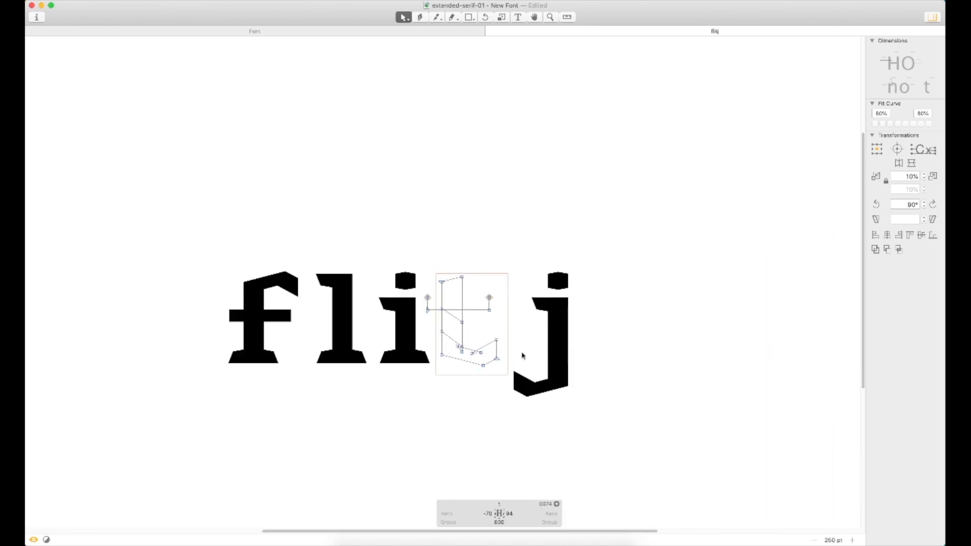
Extend the right end of the t's crossbar to line up with the end of its tail
{"action": "key", "text": "t"}
{"action": "double_click", "coordinate": [513, 330]}
{"action": "key", "text": "super+space"}
{"action": "left_click_drag", "start_coordinate": [588, 223], "coordinate": [346, 427]}
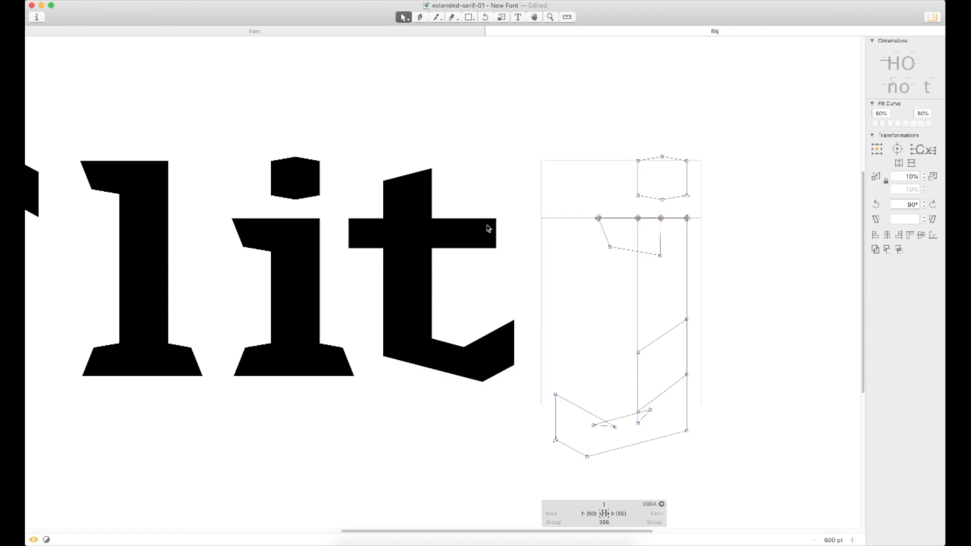
{"action": "double_click", "coordinate": [521, 231]}
{"action": "left_click_drag", "start_coordinate": [519, 219], "coordinate": [515, 247]}
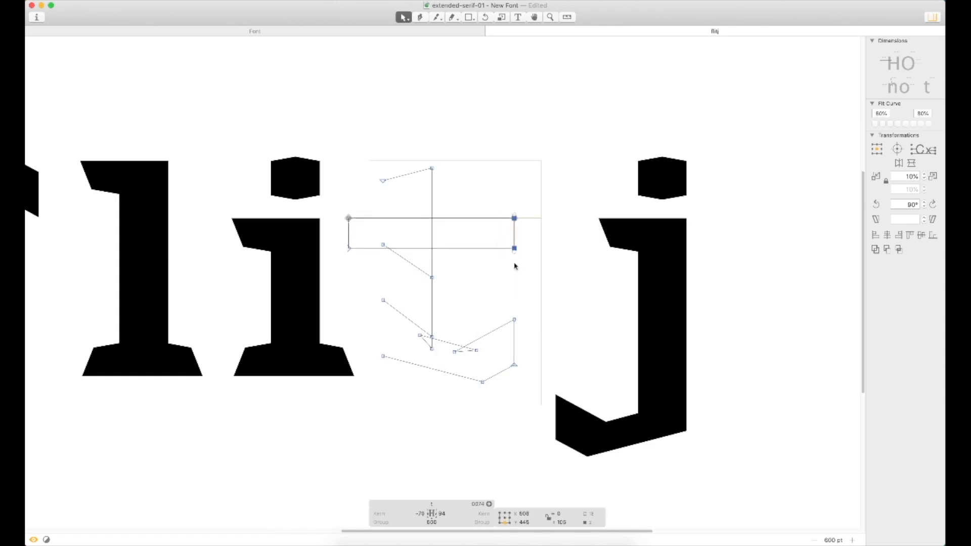
Shorten the left end of the t's crossbar by 30 units
{"action": "key", "text": "t"}
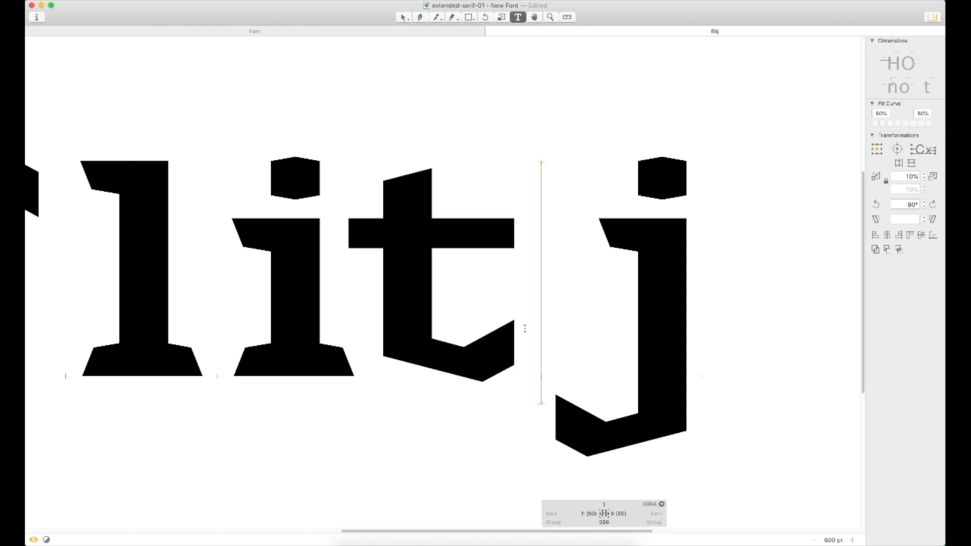
{"action": "key", "text": "Escape"}
{"action": "key", "text": "super+minus"}
{"action": "key", "text": "super+minus"}
{"action": "key", "text": "super+minus"}
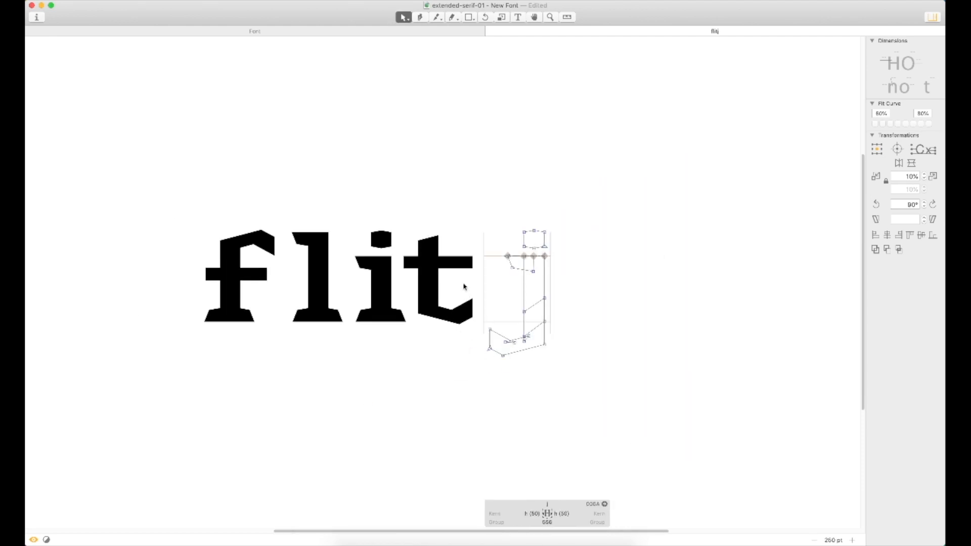
{"action": "left_click_drag", "start_coordinate": [438, 248], "coordinate": [523, 218]}
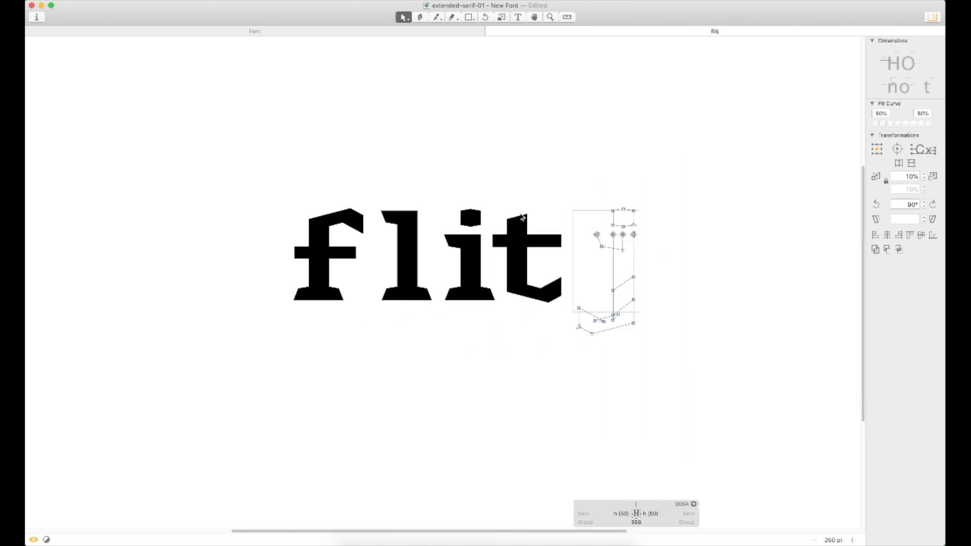
{"action": "double_click", "coordinate": [541, 269]}
{"action": "left_click_drag", "start_coordinate": [483, 221], "coordinate": [502, 268]}
{"action": "key", "text": "shift+Right"}
{"action": "key", "text": "shift+Right"}
{"action": "key", "text": "shift+Right"}
Remove the l and the i from the sample text, leaving f, t and j
{"action": "key", "text": "t"}
{"action": "left_click", "coordinate": [579, 267]}
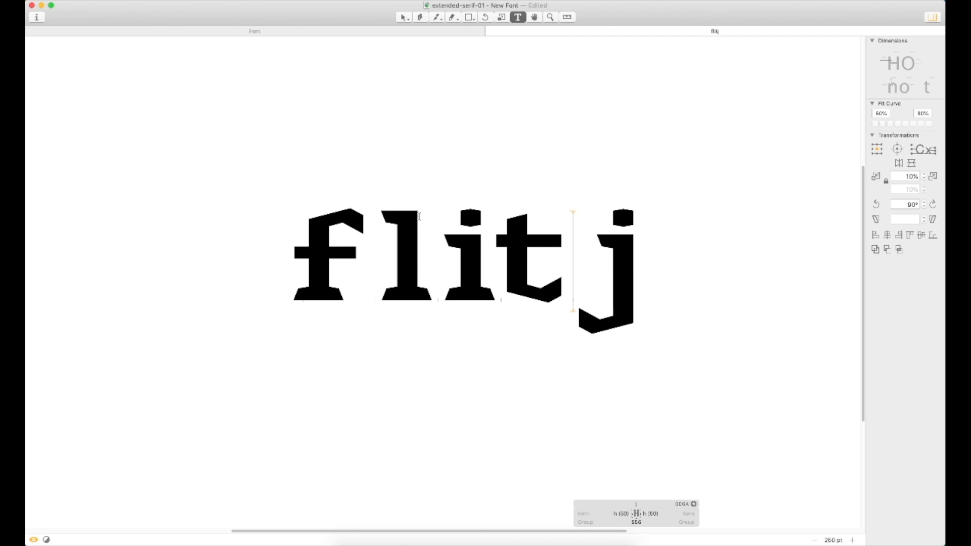
{"action": "key", "text": "Left"}
{"action": "key", "text": "BackSpace"}
{"action": "key", "text": "BackSpace"}
{"action": "key", "text": "Escape"}
Check the baseline overshoot of the bottom node on the t's tail
{"action": "key", "text": "super+space"}
{"action": "left_click_drag", "start_coordinate": [486, 229], "coordinate": [366, 290]}
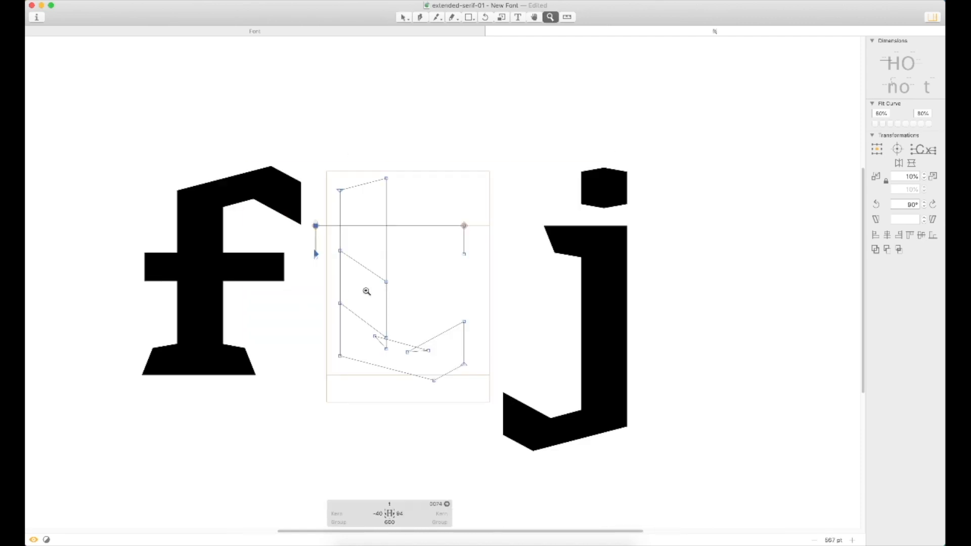
{"action": "key", "text": "super+space"}
{"action": "left_click_drag", "start_coordinate": [481, 331], "coordinate": [359, 420]}
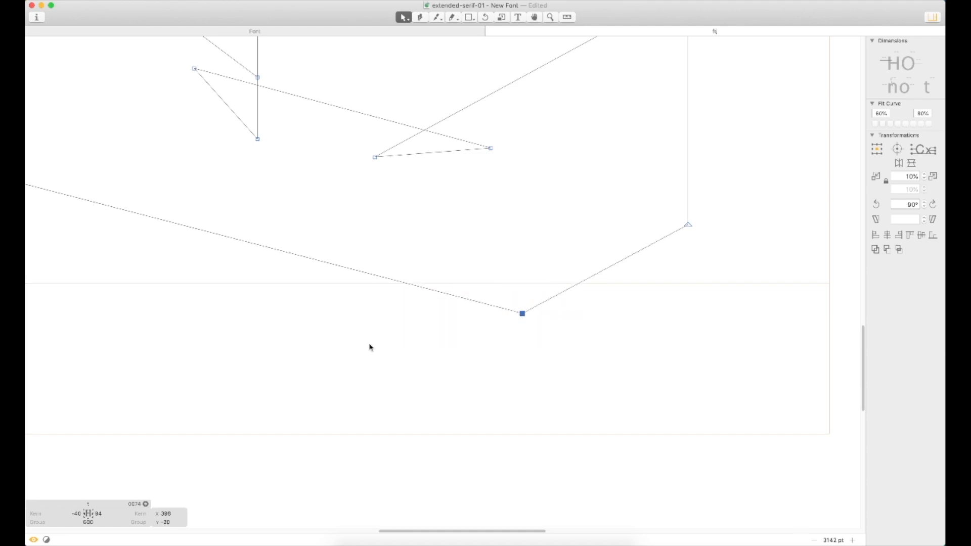
{"action": "key", "text": "super+0"}
{"action": "key", "text": "super+minus"}
{"action": "key", "text": "super+minus"}
{"action": "key", "text": "super+minus"}
{"action": "key", "text": "super+minus"}
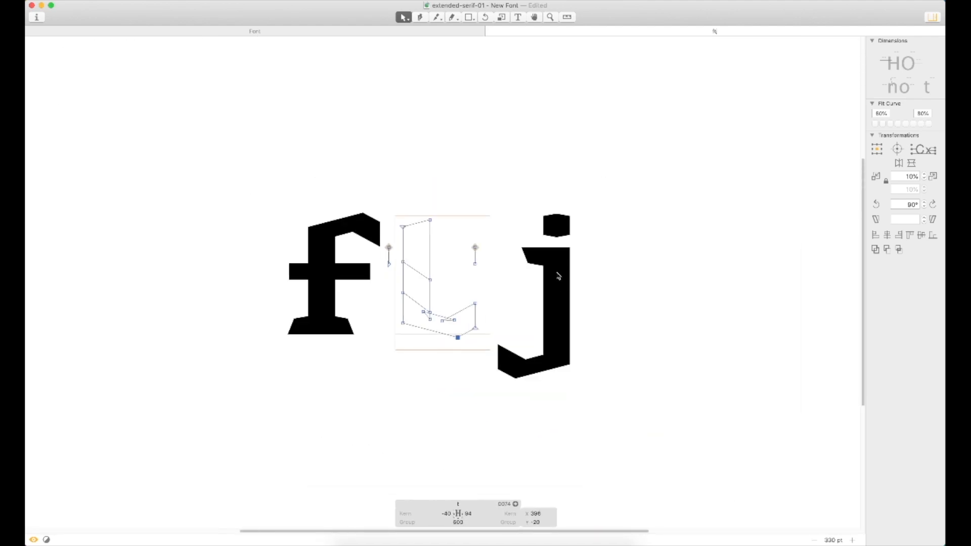
Set both sidebearings of the f to follow the h (50)
{"action": "key", "text": "super+plus"}
{"action": "key", "text": "space"}
{"action": "left_click_drag", "start_coordinate": [547, 209], "coordinate": [584, 201]}
{"action": "double_click", "coordinate": [618, 277]}
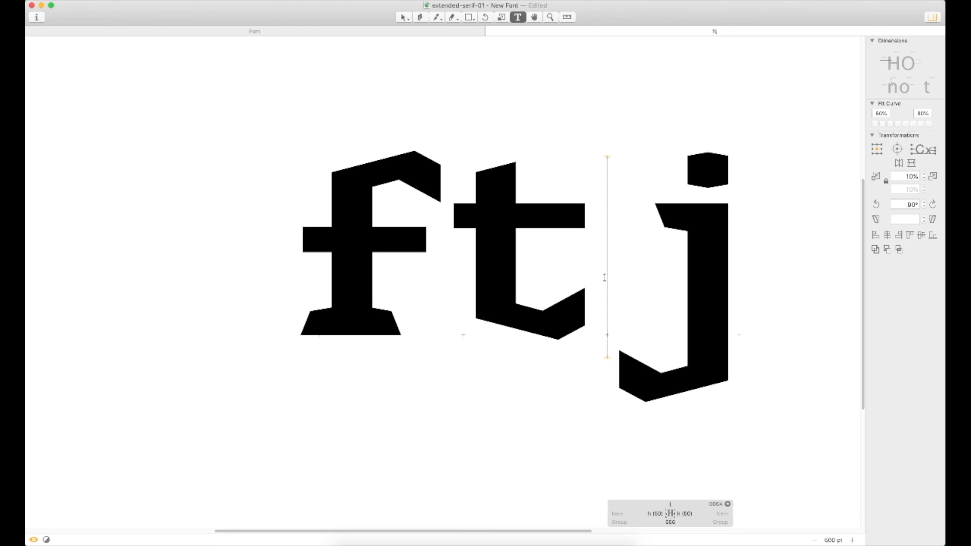
{"action": "double_click", "coordinate": [401, 310]}
{"action": "left_click", "coordinate": [361, 514]}
{"action": "type", "text": "-80"}
{"action": "key", "text": "Return"}
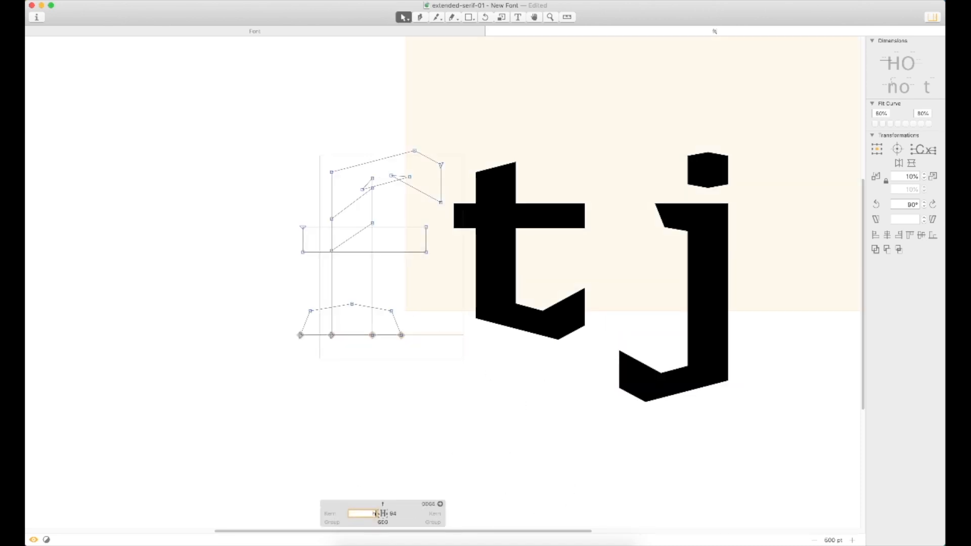
Set both sidebearings of the t to follow the h (50)
{"action": "double_click", "coordinate": [586, 258]}
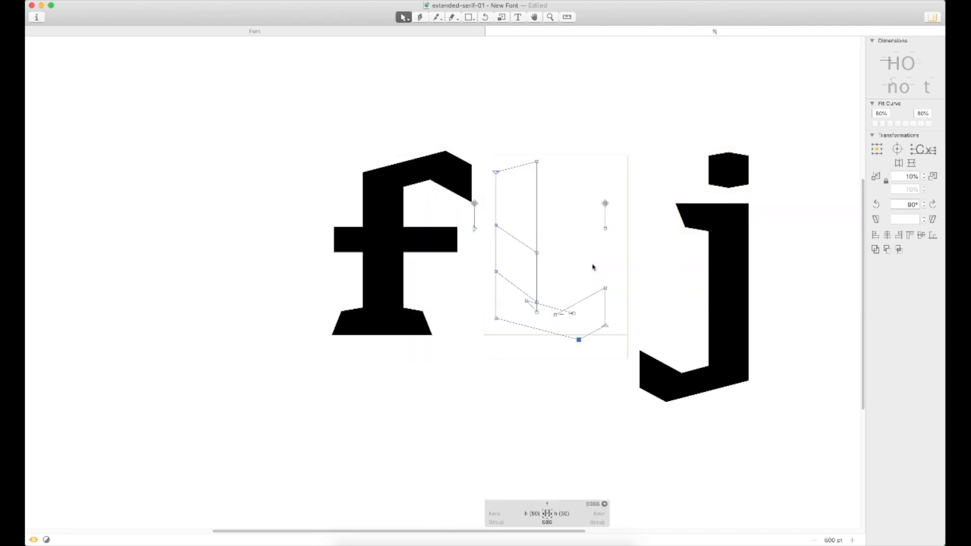
{"action": "left_click", "coordinate": [522, 501]}
{"action": "type", "text": "-40"}
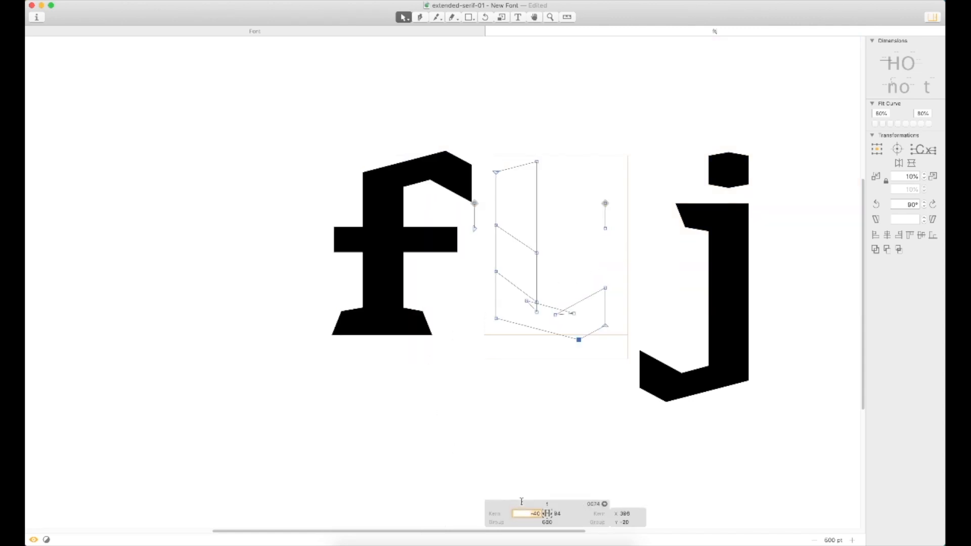
{"action": "type", "text": "50"}
{"action": "key", "text": "Tab"}
{"action": "type", "text": "50"}
{"action": "key", "text": "Return"}
Change the sample text to the word "fitting" and view it at a smaller size
{"action": "key", "text": "t"}
{"action": "left_click", "coordinate": [750, 253]}
{"action": "key", "text": "super+minus"}
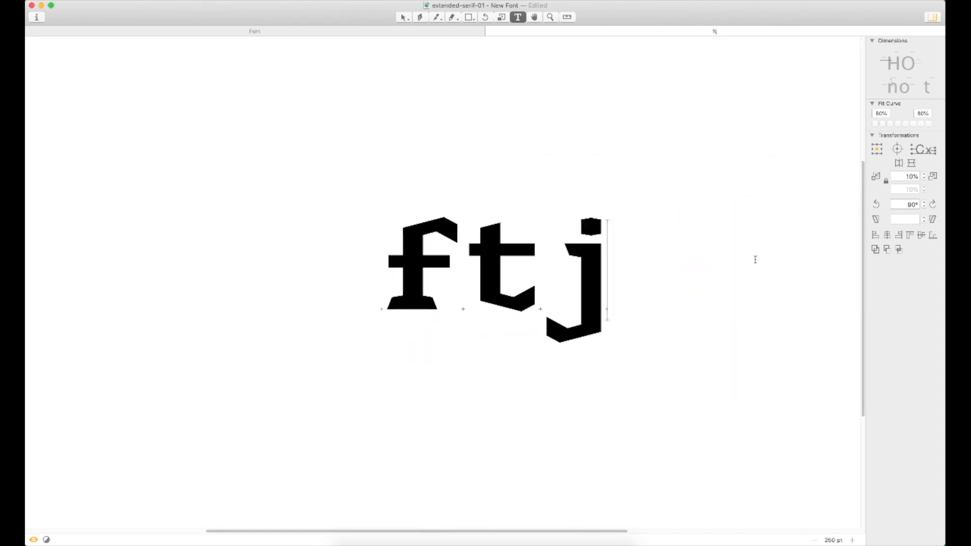
{"action": "double_click", "coordinate": [585, 281]}
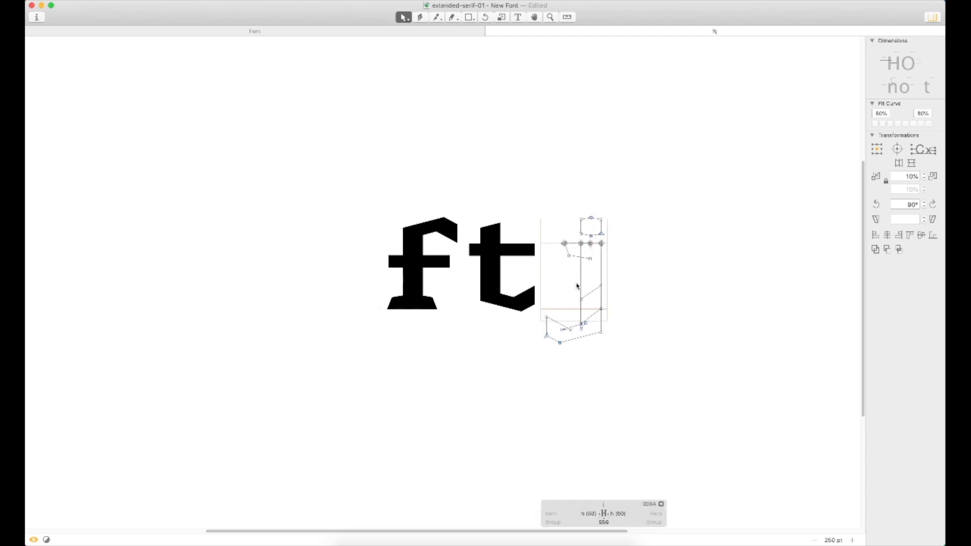
{"action": "key", "text": "t"}
{"action": "key", "text": "BackSpace"}
{"action": "key", "text": "BackSpace"}
{"action": "type", "text": "itti"}
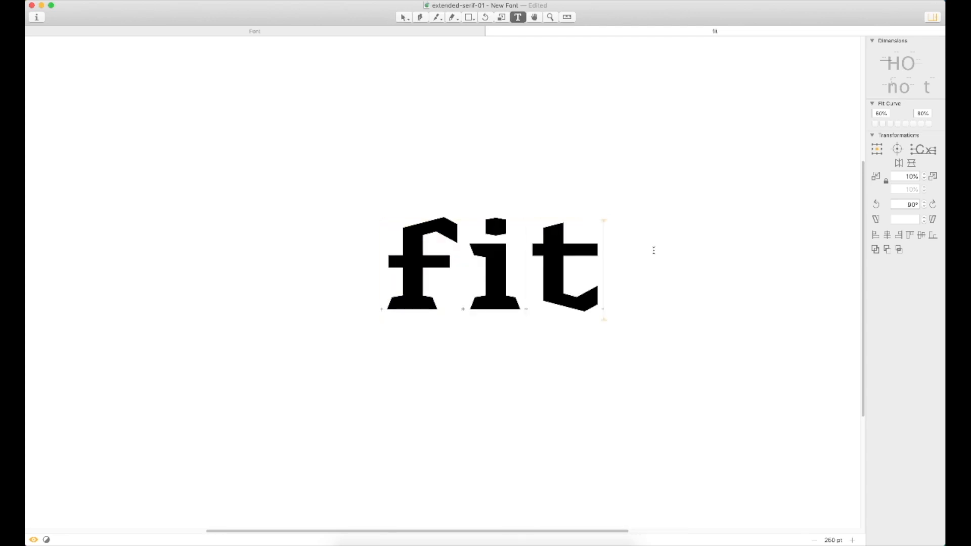
{"action": "type", "text": "ng"}
{"action": "key", "text": "super+minus"}
{"action": "key", "text": "Escape"}
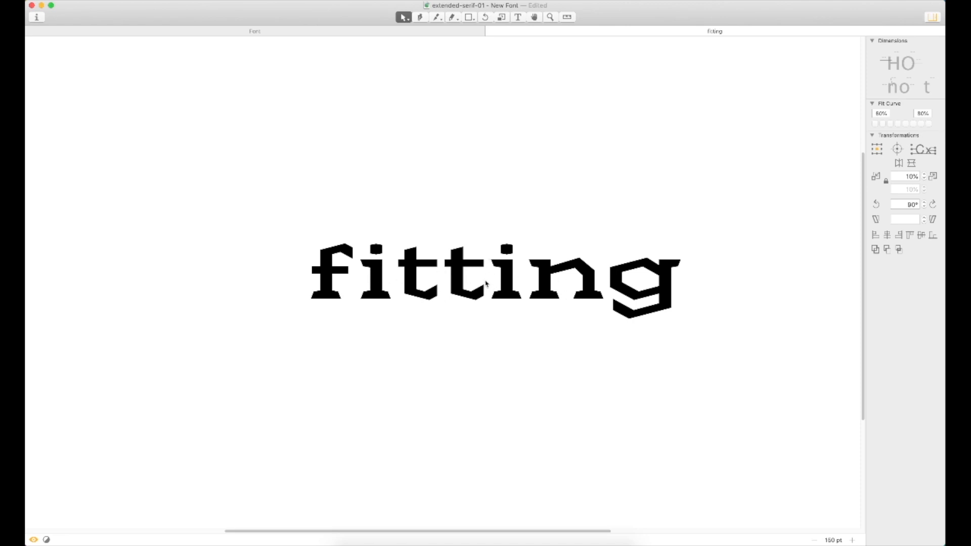
Try a j between the n and the g of the sample word and remove it again
{"action": "double_click", "coordinate": [597, 293]}
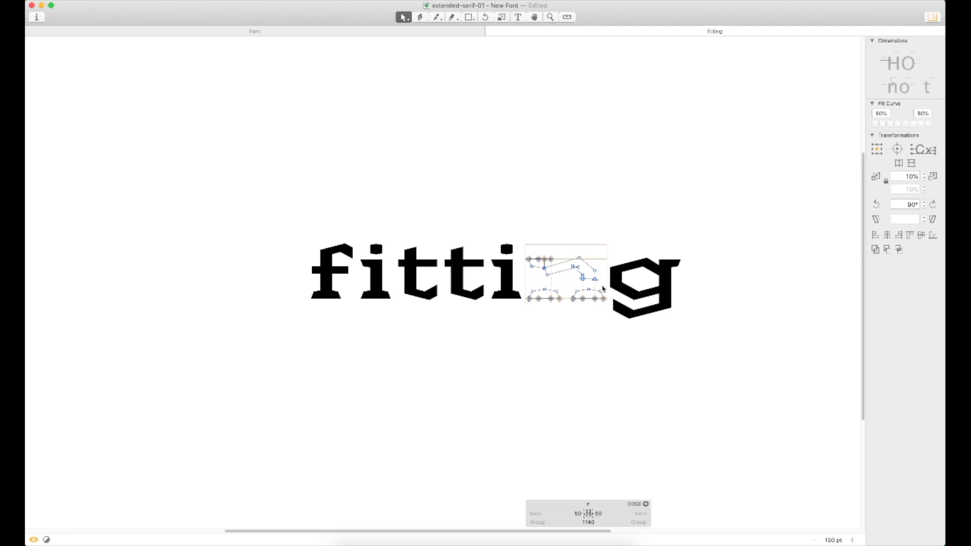
{"action": "key", "text": "t"}
{"action": "left_click", "coordinate": [606, 281]}
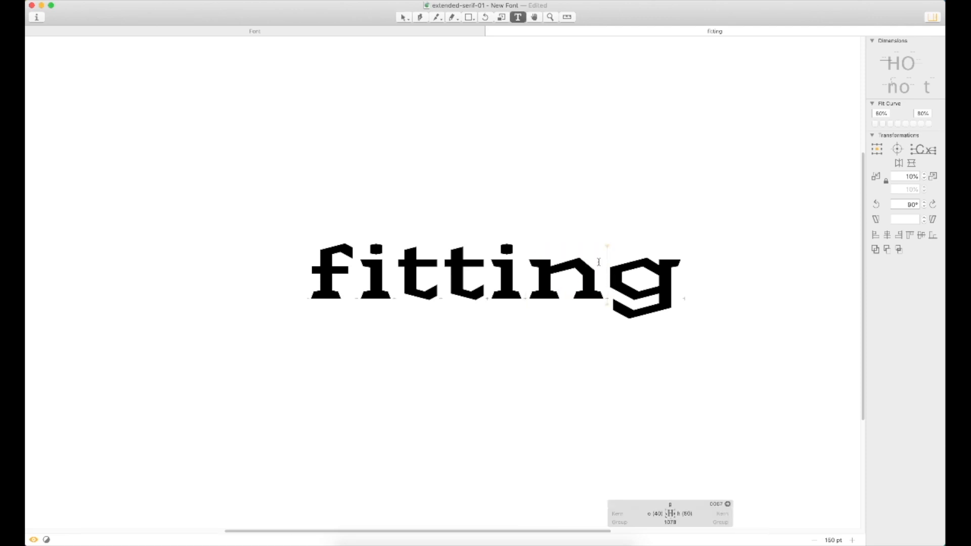
{"action": "type", "text": "j"}
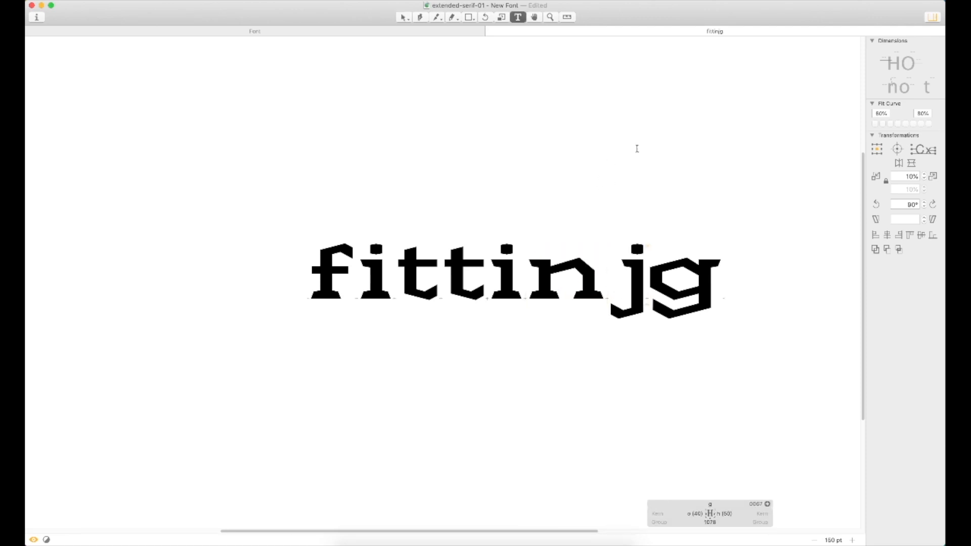
{"action": "key", "text": "BackSpace"}
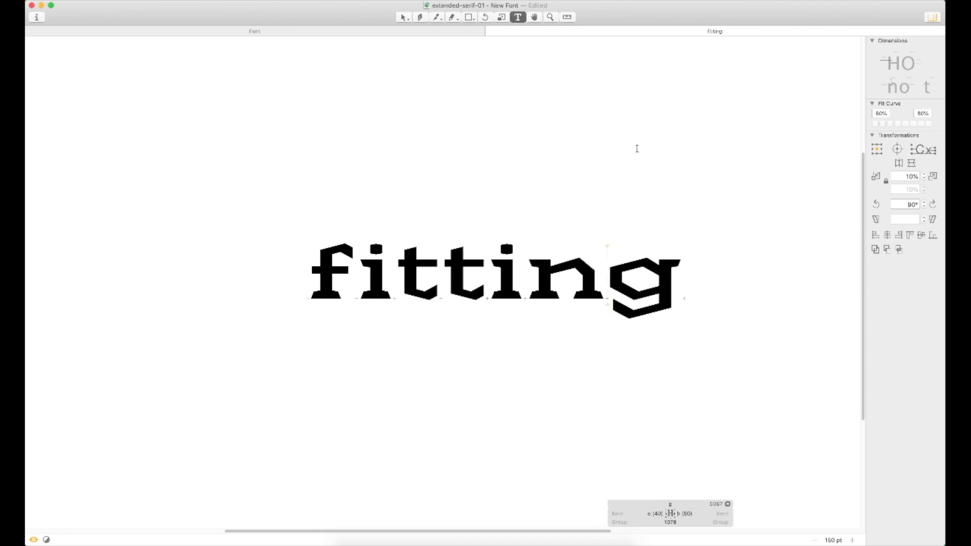
{"action": "key", "text": "Escape"}
Copy the complete n outline and paste it into the second t of the sample word
{"action": "key", "text": "z"}
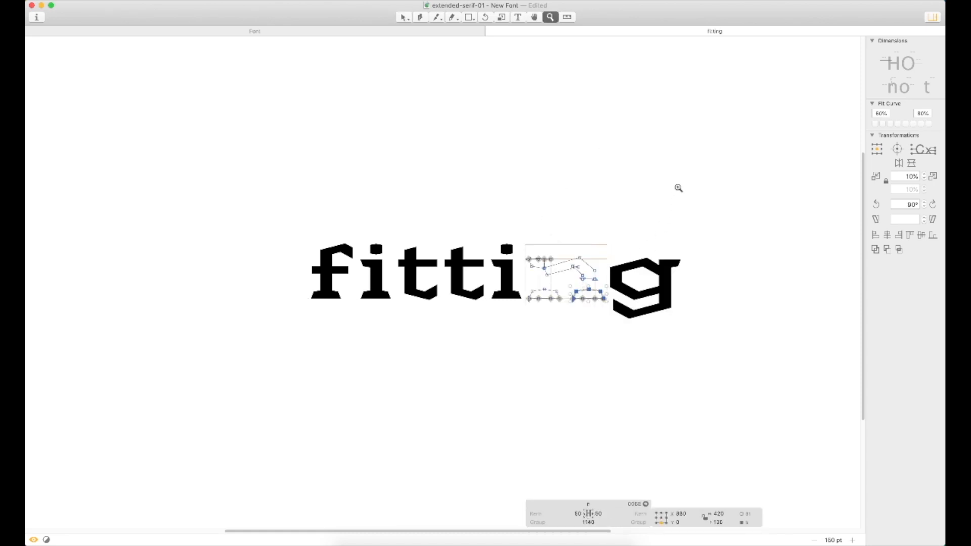
{"action": "left_click", "coordinate": [563, 287]}
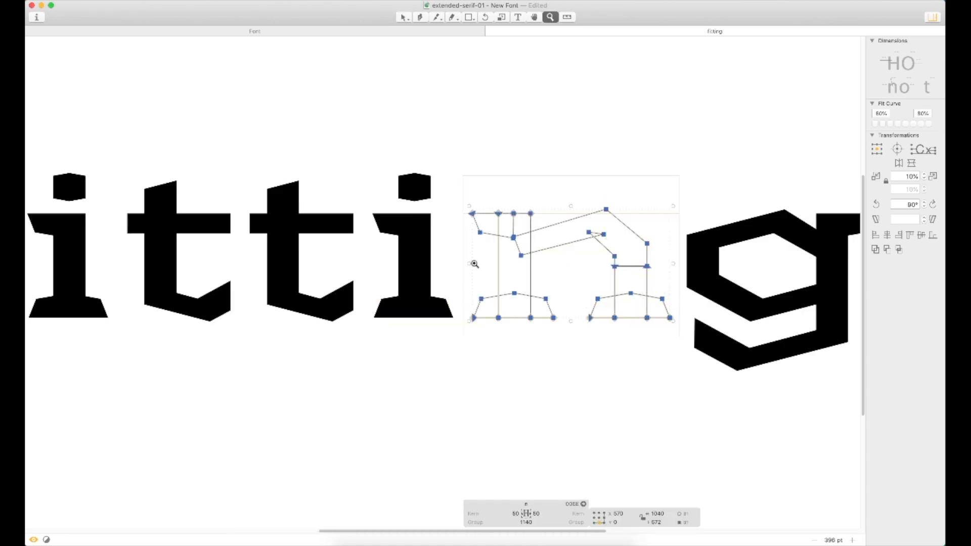
{"action": "left_click", "coordinate": [321, 258]}
{"action": "key", "text": "v"}
{"action": "key", "text": "space"}
{"action": "left_click_drag", "start_coordinate": [263, 241], "coordinate": [466, 220]}
{"action": "double_click", "coordinate": [429, 234]}
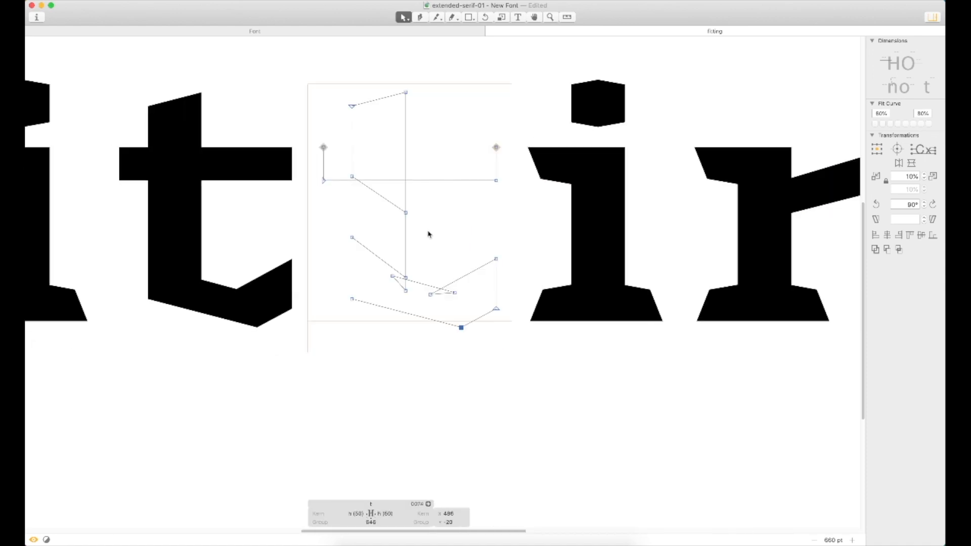
{"action": "key", "text": "super+v"}
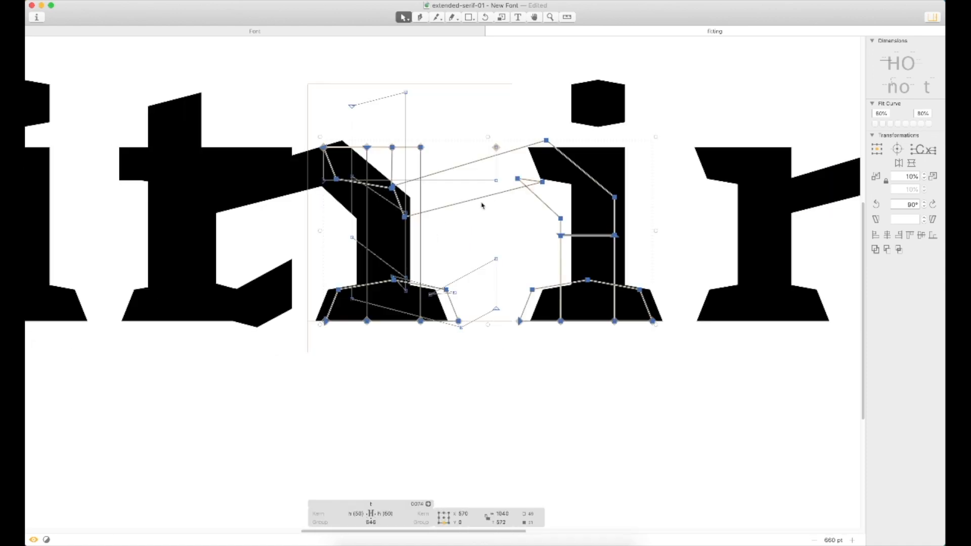
Reduce the sample word to a single t by deleting the other t and second i, with a space on each side of it
{"action": "key", "text": "t"}
{"action": "key", "text": "BackSpace"}
{"action": "key", "text": "Right"}
{"action": "key", "text": "Delete"}
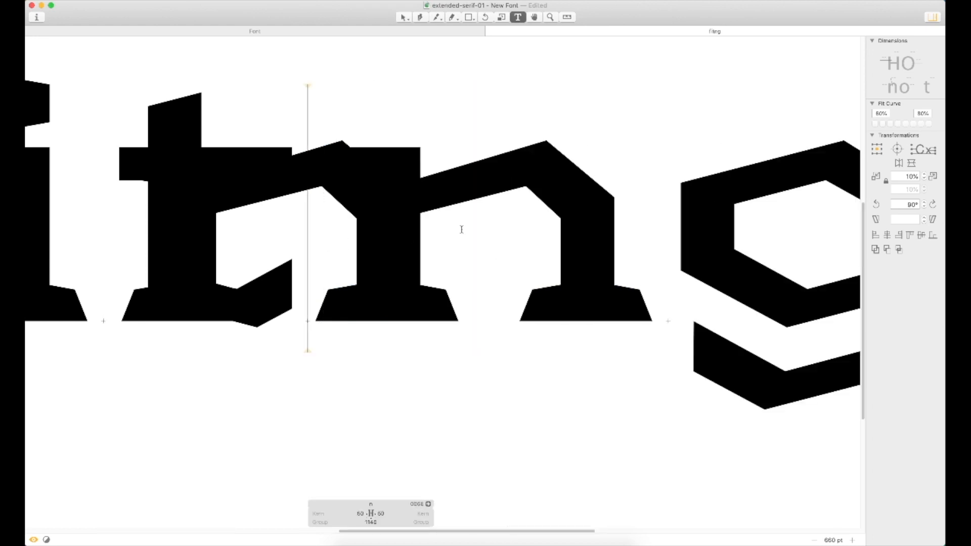
{"action": "left_click", "coordinate": [122, 249]}
Delete the head serif and the left foot serif of the pasted n outline inside the t
{"action": "double_click", "coordinate": [325, 217]}
{"action": "left_click", "coordinate": [474, 207]}
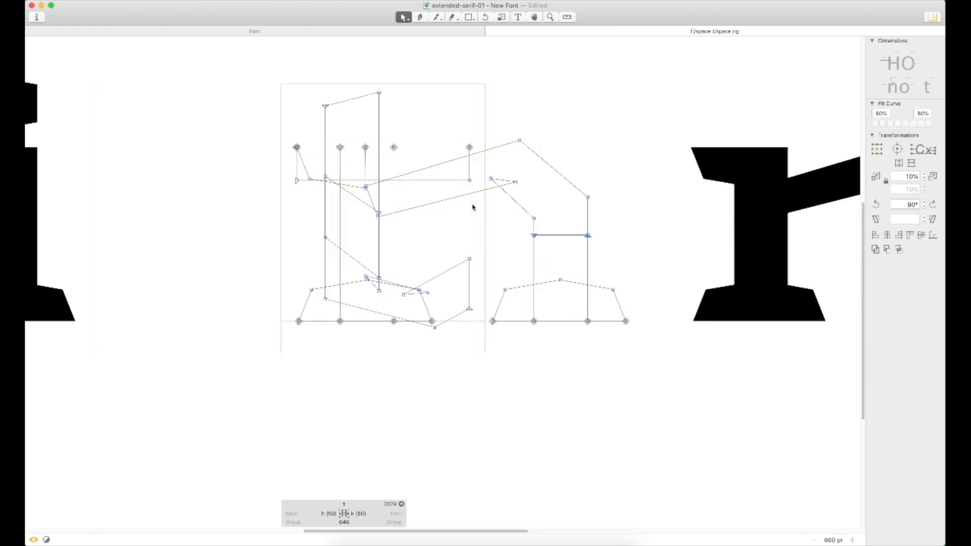
{"action": "double_click", "coordinate": [306, 172]}
{"action": "key", "text": "BackSpace"}
{"action": "double_click", "coordinate": [304, 308]}
{"action": "key", "text": "BackSpace"}
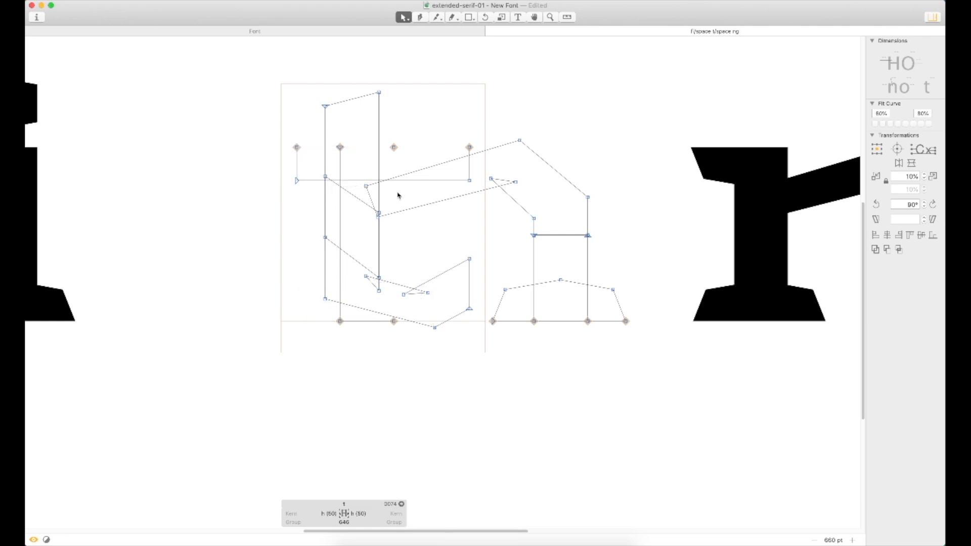
Delete the right foot serif of the pasted n outline inside the t
{"action": "double_click", "coordinate": [395, 199]}
{"action": "left_click", "coordinate": [612, 298]}
{"action": "key", "text": "Delete"}
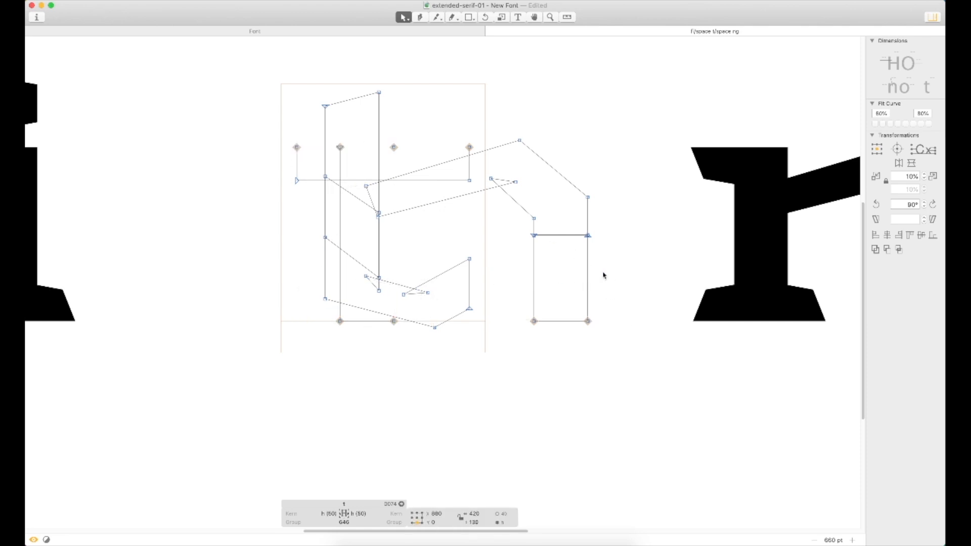
Move the n's stems and arch sideways together until the first stem lines up with the starting edge of the t's crossbar
{"action": "double_click", "coordinate": [518, 208]}
{"action": "double_click", "coordinate": [394, 228], "text": "shift"}
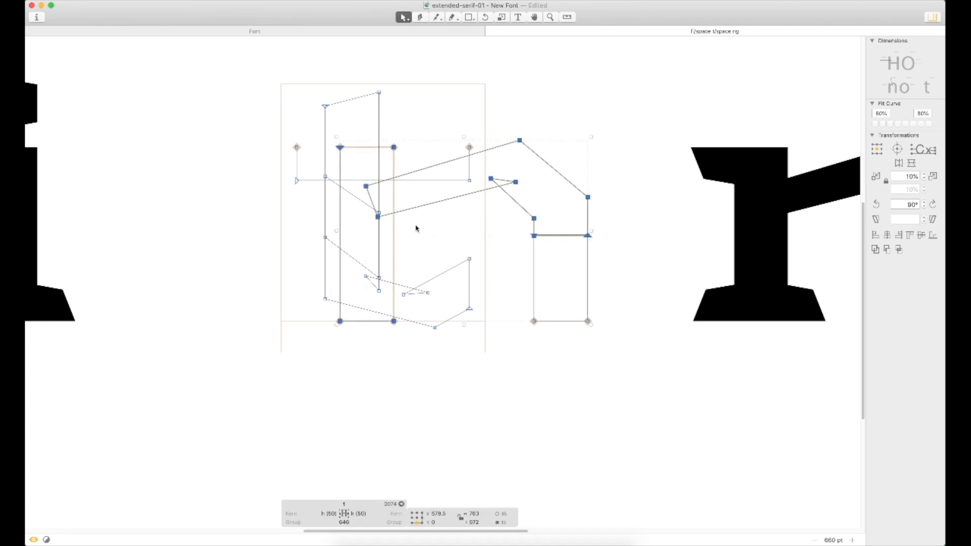
{"action": "left_click_drag", "start_coordinate": [541, 266], "coordinate": [488, 266]}
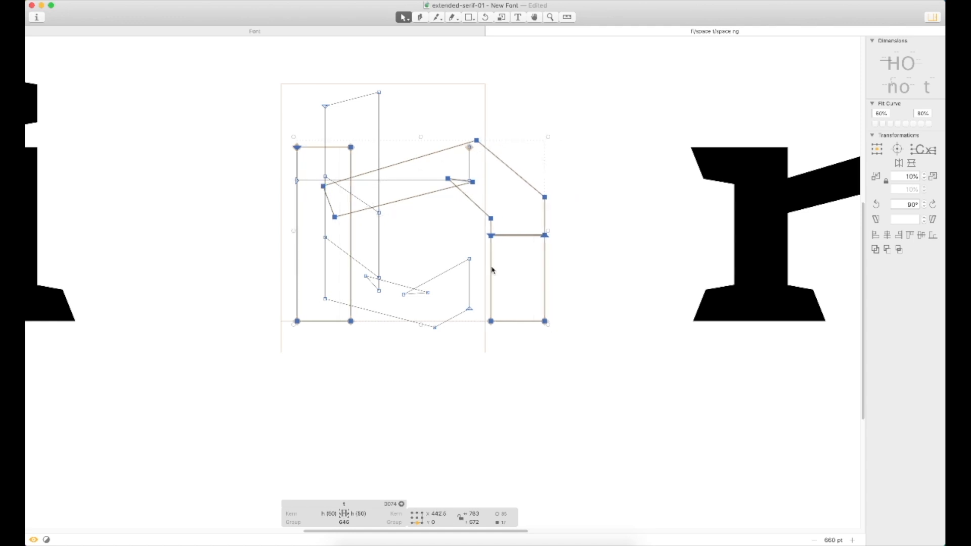
Lengthen the t's crossbar by shifting its right end outward about 150 units
{"action": "left_click", "coordinate": [477, 302]}
{"action": "left_click", "coordinate": [470, 163]}
{"action": "key", "text": "shift+Right"}
{"action": "key", "text": "shift+Right"}
{"action": "key", "text": "shift+Right"}
{"action": "key", "text": "shift+Right"}
{"action": "key", "text": "shift+Right"}
{"action": "key", "text": "shift+Right"}
{"action": "key", "text": "shift+Right"}
{"action": "key", "text": "shift+Right"}
{"action": "key", "text": "shift+Right"}
{"action": "key", "text": "shift+Right"}
{"action": "key", "text": "shift+Right"}
{"action": "key", "text": "shift+Right"}
{"action": "key", "text": "shift+Right"}
{"action": "key", "text": "shift+Right"}
{"action": "key", "text": "shift+Right"}
{"action": "left_click", "coordinate": [575, 225]}
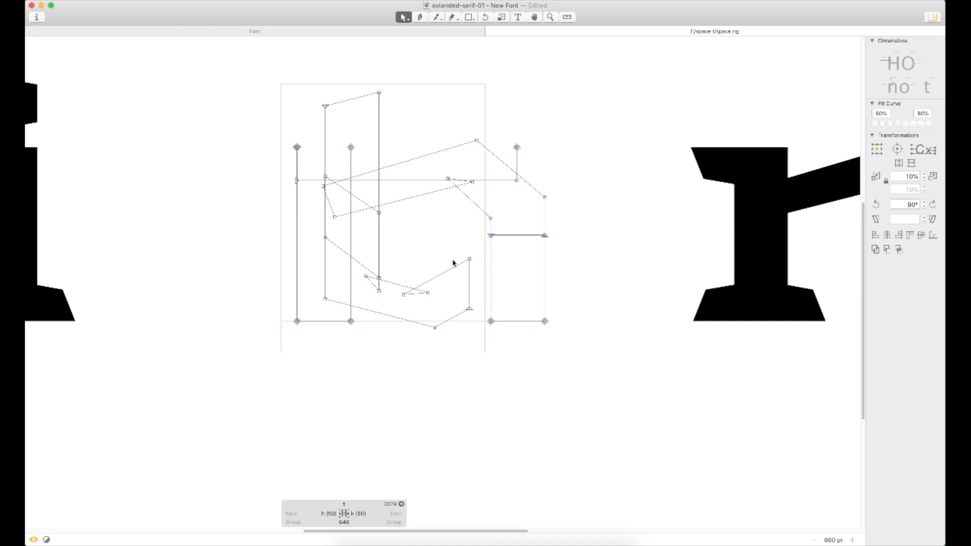
{"action": "left_click_drag", "start_coordinate": [595, 150], "coordinate": [319, 334]}
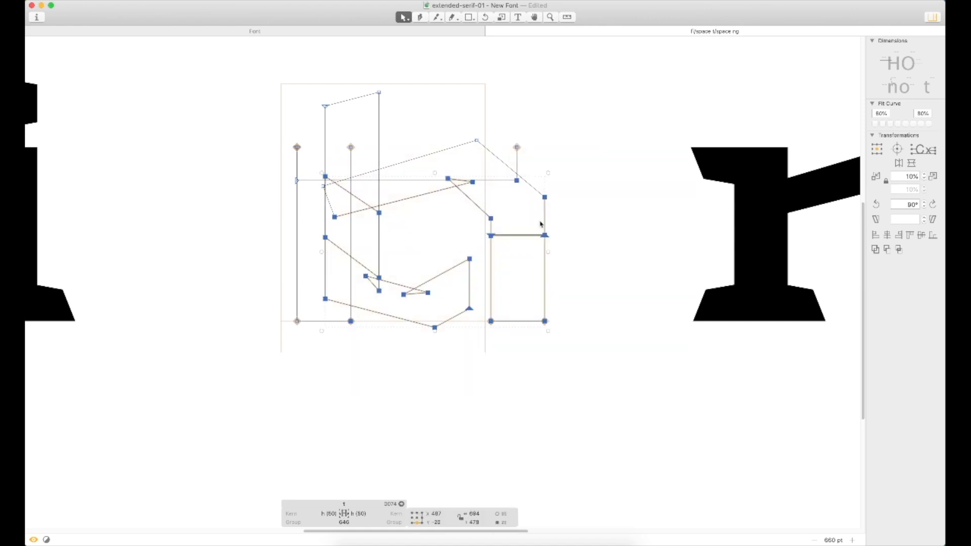
{"action": "key", "text": "super+space"}
{"action": "left_click_drag", "start_coordinate": [622, 104], "coordinate": [244, 397]}
{"action": "left_click", "coordinate": [471, 259]}
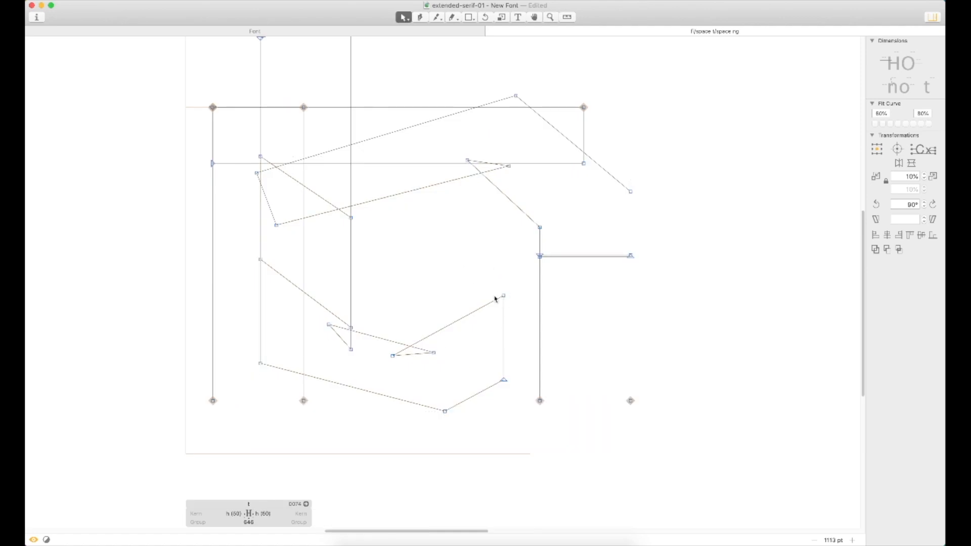
Insert an o before the n in the sample text
{"action": "type", "text": "t"}
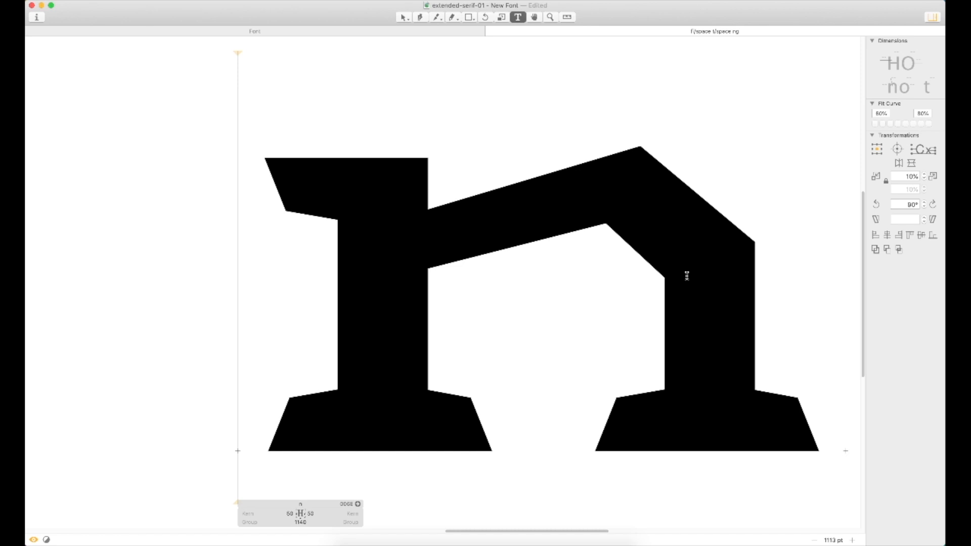
{"action": "type", "text": "o"}
{"action": "key", "text": "Escape"}
{"action": "key", "text": "super+minus"}
{"action": "key", "text": "super+minus"}
{"action": "key", "text": "super+minus"}
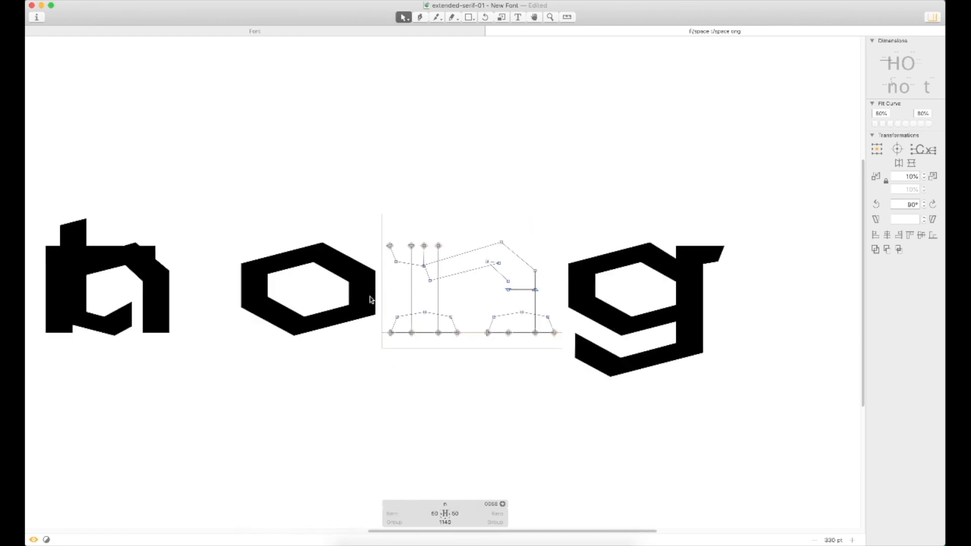
Copy the complete o outline and paste it into the t
{"action": "key", "text": "super+plus"}
{"action": "key", "text": "space"}
{"action": "left_click_drag", "start_coordinate": [301, 288], "coordinate": [505, 255]}
{"action": "key", "text": "super+space"}
{"action": "left_click_drag", "start_coordinate": [663, 187], "coordinate": [264, 327]}
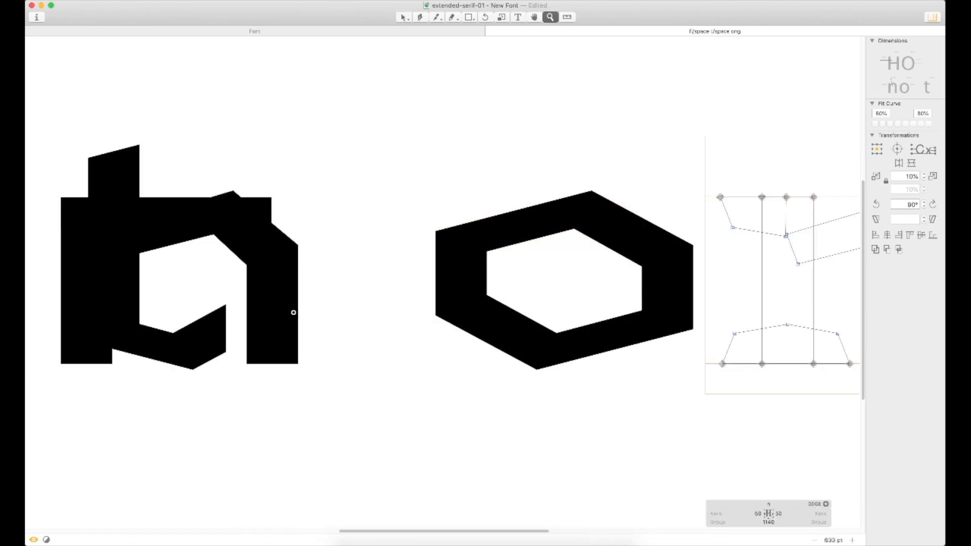
{"action": "key", "text": "space"}
{"action": "left_click_drag", "start_coordinate": [334, 338], "coordinate": [477, 313]}
{"action": "double_click", "coordinate": [641, 292]}
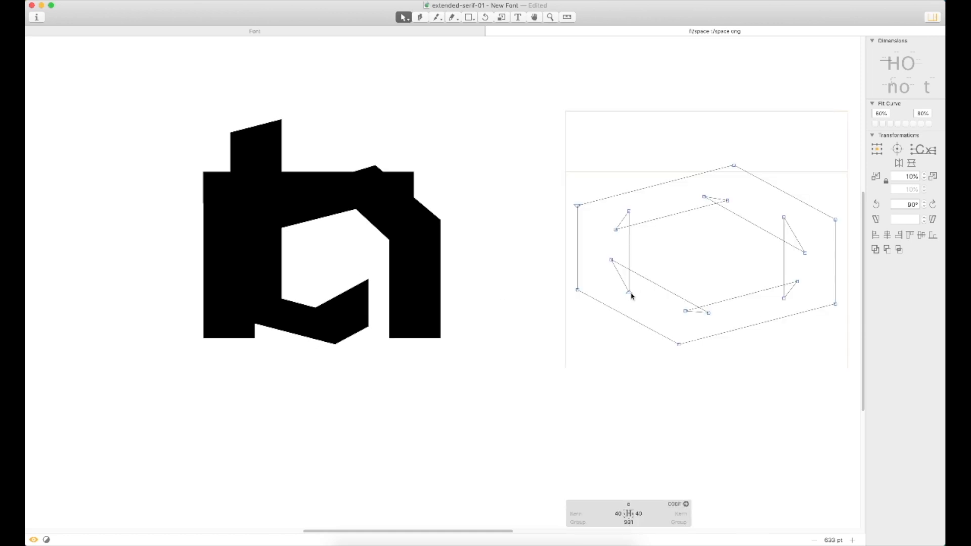
{"action": "double_click", "coordinate": [656, 292]}
{"action": "key", "text": "super+a"}
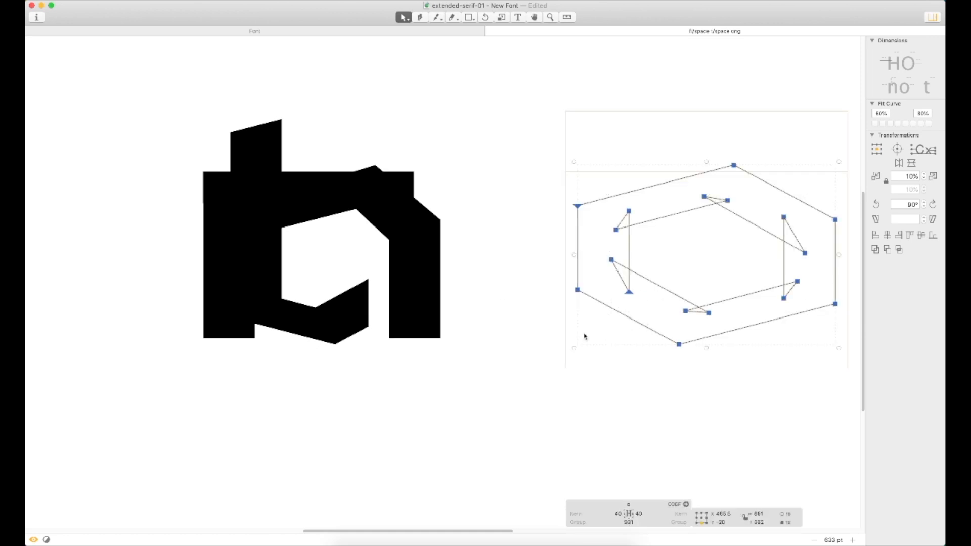
{"action": "double_click", "coordinate": [315, 279]}
{"action": "key", "text": "super+v"}
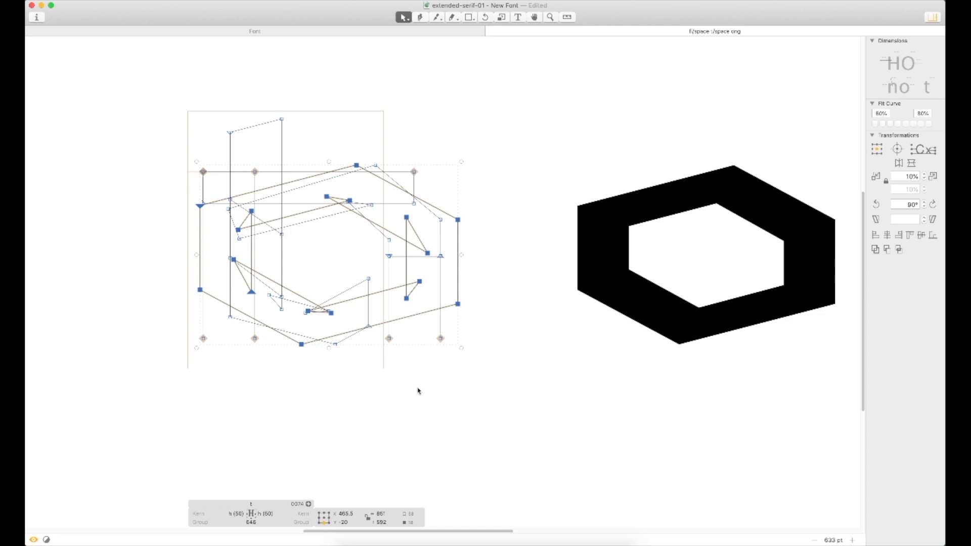
Move the pasted o outline straight down below the t, to y -617
{"action": "key", "text": "z"}
{"action": "left_click_drag", "start_coordinate": [531, 193], "coordinate": [275, 383]}
{"action": "key", "text": "v"}
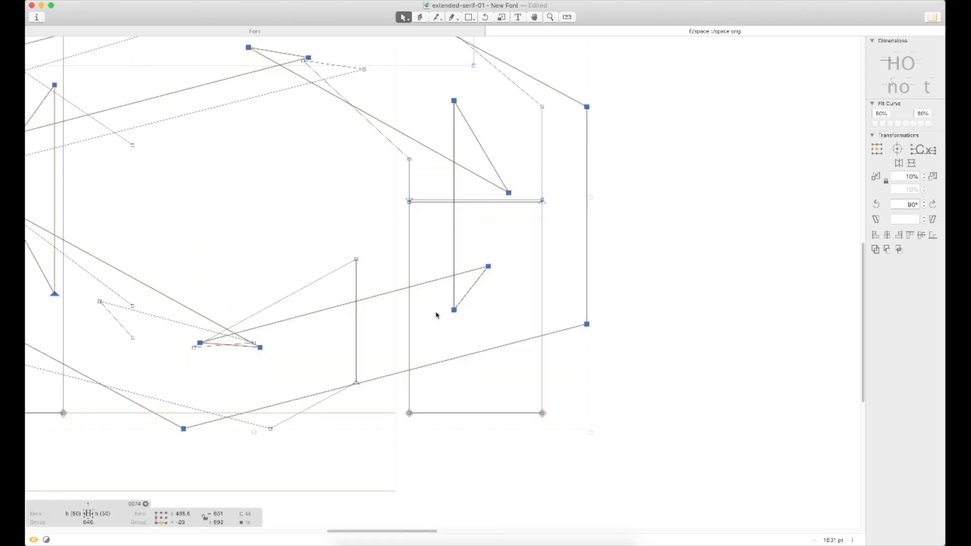
{"action": "left_click", "coordinate": [509, 255]}
{"action": "left_click_drag", "start_coordinate": [488, 271], "coordinate": [599, 316]}
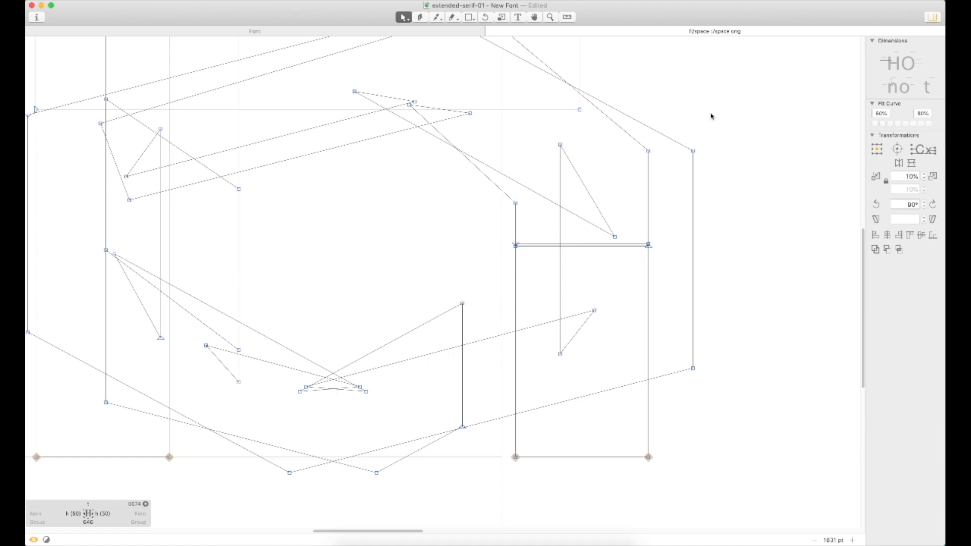
{"action": "left_click_drag", "start_coordinate": [384, 244], "coordinate": [570, 232]}
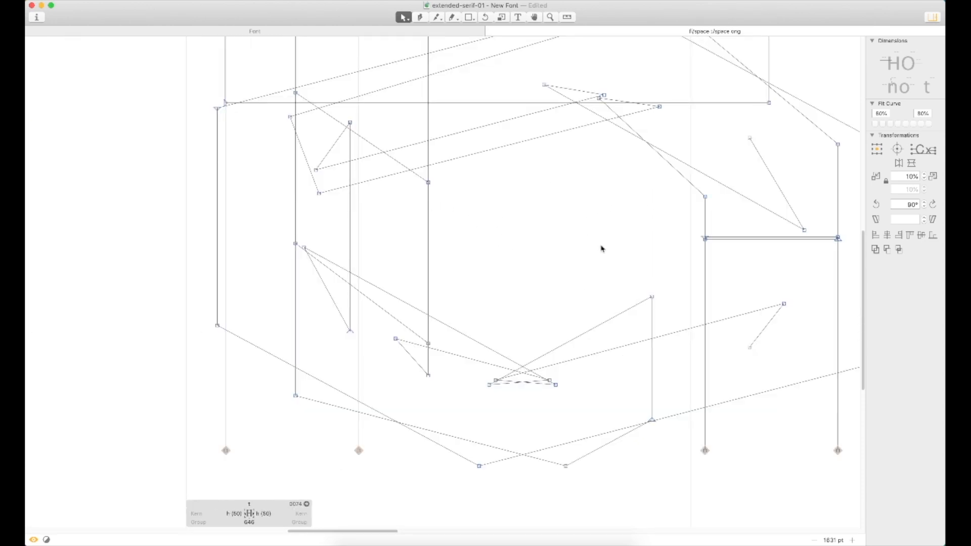
{"action": "key", "text": "super+minus"}
{"action": "double_click", "coordinate": [582, 242]}
{"action": "double_click", "coordinate": [621, 232], "text": "shift"}
{"action": "left_click_drag", "start_coordinate": [621, 232], "coordinate": [630, 416]}
{"action": "scroll", "coordinate": [544, 277], "scroll_direction": "down", "scroll_amount": 5}
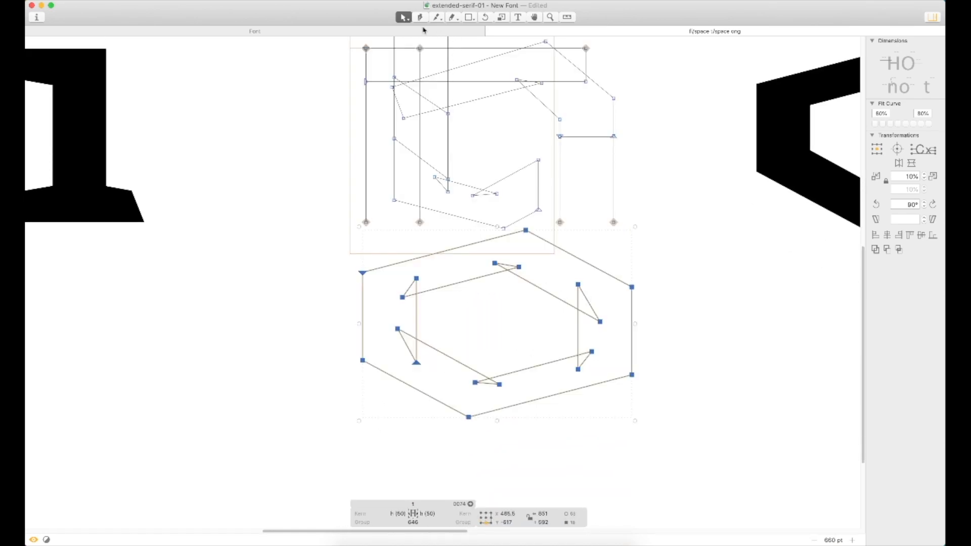
Cut the pasted o horizontally across its sides with the Knife tool and delete its upper half
{"action": "left_click", "coordinate": [437, 18]}
{"action": "left_click_drag", "start_coordinate": [356, 317], "coordinate": [680, 329]}
{"action": "key", "text": "v"}
{"action": "double_click", "coordinate": [563, 304]}
{"action": "key", "text": "Delete"}
{"action": "left_click_drag", "start_coordinate": [644, 301], "coordinate": [357, 418]}
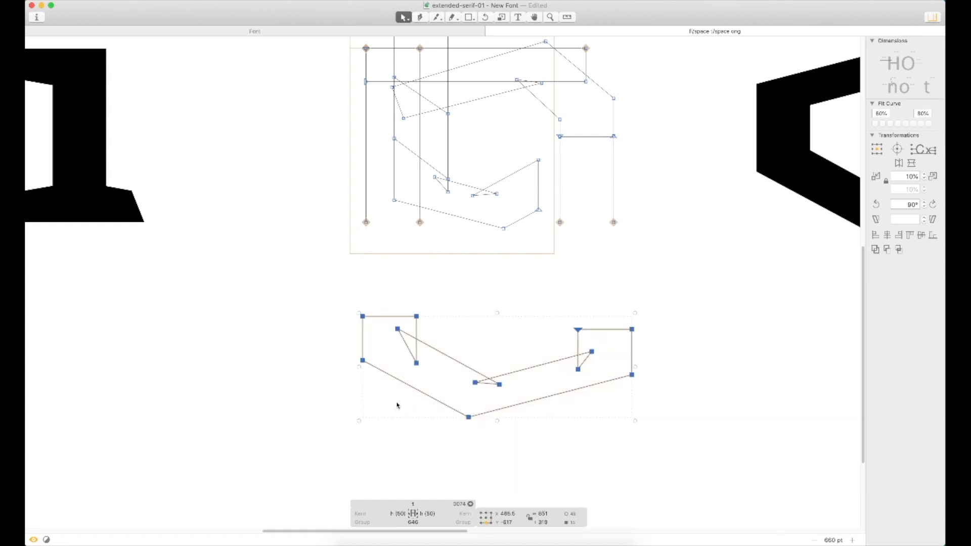
Move the half bowl closer to the t and place a copy of the crossbar just above it as a width guide
{"action": "left_click", "coordinate": [502, 361]}
{"action": "left_click_drag", "start_coordinate": [694, 287], "coordinate": [357, 419]}
{"action": "left_click_drag", "start_coordinate": [585, 342], "coordinate": [581, 292]}
{"action": "left_click", "coordinate": [601, 99]}
{"action": "left_click_drag", "start_coordinate": [586, 64], "coordinate": [587, 250]}
{"action": "key", "text": "super+space"}
{"action": "left_click_drag", "start_coordinate": [695, 215], "coordinate": [294, 425]}
{"action": "left_click", "coordinate": [676, 184]}
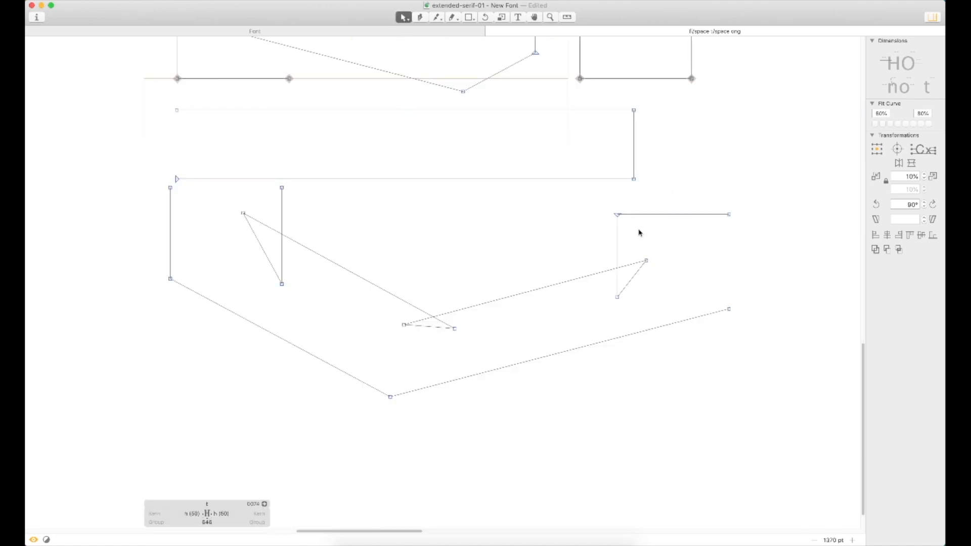
Cut the half bowl vertically at the crossbar copy's right end and delete the part beyond the cut
{"action": "left_click", "coordinate": [440, 19]}
{"action": "left_click_drag", "start_coordinate": [640, 209], "coordinate": [648, 385]}
{"action": "key", "text": "v"}
{"action": "left_click_drag", "start_coordinate": [763, 192], "coordinate": [712, 324]}
{"action": "key", "text": "Delete"}
{"action": "left_click_drag", "start_coordinate": [665, 256], "coordinate": [651, 271]}
{"action": "left_click", "coordinate": [646, 260]}
{"action": "key", "text": "Delete"}
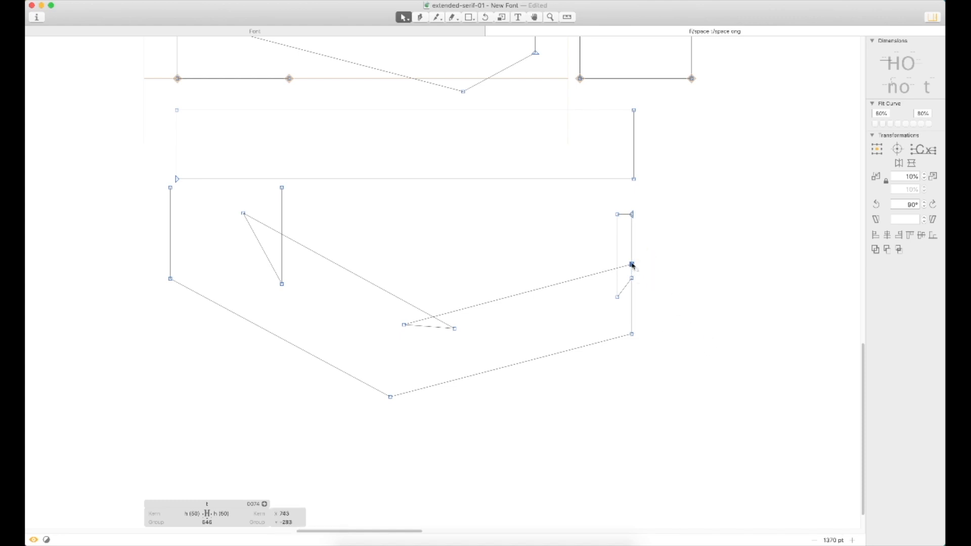
Try adding a point with the Pen tool on the bowl's inner edge just before the cut end
{"action": "key", "text": "p"}
{"action": "left_click", "coordinate": [623, 267]}
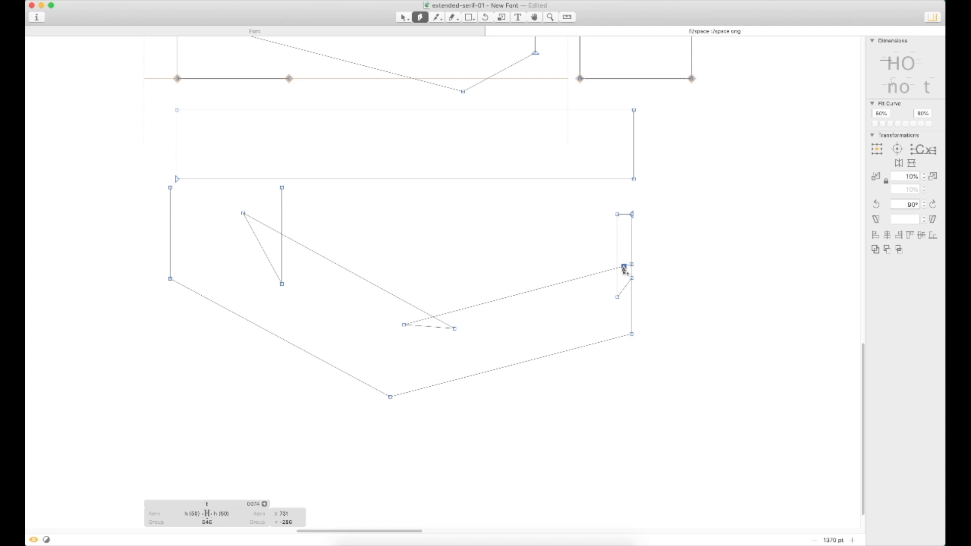
{"action": "key", "text": "v"}
{"action": "left_click", "coordinate": [638, 281]}
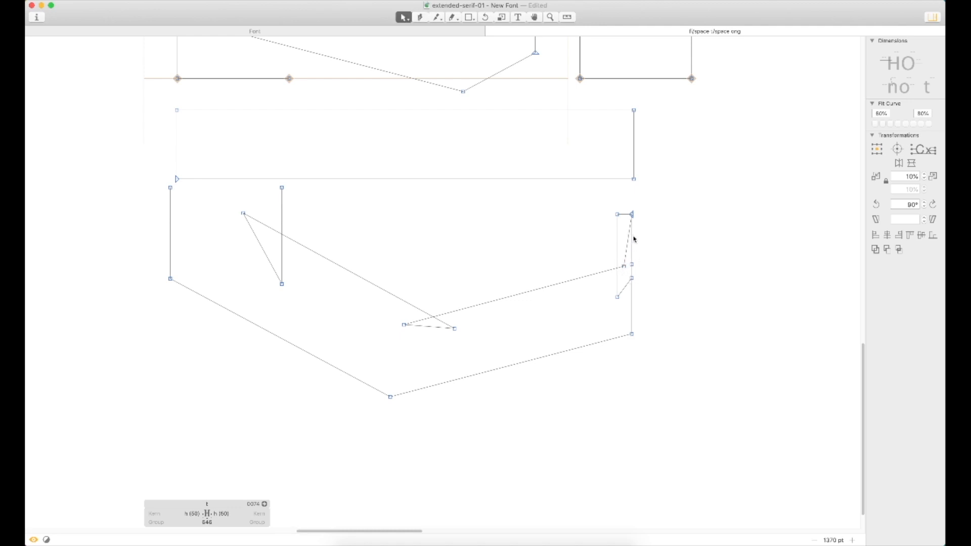
{"action": "key", "text": "super+space"}
{"action": "left_click_drag", "start_coordinate": [684, 189], "coordinate": [493, 417]}
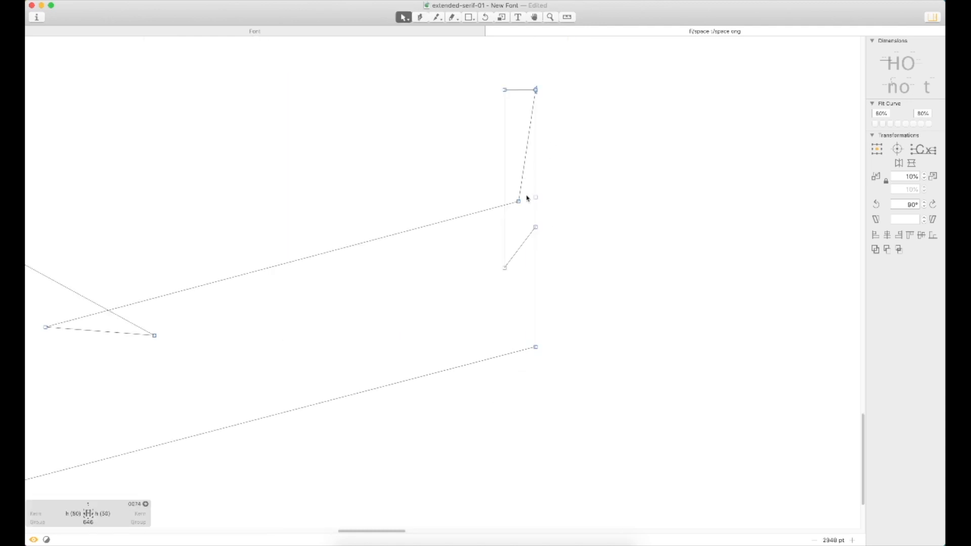
Remove the leftover points at the cut end so the bowl's terminal finishes in a straight vertical edge
{"action": "left_click_drag", "start_coordinate": [535, 89], "coordinate": [516, 113]}
{"action": "left_click", "coordinate": [521, 119]}
{"action": "left_click_drag", "start_coordinate": [516, 114], "coordinate": [513, 219]}
{"action": "left_click", "coordinate": [552, 199]}
{"action": "key", "text": "Delete"}
{"action": "left_click", "coordinate": [489, 81]}
{"action": "left_click_drag", "start_coordinate": [504, 90], "coordinate": [505, 268]}
{"action": "key", "text": "Delete"}
{"action": "left_click_drag", "start_coordinate": [550, 80], "coordinate": [504, 132]}
{"action": "key", "text": "Delete"}
{"action": "left_click", "coordinate": [561, 220]}
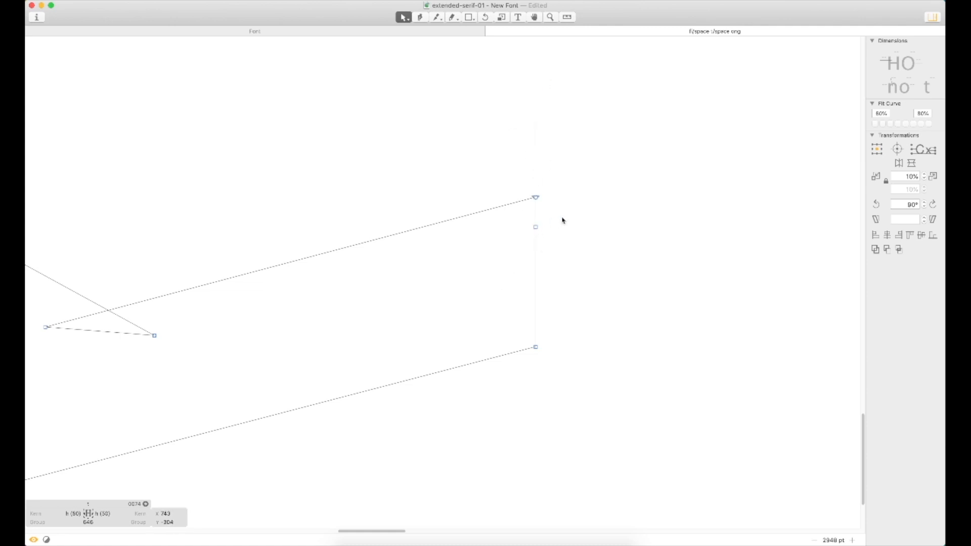
Delete the crossbar copy that served as the width guide
{"action": "scroll", "coordinate": [520, 245], "scroll_direction": "down", "scroll_amount": 10}
{"action": "key", "text": "space"}
{"action": "left_click_drag", "start_coordinate": [395, 238], "coordinate": [522, 309]}
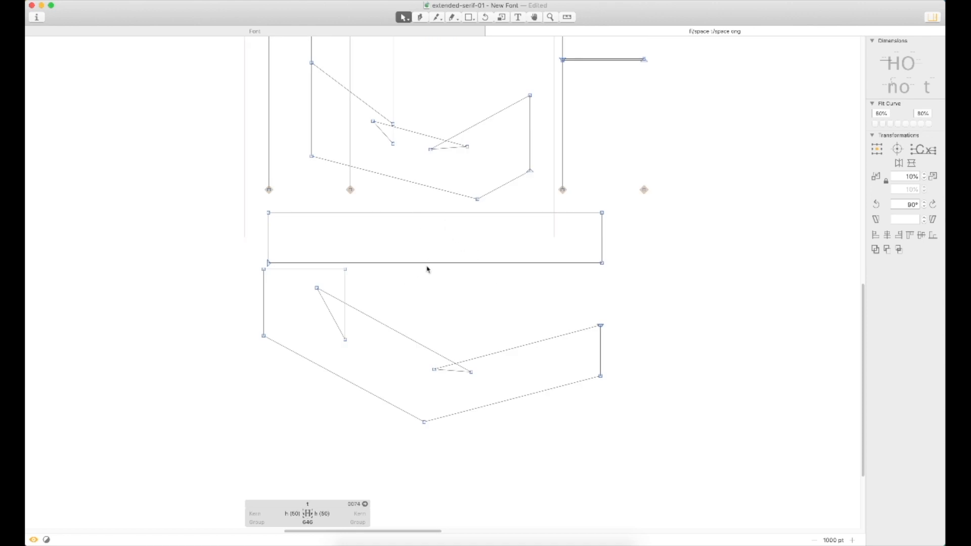
{"action": "double_click", "coordinate": [457, 262]}
{"action": "key", "text": "Delete"}
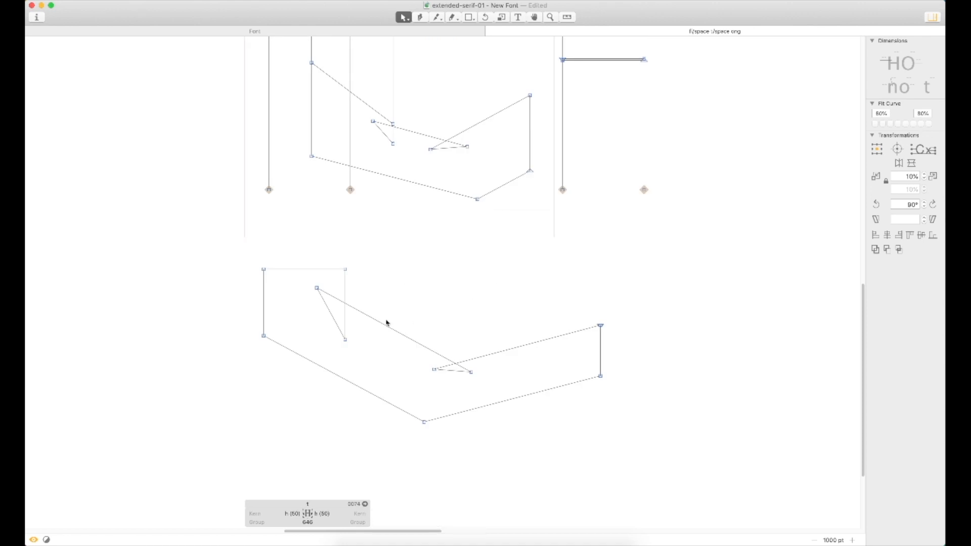
Move the trimmed bowl up onto the lower part of the t, aligned with the t's stem
{"action": "double_click", "coordinate": [397, 334]}
{"action": "left_click_drag", "start_coordinate": [474, 374], "coordinate": [468, 304]}
{"action": "double_click", "coordinate": [430, 347]}
{"action": "left_click_drag", "start_coordinate": [471, 372], "coordinate": [470, 278]}
{"action": "key", "text": "space"}
{"action": "left_click_drag", "start_coordinate": [436, 179], "coordinate": [448, 378]}
{"action": "left_click_drag", "start_coordinate": [360, 385], "coordinate": [451, 281]}
{"action": "left_click_drag", "start_coordinate": [470, 230], "coordinate": [275, 362]}
{"action": "key", "text": "super+minus"}
{"action": "key", "text": "super+minus"}
{"action": "key", "text": "super+minus"}
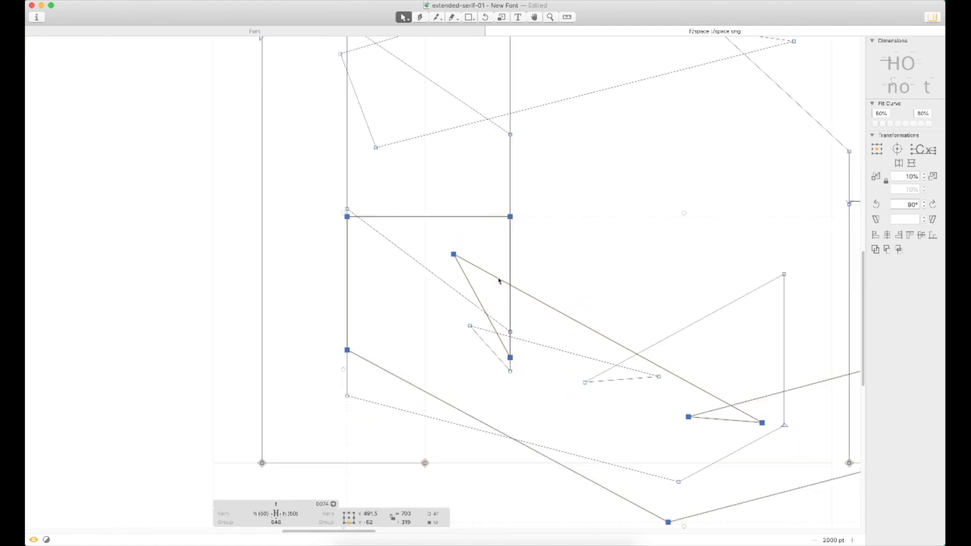
Nudge the bowl vertically until its lowest point sits at y -20
{"action": "key", "text": "space"}
{"action": "left_click_drag", "start_coordinate": [649, 252], "coordinate": [531, 260]}
{"action": "left_click_drag", "start_coordinate": [554, 325], "coordinate": [551, 315]}
{"action": "key", "text": "shift+Up"}
{"action": "key", "text": "shift+Up"}
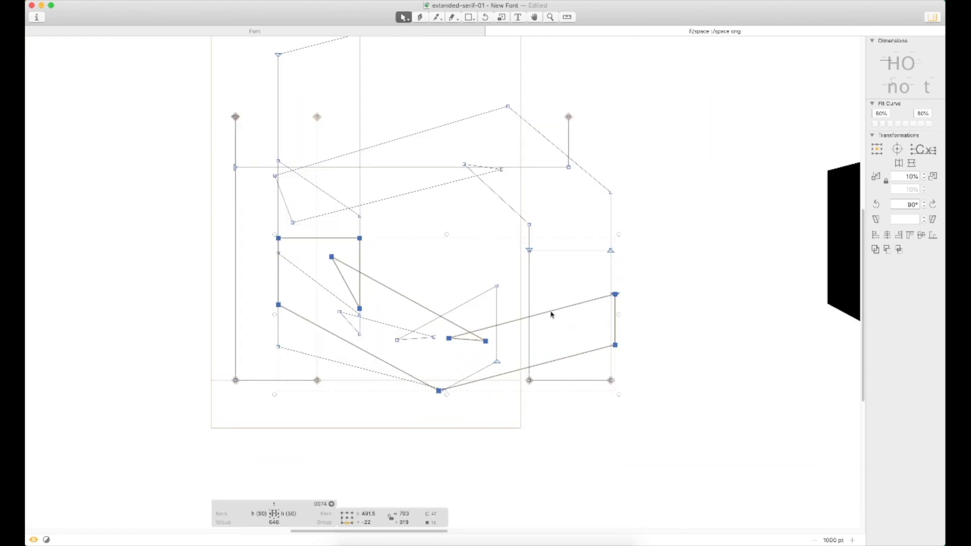
{"action": "key", "text": "shift+Up"}
{"action": "key", "text": "Down"}
{"action": "key", "text": "shift+Down"}
{"action": "key", "text": "shift+Down"}
{"action": "key", "text": "shift+Up"}
{"action": "key", "text": "shift+Up"}
{"action": "key", "text": "Right"}
{"action": "key", "text": "z"}
{"action": "left_click", "coordinate": [428, 401]}
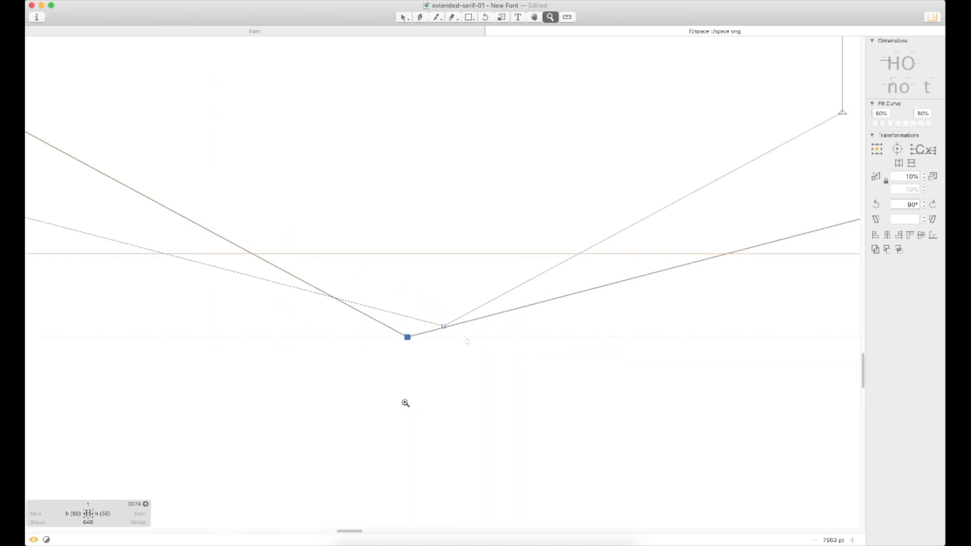
{"action": "key", "text": "v"}
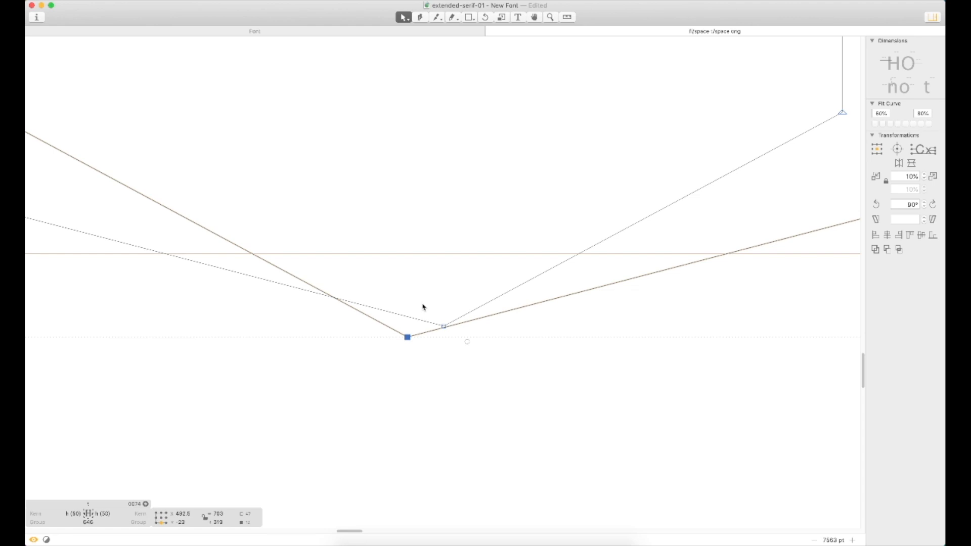
{"action": "key", "text": "Up"}
{"action": "key", "text": "Up"}
{"action": "key", "text": "Down"}
{"action": "key", "text": "Up"}
{"action": "key", "text": "Up"}
Fine-tune the bowl's horizontal position to x 491.5 so its left edge lies exactly on the stem's edge
{"action": "key", "text": "super+minus"}
{"action": "key", "text": "super+minus"}
{"action": "left_click_drag", "start_coordinate": [241, 120], "coordinate": [403, 228]}
{"action": "key", "text": "z"}
{"action": "left_click_drag", "start_coordinate": [340, 77], "coordinate": [207, 170]}
{"action": "key", "text": "v"}
{"action": "key", "text": "Left"}
{"action": "key", "text": "Left"}
{"action": "key", "text": "Right"}
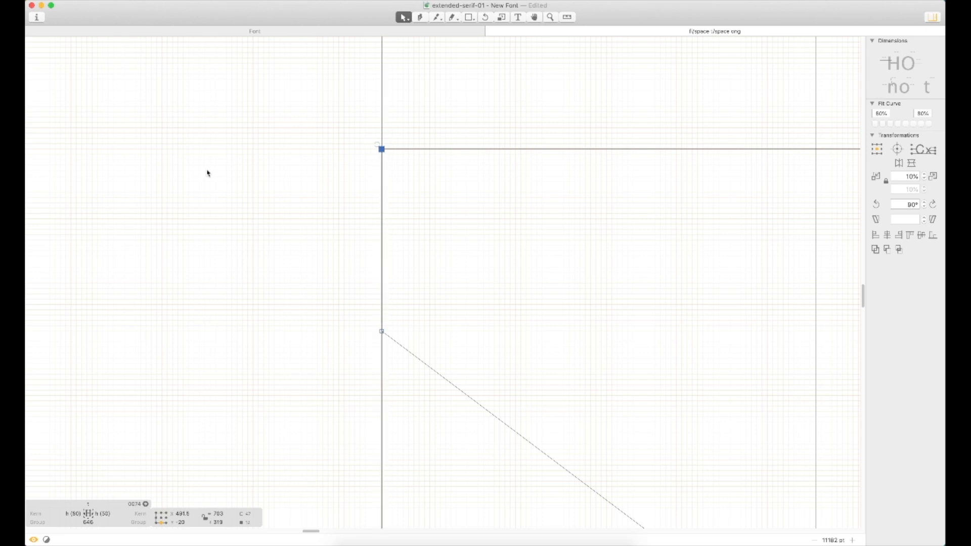
Delete the n's arch from the t
{"action": "key", "text": "super+0"}
{"action": "left_click_drag", "start_coordinate": [616, 291], "coordinate": [492, 232]}
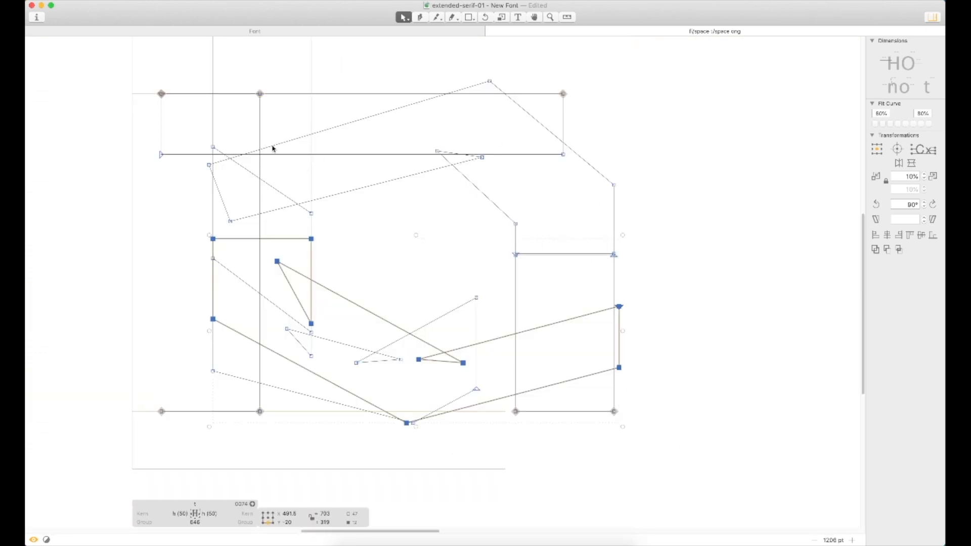
{"action": "key", "text": "space"}
{"action": "double_click", "coordinate": [511, 218]}
{"action": "key", "text": "Delete"}
Delete the n's left stem from the t while keeping the crossbar
{"action": "double_click", "coordinate": [517, 271]}
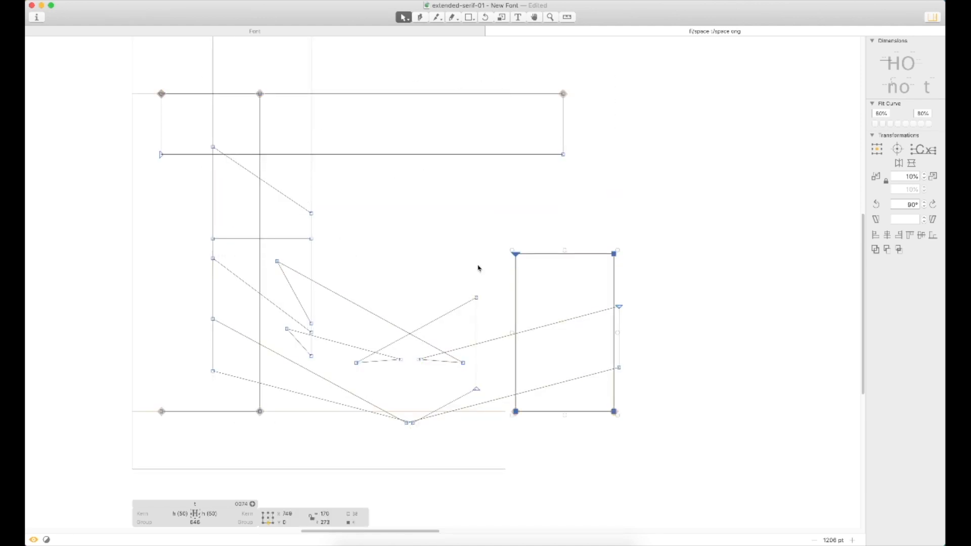
{"action": "double_click", "coordinate": [266, 155]}
{"action": "key", "text": "Delete"}
{"action": "key", "text": "ctrl+z"}
{"action": "left_click", "coordinate": [264, 164]}
{"action": "double_click", "coordinate": [259, 171]}
{"action": "key", "text": "Delete"}
Delete the t's old bottom curve and preview the filled letter
{"action": "key", "text": "super+minus"}
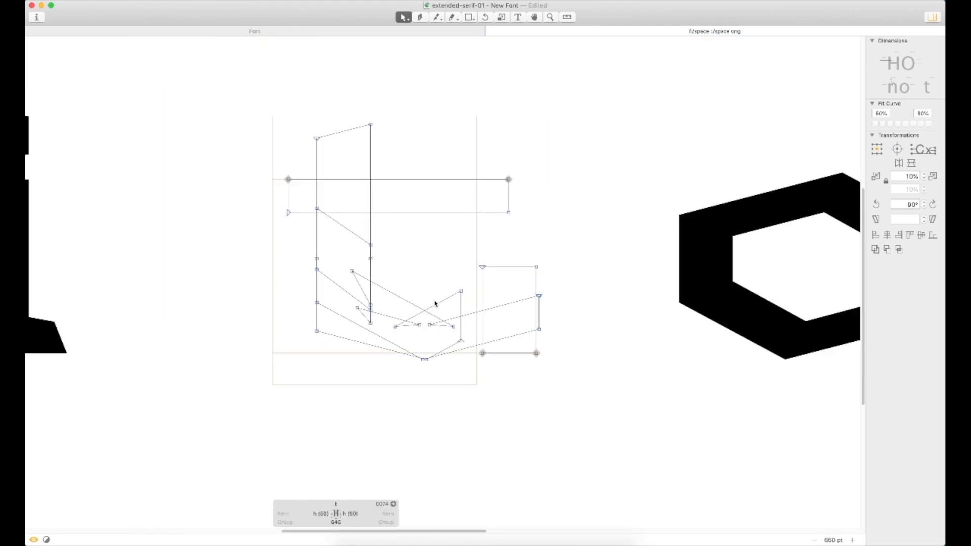
{"action": "double_click", "coordinate": [435, 304]}
{"action": "key", "text": "space"}
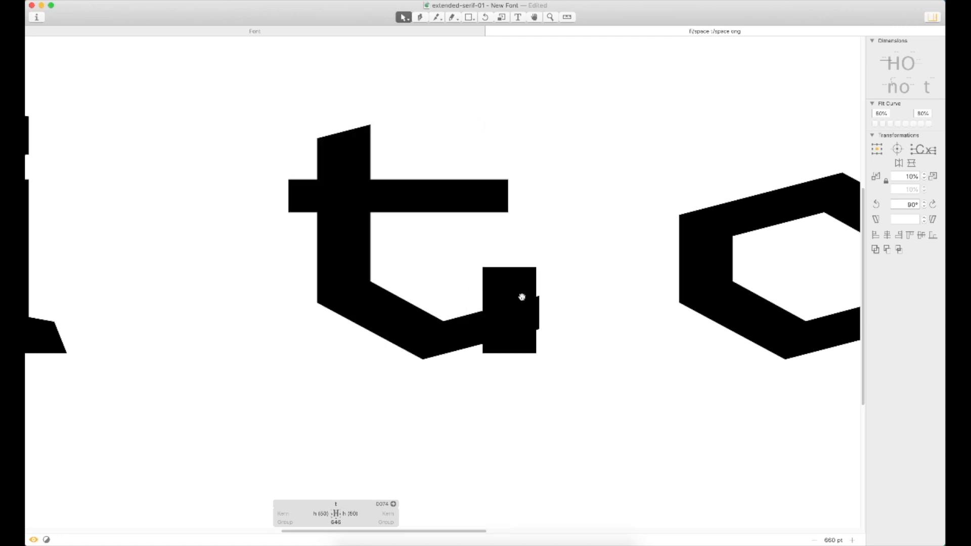
Edit the sample text to read "fit ong", leaving a single space between the t and the o
{"action": "key", "text": "t"}
{"action": "key", "text": "BackSpace"}
{"action": "left_click", "coordinate": [458, 317]}
{"action": "key", "text": "BackSpace"}
{"action": "key", "text": "Escape"}
{"action": "key", "text": "super+minus"}
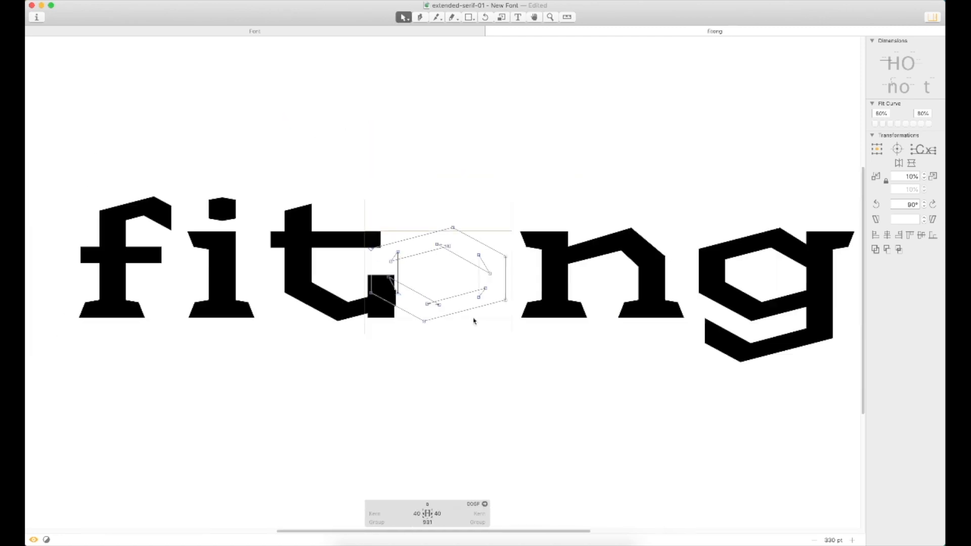
{"action": "key", "text": "t"}
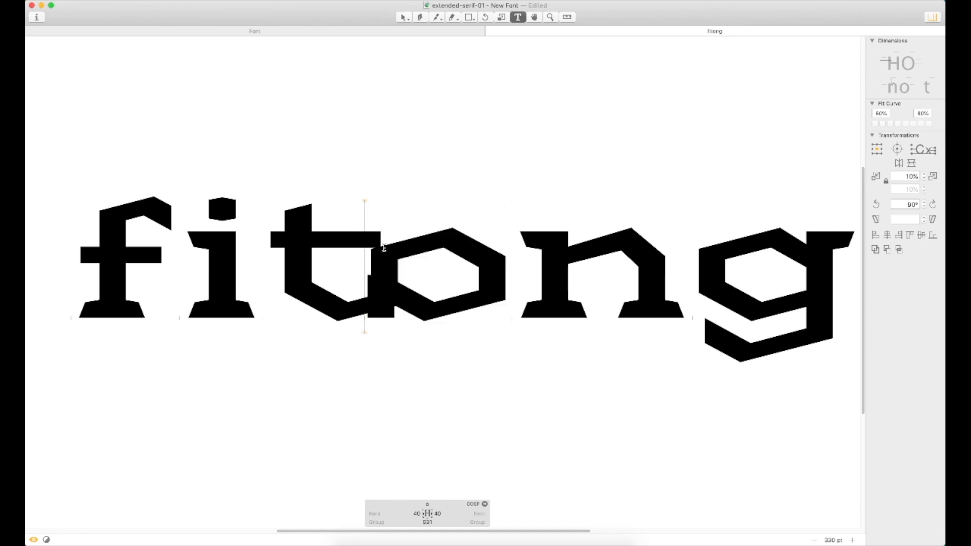
{"action": "key", "text": "Escape"}
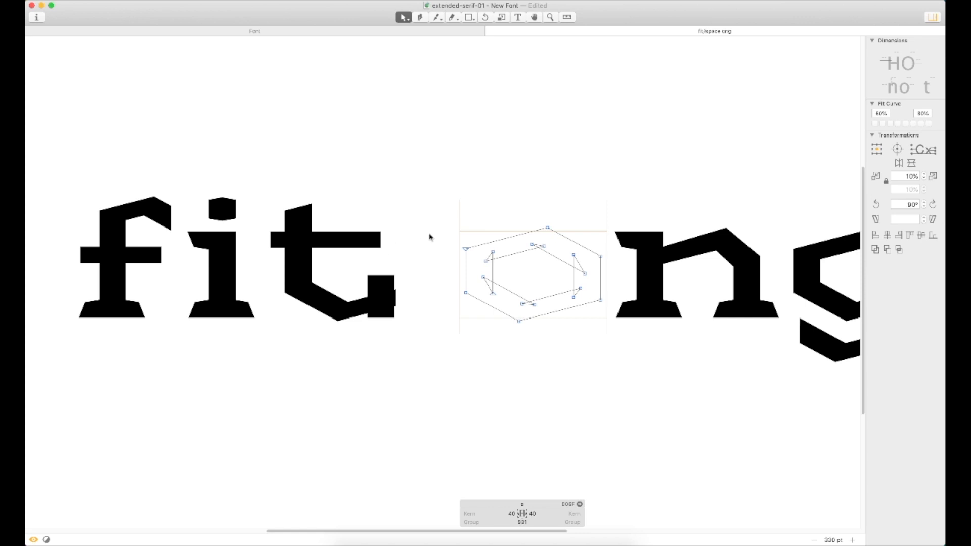
Delete the leftover n stem block from the right end of the t's bowl
{"action": "key", "text": "super+space"}
{"action": "left_click_drag", "start_coordinate": [483, 161], "coordinate": [205, 354]}
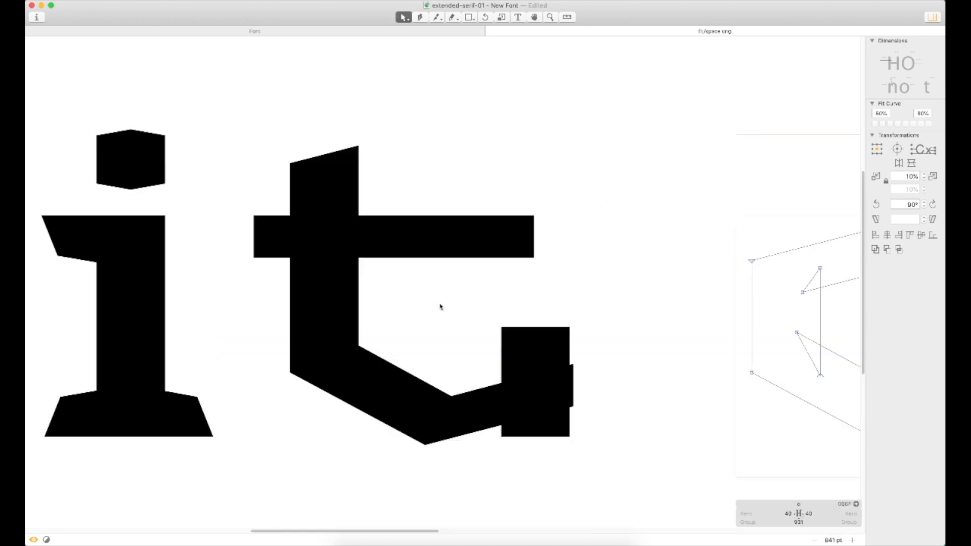
{"action": "double_click", "coordinate": [550, 371]}
{"action": "double_click", "coordinate": [544, 329]}
{"action": "key", "text": "Delete"}
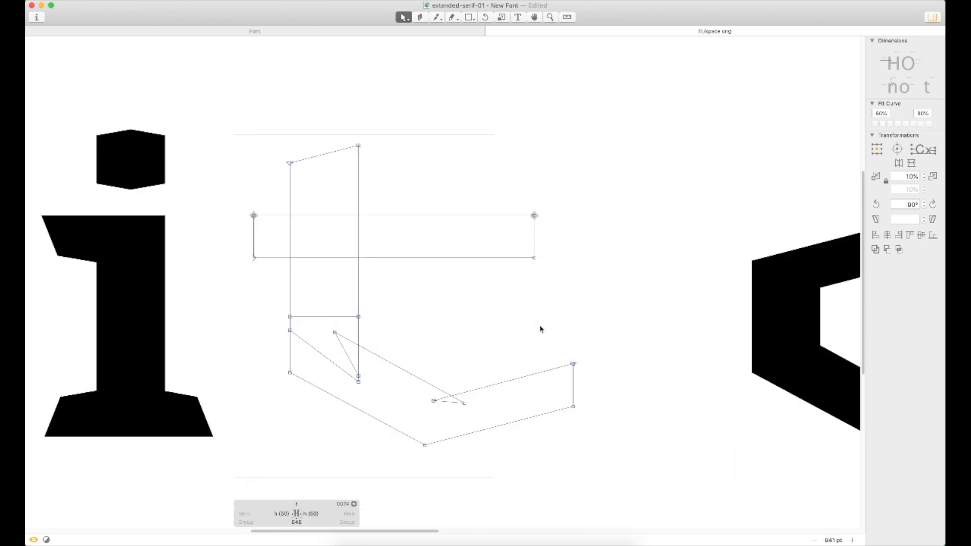
Cut the t's crossbar and tail with a near-vertical Knife line and delete the pieces beyond the cut
{"action": "left_click", "coordinate": [443, 19]}
{"action": "left_click_drag", "start_coordinate": [514, 195], "coordinate": [536, 503]}
{"action": "key", "text": "v"}
{"action": "double_click", "coordinate": [534, 239]}
{"action": "key", "text": "Delete"}
{"action": "double_click", "coordinate": [574, 386]}
{"action": "key", "text": "Delete"}
Update the t's metrics so its sidebearings follow the h again
{"action": "key", "text": "super+minus"}
{"action": "key", "text": "super+minus"}
{"action": "key", "text": "super+minus"}
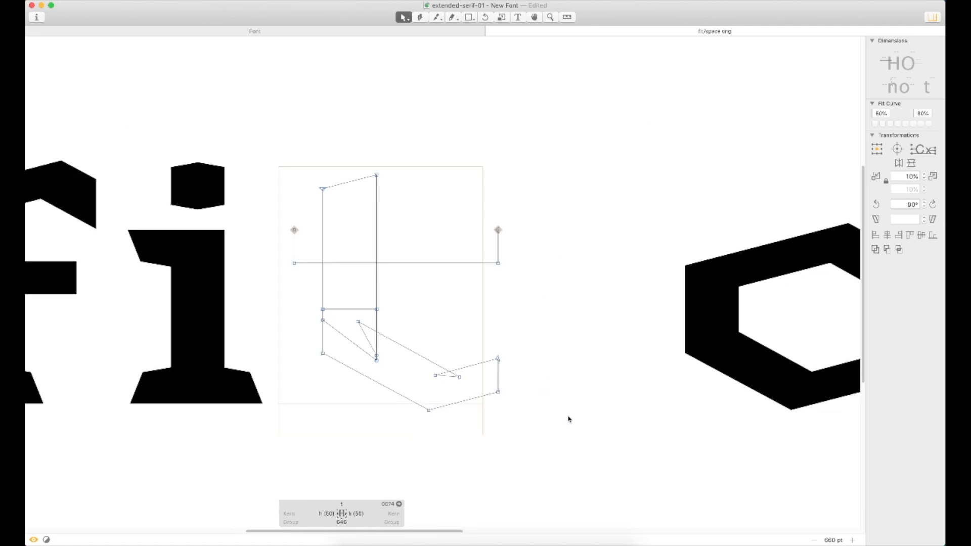
{"action": "key", "text": "ctrl+super+m"}
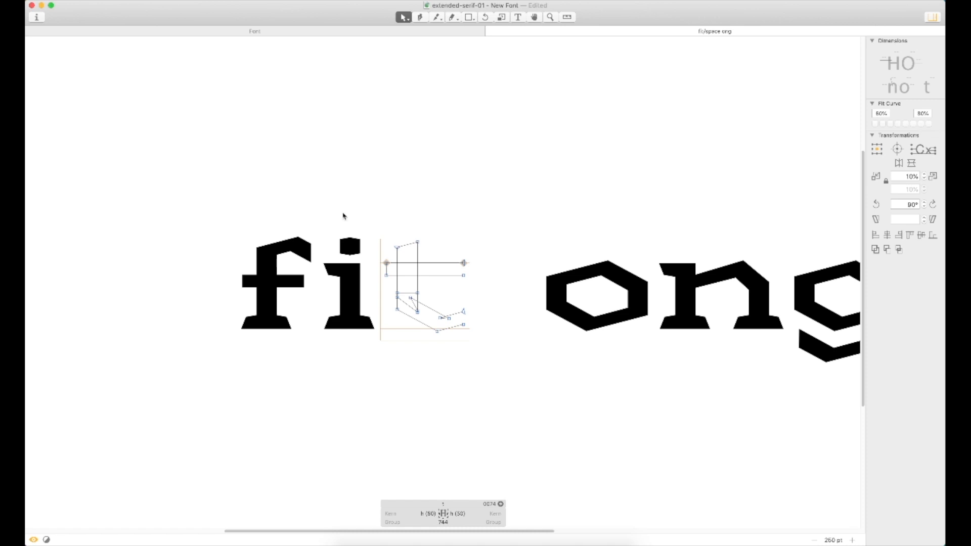
Change the sample text to "fitting" and preview the filled word at 100 pt
{"action": "key", "text": "t"}
{"action": "key", "text": "Right"}
{"action": "key", "text": "BackSpace"}
{"action": "type", "text": "t"}
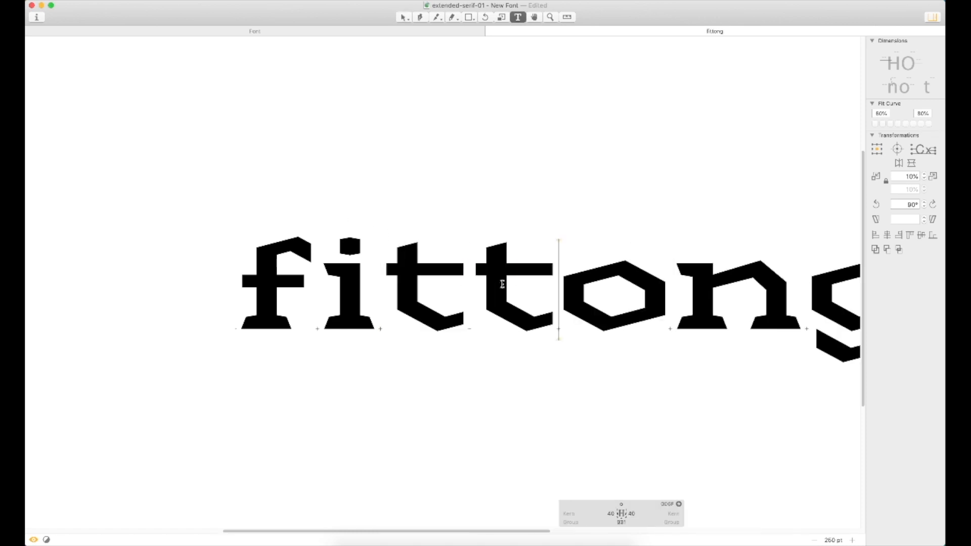
{"action": "key", "text": "Delete"}
{"action": "type", "text": "i"}
{"action": "key", "text": "Escape"}
{"action": "key", "text": "super+minus"}
{"action": "key", "text": "t"}
{"action": "left_click", "coordinate": [638, 281]}
{"action": "key", "text": "Escape"}
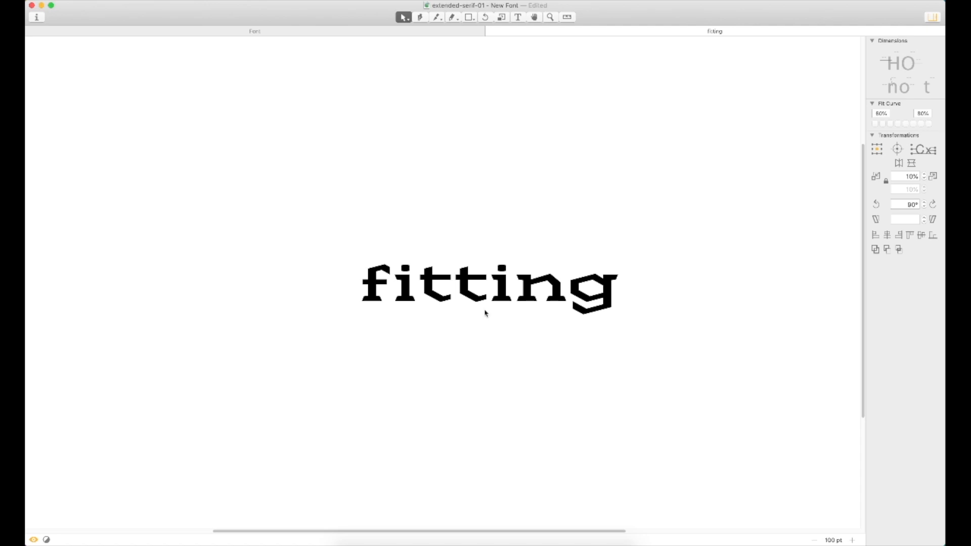
Copy the t's curved tail contour and paste it into the f
{"action": "key", "text": "z"}
{"action": "left_click_drag", "start_coordinate": [544, 226], "coordinate": [320, 325]}
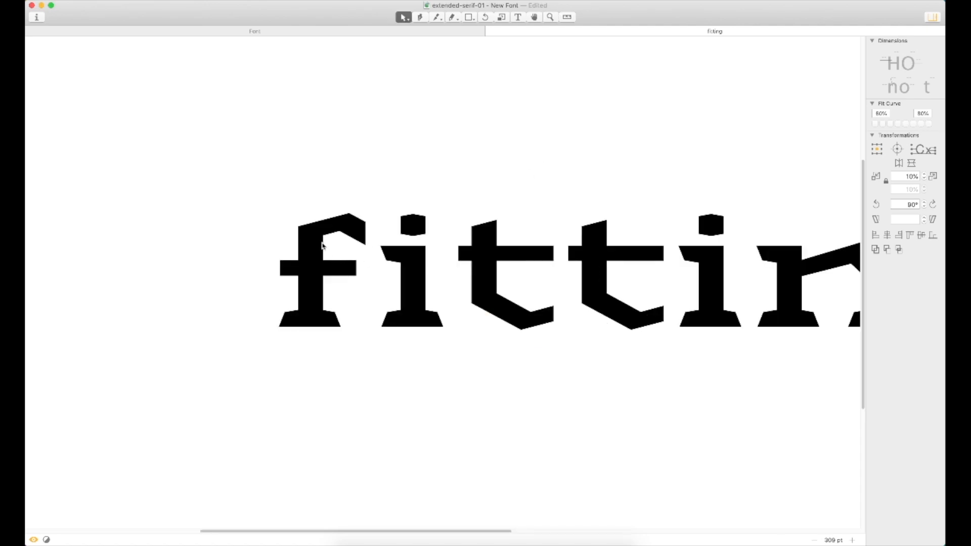
{"action": "double_click", "coordinate": [528, 313]}
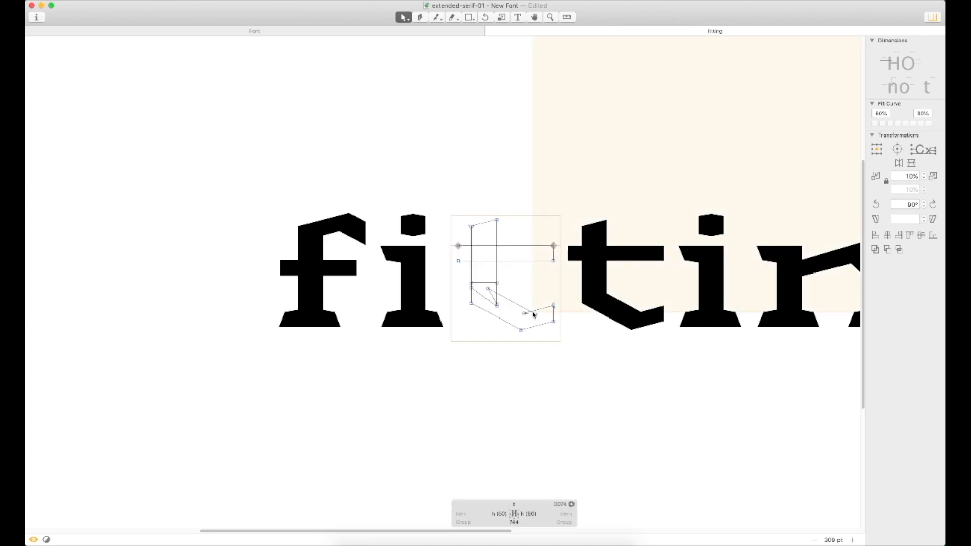
{"action": "double_click", "coordinate": [518, 306]}
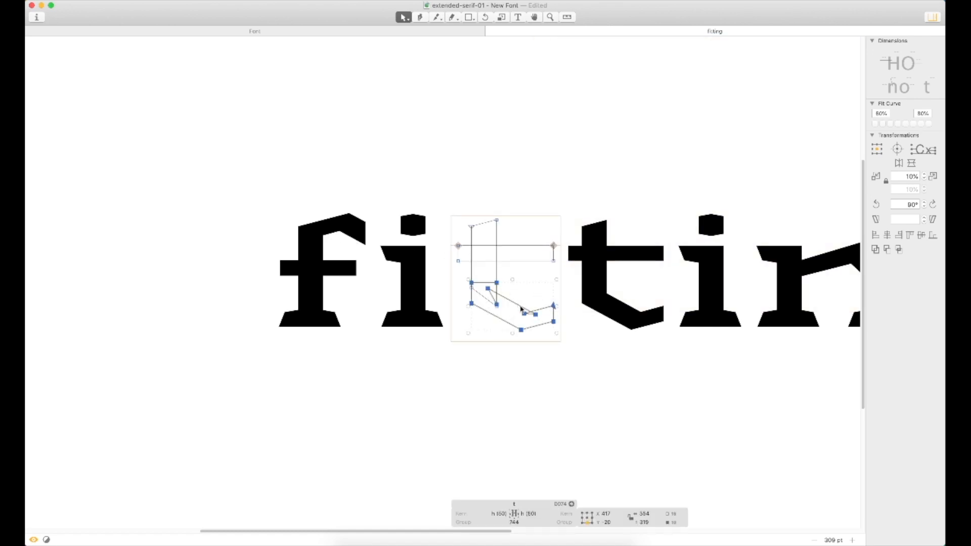
{"action": "double_click", "coordinate": [347, 259]}
{"action": "key", "text": "cmd+v"}
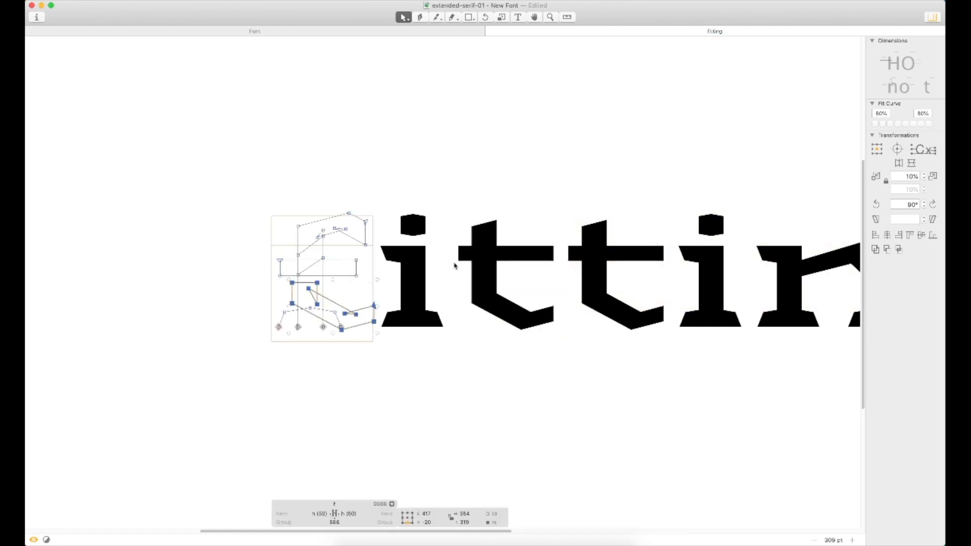
Flip the pasted tail vertically and move it up over the f's arch
{"action": "left_click", "coordinate": [899, 164]}
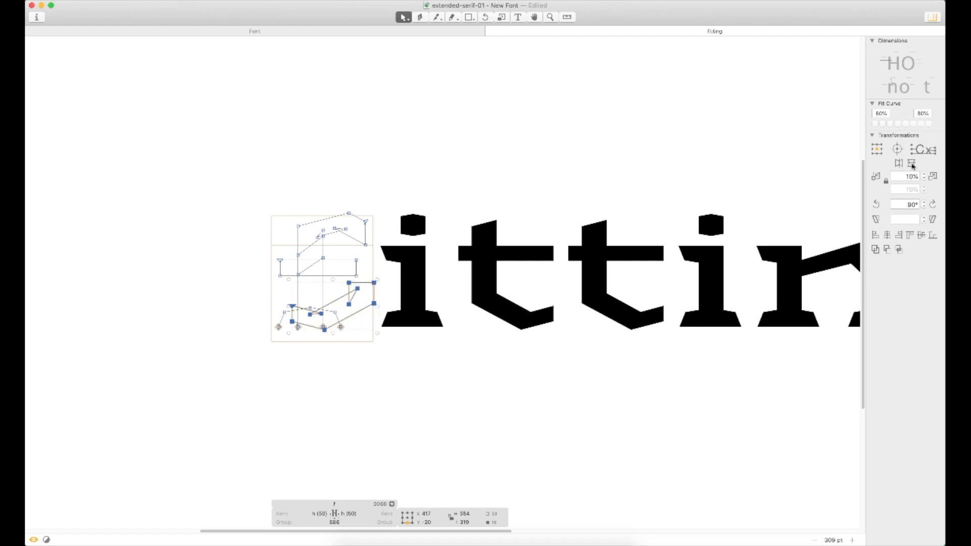
{"action": "key", "text": "super+z"}
{"action": "left_click", "coordinate": [911, 165]}
{"action": "left_click_drag", "start_coordinate": [356, 304], "coordinate": [356, 222]}
Nudge the flipped arch vertically and to the right until its left edge lines up with the f's stem
{"action": "key", "text": "super+space"}
{"action": "left_click_drag", "start_coordinate": [432, 163], "coordinate": [219, 319]}
{"action": "key", "text": "shift+Down"}
{"action": "key", "text": "shift+Down"}
{"action": "key", "text": "shift+Down"}
{"action": "key", "text": "shift+Down"}
{"action": "key", "text": "shift+Down"}
{"action": "key", "text": "shift+Down"}
{"action": "key", "text": "shift+Down"}
{"action": "key", "text": "shift+Down"}
{"action": "key", "text": "Up"}
{"action": "key", "text": "Up"}
{"action": "key", "text": "Up"}
{"action": "key", "text": "shift+Right"}
{"action": "key", "text": "shift+Right"}
Raise the new arch to y 451 so its base sits on the crossbar's top edge, checking the alignment close up
{"action": "key", "text": "super+space"}
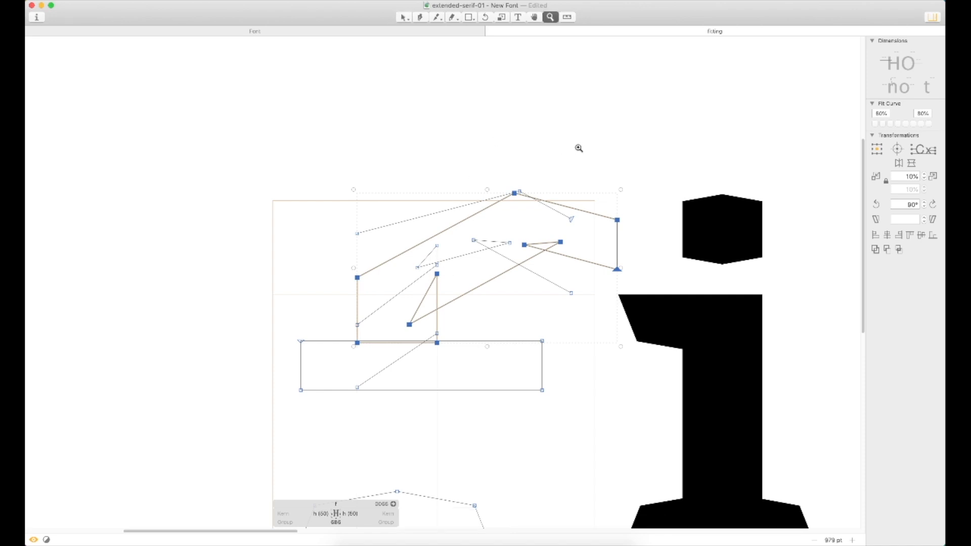
{"action": "left_click_drag", "start_coordinate": [574, 154], "coordinate": [413, 273]}
{"action": "key", "text": "Up"}
{"action": "key", "text": "Up"}
{"action": "key", "text": "Up"}
{"action": "key", "text": "Up"}
{"action": "key", "text": "super+0"}
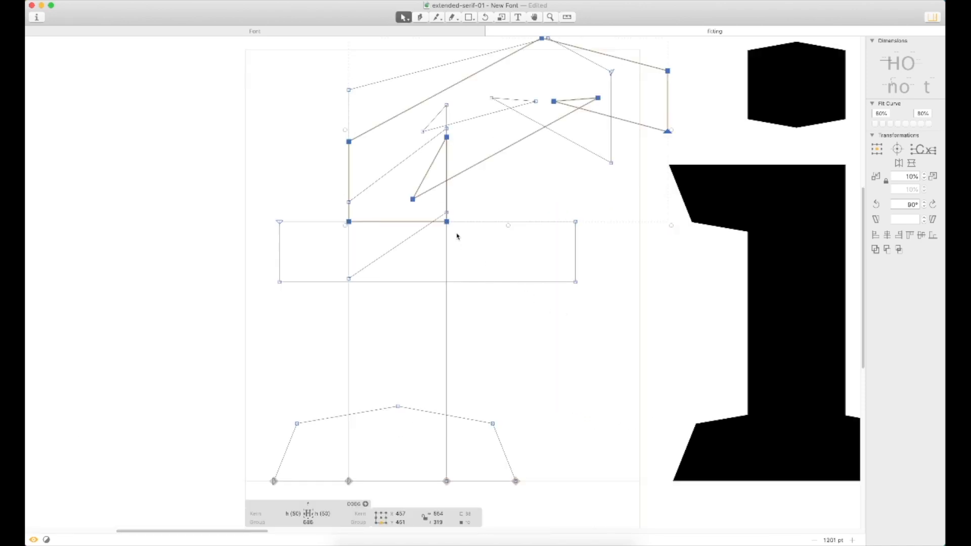
{"action": "key", "text": "z"}
{"action": "left_click_drag", "start_coordinate": [483, 172], "coordinate": [389, 246]}
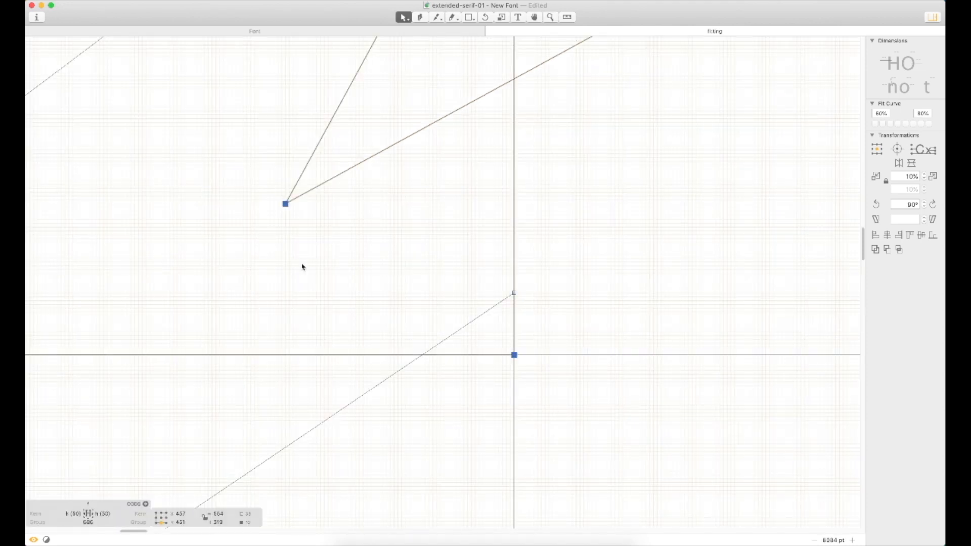
{"action": "key", "text": "super+0"}
{"action": "key", "text": "super+minus"}
{"action": "key", "text": "super+minus"}
{"action": "key", "text": "super+minus"}
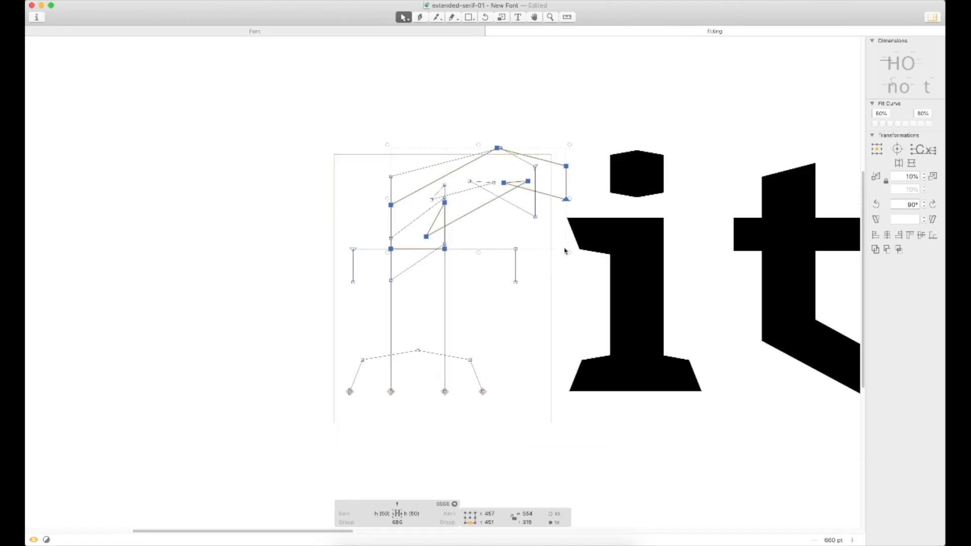
Delete the f's old arch and preview the filled letter within the word
{"action": "left_click", "coordinate": [505, 234]}
{"action": "double_click", "coordinate": [505, 228]}
{"action": "key", "text": "BackSpace"}
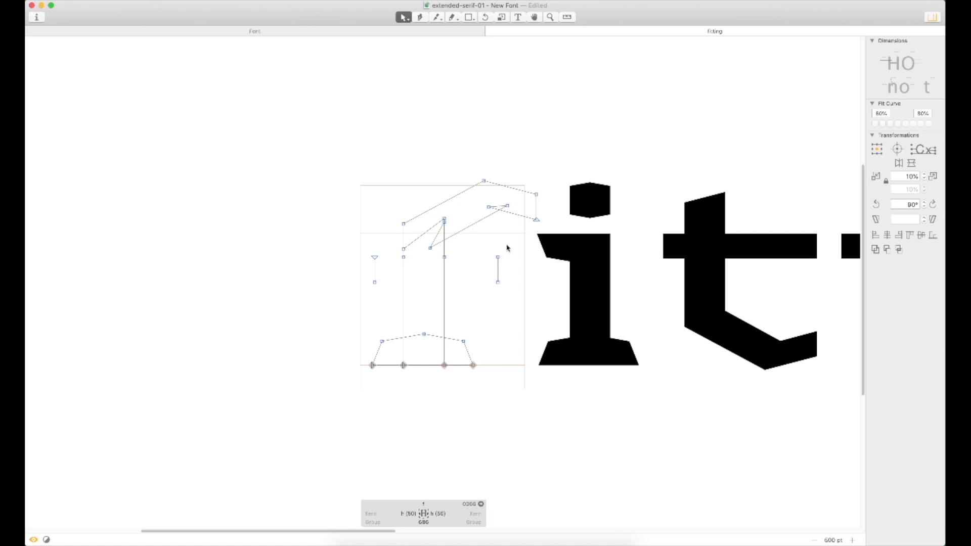
{"action": "key", "text": "super+minus"}
{"action": "key", "text": "space"}
{"action": "left_click_drag", "start_coordinate": [506, 251], "coordinate": [462, 246]}
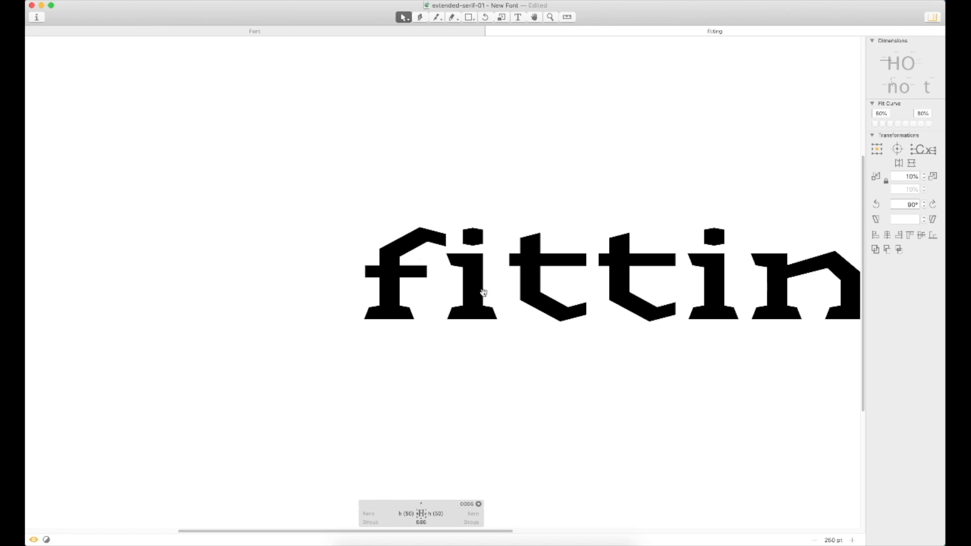
Insert an o before the f in the sample text
{"action": "key", "text": "z"}
{"action": "left_click_drag", "start_coordinate": [519, 185], "coordinate": [356, 301]}
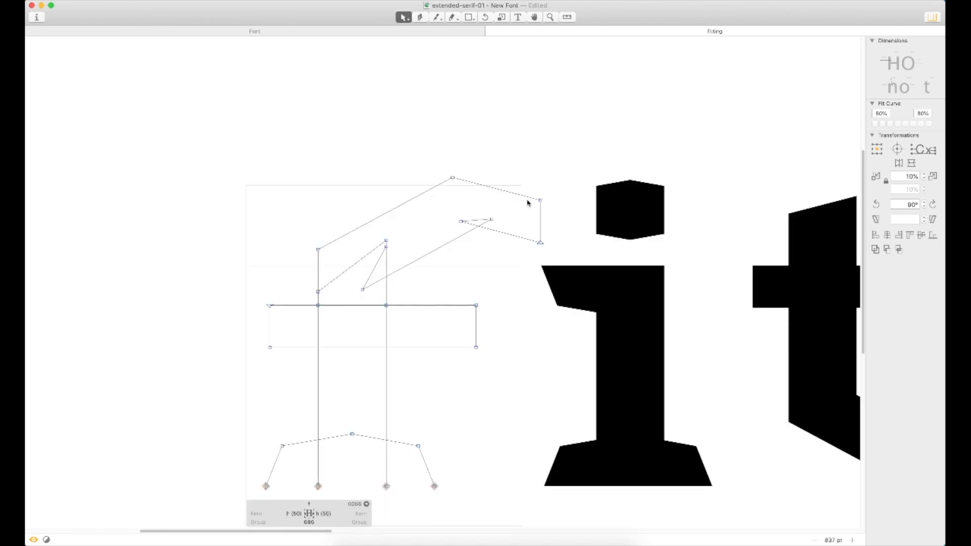
{"action": "type", "text": "t"}
{"action": "type", "text": "o"}
{"action": "key", "text": "Escape"}
{"action": "left_click_drag", "start_coordinate": [586, 236], "coordinate": [403, 215]}
Copy both contours of the o and paste them into the f
{"action": "double_click", "coordinate": [282, 285]}
{"action": "double_click", "coordinate": [273, 315]}
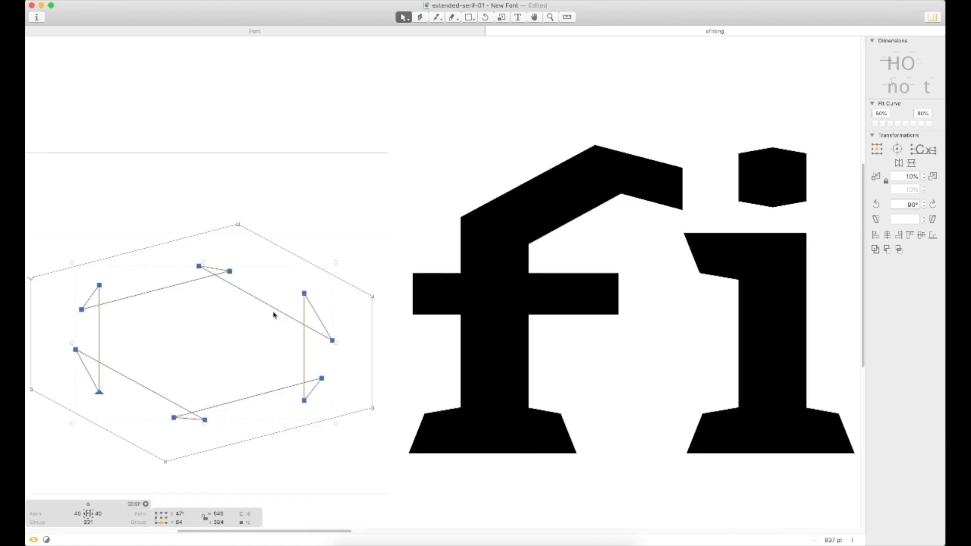
{"action": "double_click", "coordinate": [307, 265]}
{"action": "double_click", "coordinate": [270, 307], "text": "shift"}
{"action": "left_click", "coordinate": [577, 239]}
{"action": "key", "text": "super+z"}
{"action": "key", "text": "super+z"}
{"action": "double_click", "coordinate": [567, 245]}
{"action": "key", "text": "super+v"}
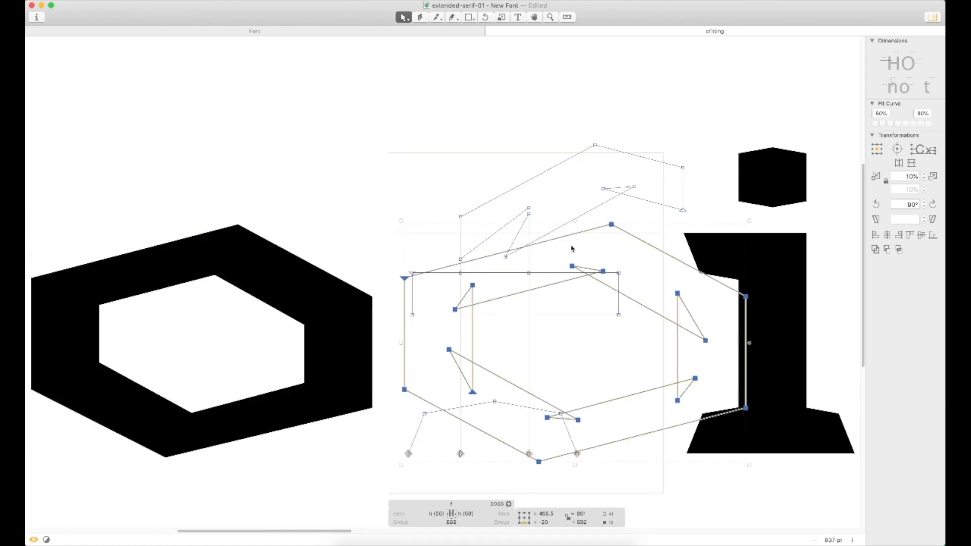
Move the pasted o up over the f's arch as a guide, nudging it slightly down and left to x 486.5
{"action": "left_click_drag", "start_coordinate": [615, 229], "coordinate": [624, 147]}
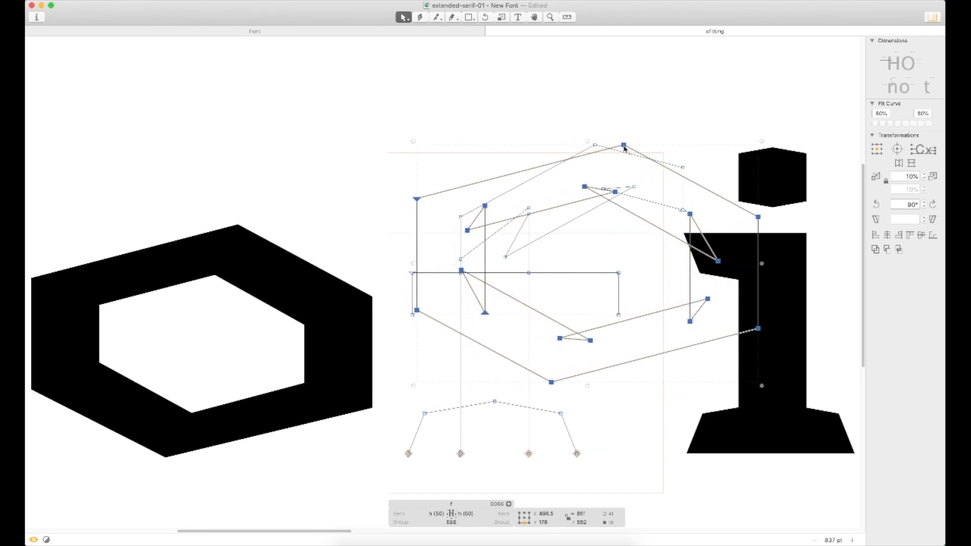
{"action": "key", "text": "Down"}
{"action": "key", "text": "Down"}
{"action": "key", "text": "Down"}
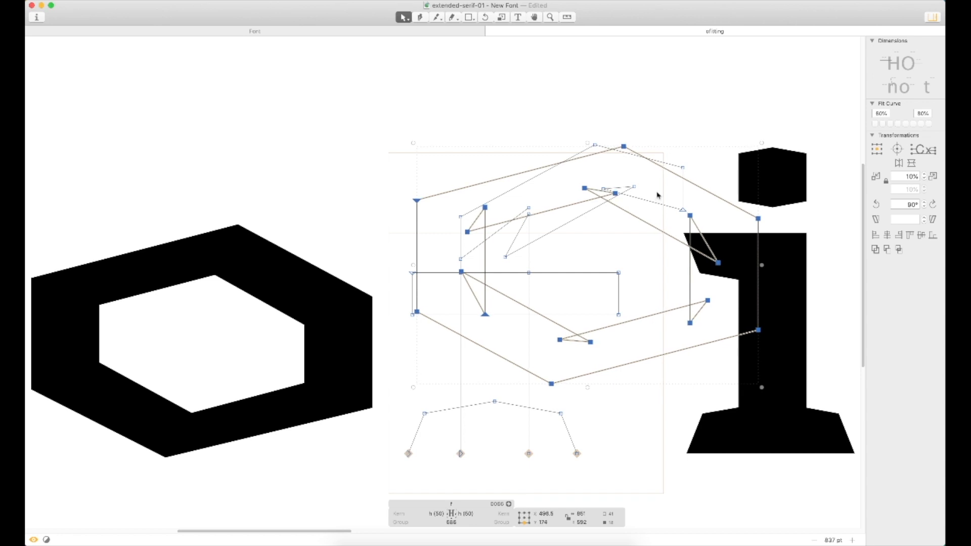
{"action": "key", "text": "Left"}
{"action": "key", "text": "Left"}
{"action": "key", "text": "Left"}
{"action": "key", "text": "Left"}
{"action": "key", "text": "Left"}
{"action": "key", "text": "Left"}
{"action": "key", "text": "Left"}
{"action": "key", "text": "Left"}
{"action": "key", "text": "Left"}
{"action": "key", "text": "Left"}
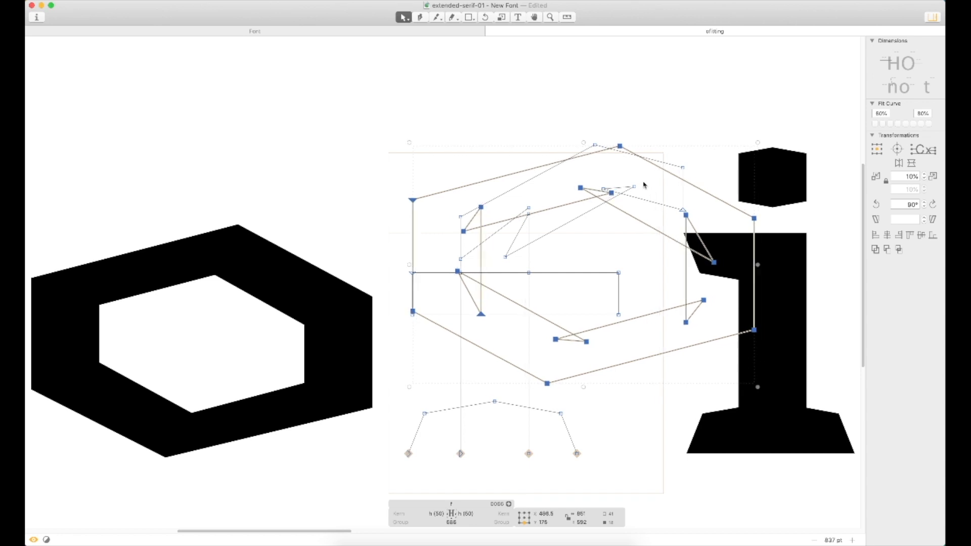
Move the arch's outer left corner node up onto the o's outer edge at x 180, y 663
{"action": "key", "text": "z"}
{"action": "left_click_drag", "start_coordinate": [760, 103], "coordinate": [420, 326]}
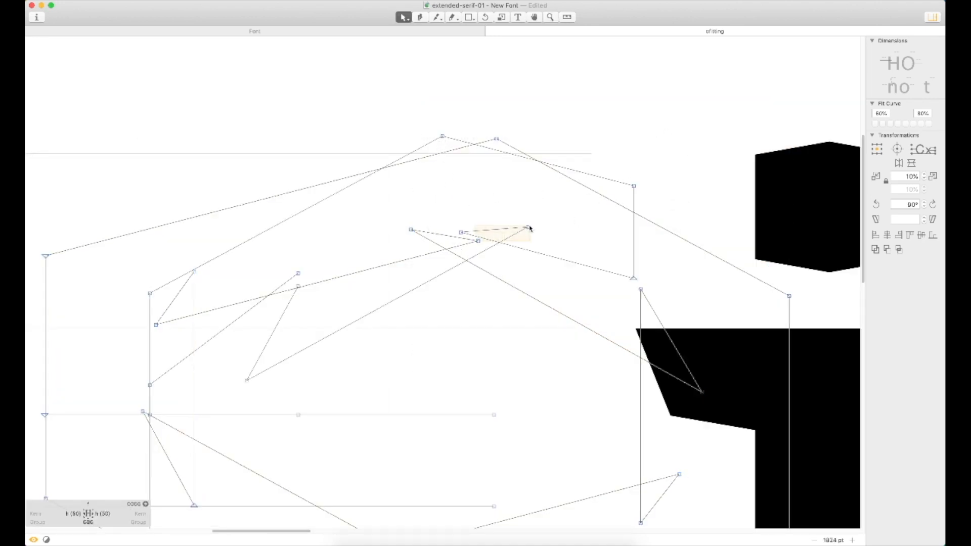
{"action": "scroll", "coordinate": [169, 281], "scroll_direction": "down", "scroll_amount": 5}
{"action": "scroll", "coordinate": [168, 281], "scroll_direction": "left", "scroll_amount": 5}
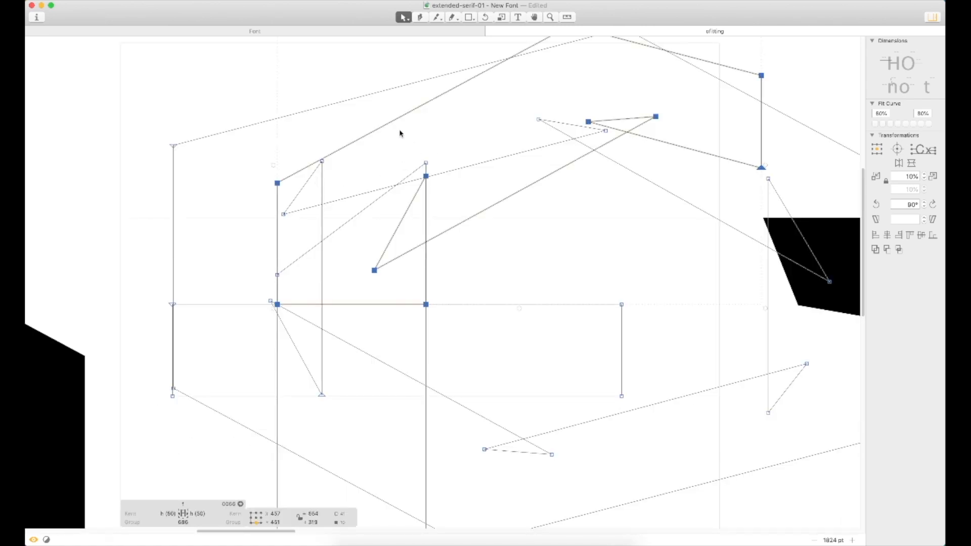
{"action": "left_click", "coordinate": [402, 134]}
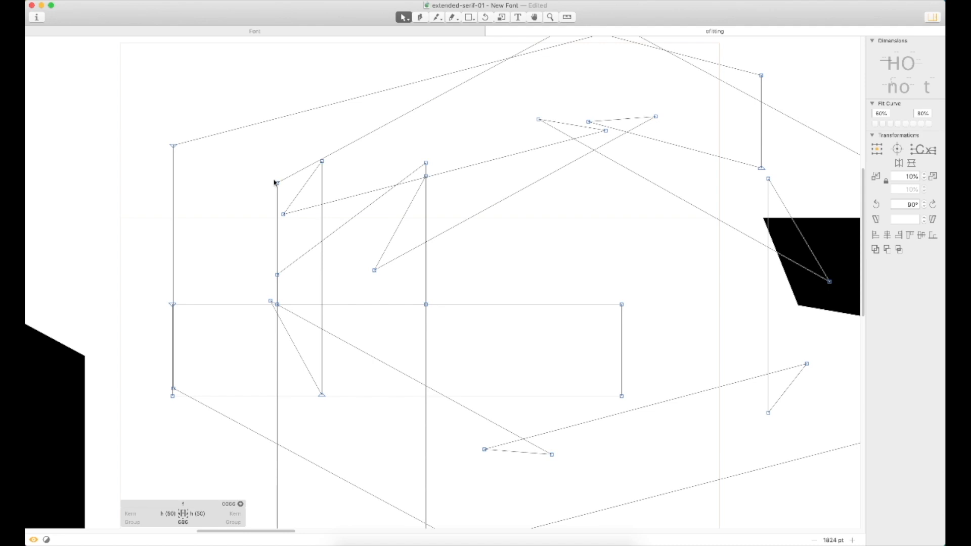
{"action": "left_click_drag", "start_coordinate": [278, 185], "coordinate": [268, 120]}
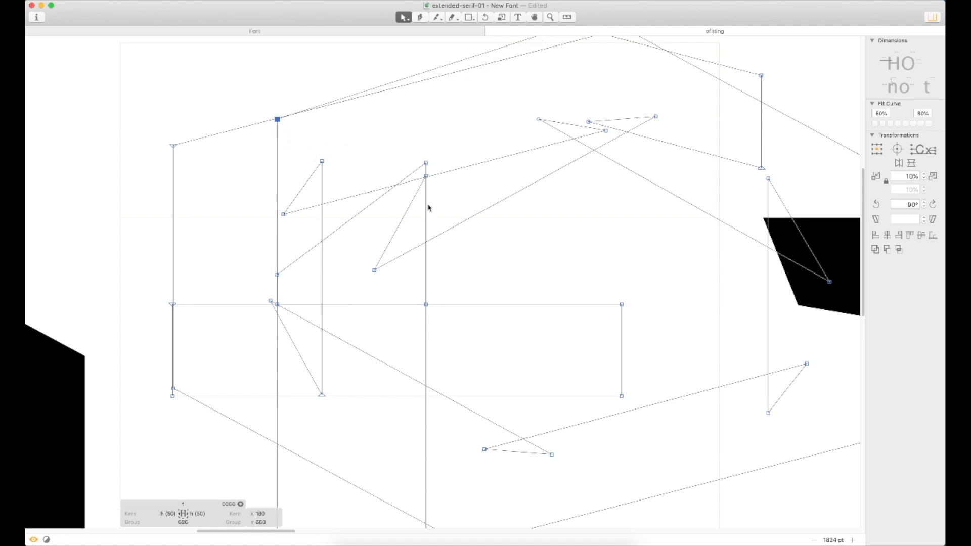
Move the arch's inner stem node to x 350, y 613 and the adjacent inner node onto the o's inner edge at x 291, y 581
{"action": "key", "text": "space"}
{"action": "left_click", "coordinate": [426, 177]}
{"action": "double_click", "coordinate": [454, 172]}
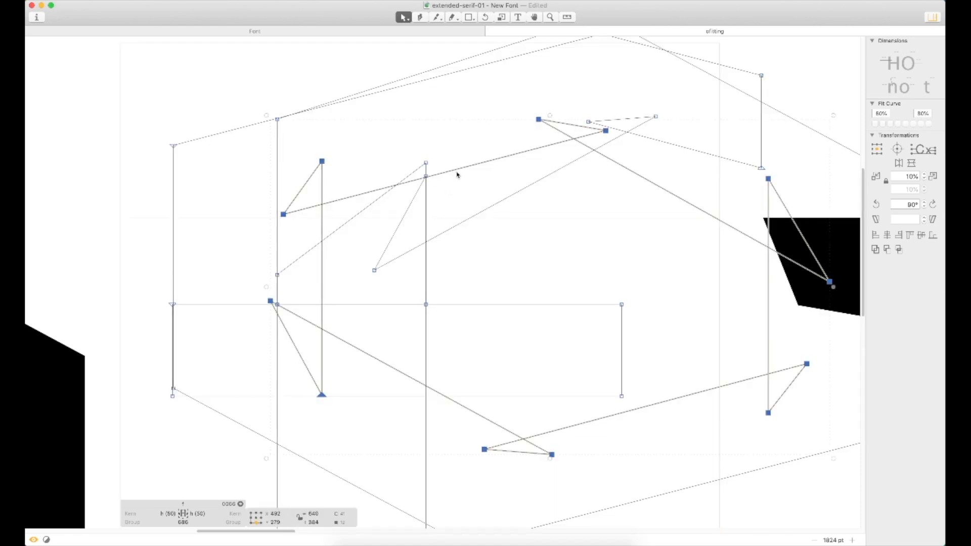
{"action": "double_click", "coordinate": [281, 147]}
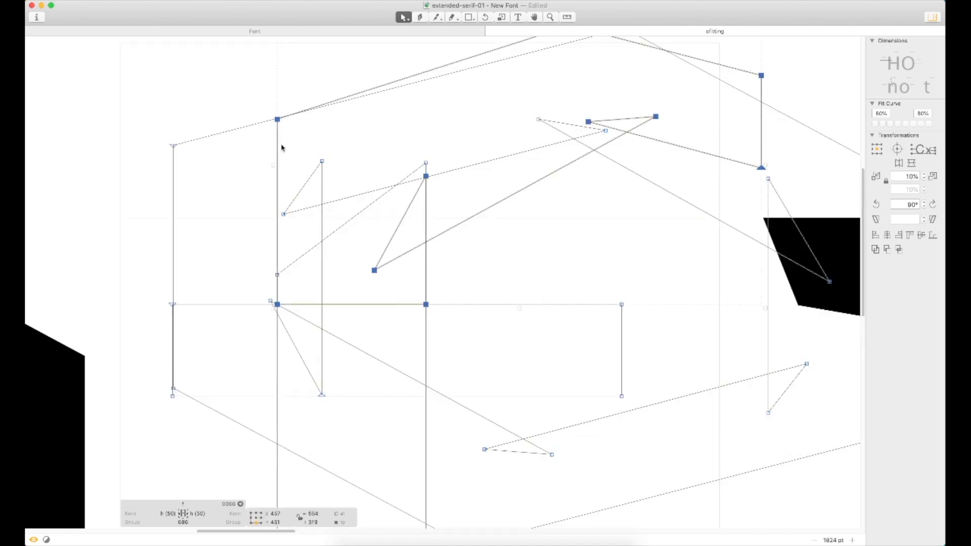
{"action": "left_click", "coordinate": [433, 181]}
{"action": "left_click", "coordinate": [426, 162]}
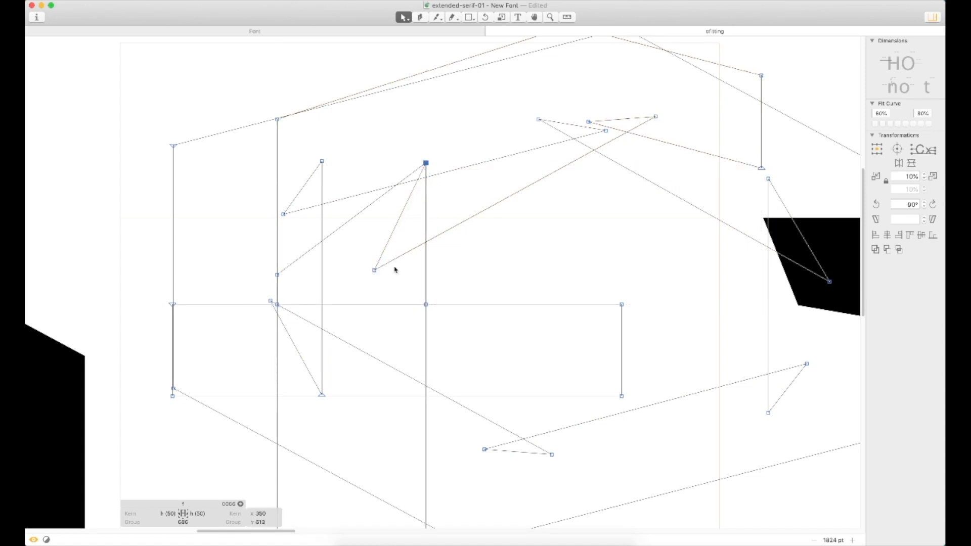
{"action": "left_click_drag", "start_coordinate": [379, 271], "coordinate": [379, 192]}
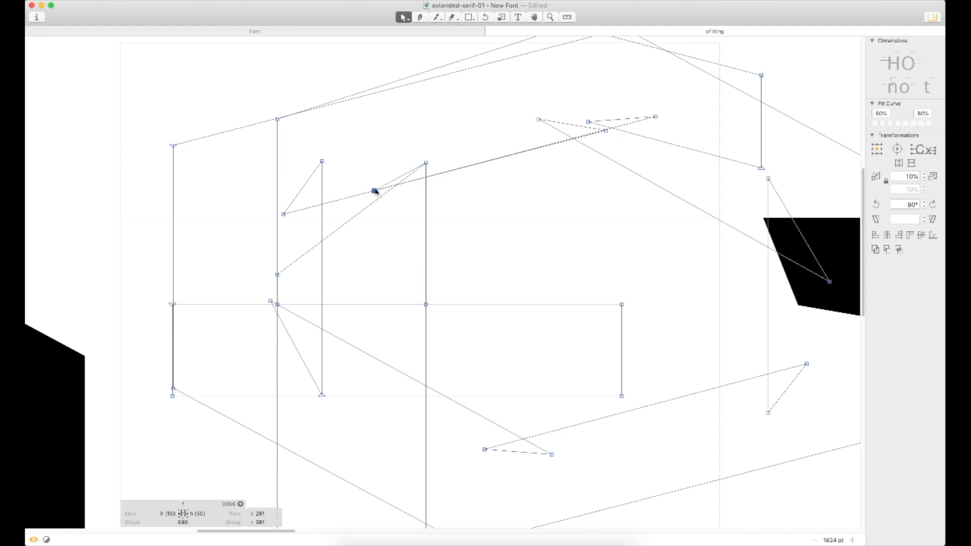
{"action": "left_click_drag", "start_coordinate": [707, 109], "coordinate": [624, 138]}
{"action": "key", "text": "super+space"}
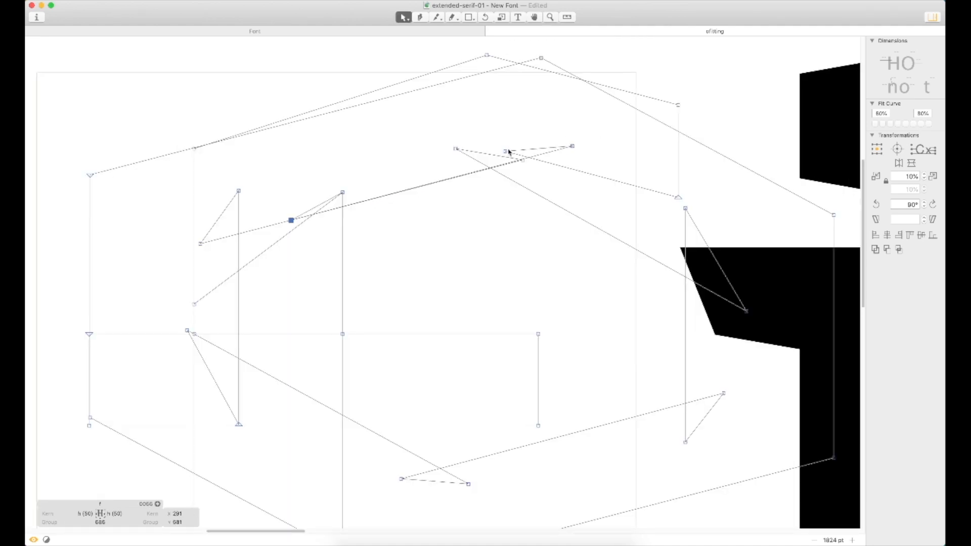
Move the f arch's two inner peak nodes onto the o's inner corner nodes and its outer peak onto the o's top node at x 577, y 767
{"action": "left_click_drag", "start_coordinate": [507, 151], "coordinate": [456, 149]}
{"action": "left_click_drag", "start_coordinate": [572, 148], "coordinate": [525, 163]}
{"action": "left_click", "coordinate": [562, 157]}
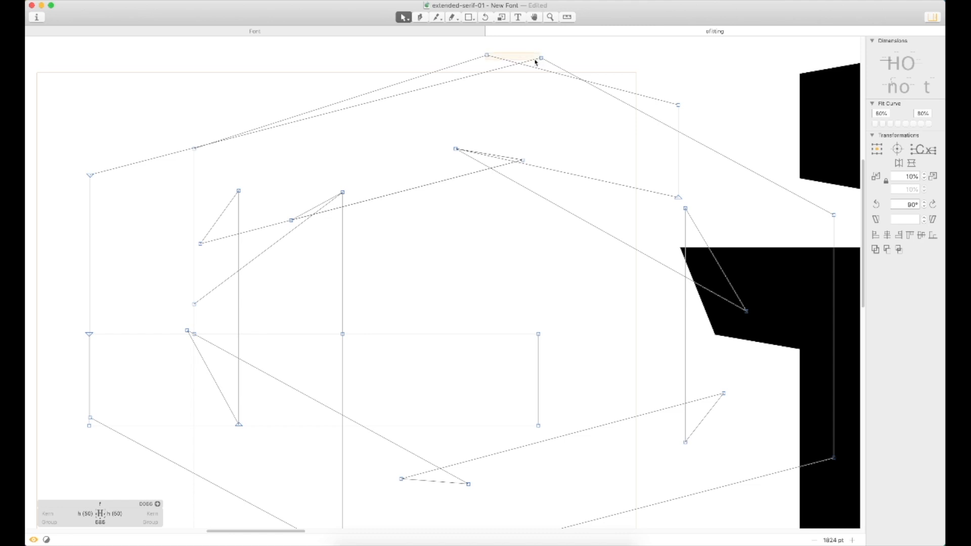
{"action": "left_click_drag", "start_coordinate": [486, 55], "coordinate": [541, 59]}
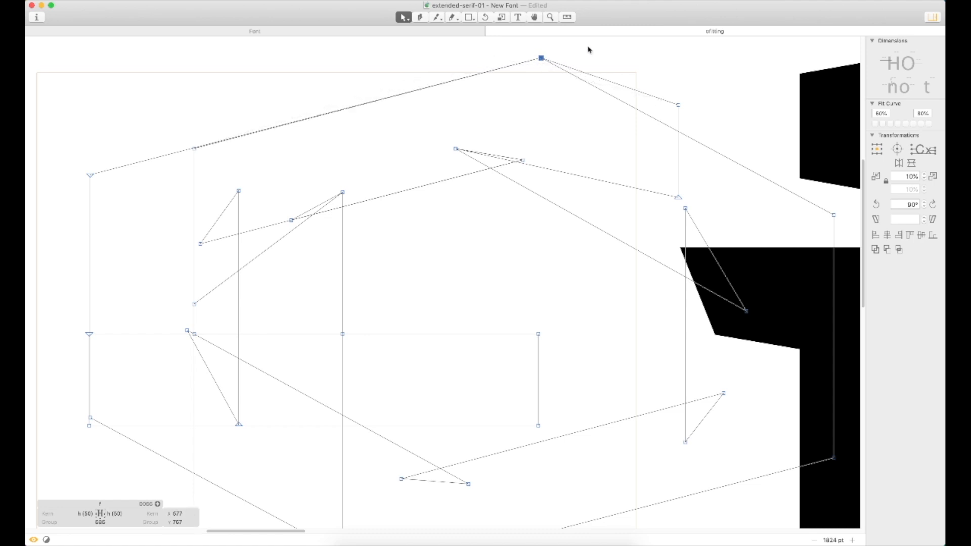
Lower the two terminal nodes of the f's arch, placing the upper one on the o guide's outer edge
{"action": "left_click", "coordinate": [678, 105]}
{"action": "left_click", "coordinate": [681, 123]}
{"action": "left_click", "coordinate": [679, 104]}
{"action": "left_click_drag", "start_coordinate": [678, 106], "coordinate": [681, 135]}
{"action": "left_click_drag", "start_coordinate": [678, 199], "coordinate": [683, 276]}
{"action": "scroll", "coordinate": [733, 235], "scroll_direction": "down", "scroll_amount": 5}
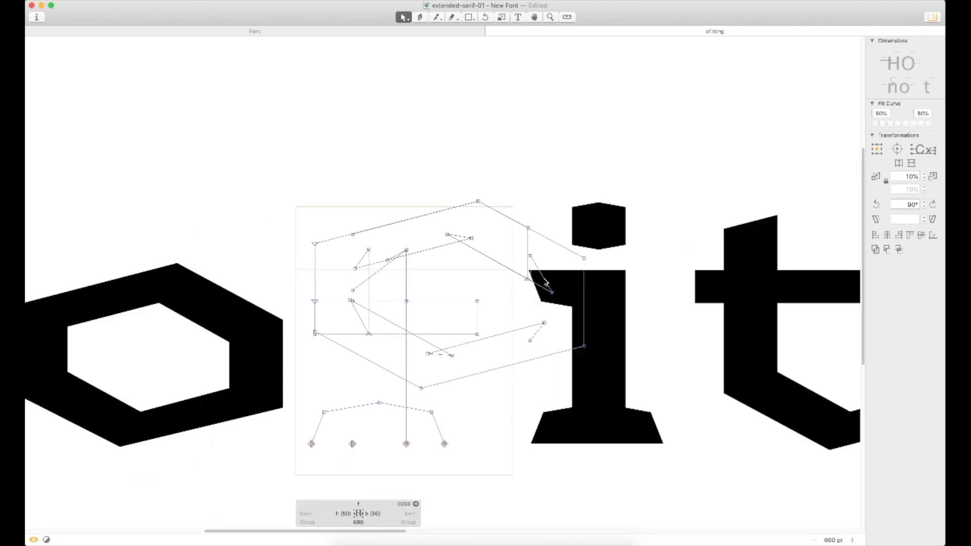
Delete the pasted o guide from the f and update the glyph's metrics
{"action": "key", "text": "t"}
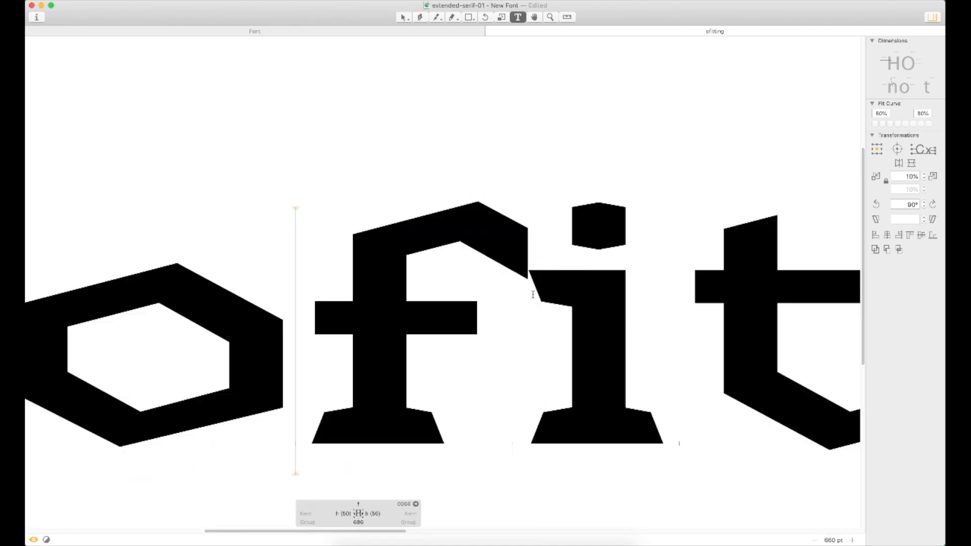
{"action": "left_click", "coordinate": [535, 289]}
{"action": "key", "text": "Escape"}
{"action": "double_click", "coordinate": [465, 425]}
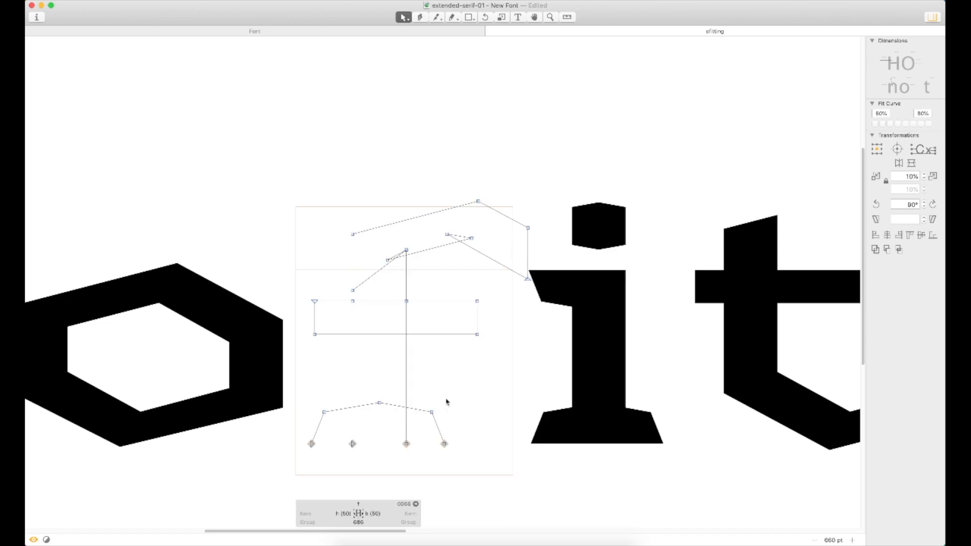
{"action": "key", "text": "ctrl+super+m"}
Examine the reworked f's shape and spacing within the whole word ofitting
{"action": "key", "text": "t"}
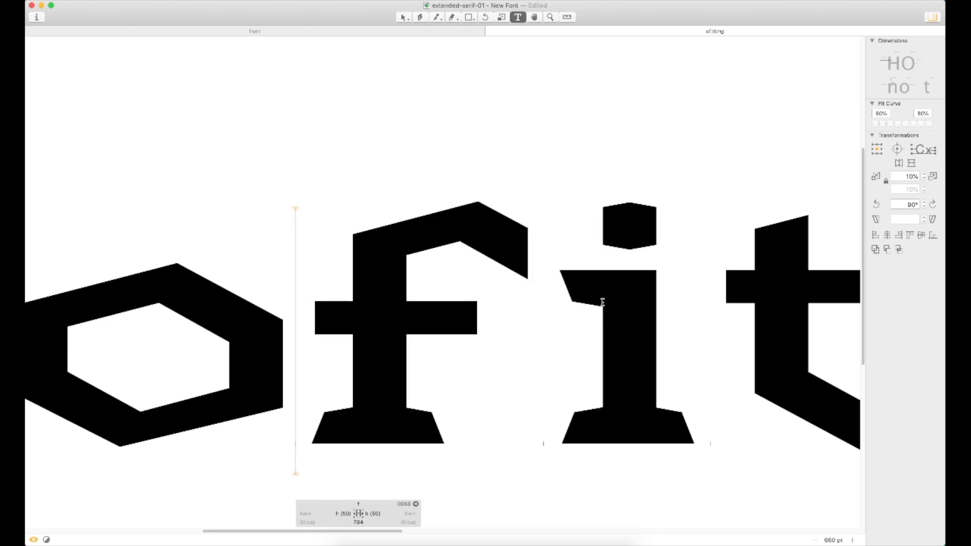
{"action": "key", "text": "super+minus"}
{"action": "key", "text": "super+minus"}
{"action": "key", "text": "super+minus"}
{"action": "key", "text": "Escape"}
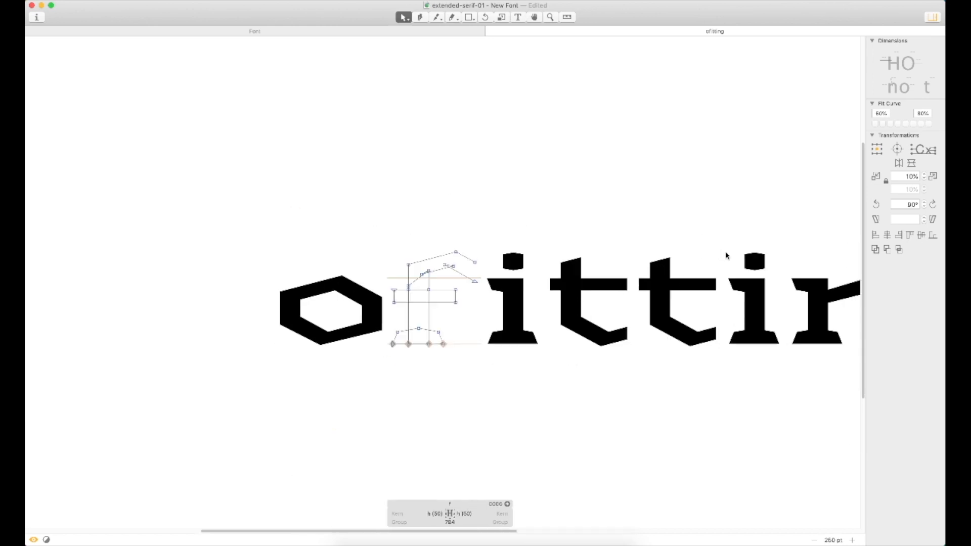
{"action": "scroll", "coordinate": [664, 241], "scroll_direction": "right", "scroll_amount": 3}
{"action": "key", "text": "t"}
{"action": "key", "text": "Escape"}
{"action": "key", "text": "t"}
{"action": "left_click", "coordinate": [786, 276]}
{"action": "key", "text": "Escape"}
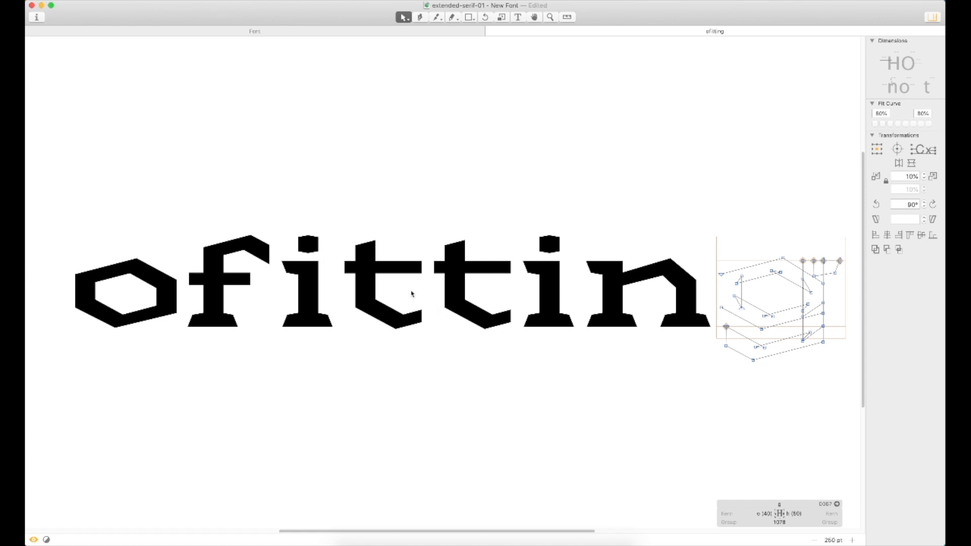
Copy both contours of the o and paste them into the second t of the word
{"action": "double_click", "coordinate": [115, 308]}
{"action": "key", "text": "super+a"}
{"action": "double_click", "coordinate": [450, 325]}
{"action": "key", "text": "z"}
{"action": "left_click_drag", "start_coordinate": [545, 253], "coordinate": [416, 359]}
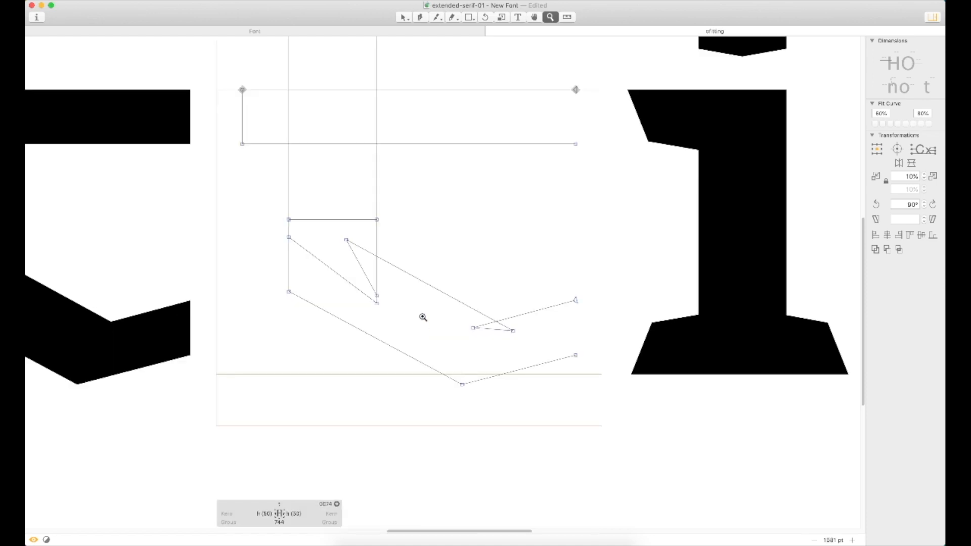
{"action": "key", "text": "super+v"}
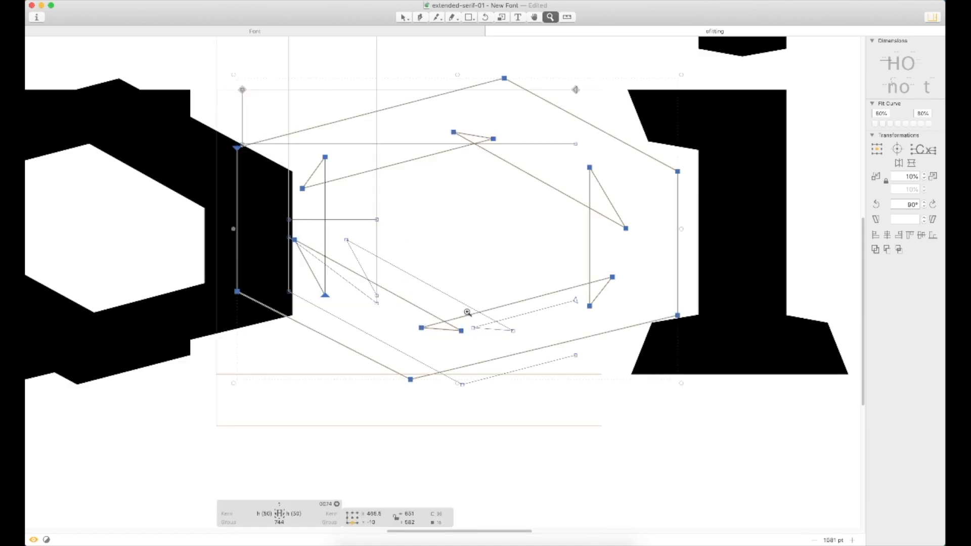
Nudge the pasted o down and to the right so it serves as a guide for the t's lower curve
{"action": "key", "text": "v"}
{"action": "key", "text": "shift+Down"}
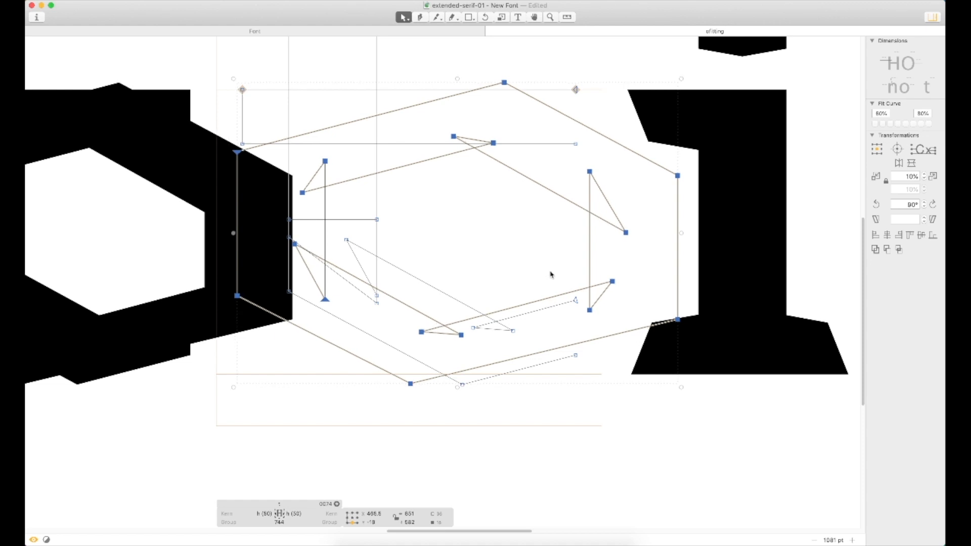
{"action": "key", "text": "shift+Right"}
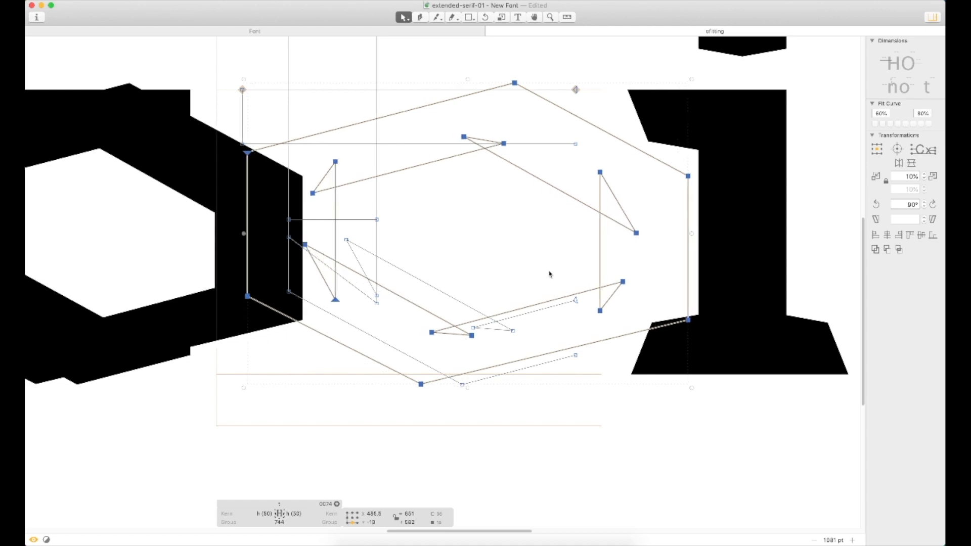
{"action": "key", "text": "shift+Right"}
{"action": "left_click", "coordinate": [522, 255]}
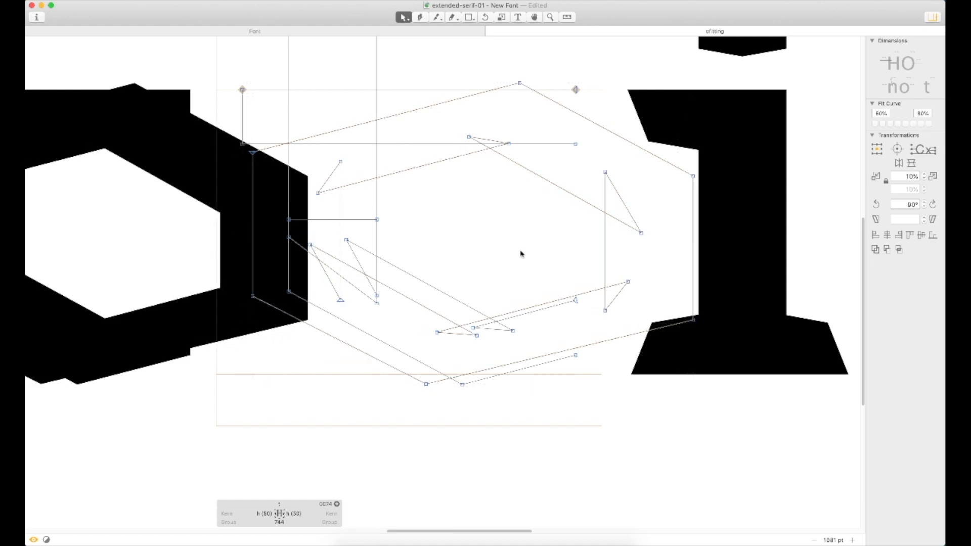
{"action": "key", "text": "z"}
{"action": "left_click_drag", "start_coordinate": [550, 196], "coordinate": [226, 413]}
{"action": "key", "text": "v"}
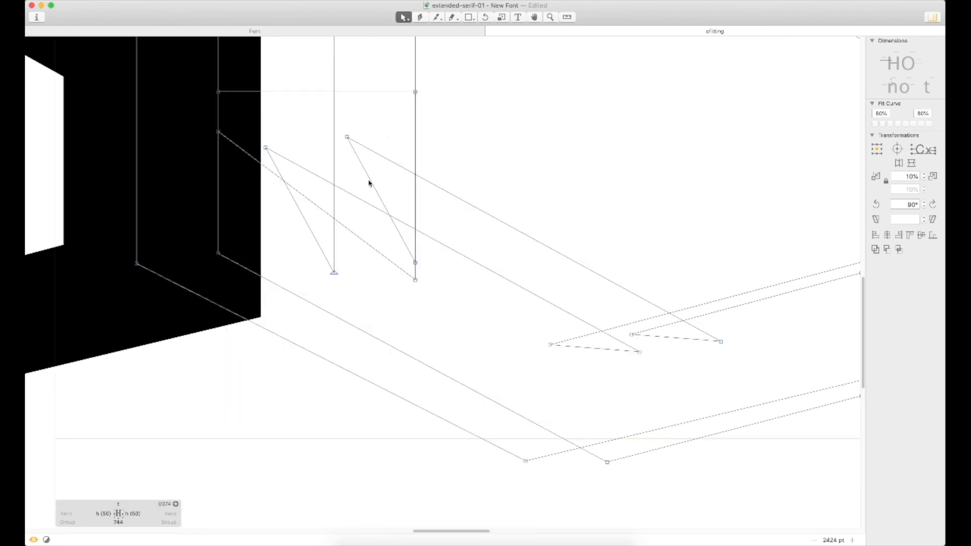
{"action": "key", "text": "super+minus"}
{"action": "key", "text": "super+minus"}
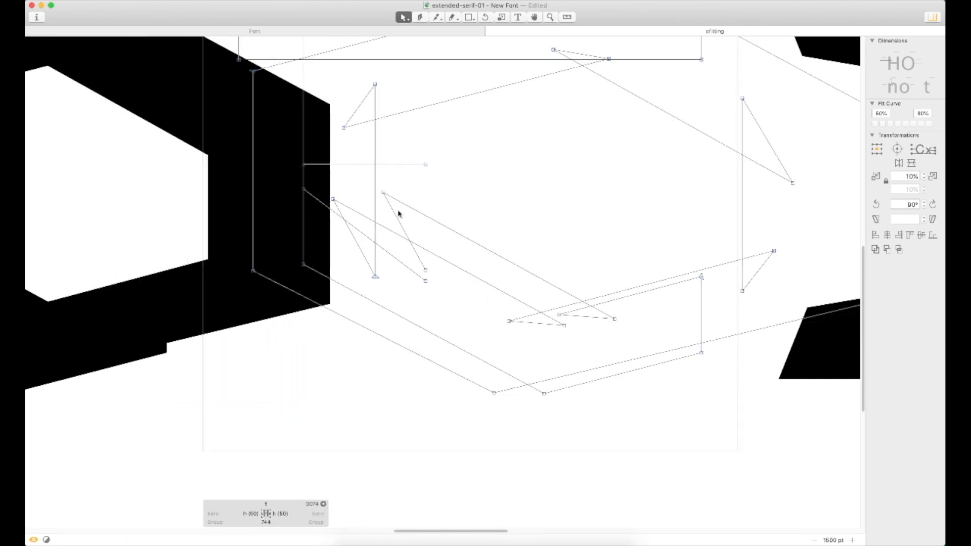
{"action": "key", "text": "super+plus"}
{"action": "left_click_drag", "start_coordinate": [364, 163], "coordinate": [296, 171]}
{"action": "key", "text": "super+z"}
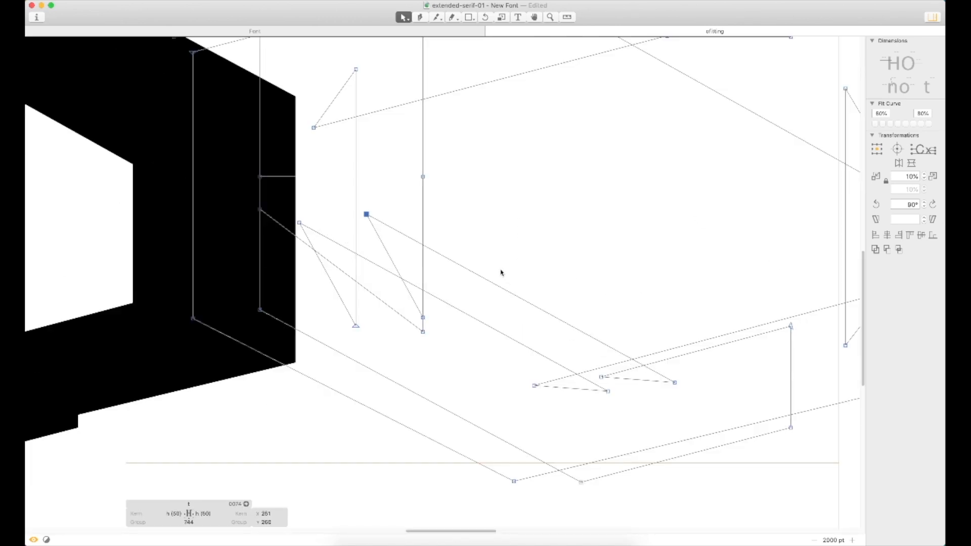
Move the t's outer lower-left corner node down onto the o guide's outer edge at x 140, y 115
{"action": "left_click_drag", "start_coordinate": [261, 310], "coordinate": [268, 358]}
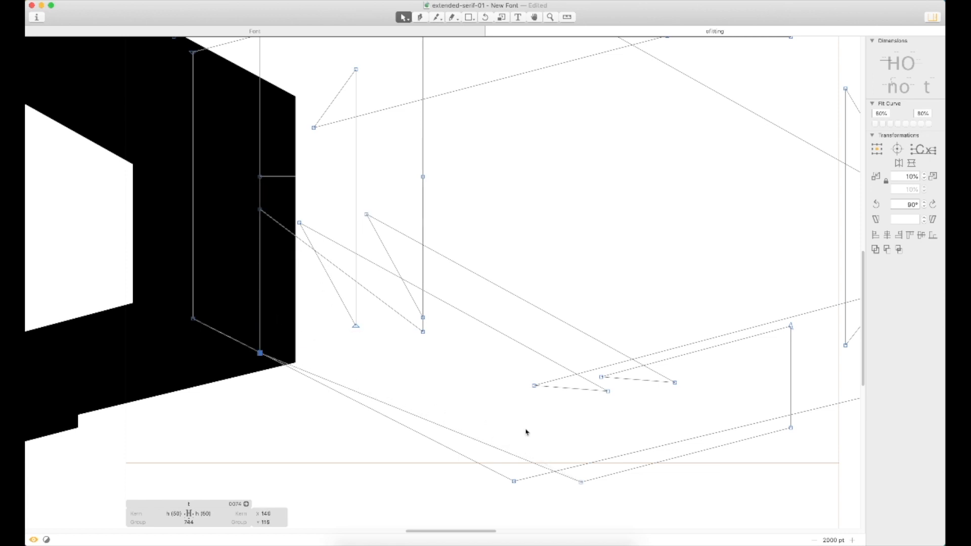
{"action": "key", "text": "z"}
{"action": "left_click_drag", "start_coordinate": [304, 306], "coordinate": [214, 388]}
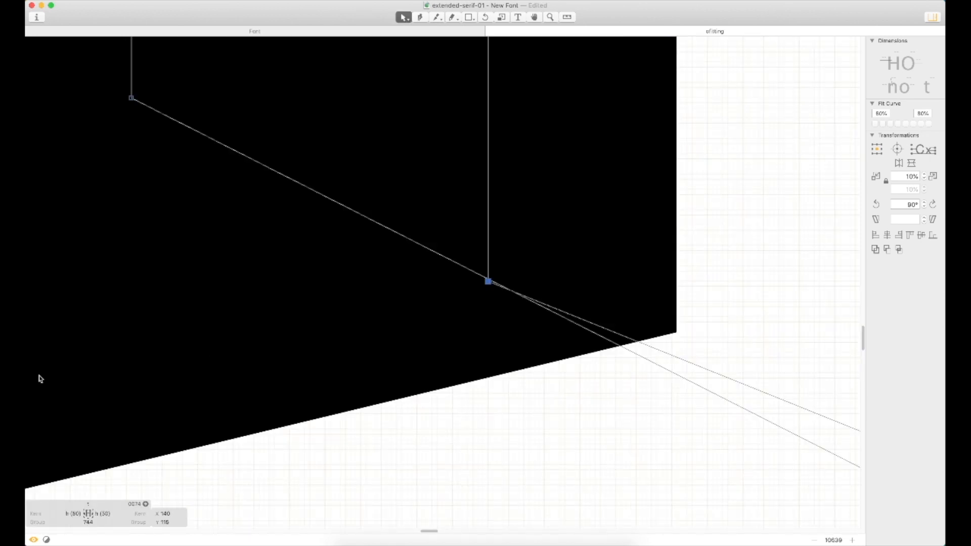
{"action": "key", "text": "Up"}
{"action": "key", "text": "Down"}
Move the t's bottom outer node left onto the o guide's bottom node
{"action": "key", "text": "super+minus"}
{"action": "key", "text": "super+minus"}
{"action": "key", "text": "super+minus"}
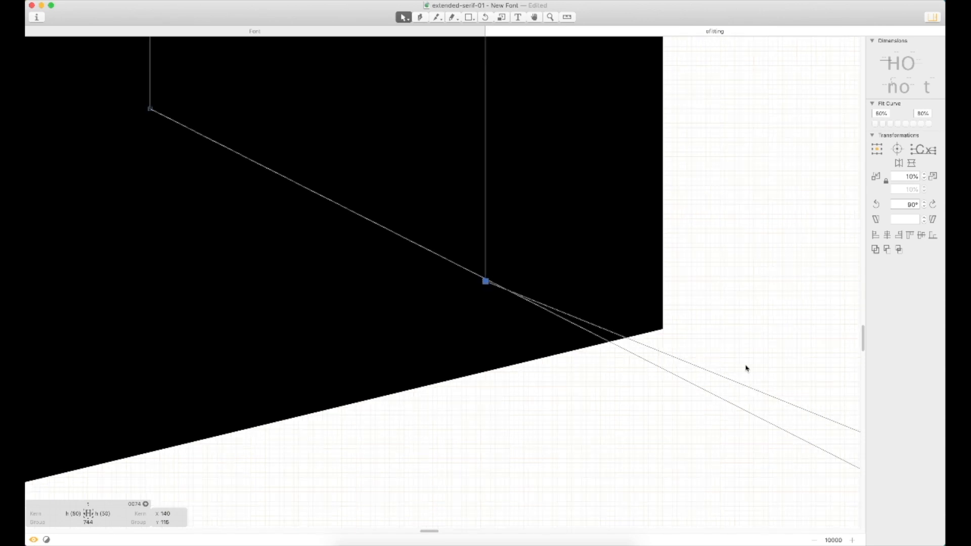
{"action": "scroll", "coordinate": [717, 362], "scroll_direction": "right", "scroll_amount": 10}
{"action": "left_click", "coordinate": [595, 425]}
{"action": "left_click_drag", "start_coordinate": [595, 425], "coordinate": [495, 425]}
{"action": "left_click", "coordinate": [494, 427]}
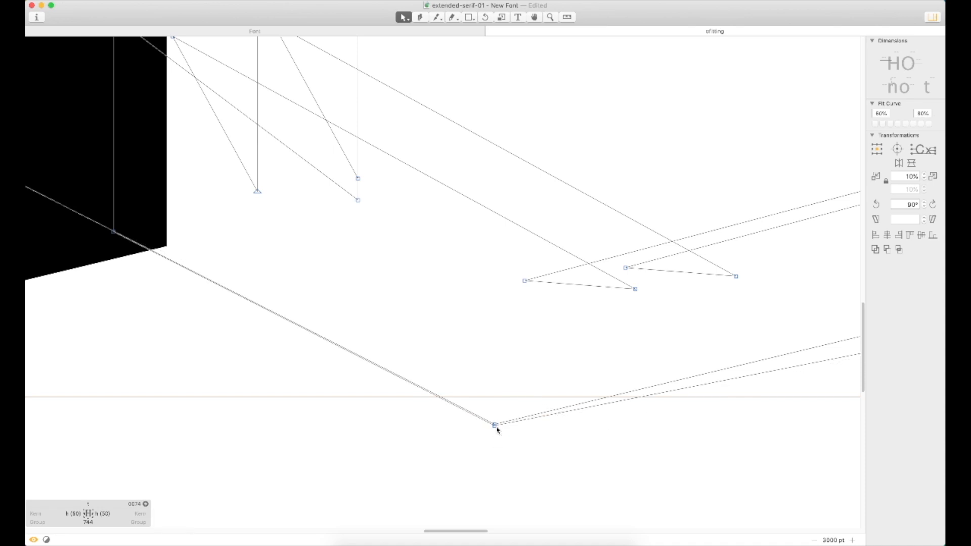
{"action": "left_click", "coordinate": [530, 464]}
Raise both terminal nodes of the t's tail to y 51 so the lower one meets the o guide's outer edge
{"action": "key", "text": "super+minus"}
{"action": "key", "text": "super+minus"}
{"action": "key", "text": "space"}
{"action": "left_click_drag", "start_coordinate": [687, 274], "coordinate": [644, 327]}
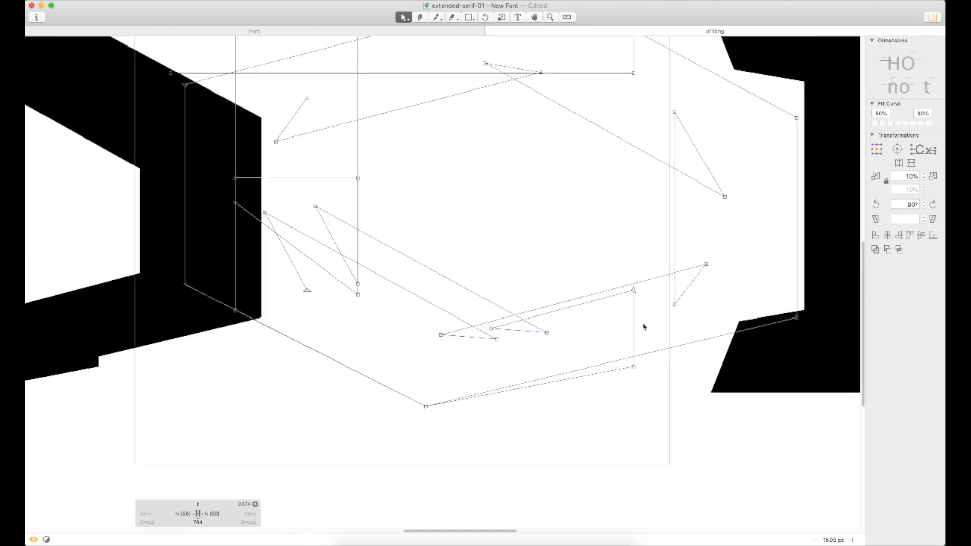
{"action": "left_click", "coordinate": [634, 292]}
{"action": "left_click", "coordinate": [634, 367], "text": "shift"}
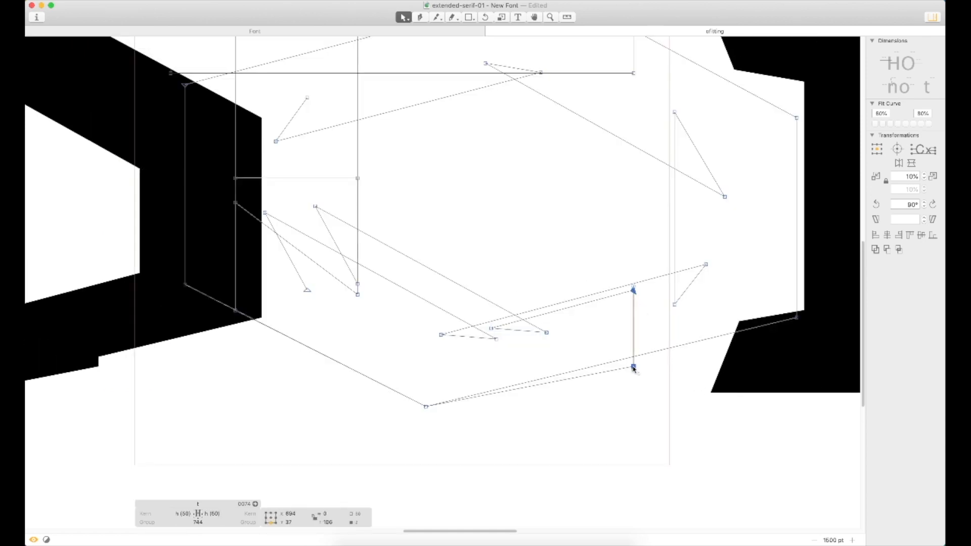
{"action": "key", "text": "shift+Up"}
{"action": "key", "text": "Up"}
{"action": "key", "text": "Up"}
{"action": "key", "text": "Up"}
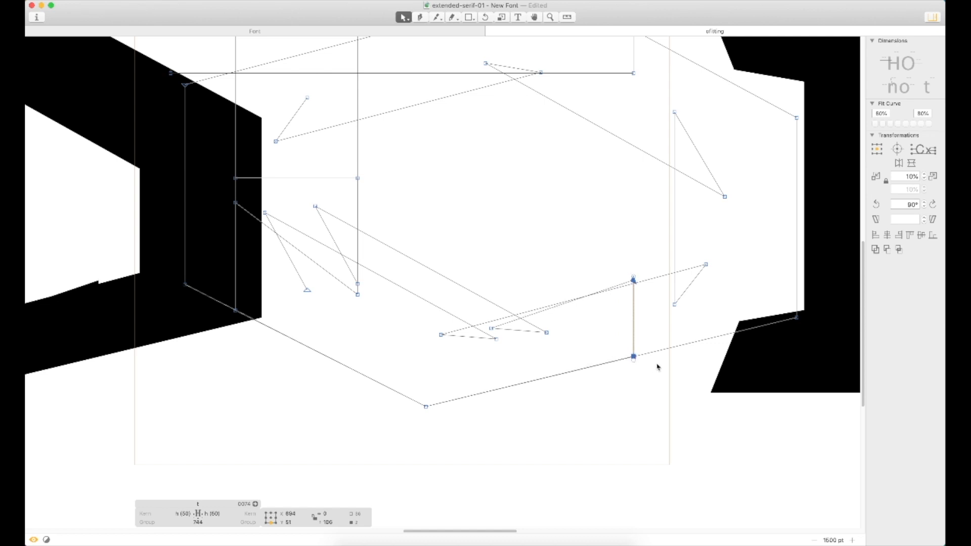
{"action": "left_click", "coordinate": [655, 374]}
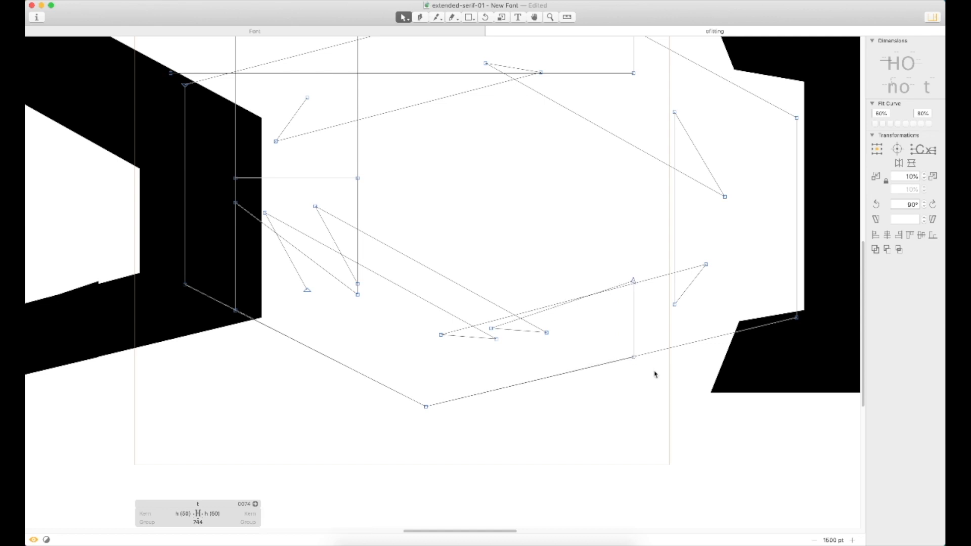
Set the tail's upper terminal node on the o guide's inner edge and move the two inner bottom nodes onto the guide's matching nodes
{"action": "left_click", "coordinate": [634, 283]}
{"action": "key", "text": "super+space"}
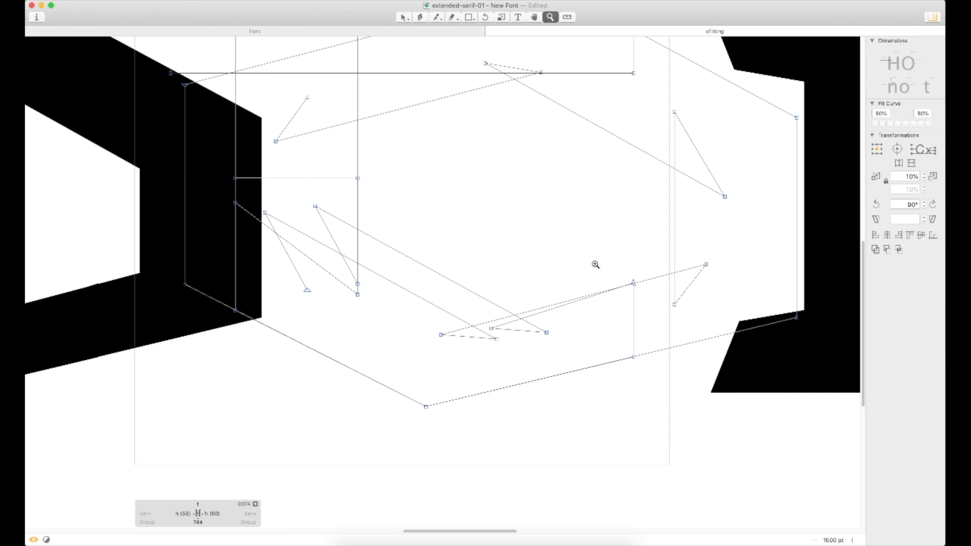
{"action": "left_click_drag", "start_coordinate": [607, 254], "coordinate": [392, 392]}
{"action": "left_click_drag", "start_coordinate": [406, 296], "coordinate": [450, 312]}
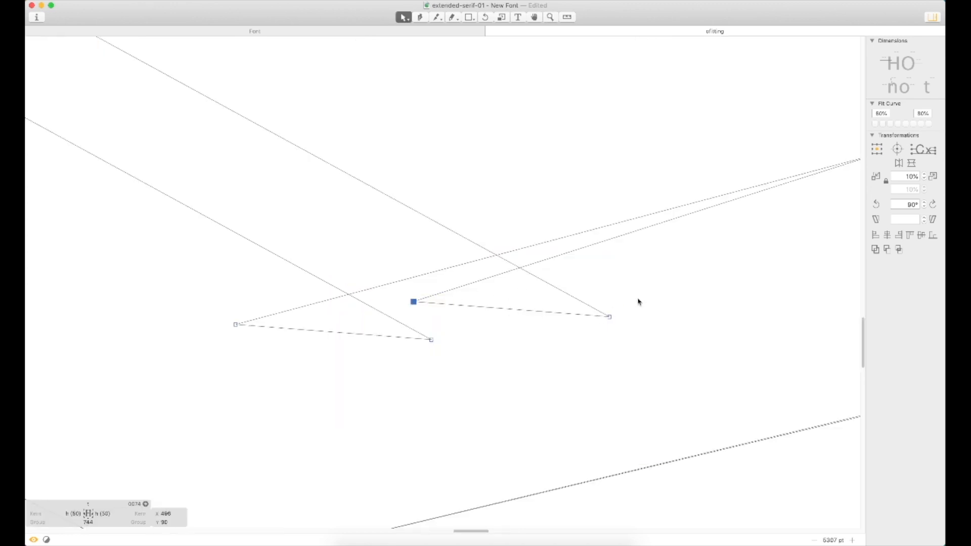
{"action": "left_click", "coordinate": [609, 317], "text": "shift"}
{"action": "left_click_drag", "start_coordinate": [609, 318], "coordinate": [422, 339]}
{"action": "left_click", "coordinate": [439, 397]}
Lower the t's inner stem node and move the adjacent inner node onto the o guide's inner edge at x 251, y 215
{"action": "key", "text": "super+minus"}
{"action": "key", "text": "super+minus"}
{"action": "key", "text": "super+minus"}
{"action": "key", "text": "space"}
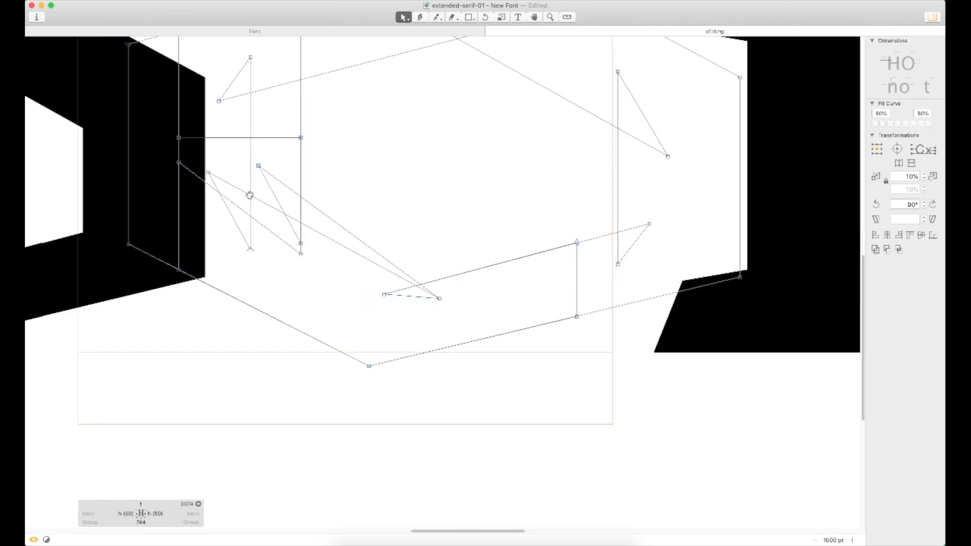
{"action": "left_click_drag", "start_coordinate": [250, 195], "coordinate": [371, 205]}
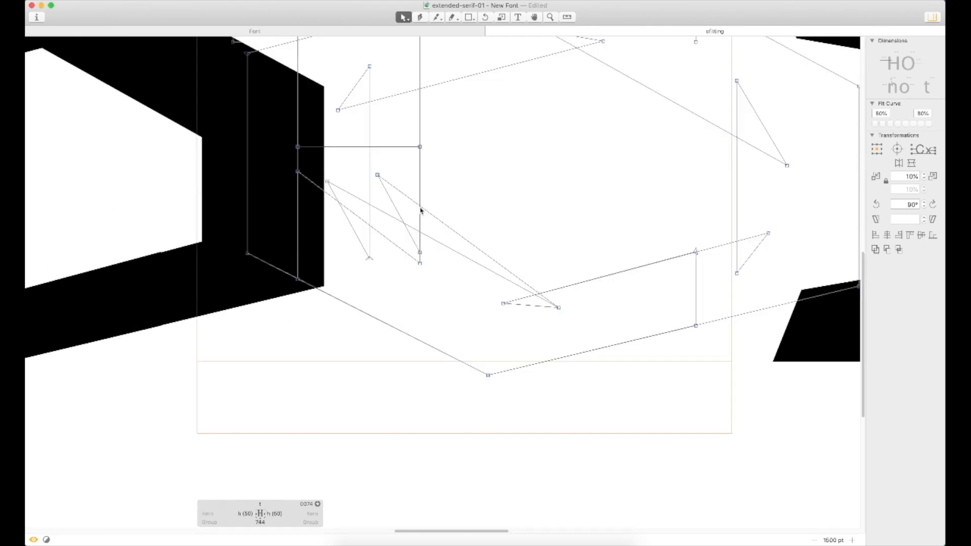
{"action": "left_click", "coordinate": [378, 175]}
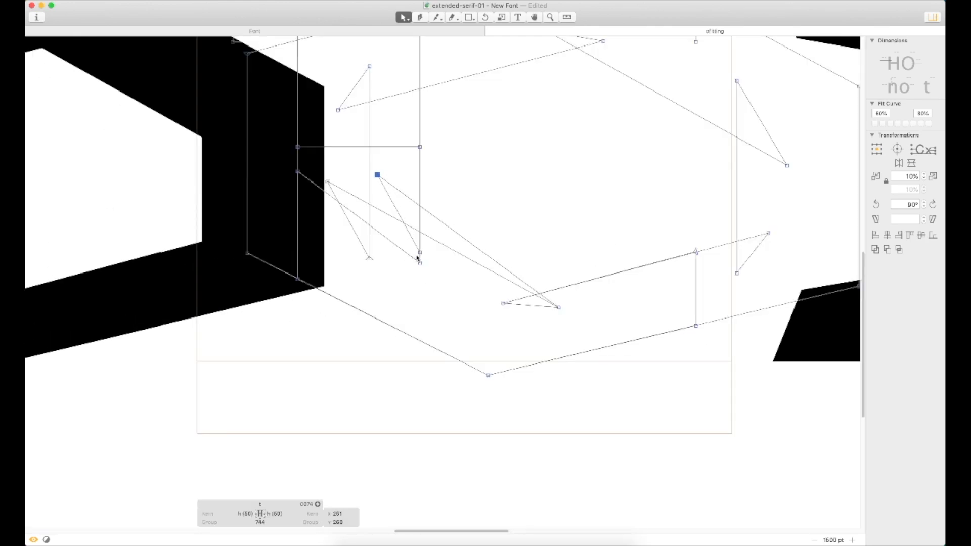
{"action": "left_click_drag", "start_coordinate": [420, 254], "coordinate": [420, 287]}
{"action": "left_click_drag", "start_coordinate": [378, 175], "coordinate": [386, 208]}
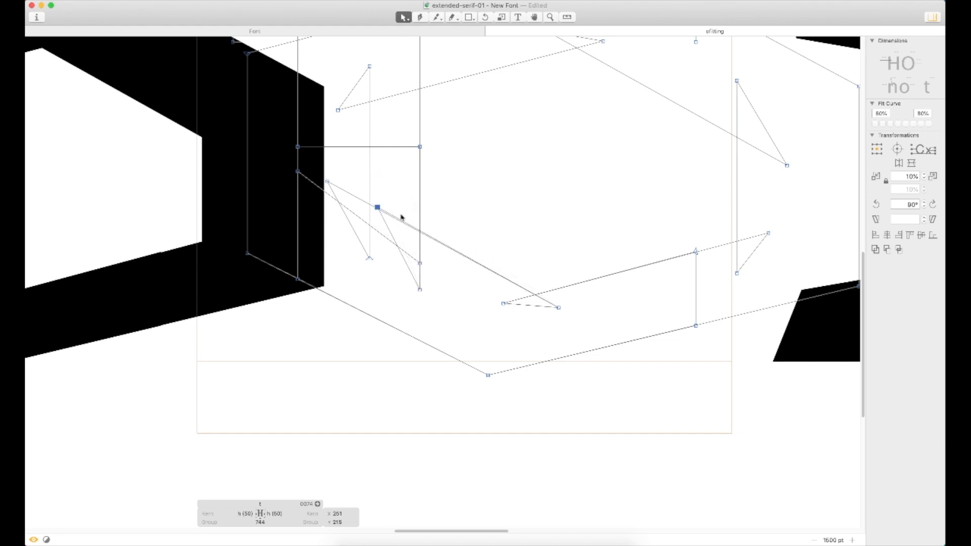
{"action": "left_click", "coordinate": [510, 204]}
Delete the pasted o guide from the t
{"action": "key", "text": "super+minus"}
{"action": "key", "text": "super+minus"}
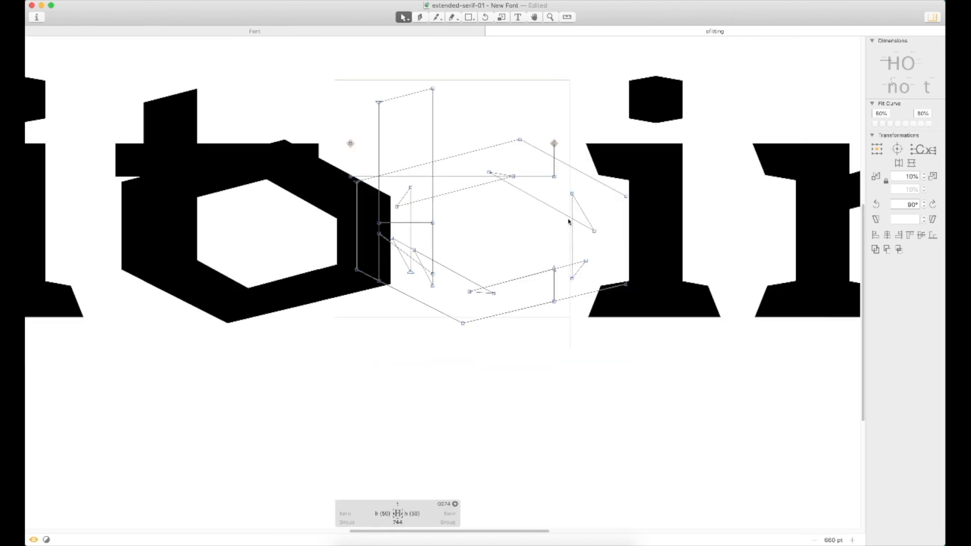
{"action": "key", "text": "super+minus"}
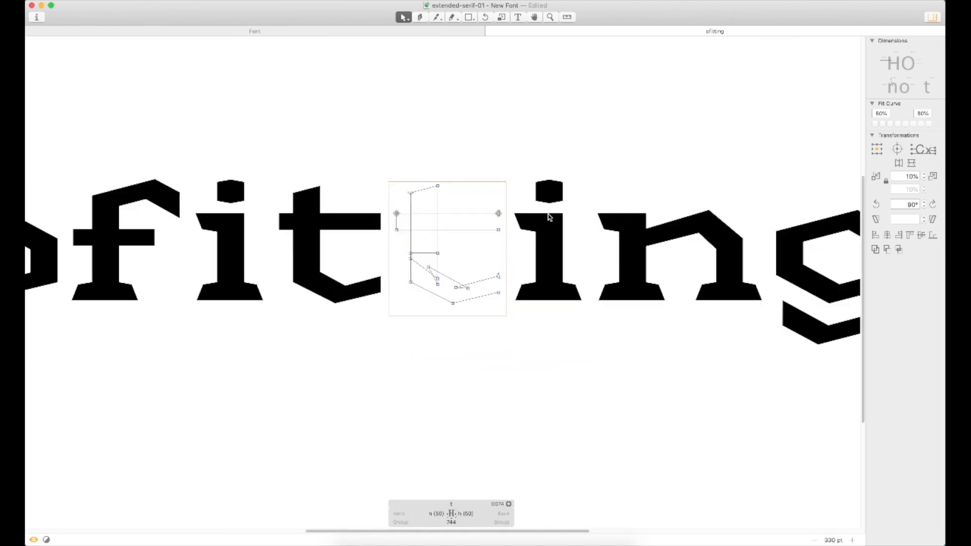
Examine the reworked t within the whole word ofitting and place the text cursor between the o and the f
{"action": "key", "text": "t"}
{"action": "double_click", "coordinate": [508, 269]}
{"action": "key", "text": "super+minus"}
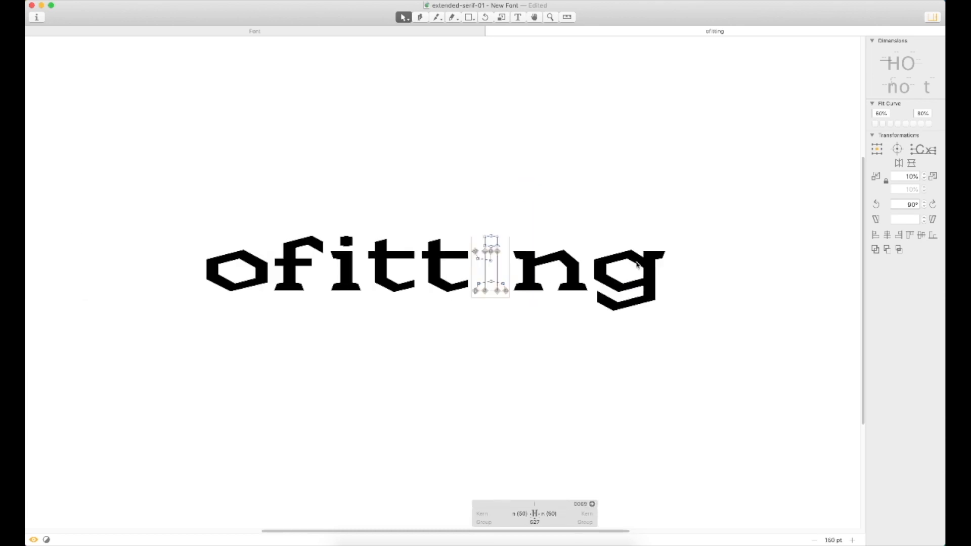
{"action": "key", "text": "Escape"}
{"action": "key", "text": "Escape"}
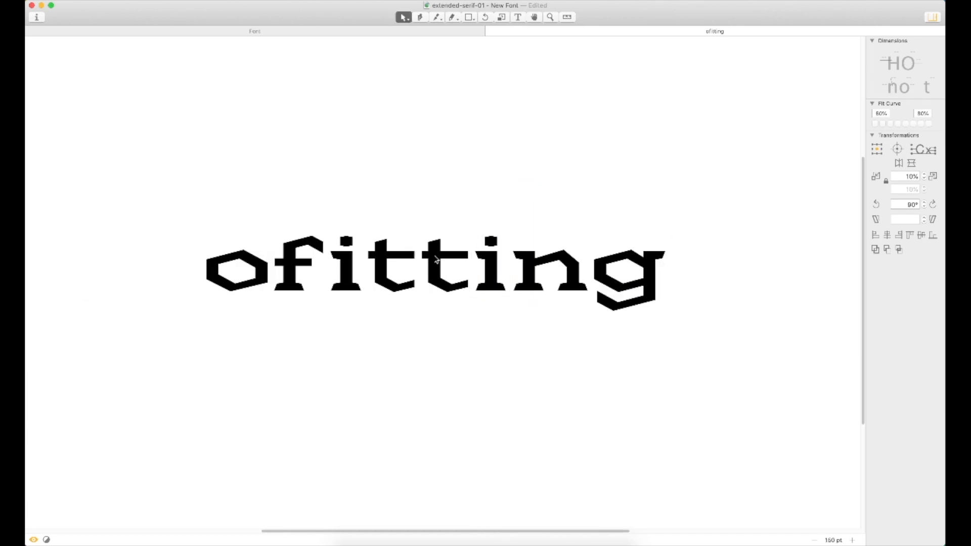
{"action": "key", "text": "Escape"}
{"action": "left_click", "coordinate": [273, 262]}
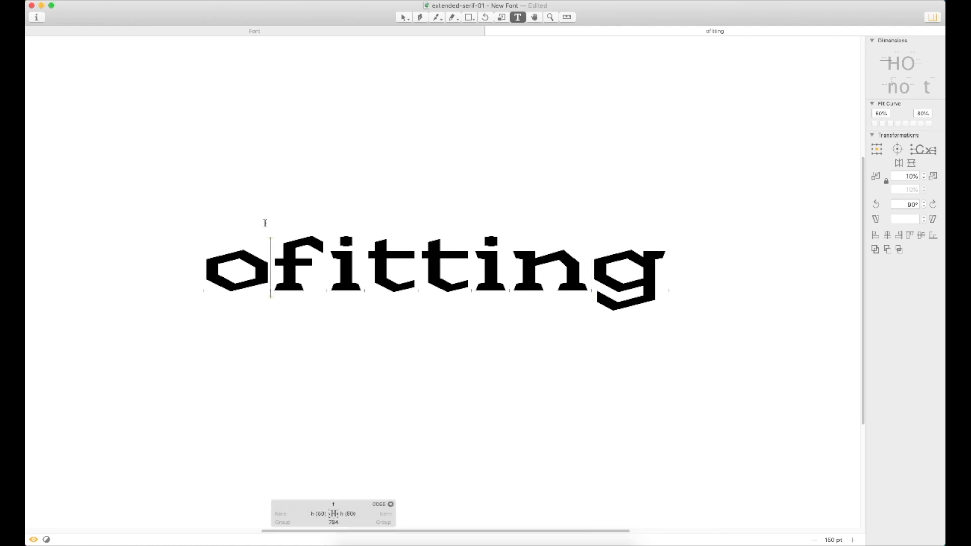
Delete the o in front of the f and examine the whole word fitting without any glyph being edited
{"action": "key", "text": "BackSpace"}
{"action": "key", "text": "Escape"}
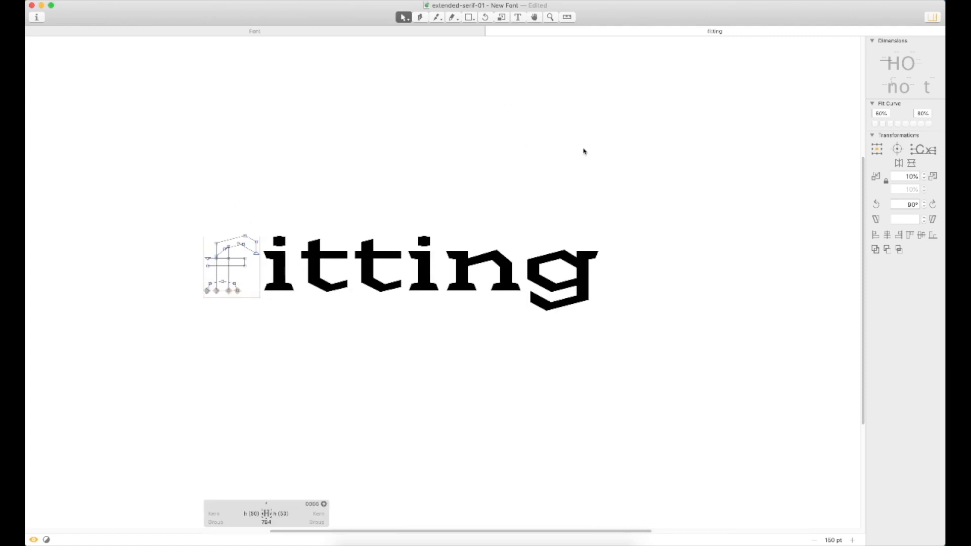
{"action": "key", "text": "t"}
{"action": "left_click", "coordinate": [601, 272]}
{"action": "key", "text": "Escape"}
{"action": "left_click_drag", "start_coordinate": [473, 197], "coordinate": [587, 169]}
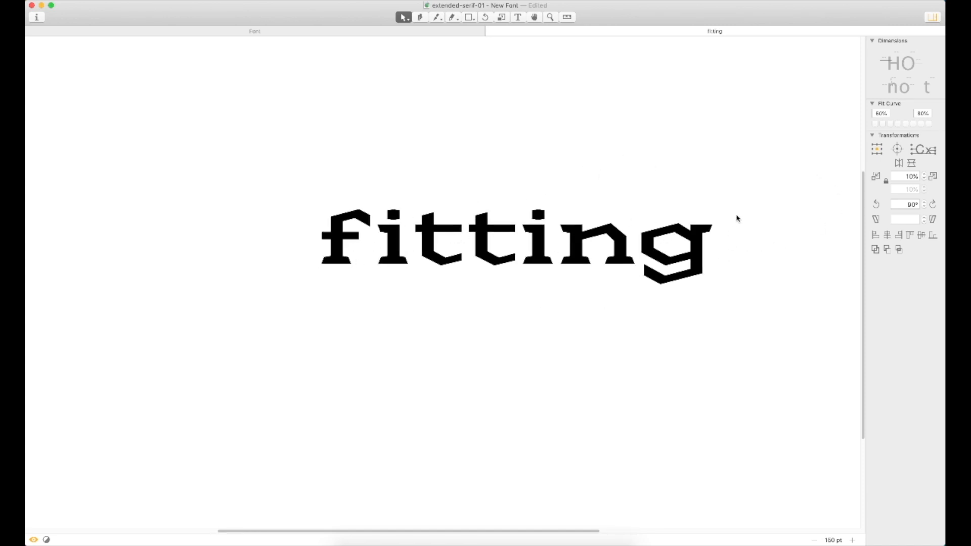
Extend the right end of the f's crossbar to x 734, in line with the arch's terminal, and lower the crossbar to y 297
{"action": "key", "text": "z"}
{"action": "left_click_drag", "start_coordinate": [592, 159], "coordinate": [248, 345]}
{"action": "key", "text": "v"}
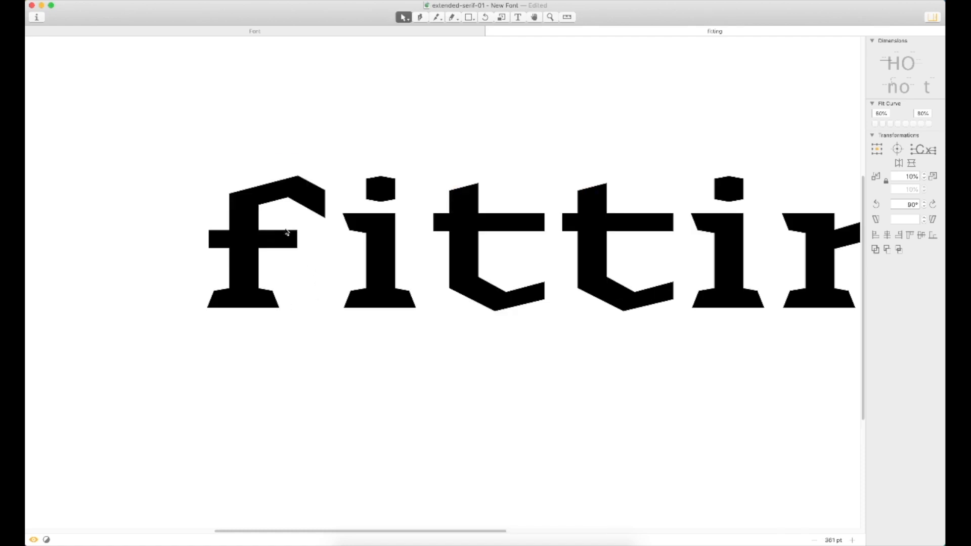
{"action": "double_click", "coordinate": [285, 235]}
{"action": "left_click_drag", "start_coordinate": [304, 222], "coordinate": [325, 257]}
{"action": "double_click", "coordinate": [285, 231]}
{"action": "left_click", "coordinate": [320, 266]}
{"action": "left_click", "coordinate": [310, 284]}
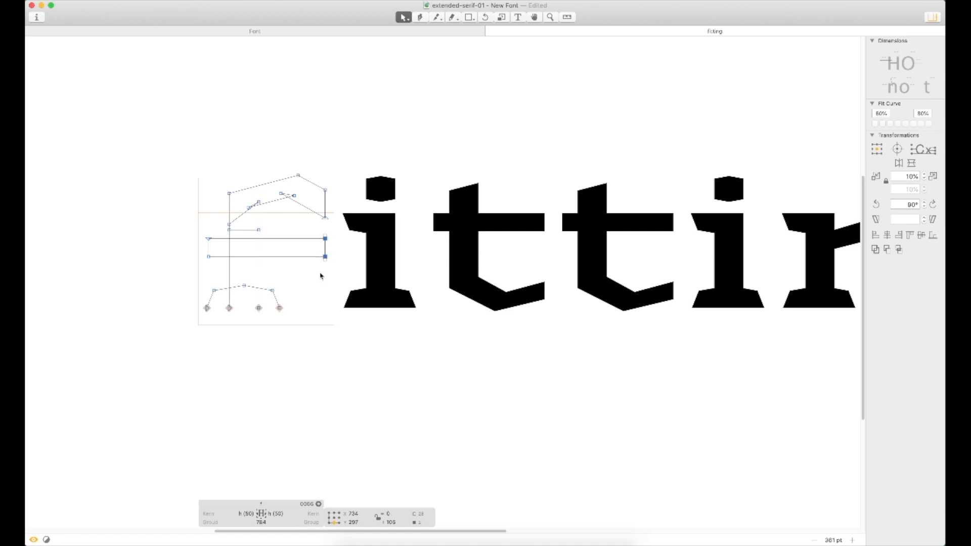
Lower the f's whole crossbar further to y 267 and check it within the word at 100 pt
{"action": "left_click", "coordinate": [320, 278]}
{"action": "key", "text": "space"}
{"action": "double_click", "coordinate": [282, 240]}
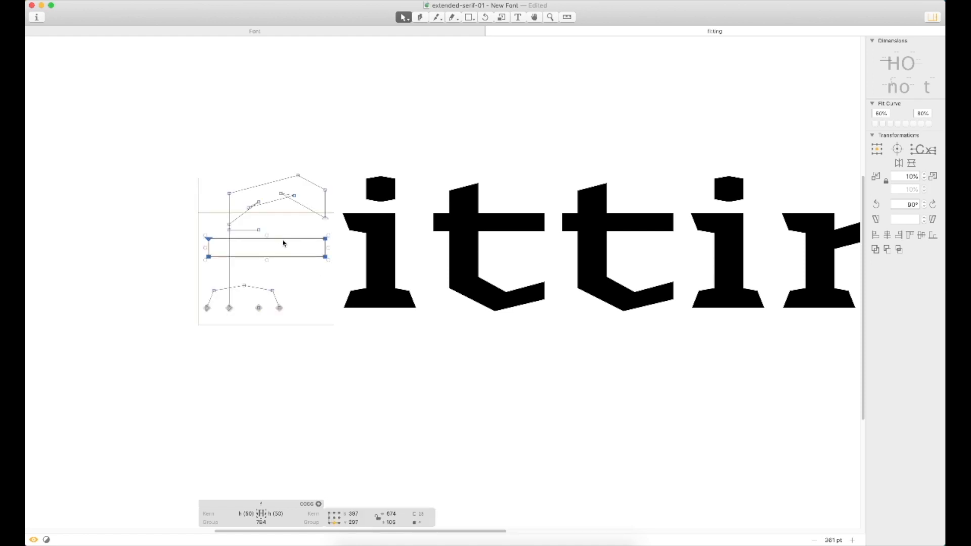
{"action": "left_click_drag", "start_coordinate": [293, 243], "coordinate": [292, 257]}
{"action": "left_click", "coordinate": [301, 285]}
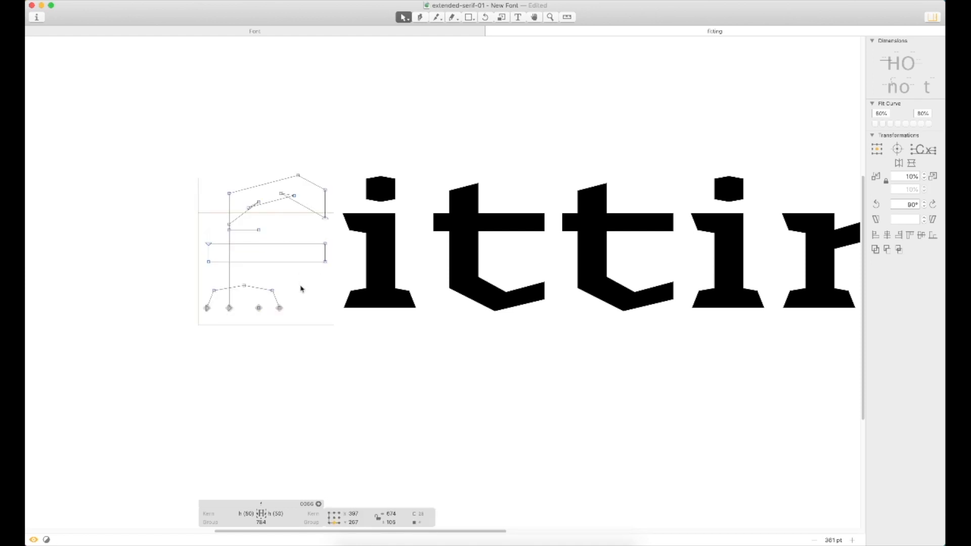
{"action": "key", "text": "super+minus"}
{"action": "double_click", "coordinate": [646, 263]}
{"action": "key", "text": "Escape"}
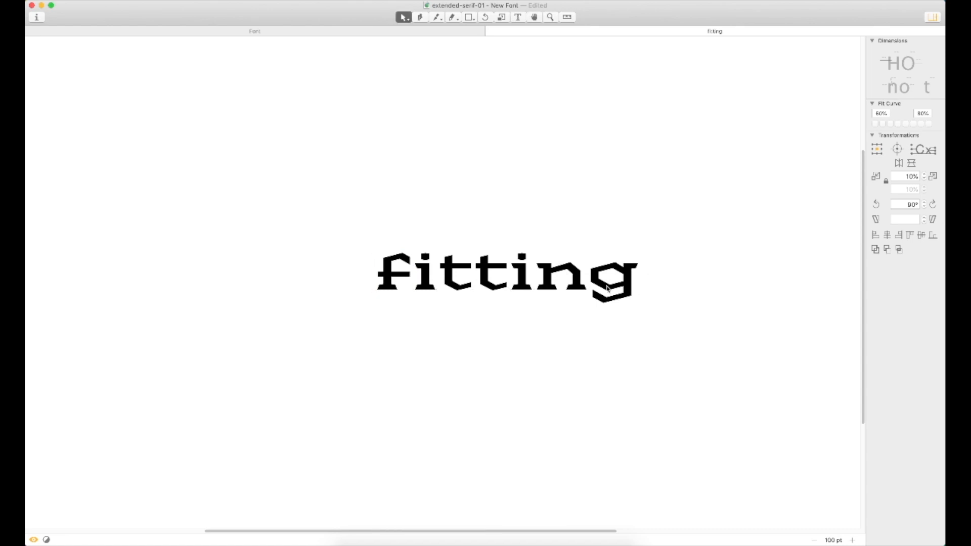
Raise the f's whole crossbar slightly and check it within the word at 100 pt
{"action": "key", "text": "super+space"}
{"action": "left_click_drag", "start_coordinate": [518, 229], "coordinate": [313, 323]}
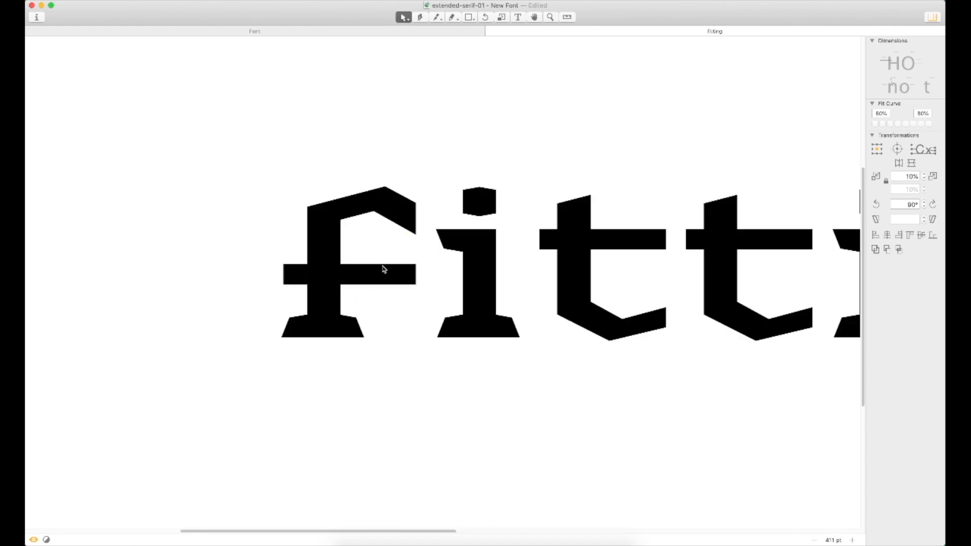
{"action": "double_click", "coordinate": [383, 272]}
{"action": "double_click", "coordinate": [393, 267]}
{"action": "left_click_drag", "start_coordinate": [404, 268], "coordinate": [403, 262]}
{"action": "left_click", "coordinate": [403, 303]}
{"action": "key", "text": "super+minus"}
{"action": "key", "text": "super+minus"}
{"action": "key", "text": "super+minus"}
{"action": "key", "text": "t"}
{"action": "key", "text": "Escape"}
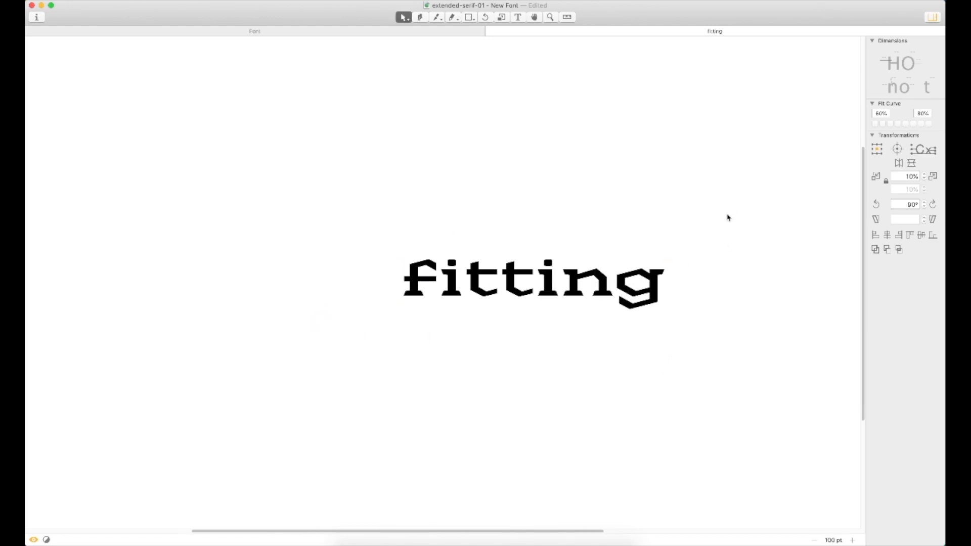
Insert an n in front of the f and preview the string nfitting
{"action": "scroll", "coordinate": [626, 208], "scroll_direction": "right", "scroll_amount": 5}
{"action": "scroll", "coordinate": [626, 208], "scroll_direction": "down", "scroll_amount": 1}
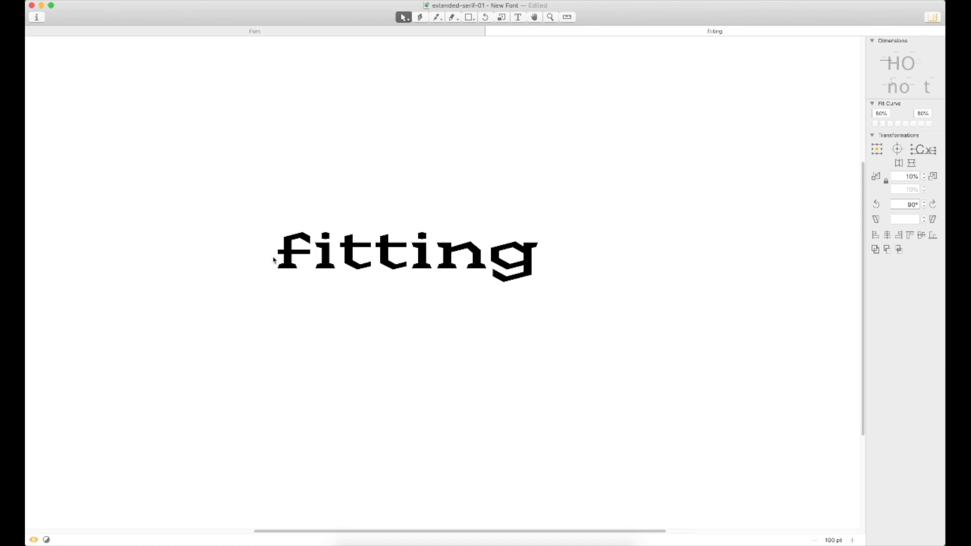
{"action": "type", "text": "tin"}
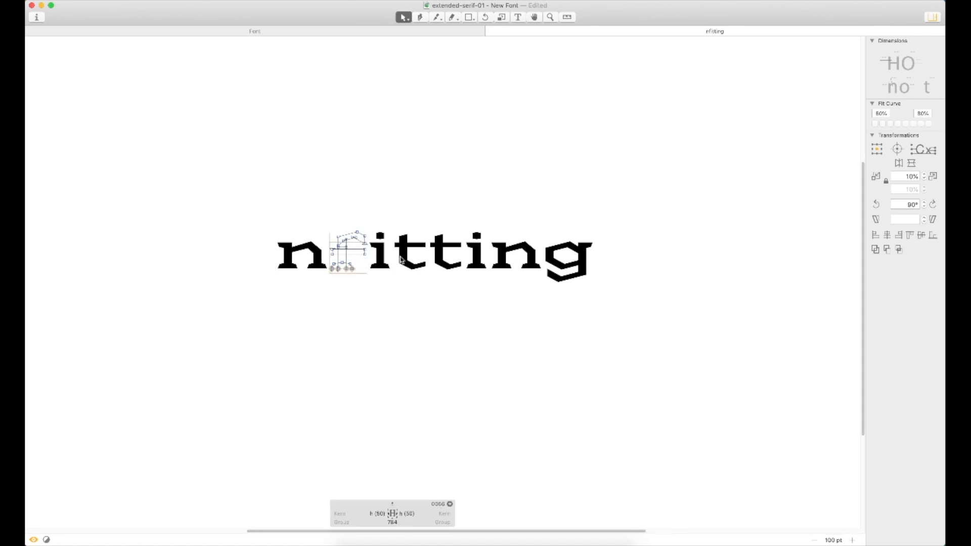
{"action": "key", "text": "Escape"}
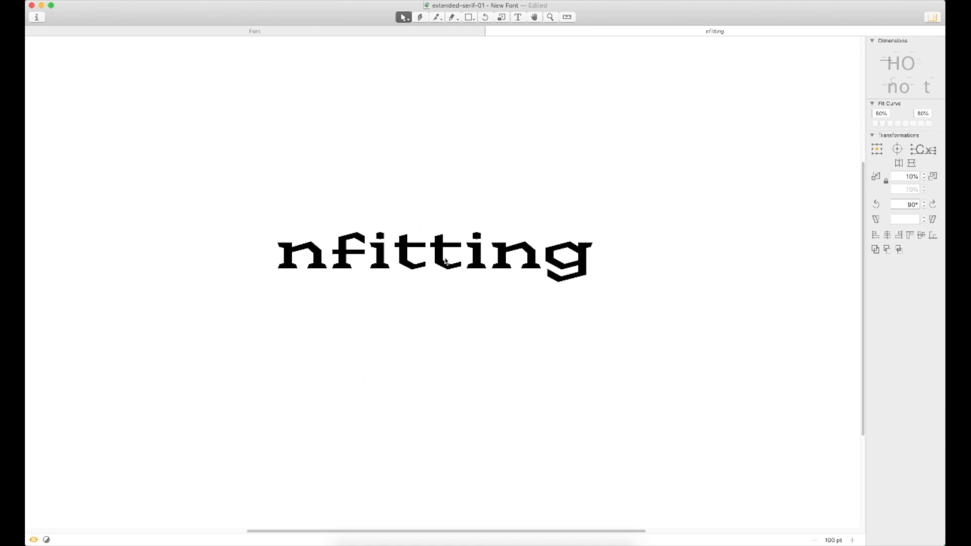
Close the nfitting edit view to return to the glyph overview and save the font file
{"action": "key", "text": "super+w"}
{"action": "key", "text": "super+s"}
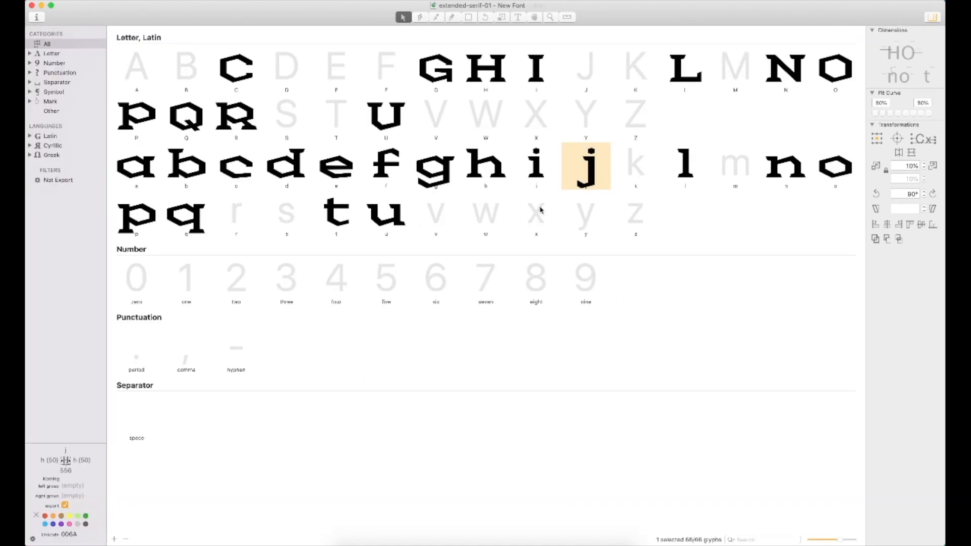